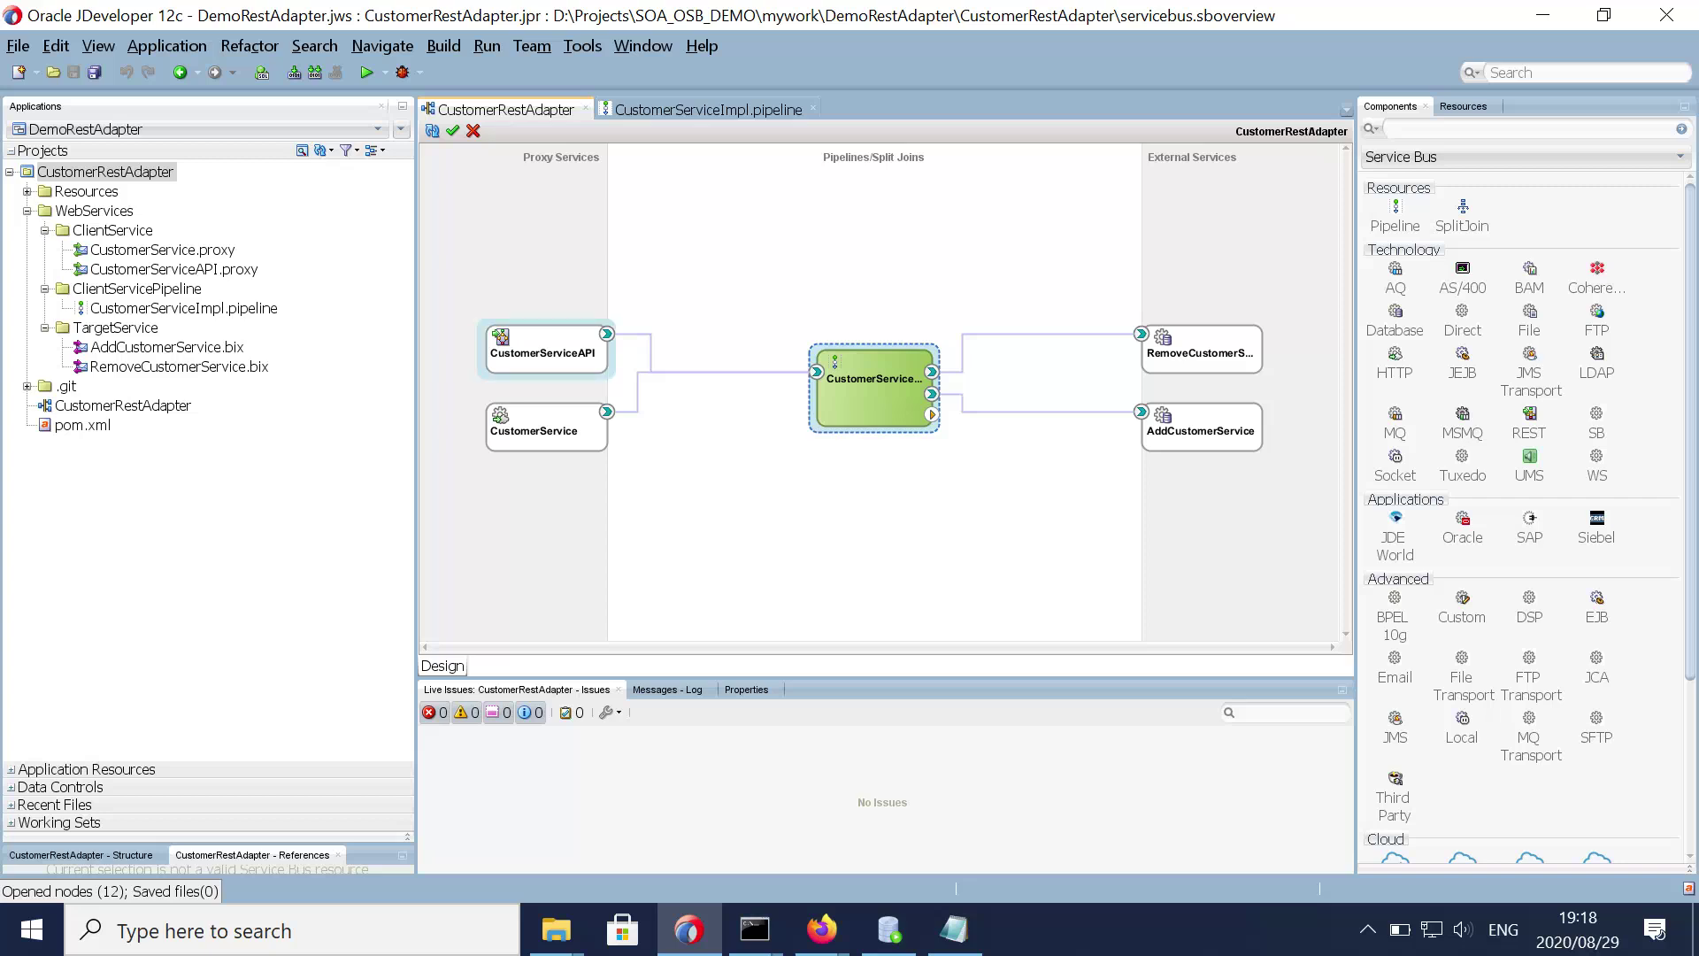
Step: Open the REST configuration of the CustomerServiceAPI proxy, examine its addCustomer and removeCustomerData operation bindings, and leave it without changes
{"action": "right_click", "coordinate": [540, 342]}
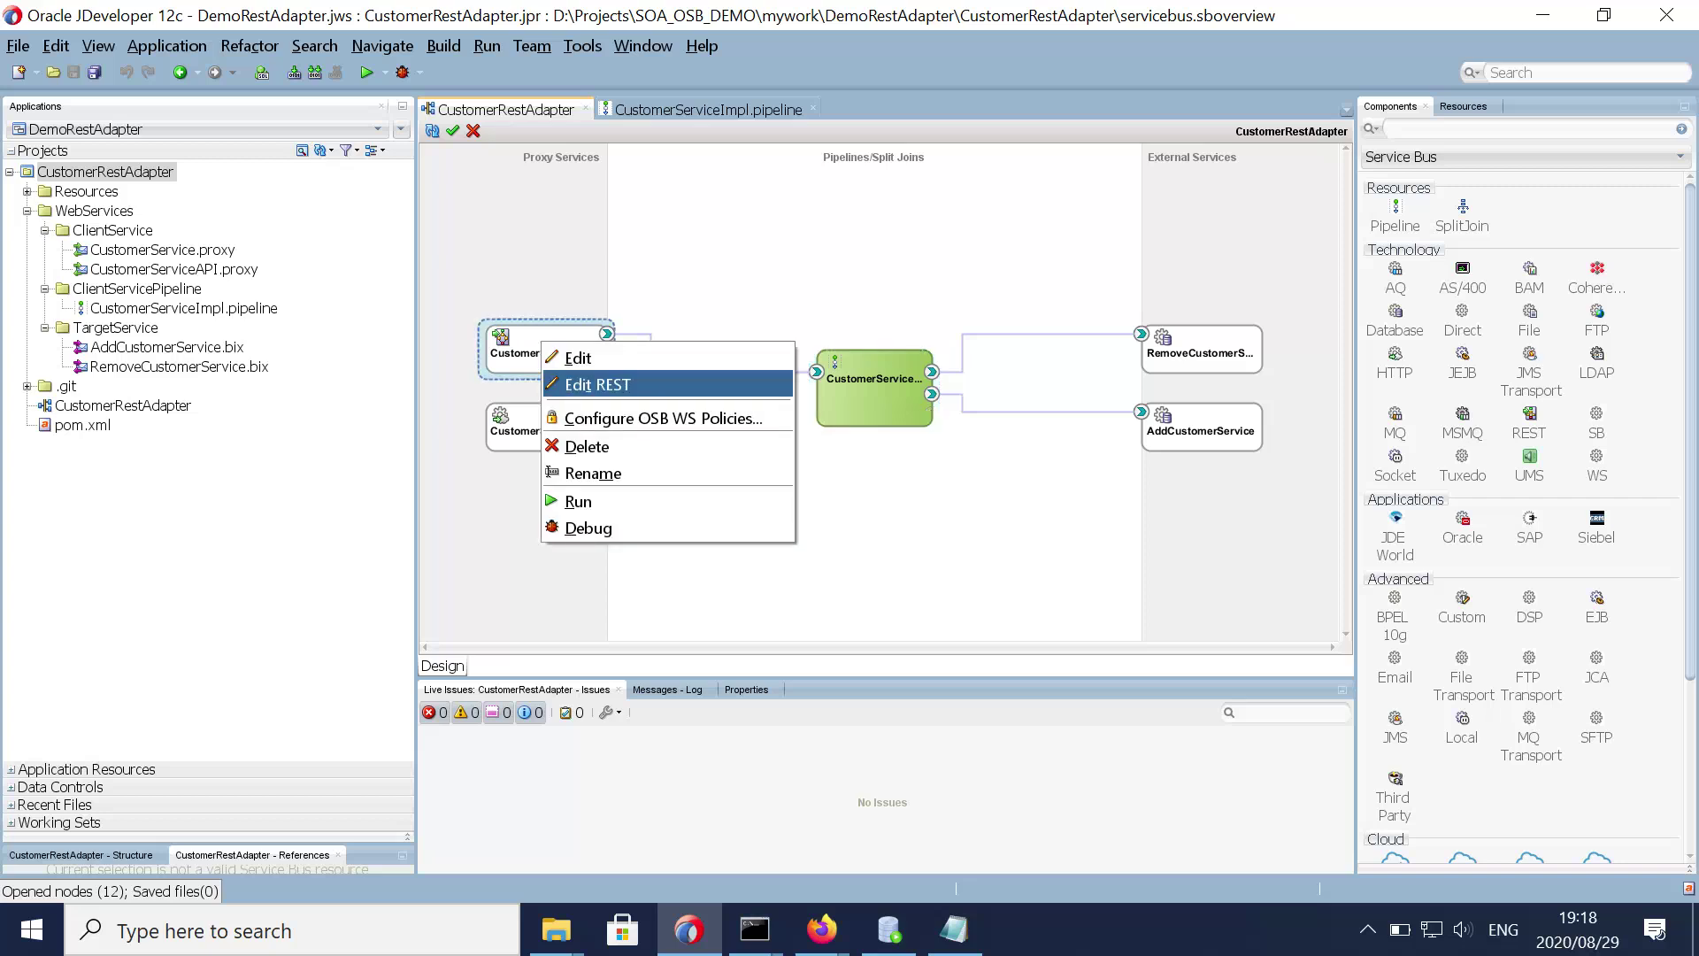
{"action": "left_click", "coordinate": [598, 385]}
{"action": "left_click", "coordinate": [1029, 764]}
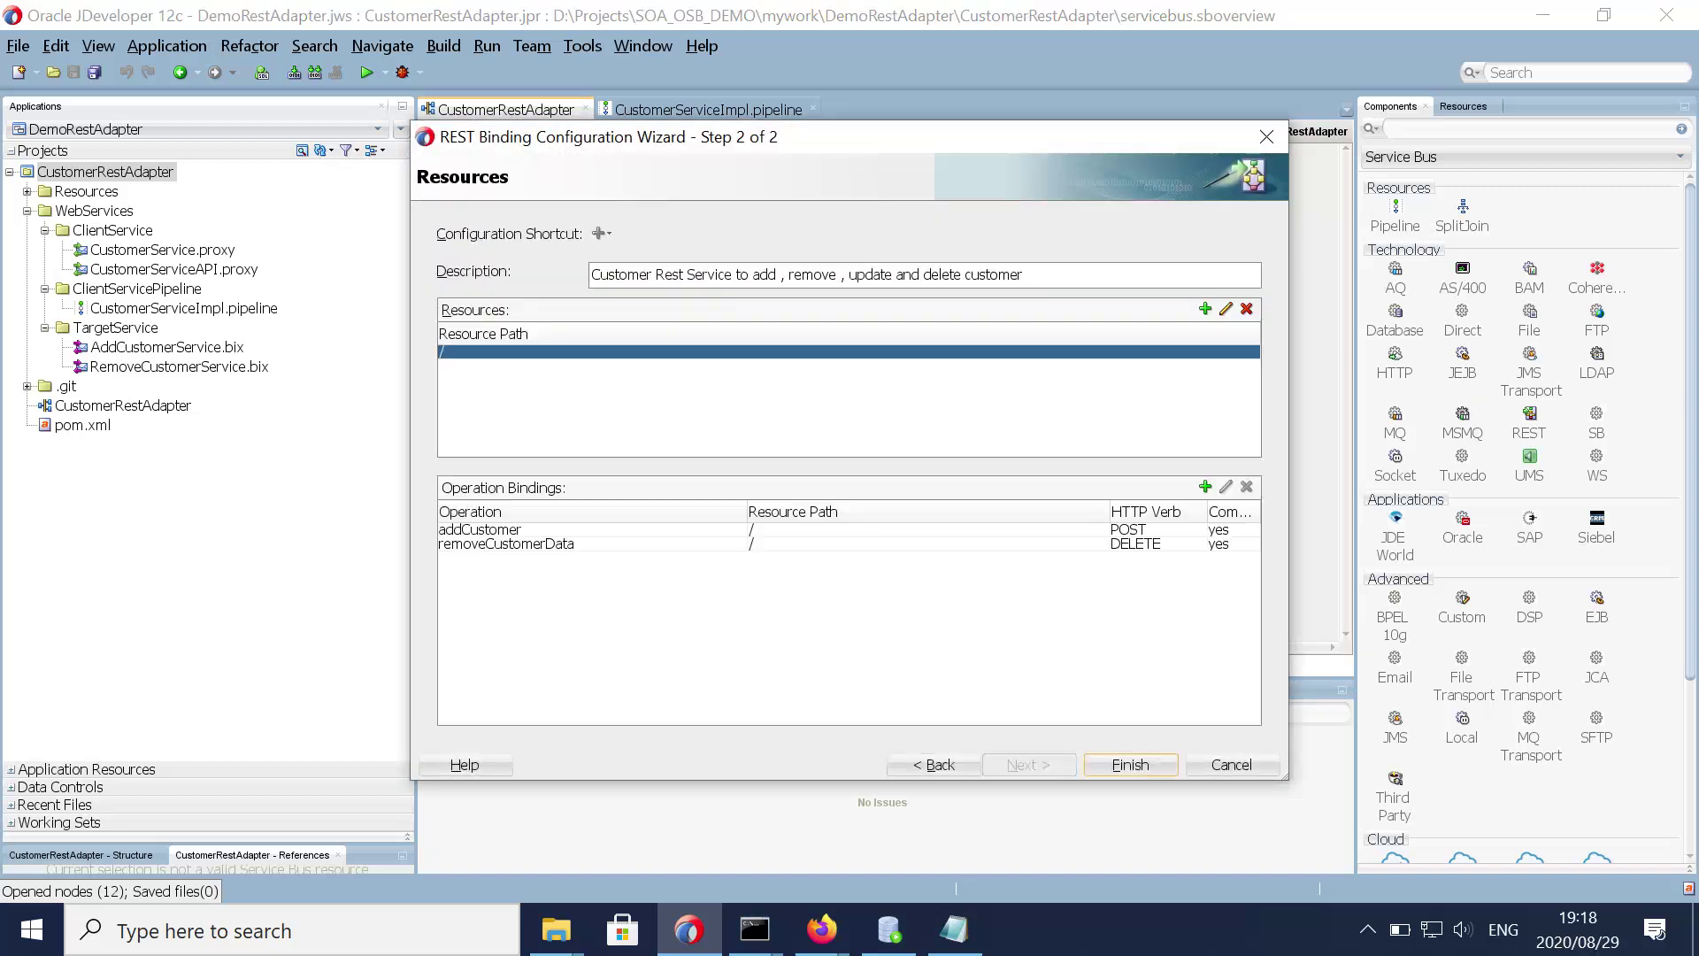
{"action": "left_click", "coordinate": [505, 530]}
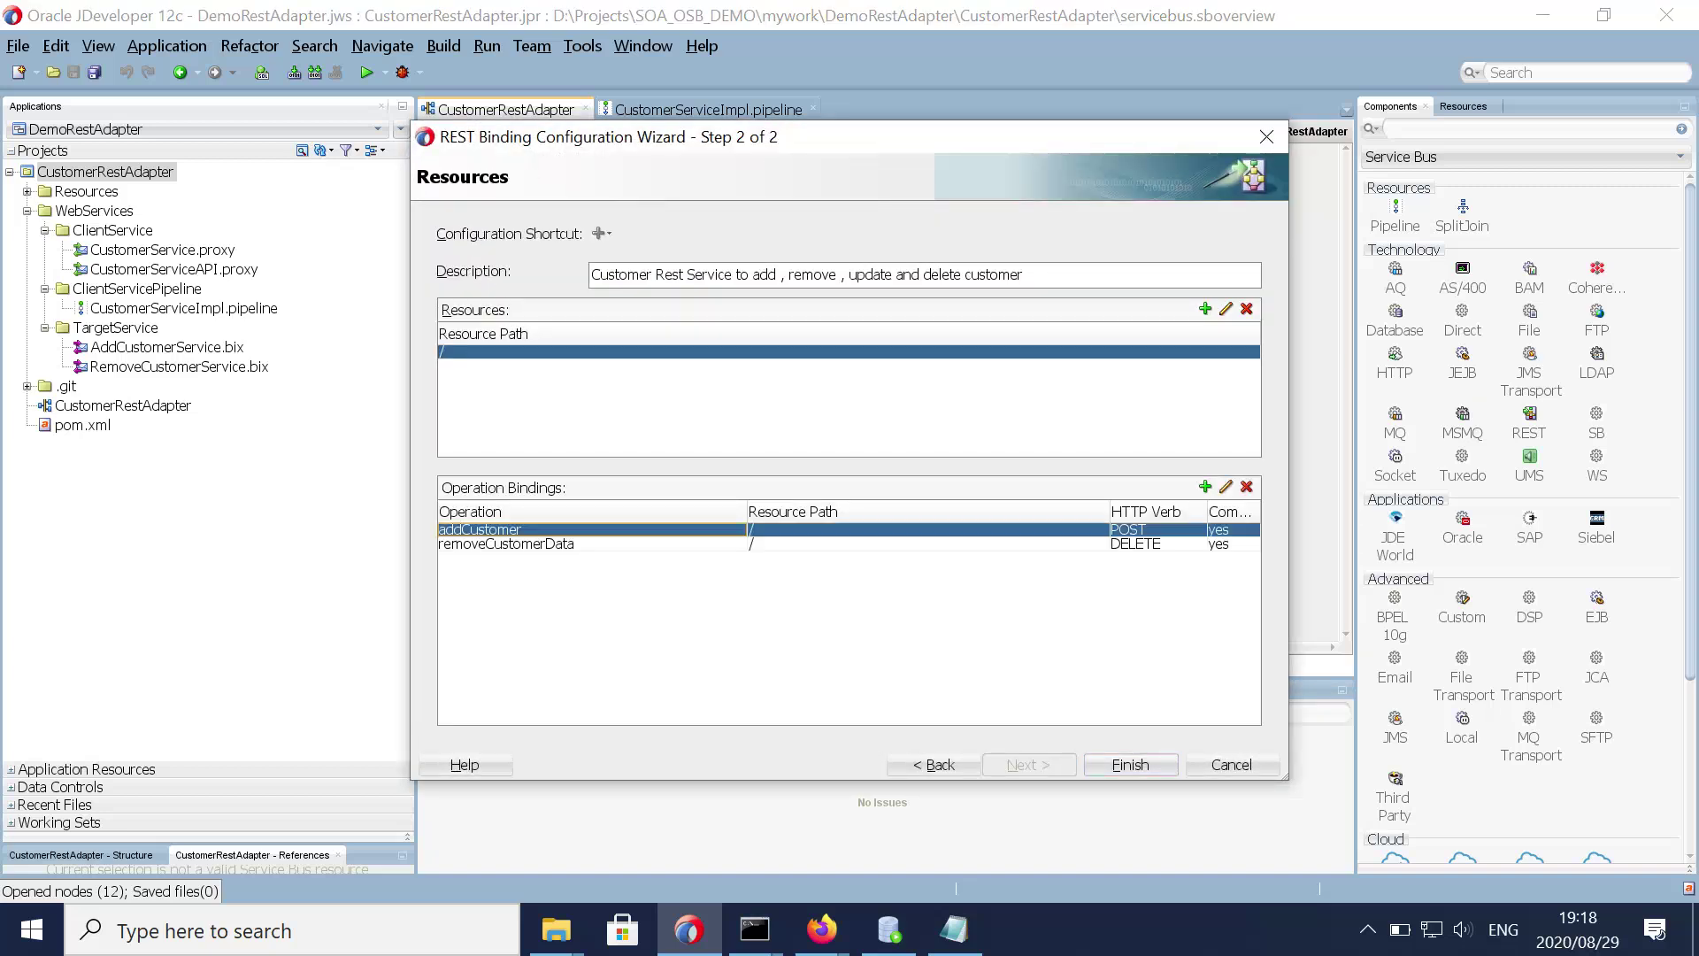
{"action": "left_click", "coordinate": [505, 544]}
{"action": "left_click", "coordinate": [1231, 765]}
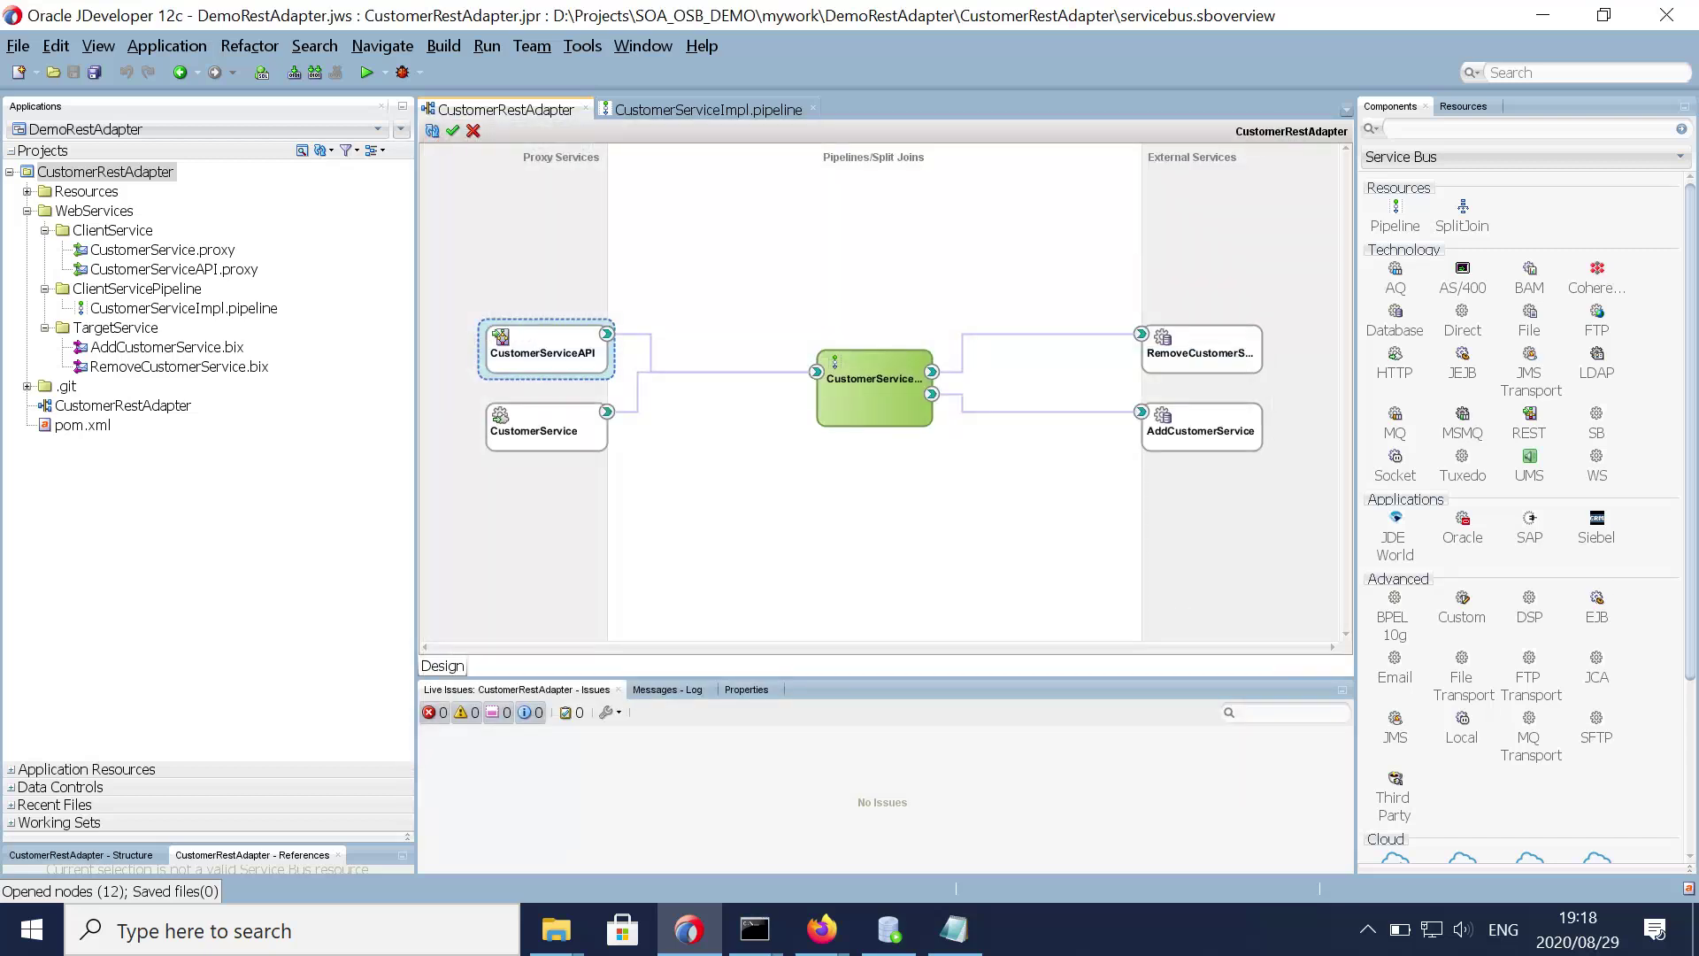
Step: Switch to SQL Developer and examine the addCustomer, removeCustomer and updateCustomer procedures declared in the CUSTOM_PACKAGE specification
{"action": "left_click", "coordinate": [889, 930]}
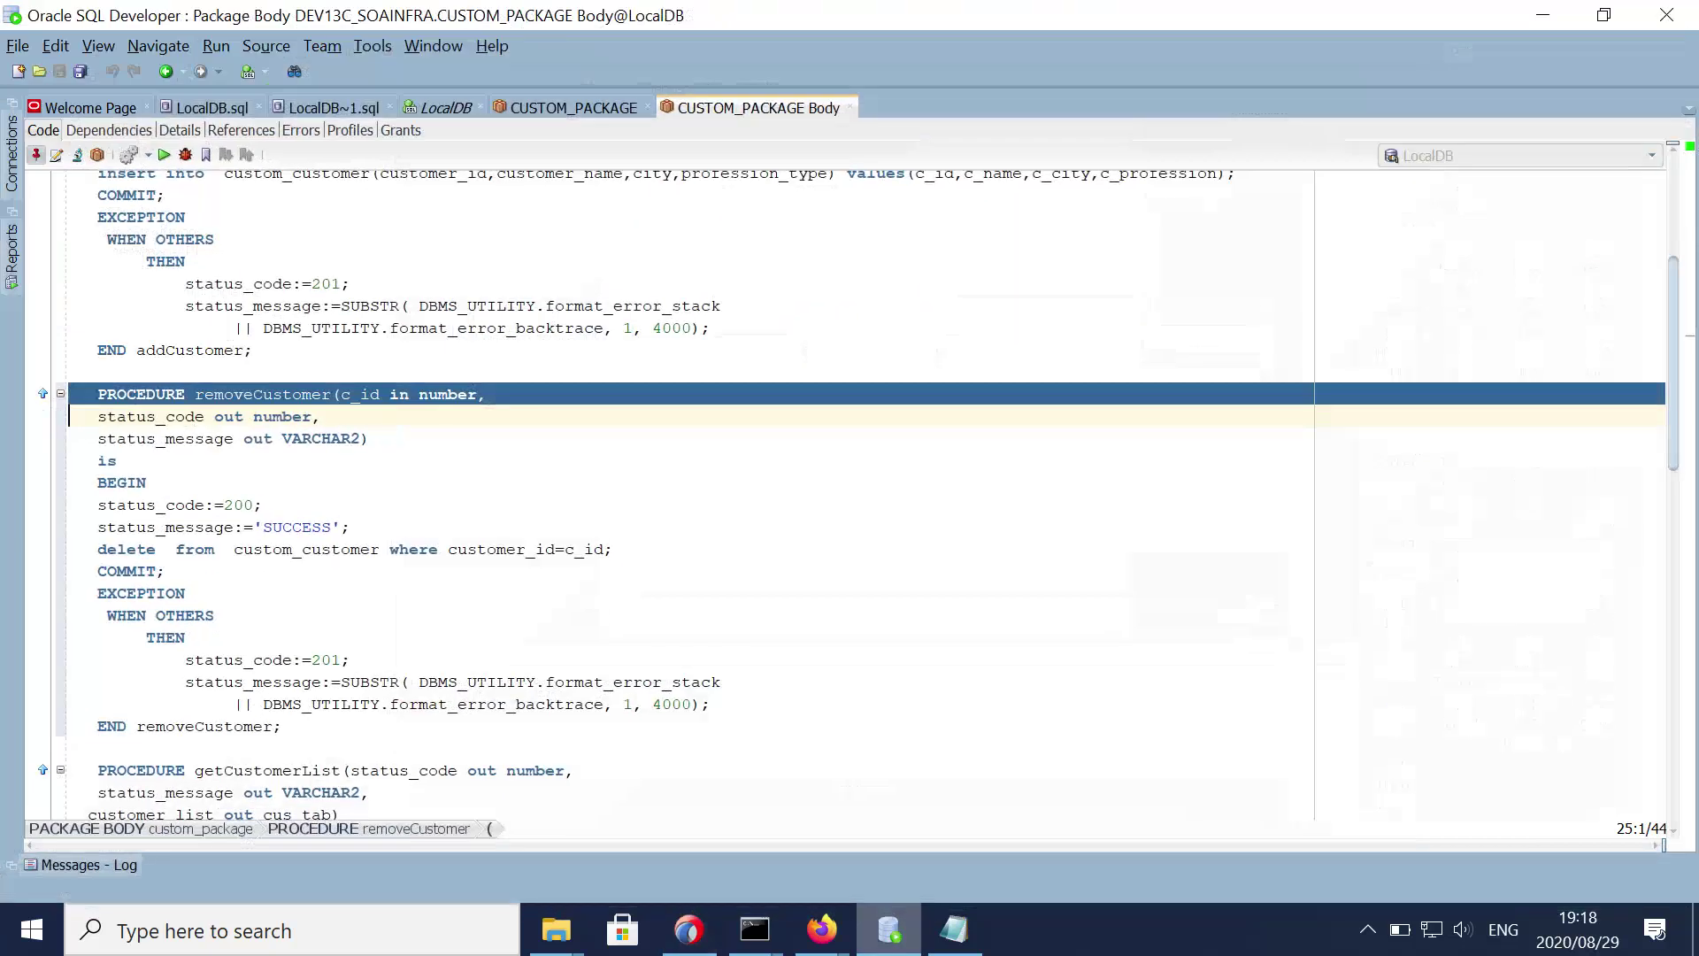
{"action": "left_click", "coordinate": [574, 108]}
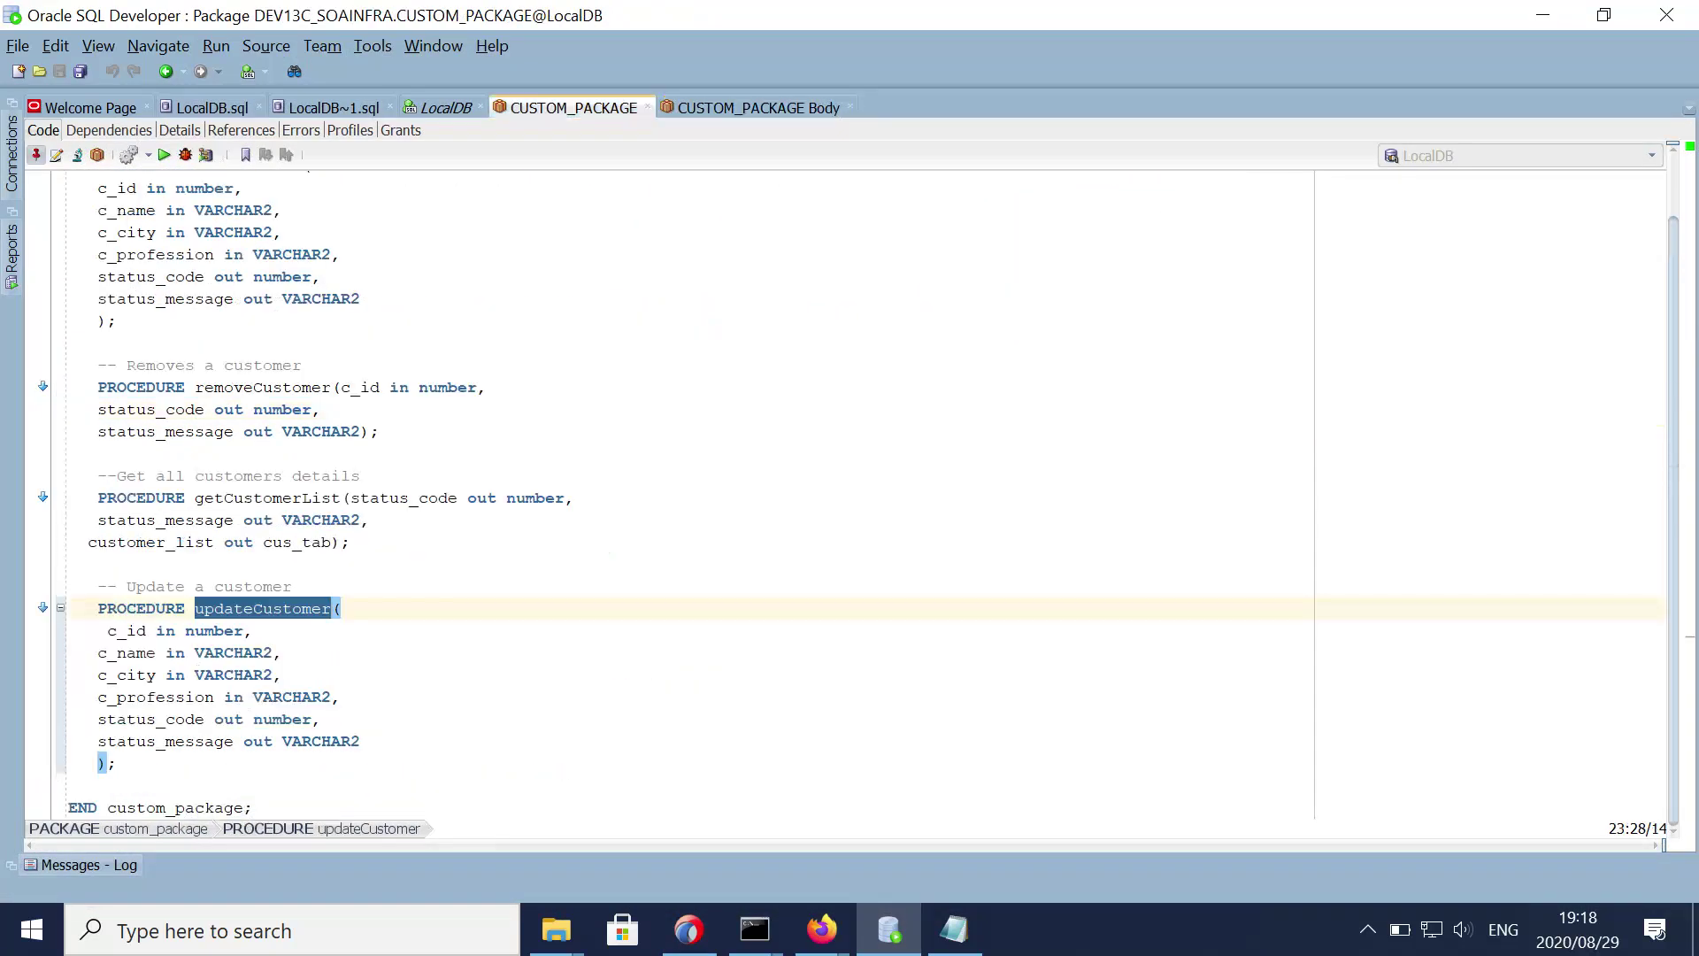
{"action": "scroll", "coordinate": [669, 495], "scroll_direction": "up", "scroll_amount": 1}
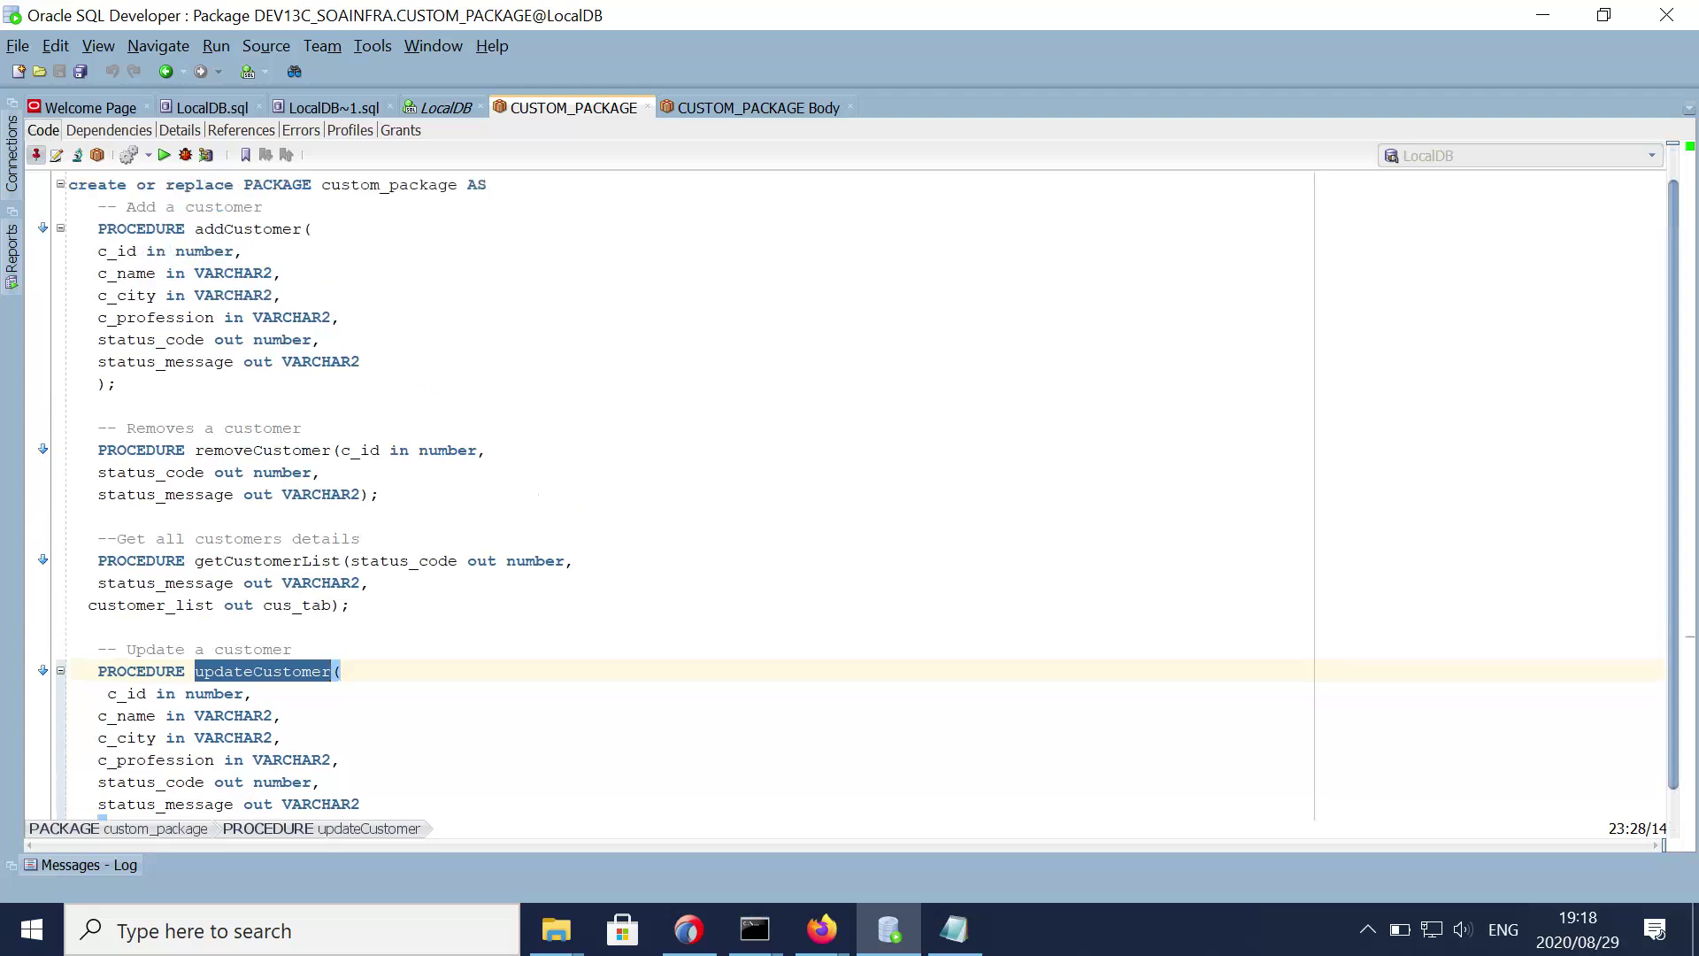
{"action": "double_click", "coordinate": [390, 185]}
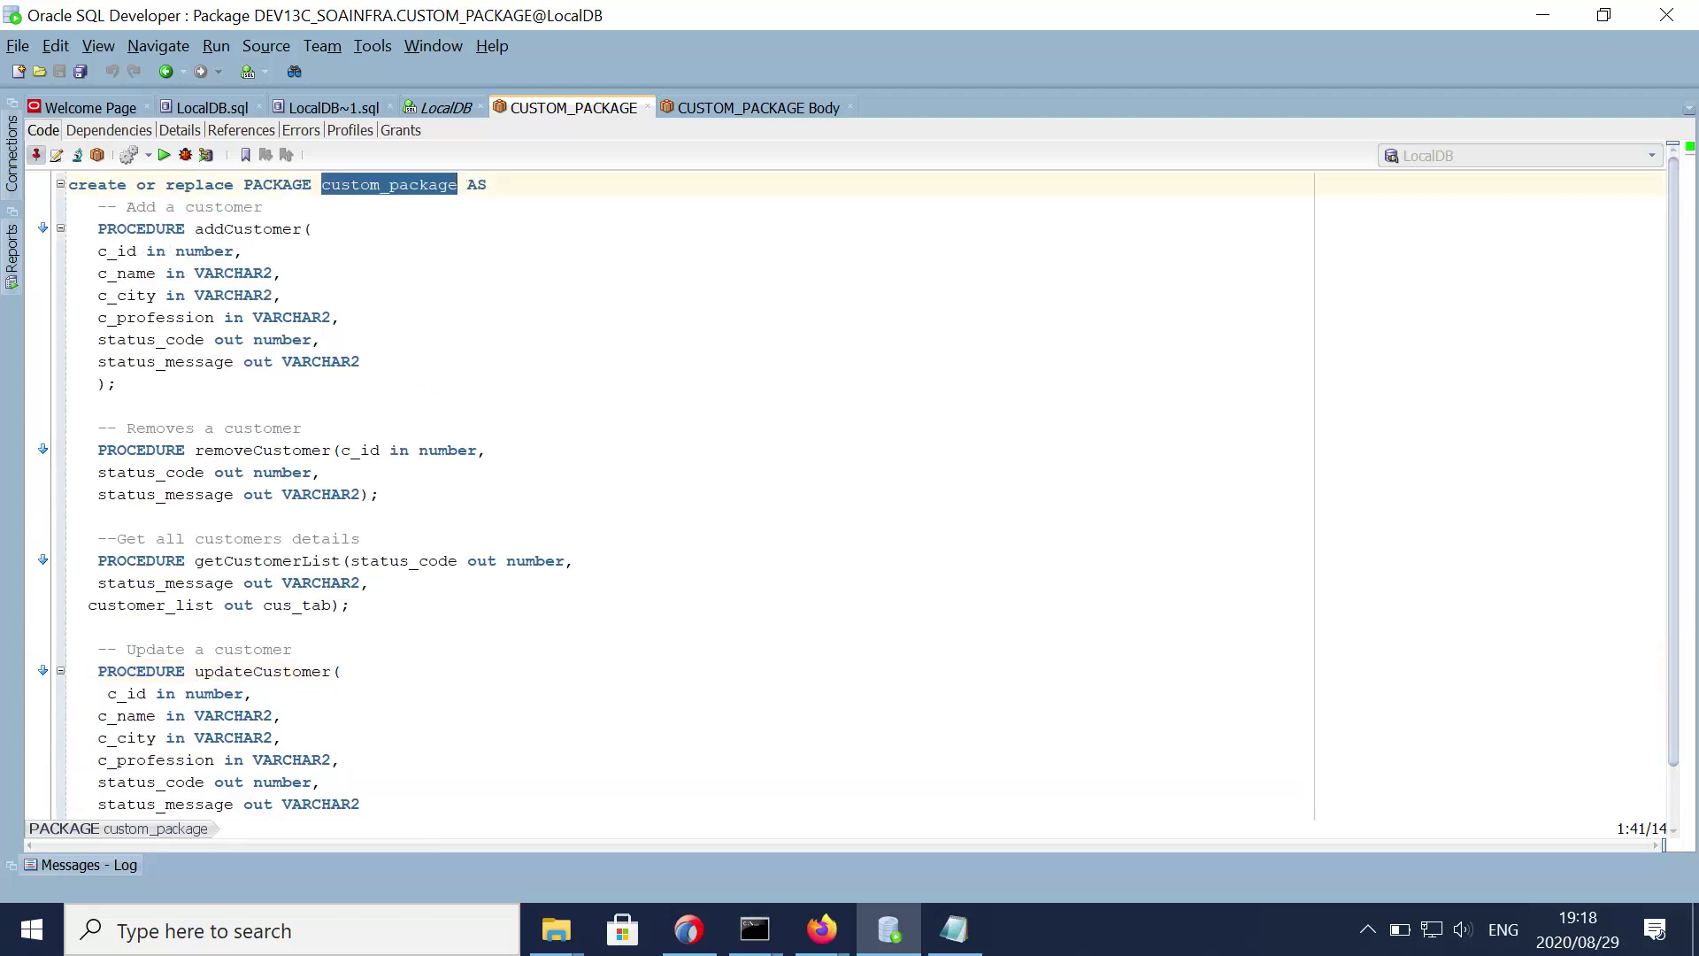
{"action": "double_click", "coordinate": [247, 229]}
{"action": "double_click", "coordinate": [247, 451]}
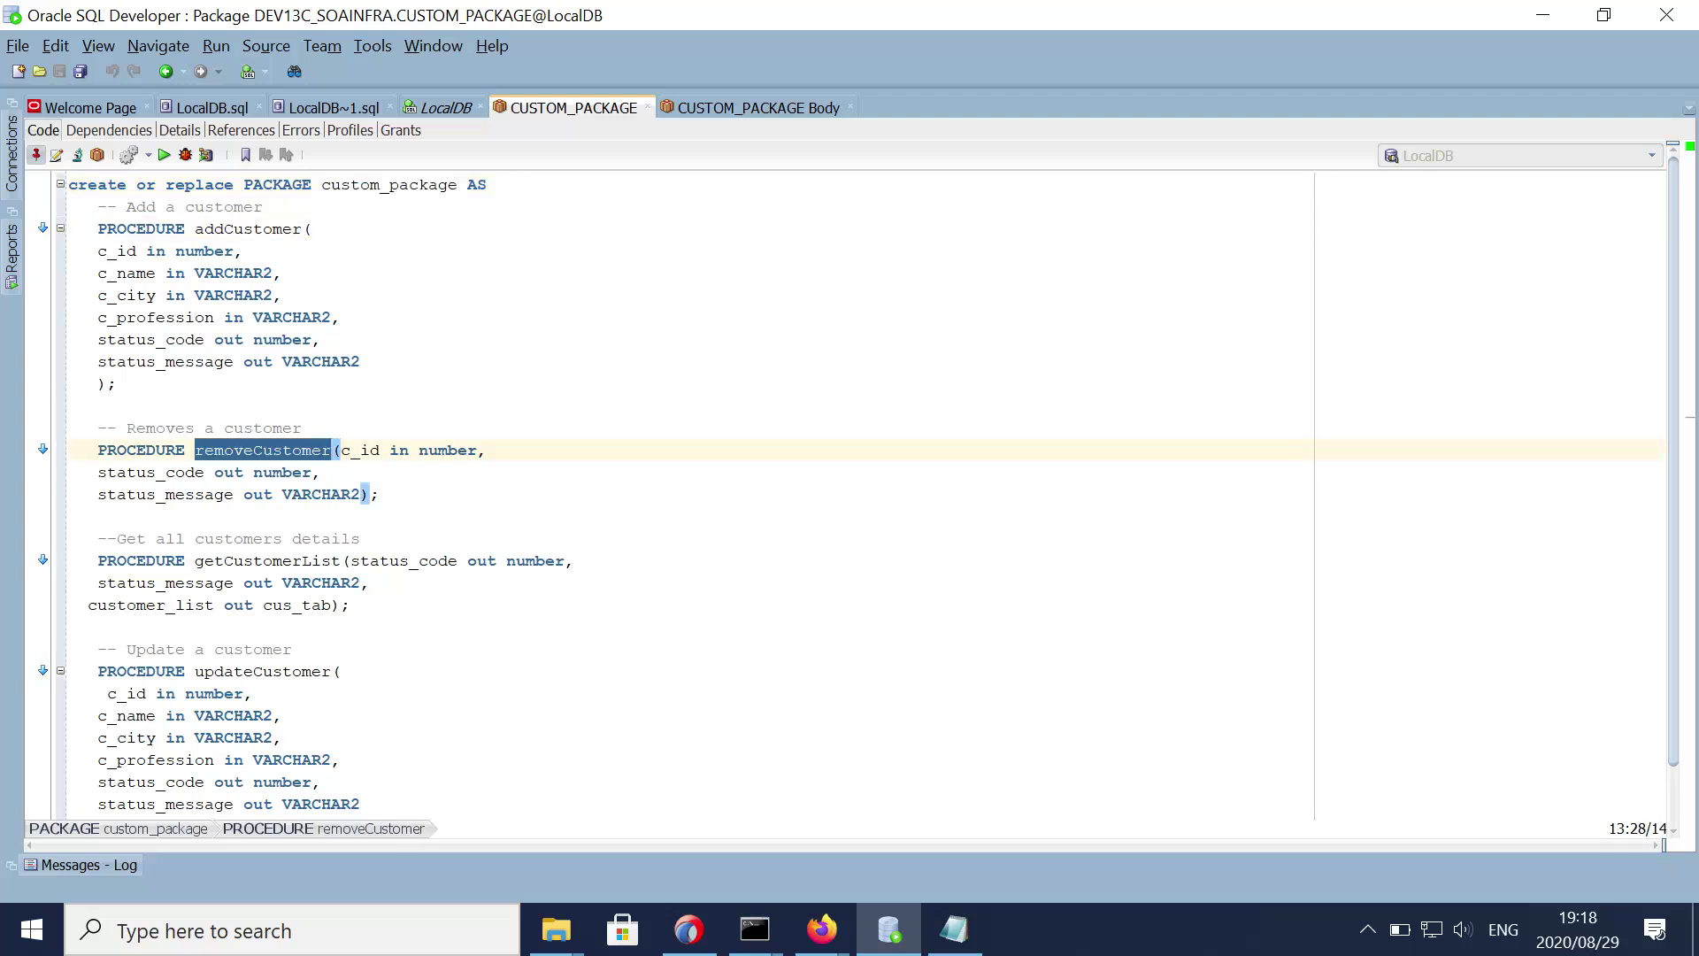
{"action": "double_click", "coordinate": [257, 672]}
{"action": "left_click", "coordinate": [235, 229]}
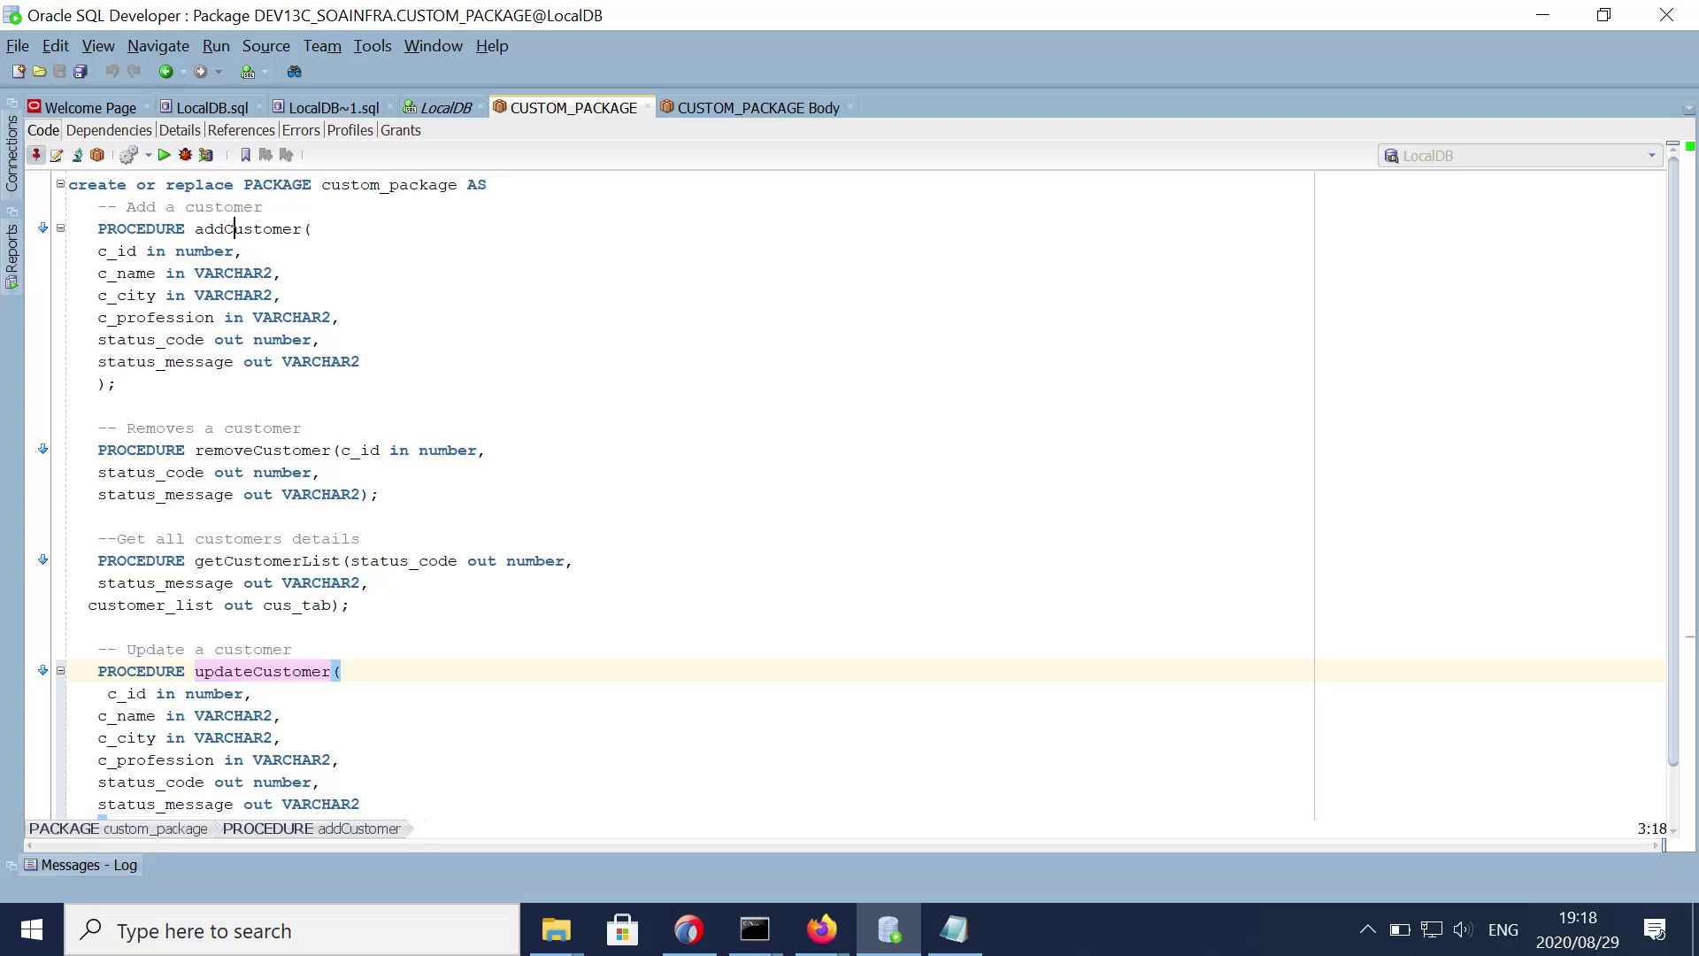
Step: Show the CUSTOM_PACKAGE body and examine the input and output parameters of the addCustomer procedure
{"action": "left_click", "coordinate": [758, 107]}
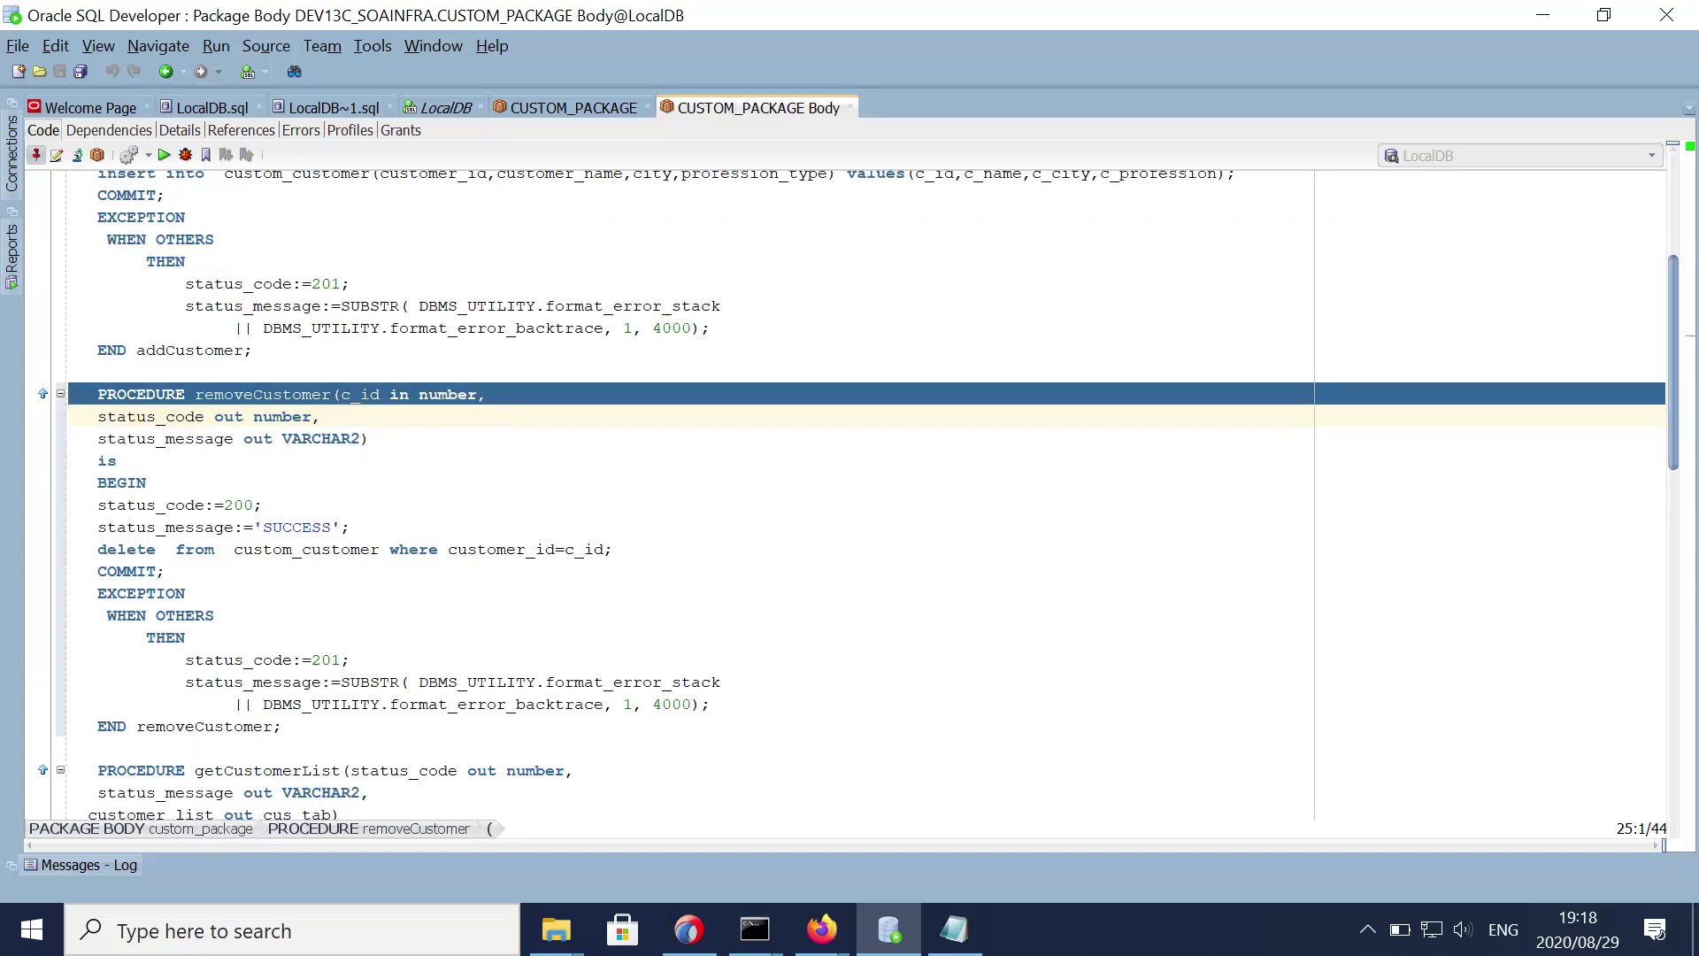
{"action": "scroll", "coordinate": [850, 496], "scroll_direction": "up", "scroll_amount": 5}
{"action": "double_click", "coordinate": [249, 208]}
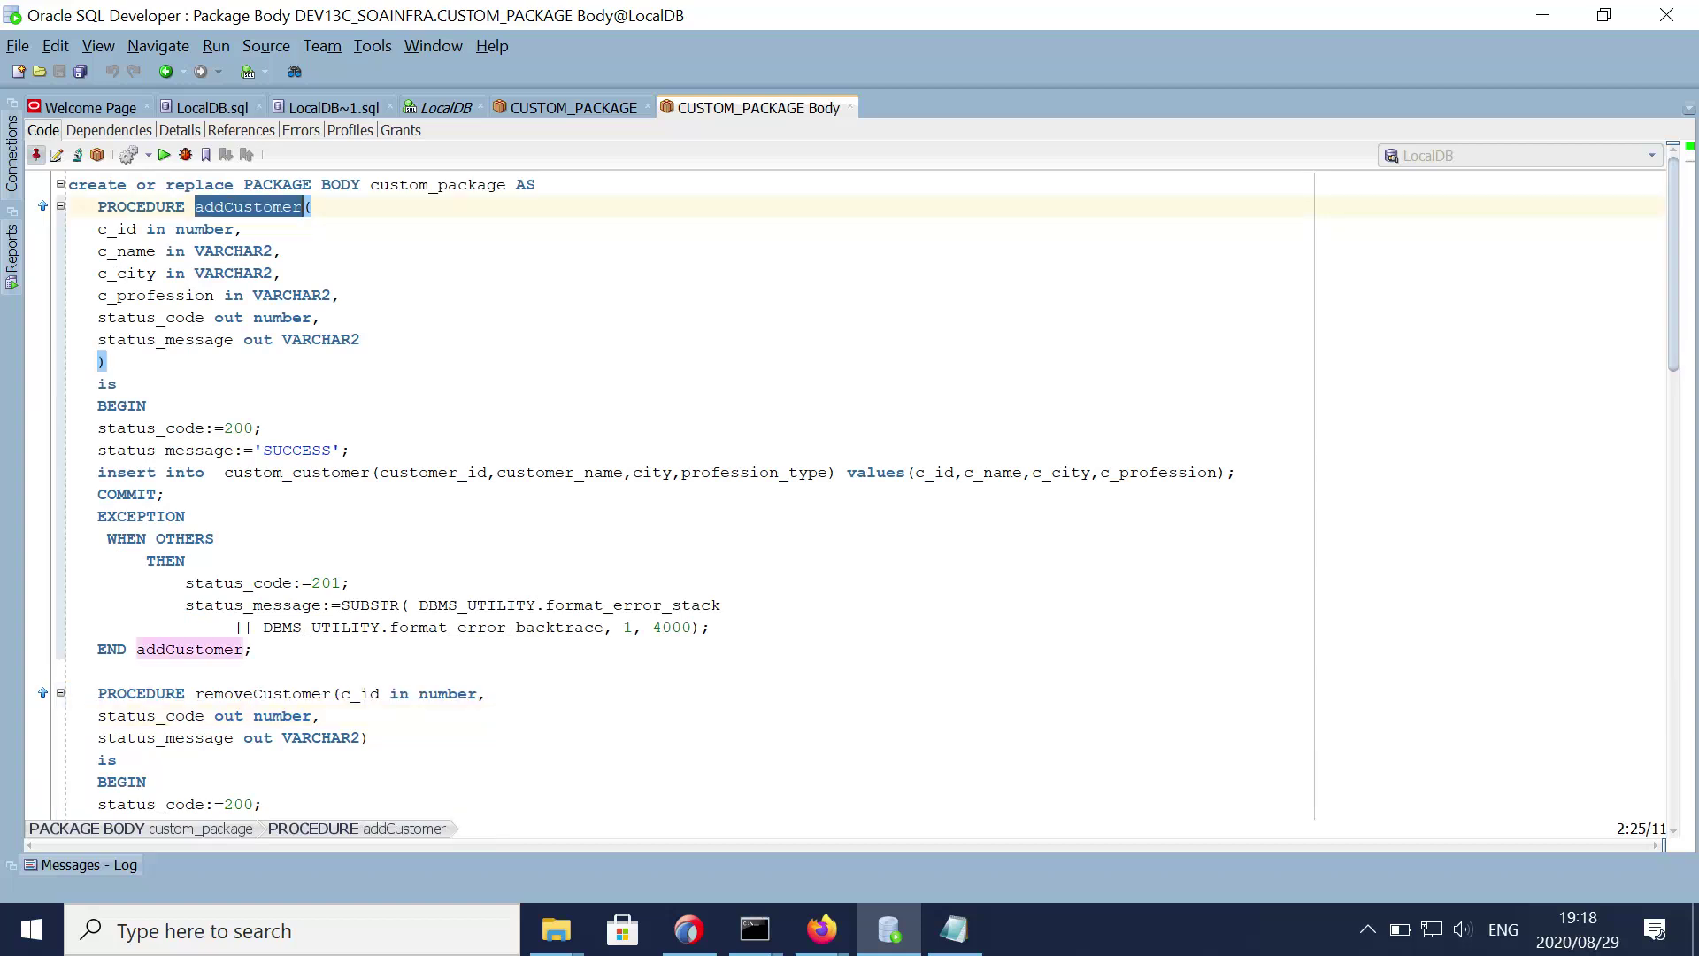
{"action": "double_click", "coordinate": [117, 229]}
{"action": "left_click_drag", "start_coordinate": [340, 295], "coordinate": [79, 229]}
{"action": "left_click_drag", "start_coordinate": [360, 339], "coordinate": [88, 317]}
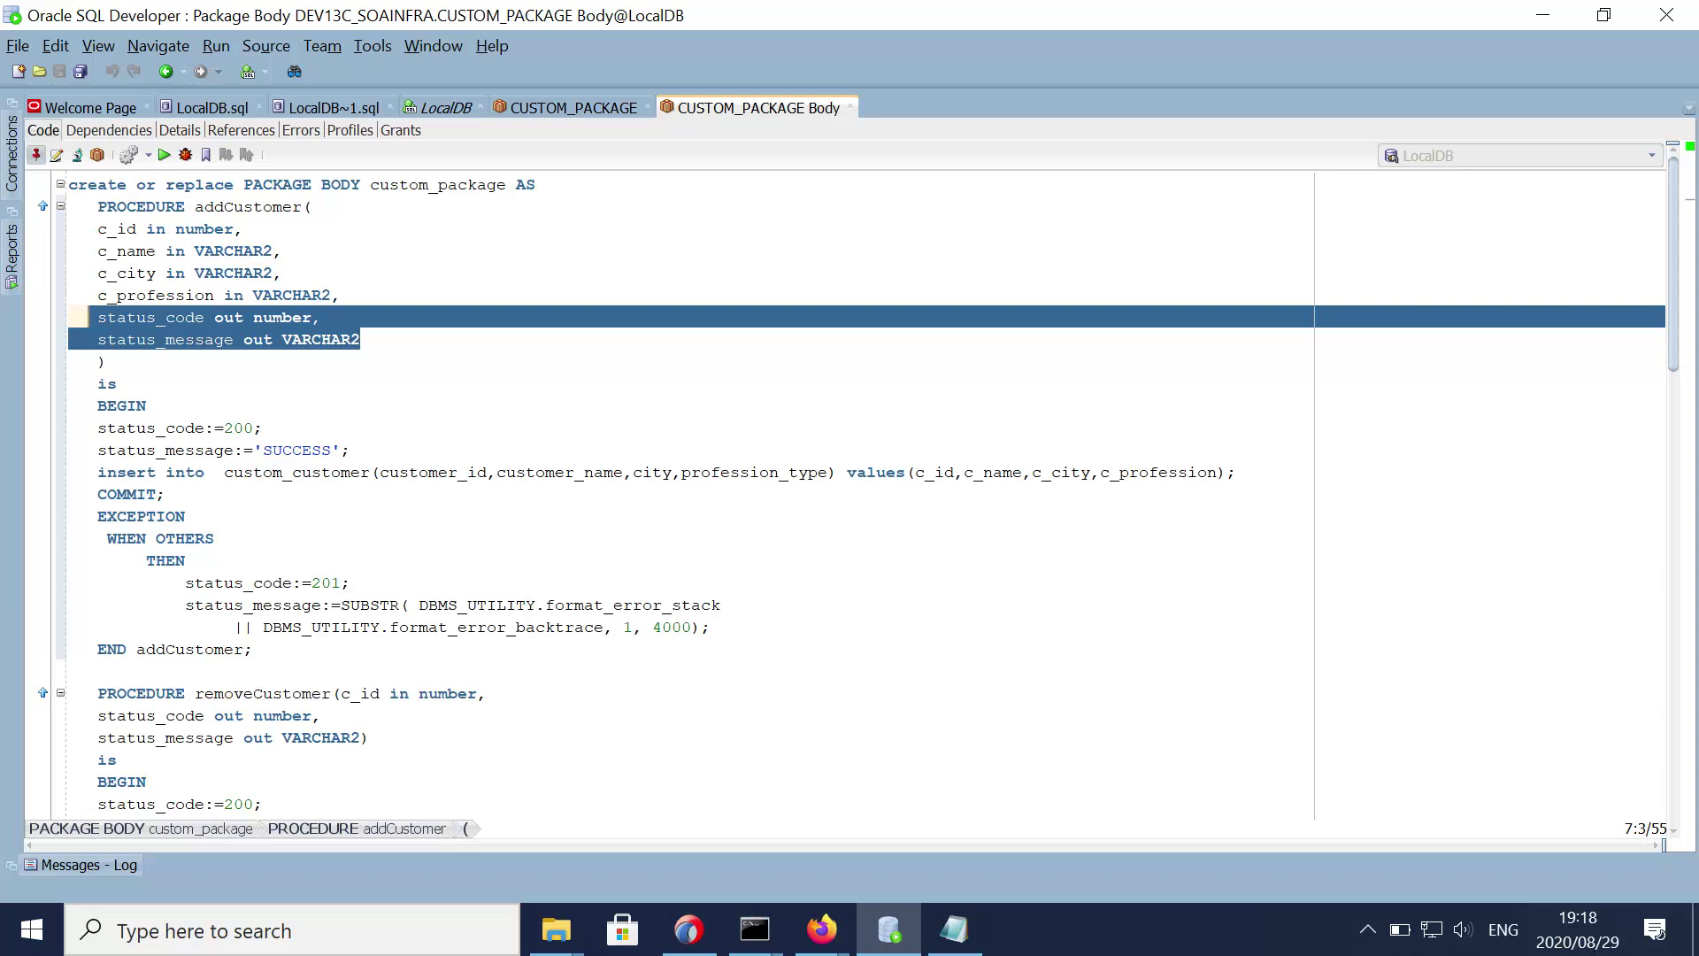
Step: Examine addCustomer's success status assignments, its insert into custom_customer, and the status code and message set in its exception block
{"action": "left_click_drag", "start_coordinate": [87, 428], "coordinate": [263, 427]}
{"action": "double_click", "coordinate": [298, 451]}
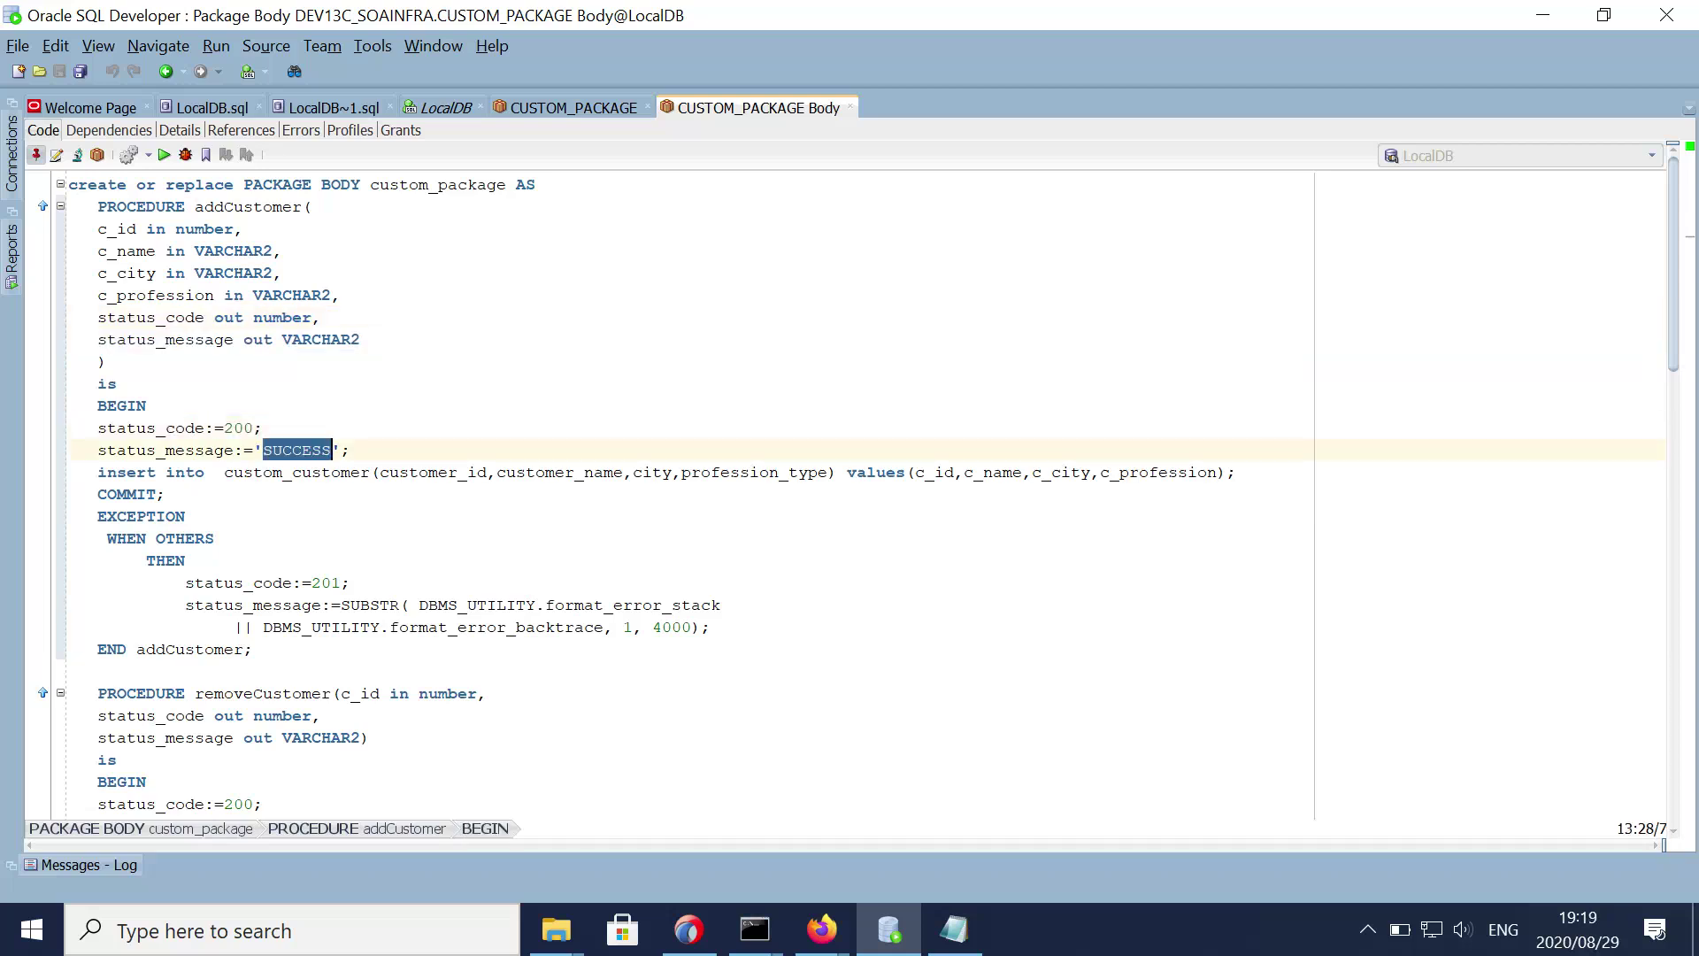
{"action": "left_click_drag", "start_coordinate": [88, 472], "coordinate": [1171, 471]}
{"action": "left_click", "coordinate": [166, 494]}
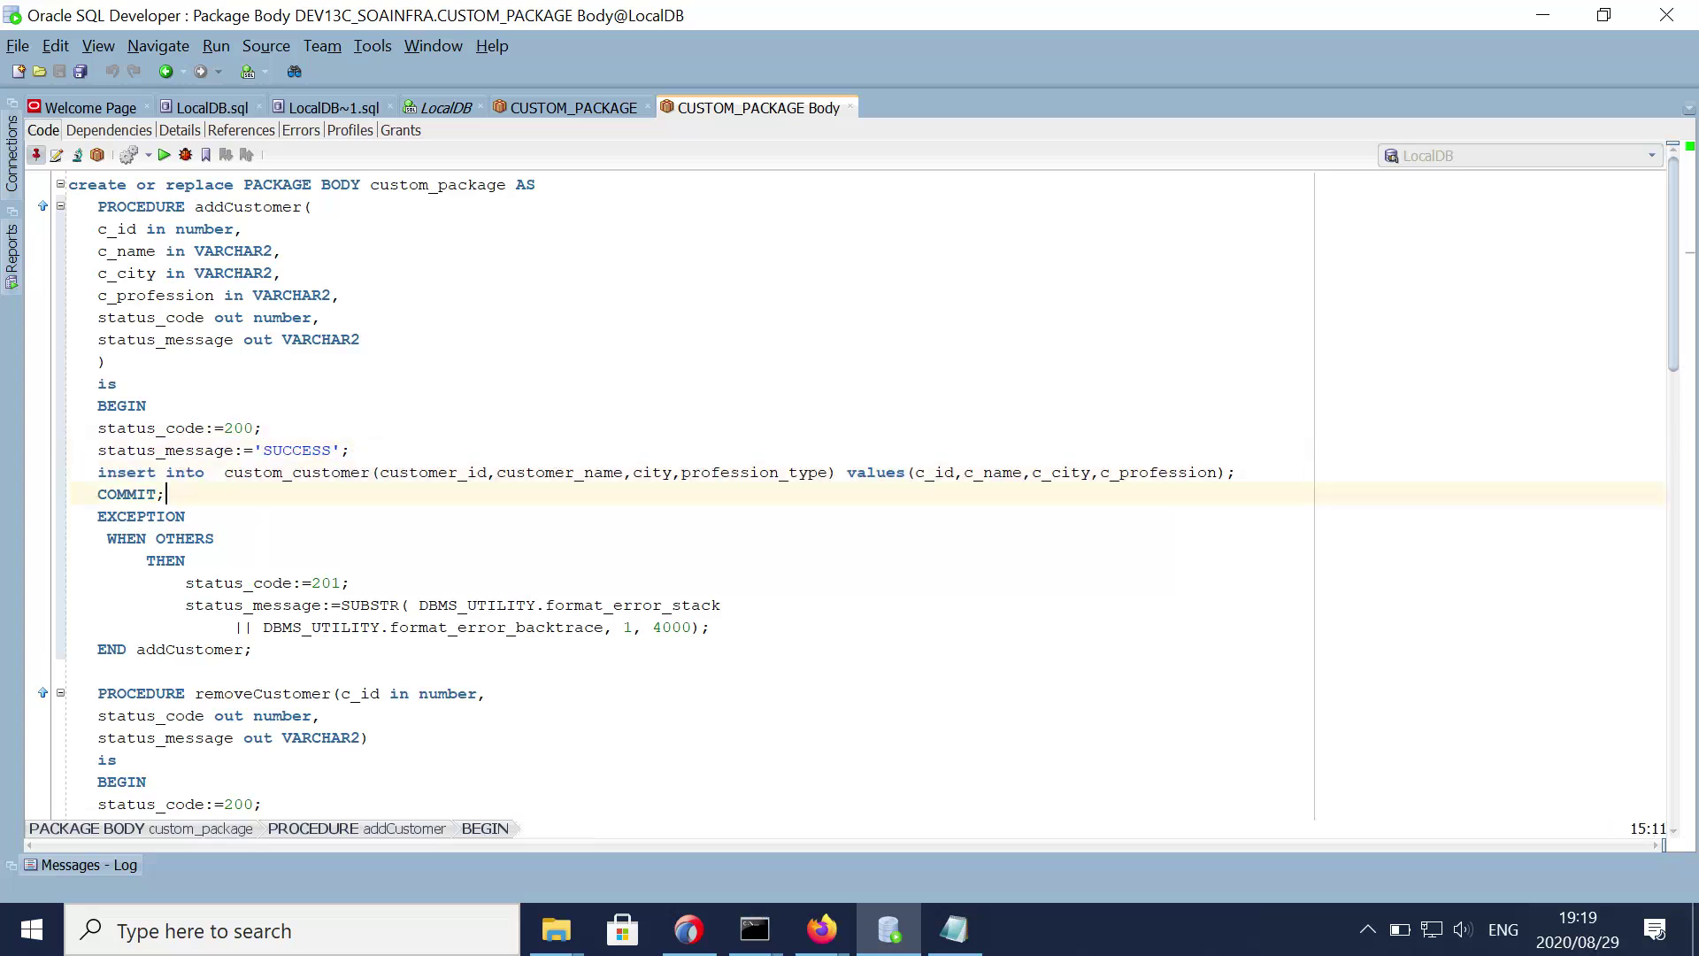
{"action": "left_click_drag", "start_coordinate": [165, 494], "coordinate": [177, 539]}
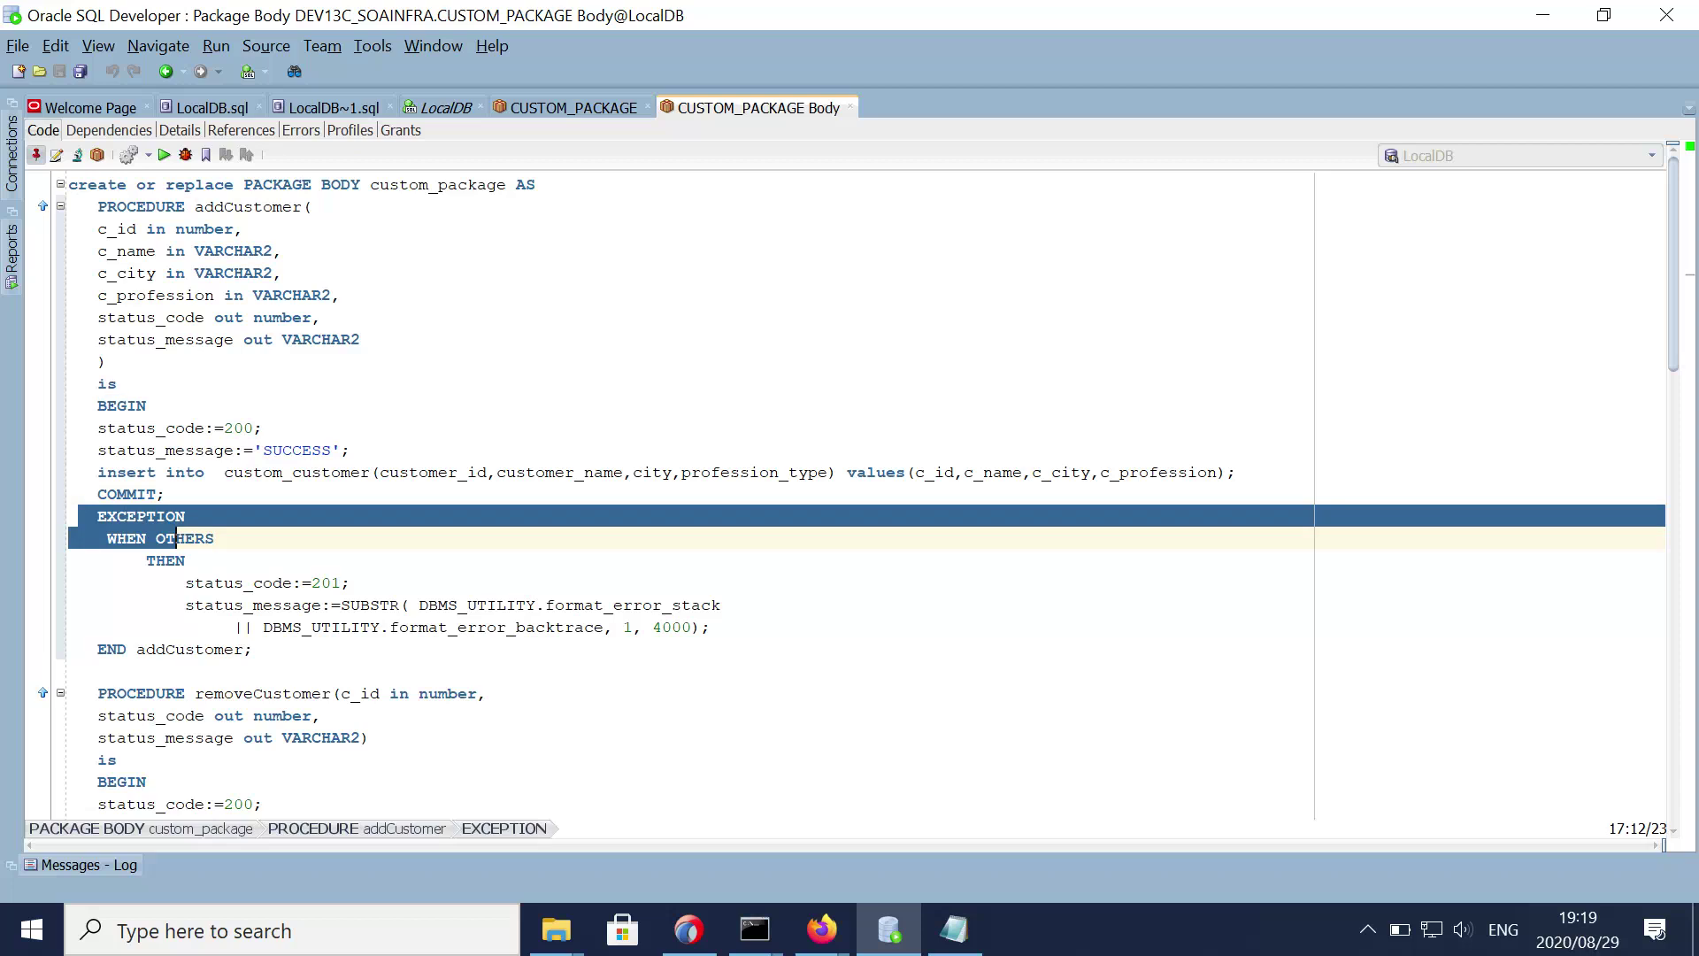
{"action": "double_click", "coordinate": [326, 582]}
{"action": "double_click", "coordinate": [237, 583]}
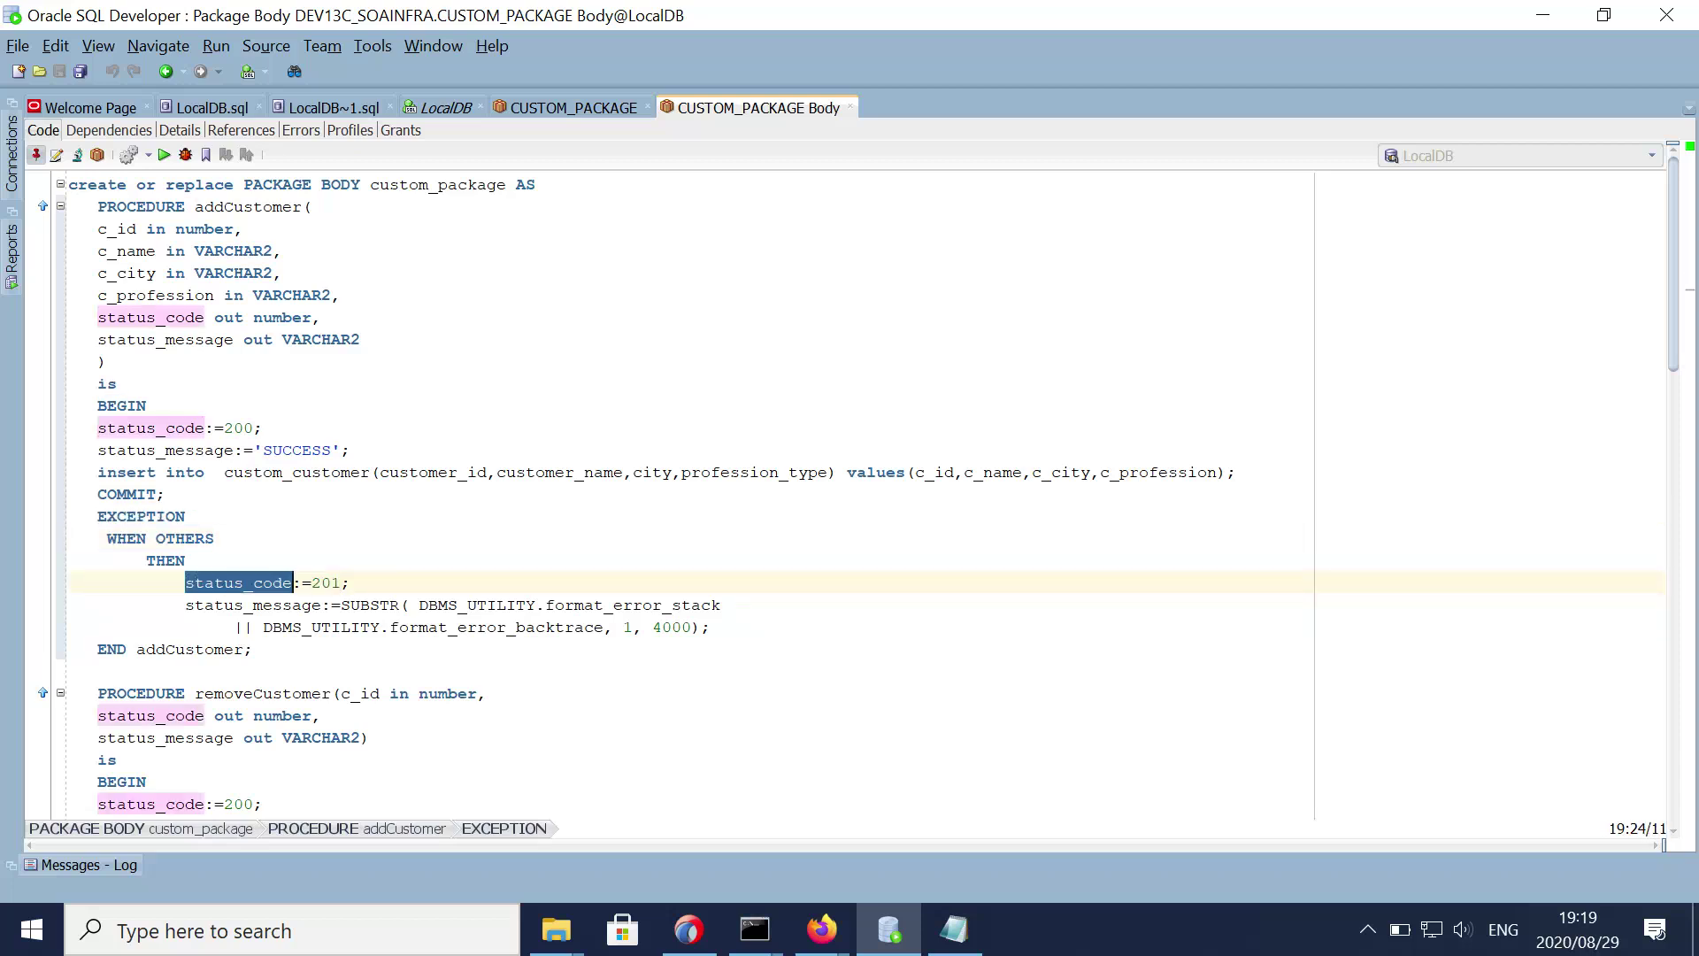
{"action": "left_click_drag", "start_coordinate": [633, 628], "coordinate": [701, 628]}
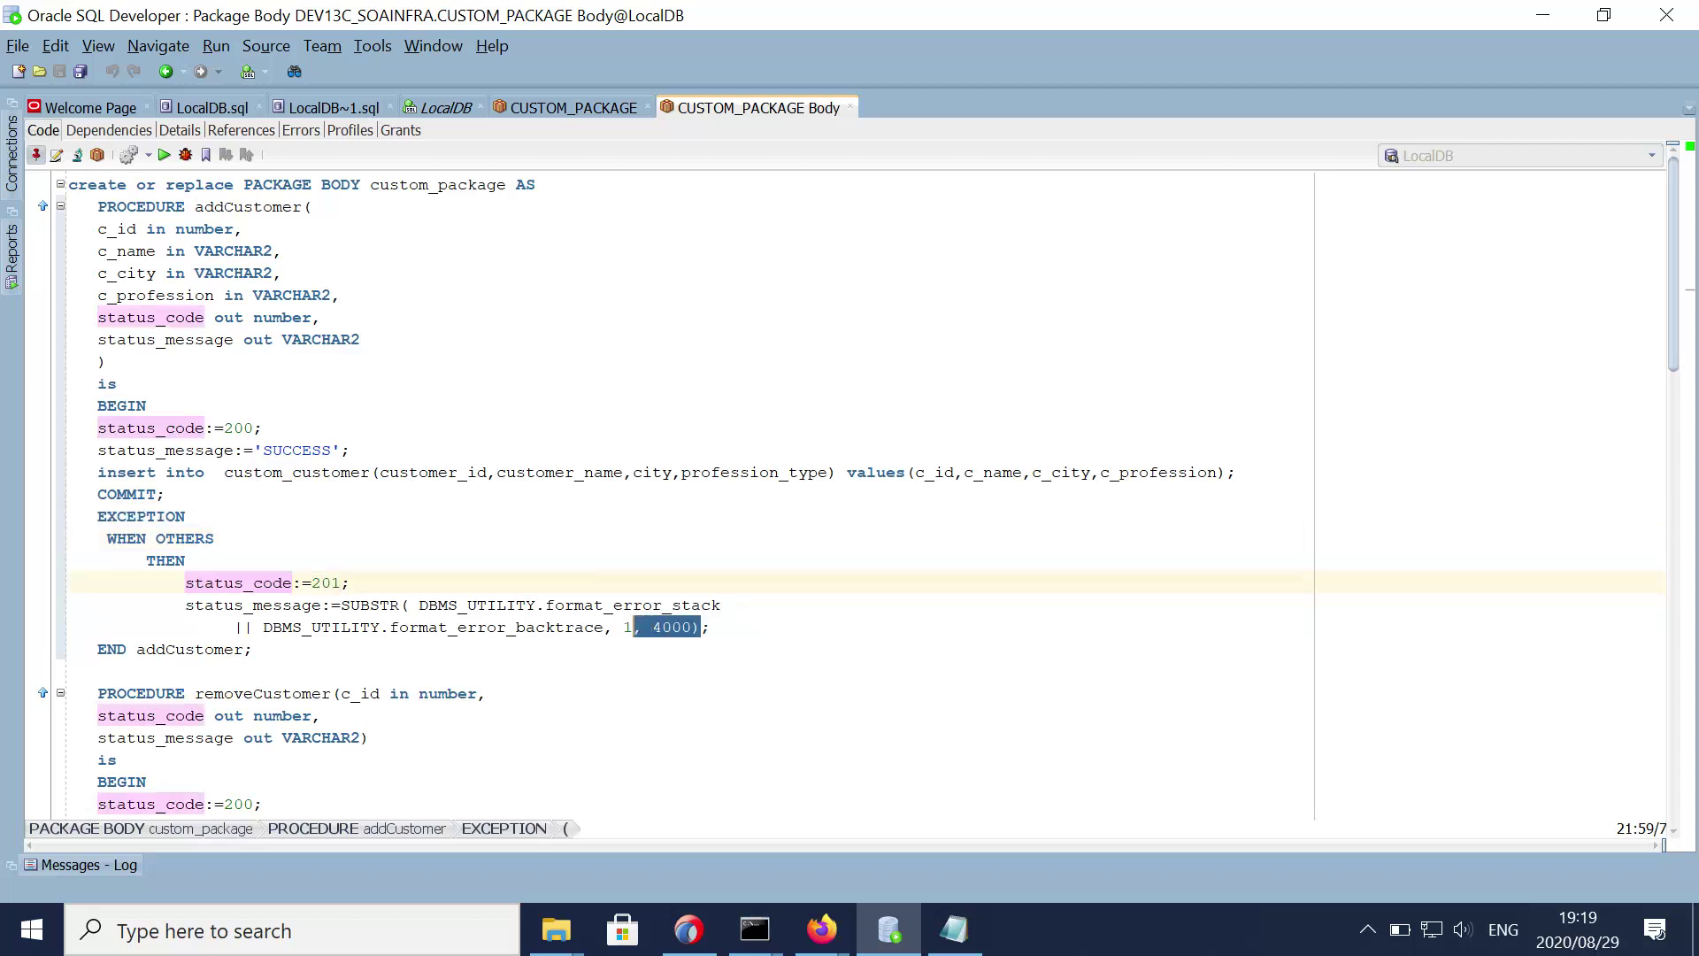
{"action": "double_click", "coordinate": [251, 605]}
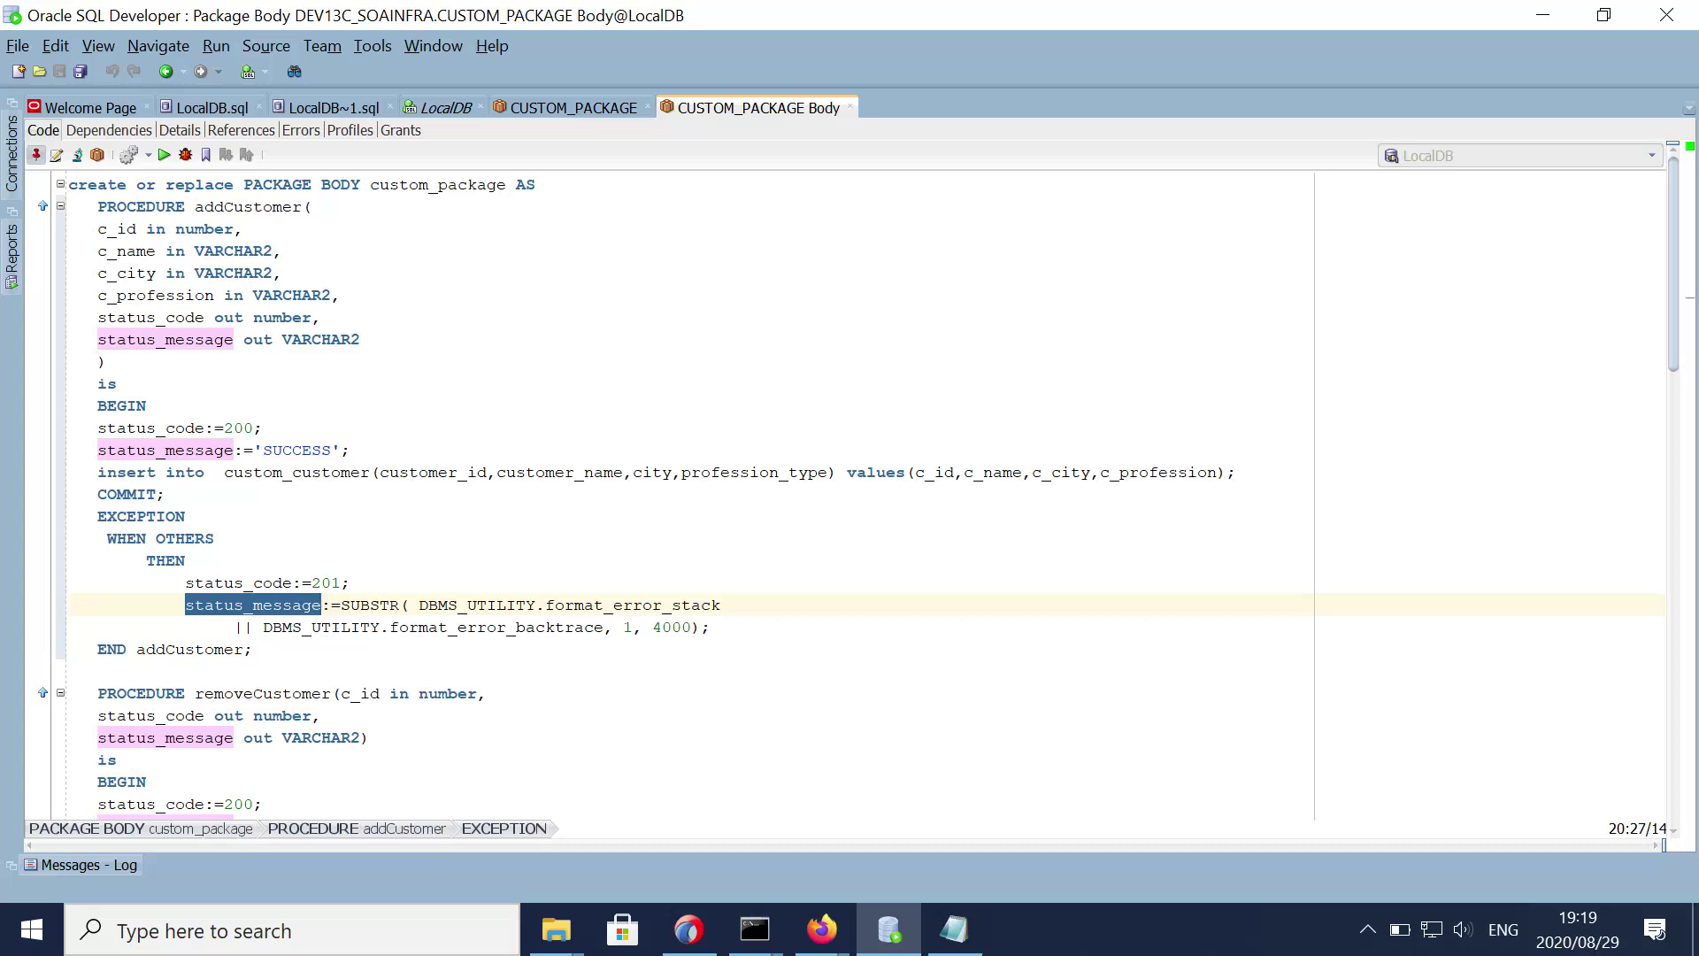
Step: Examine the removeCustomer procedure's c_id parameter, status assignments, delete statement and exception handling
{"action": "scroll", "coordinate": [673, 496], "scroll_direction": "down", "scroll_amount": 6}
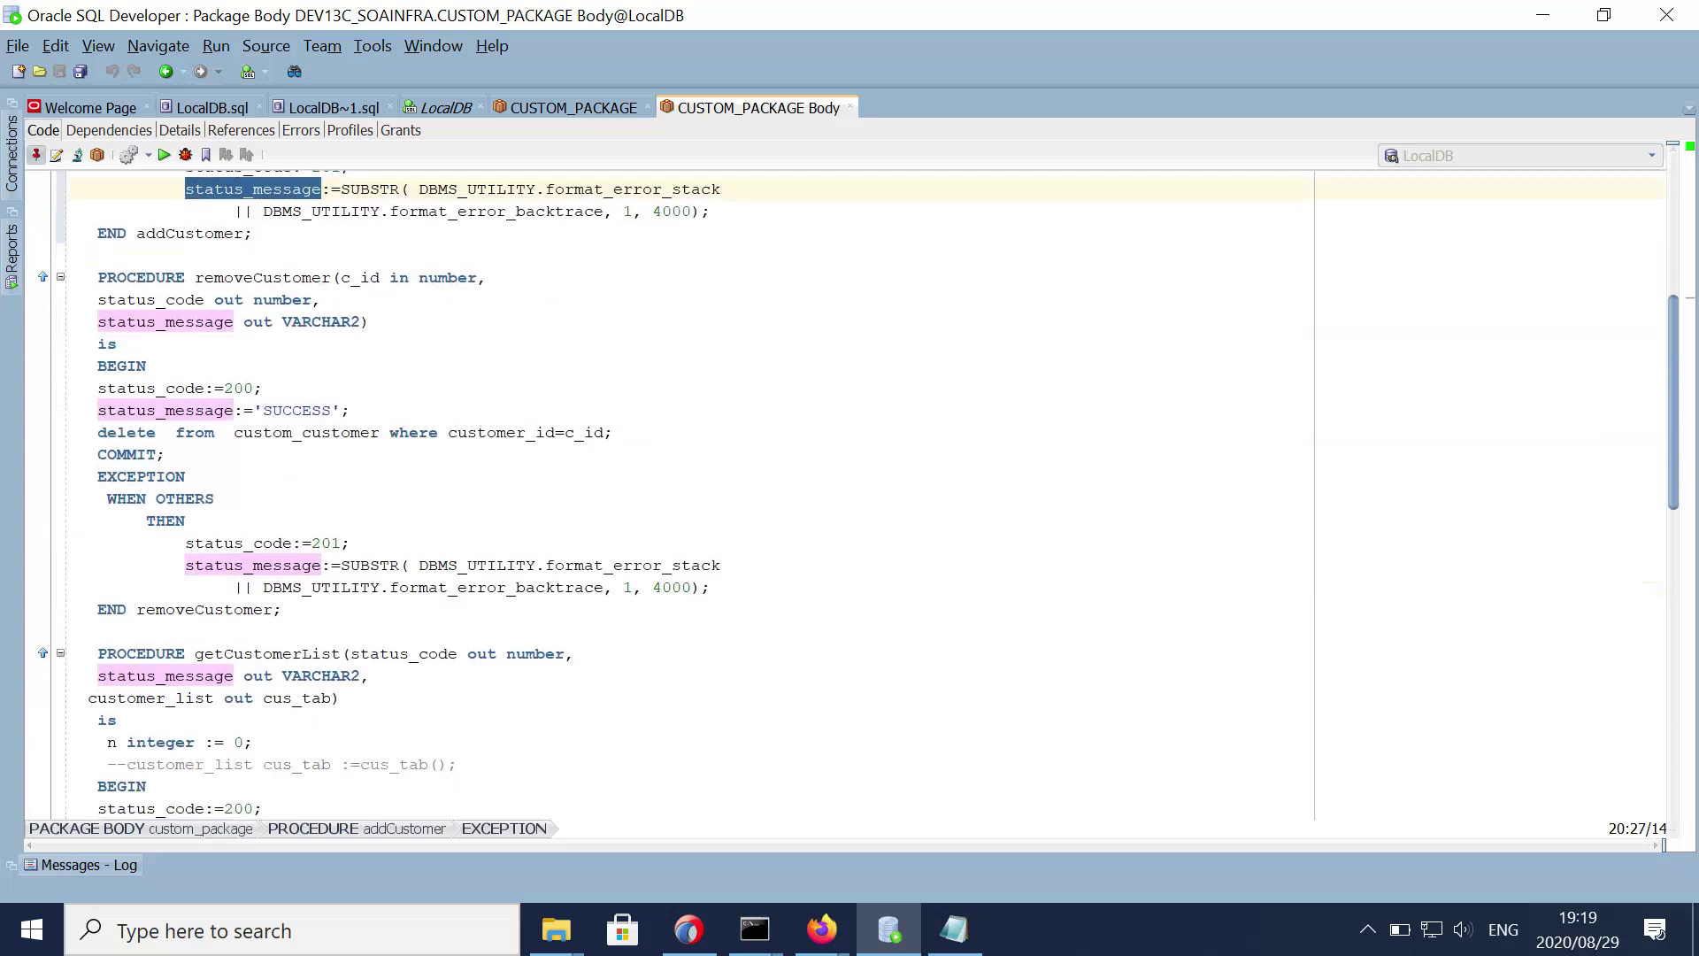
{"action": "double_click", "coordinate": [360, 277]}
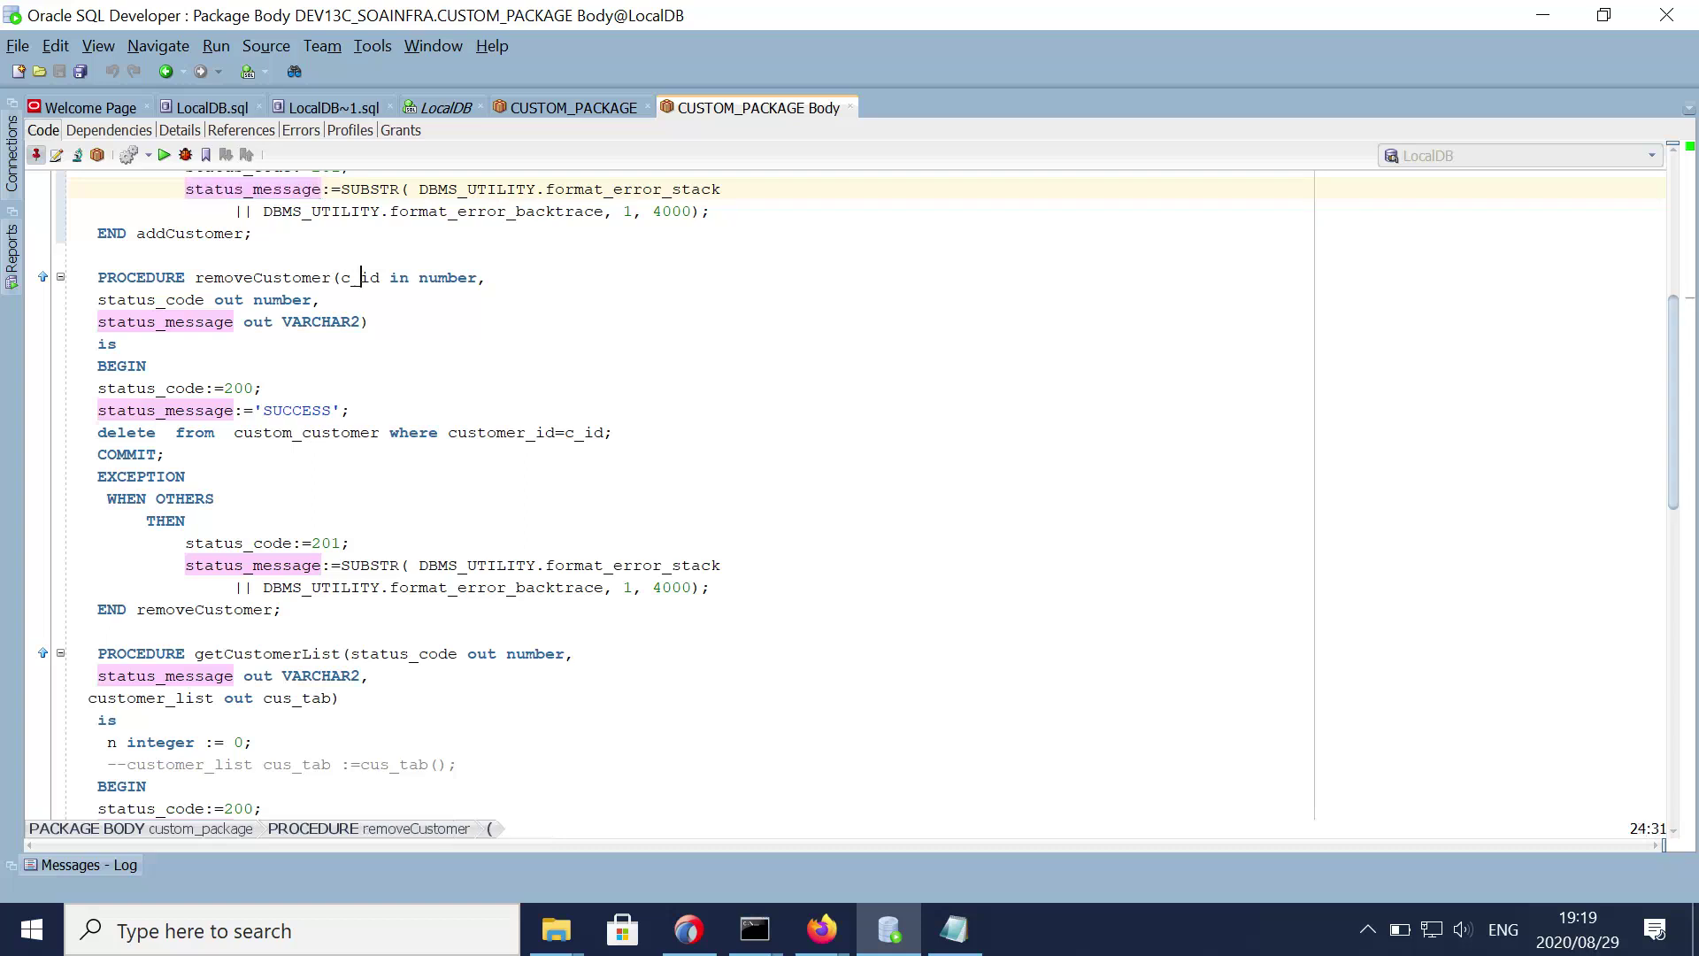
{"action": "left_click_drag", "start_coordinate": [98, 388], "coordinate": [352, 409]}
{"action": "left_click_drag", "start_coordinate": [89, 432], "coordinate": [584, 432]}
{"action": "left_click_drag", "start_coordinate": [89, 476], "coordinate": [293, 565]}
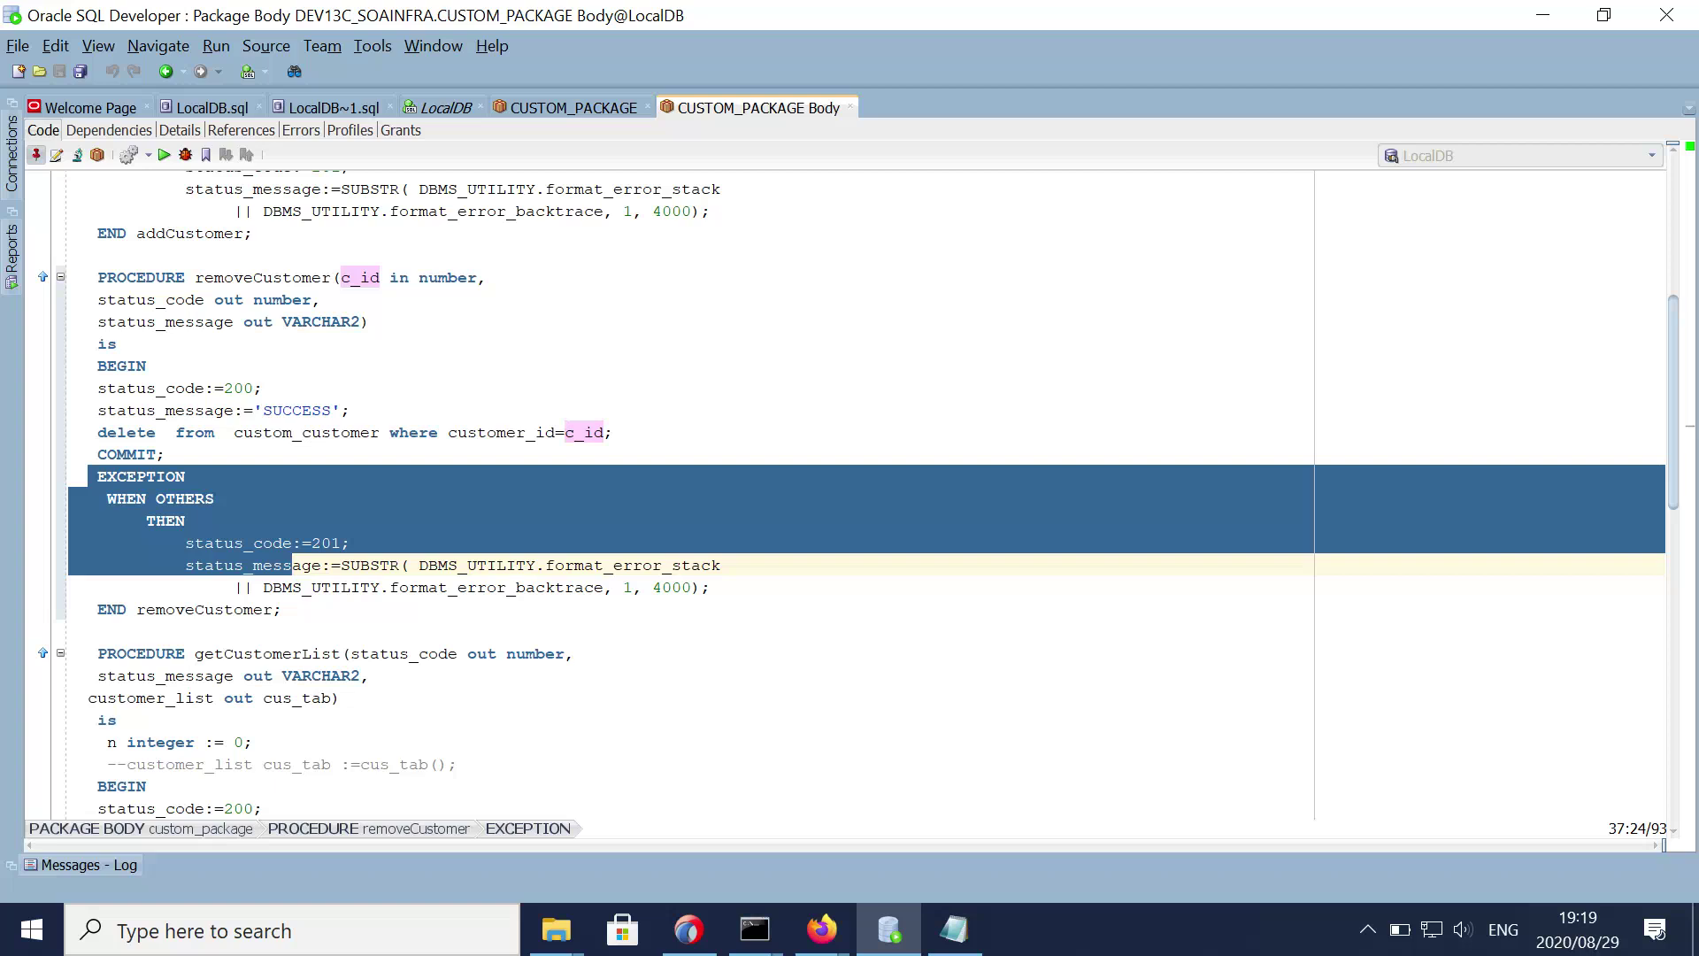
{"action": "double_click", "coordinate": [293, 565]}
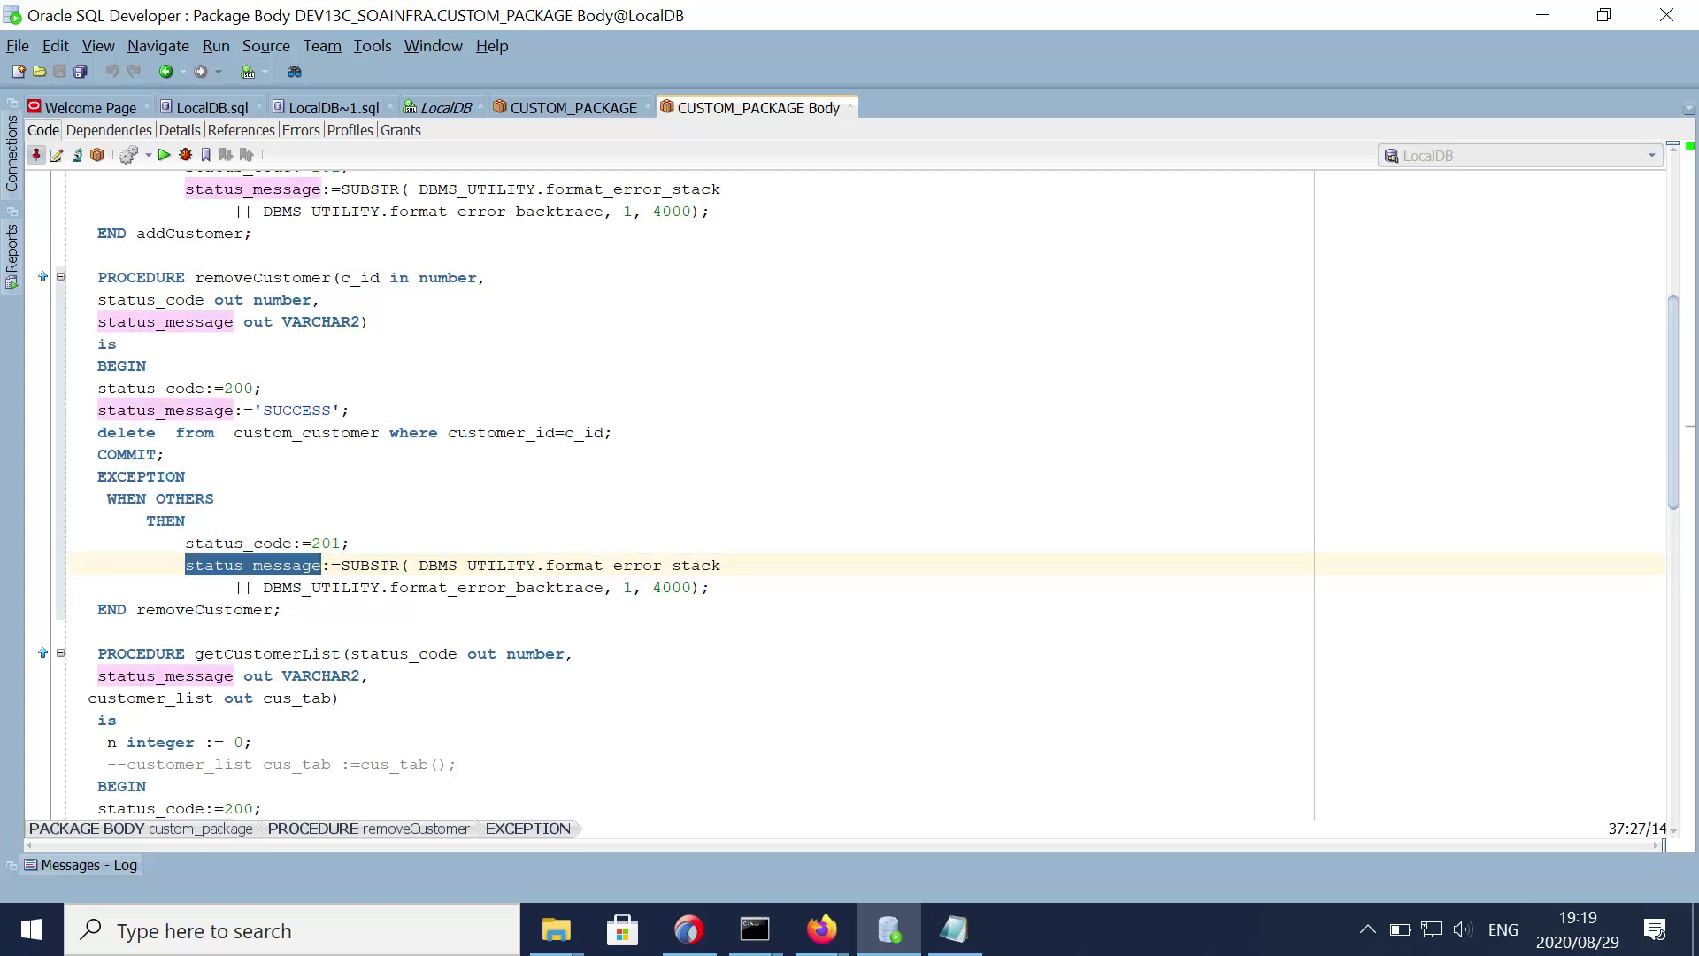
Step: Look through the getCustomerList procedure in the package body, and compare the body with the CUSTOM_PACKAGE specification
{"action": "scroll", "coordinate": [850, 494], "scroll_direction": "down", "scroll_amount": 5}
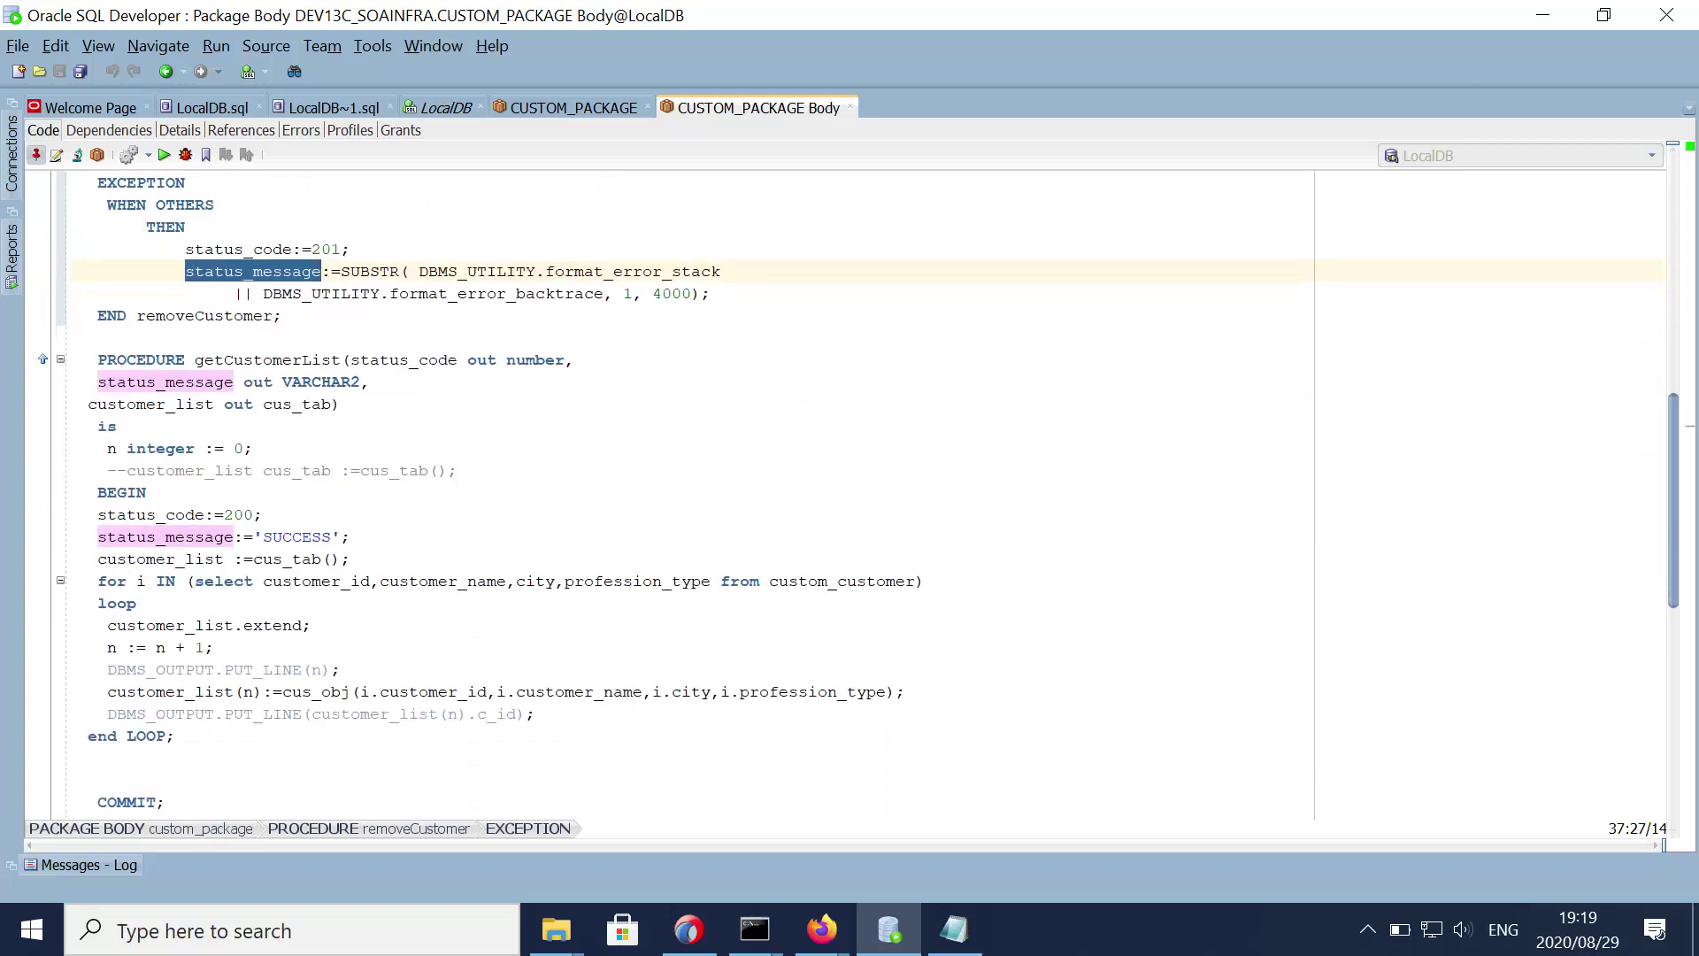
{"action": "scroll", "coordinate": [850, 494], "scroll_direction": "down", "scroll_amount": 3}
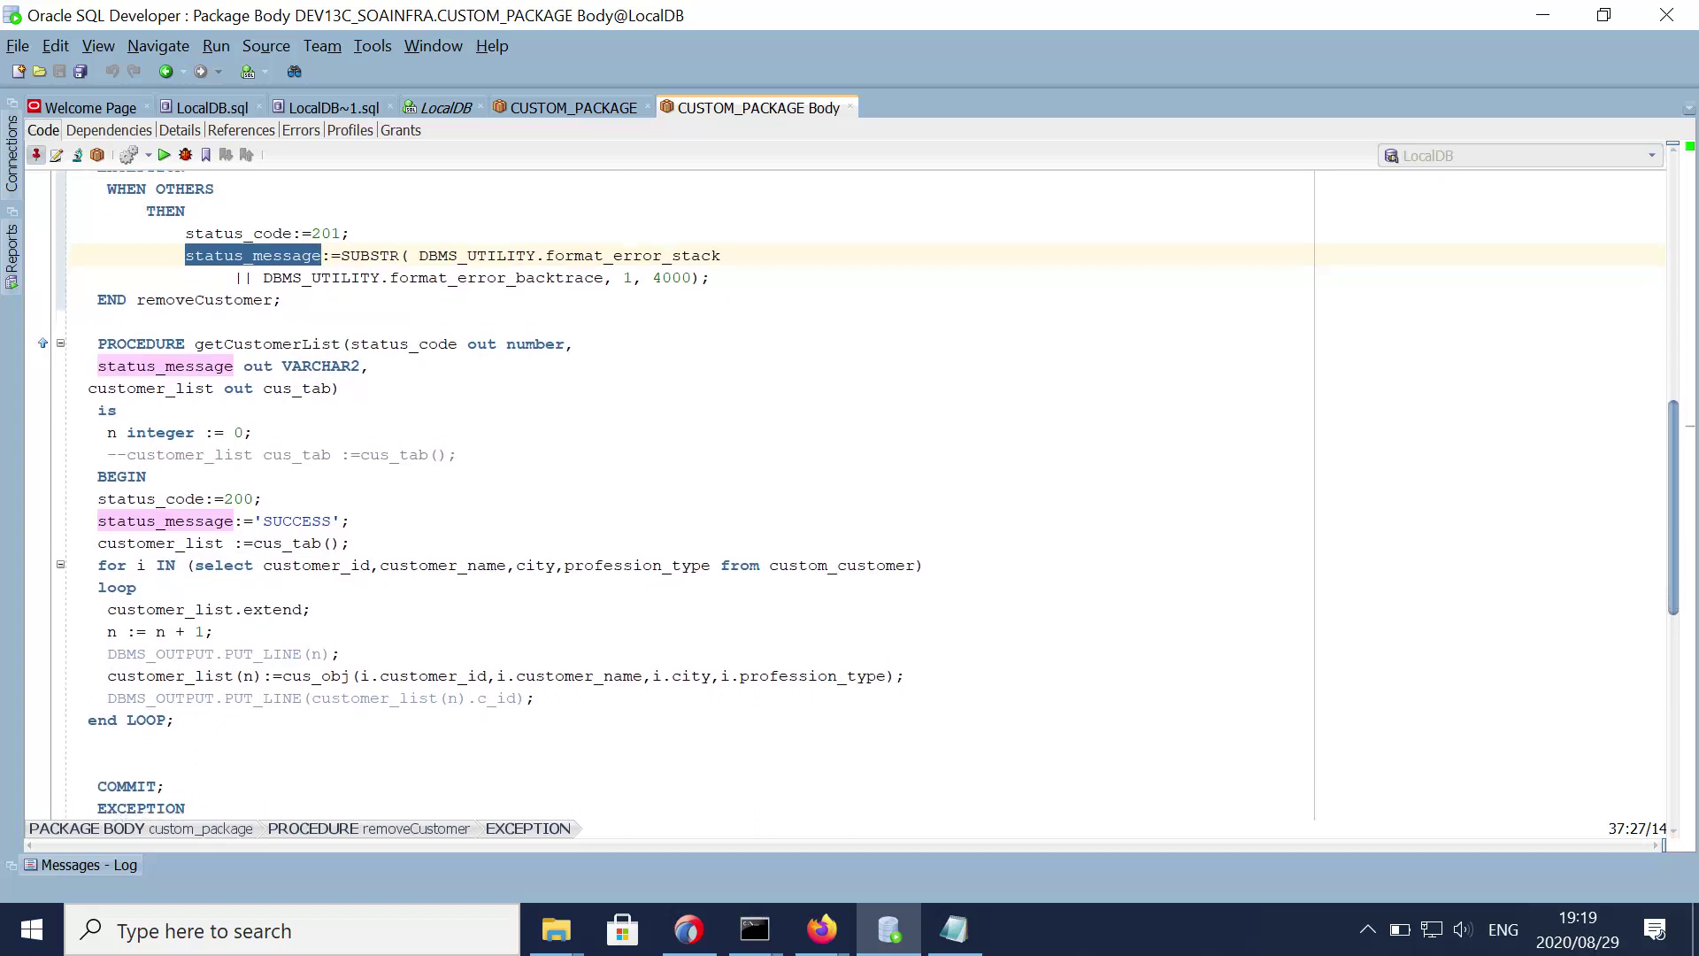
{"action": "scroll", "coordinate": [850, 493], "scroll_direction": "down", "scroll_amount": 5}
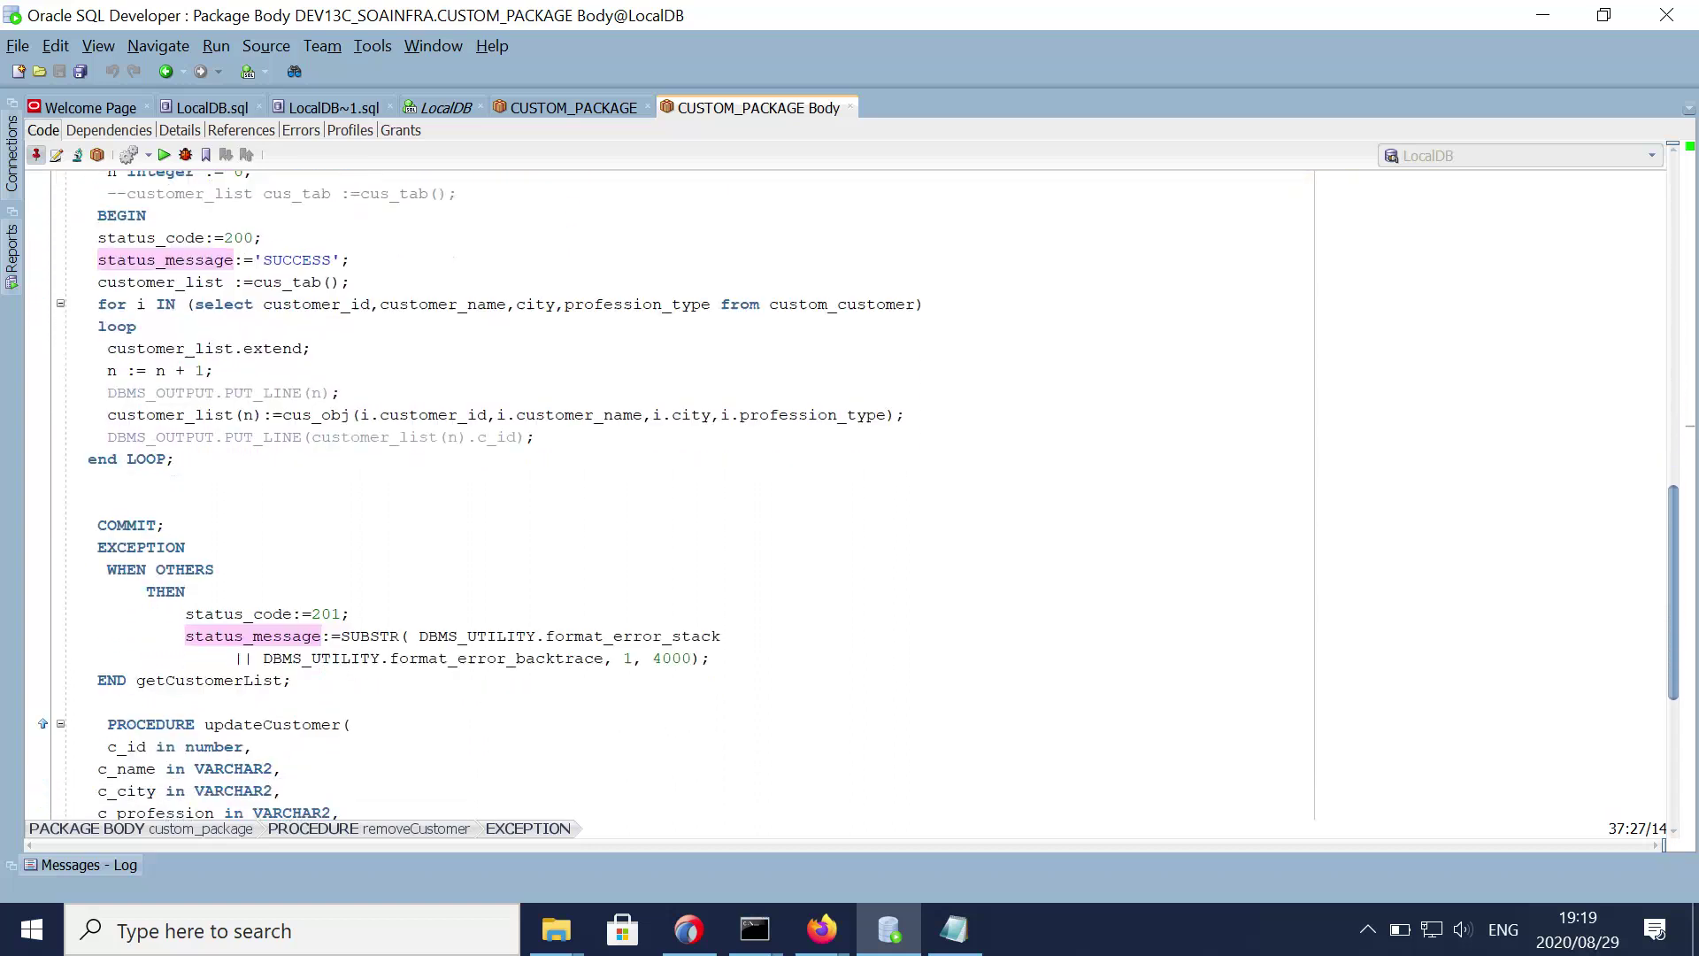
{"action": "scroll", "coordinate": [850, 493], "scroll_direction": "up", "scroll_amount": 12}
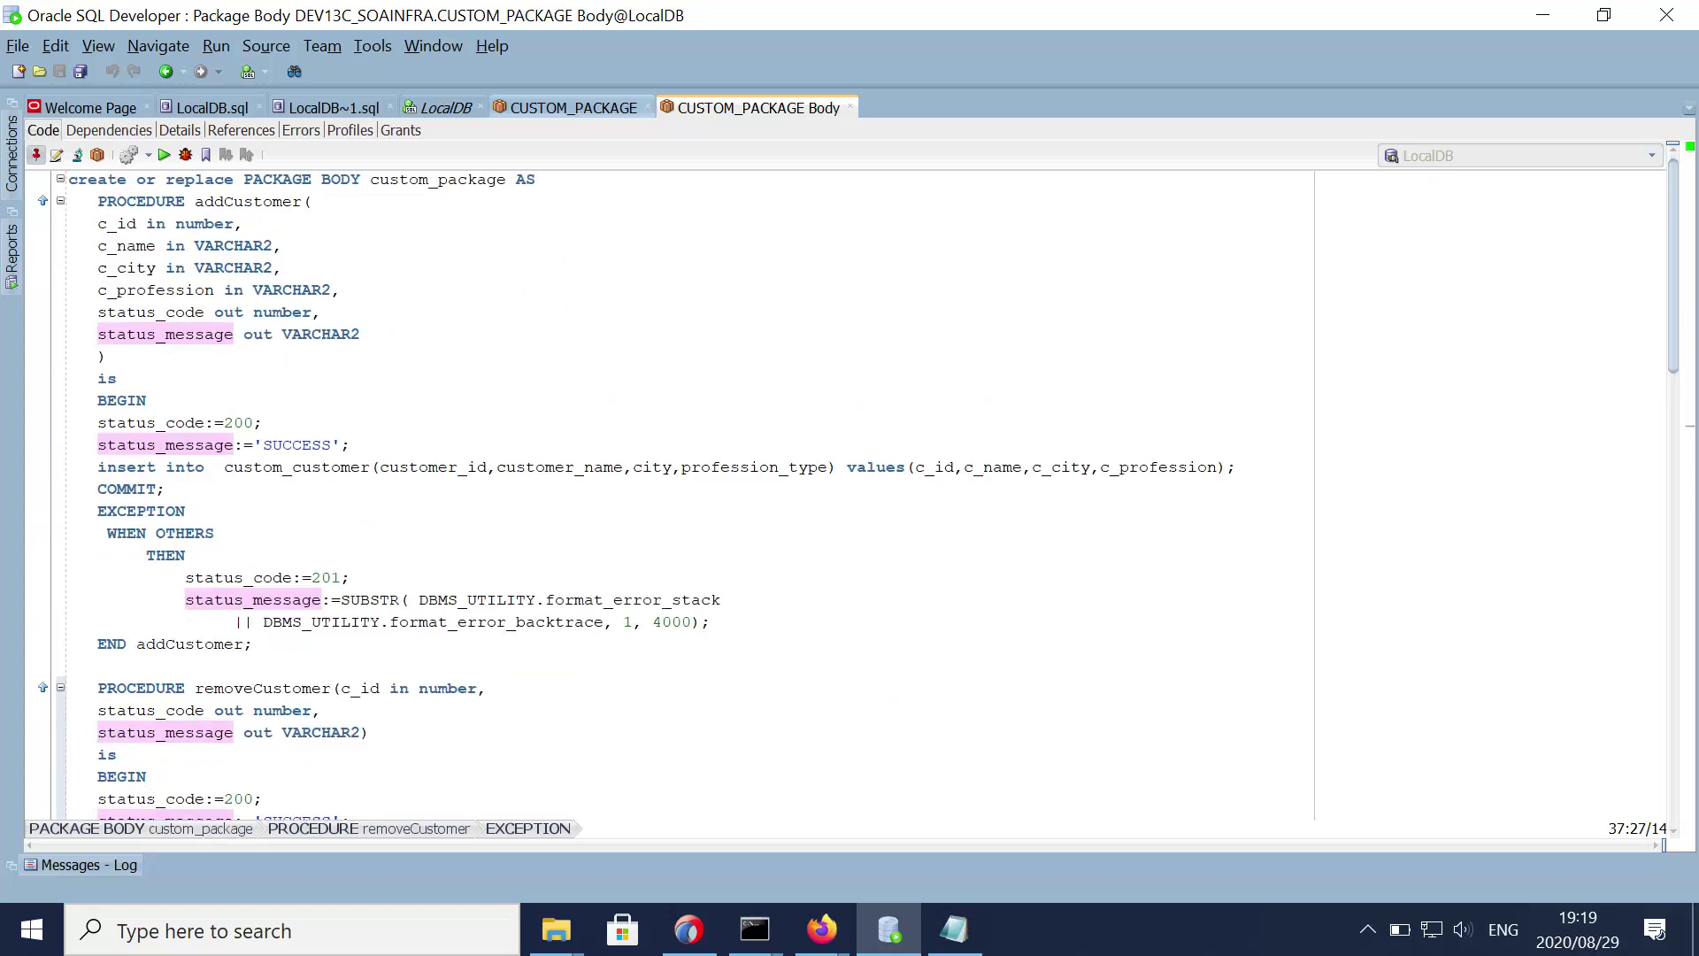
{"action": "left_click", "coordinate": [573, 107]}
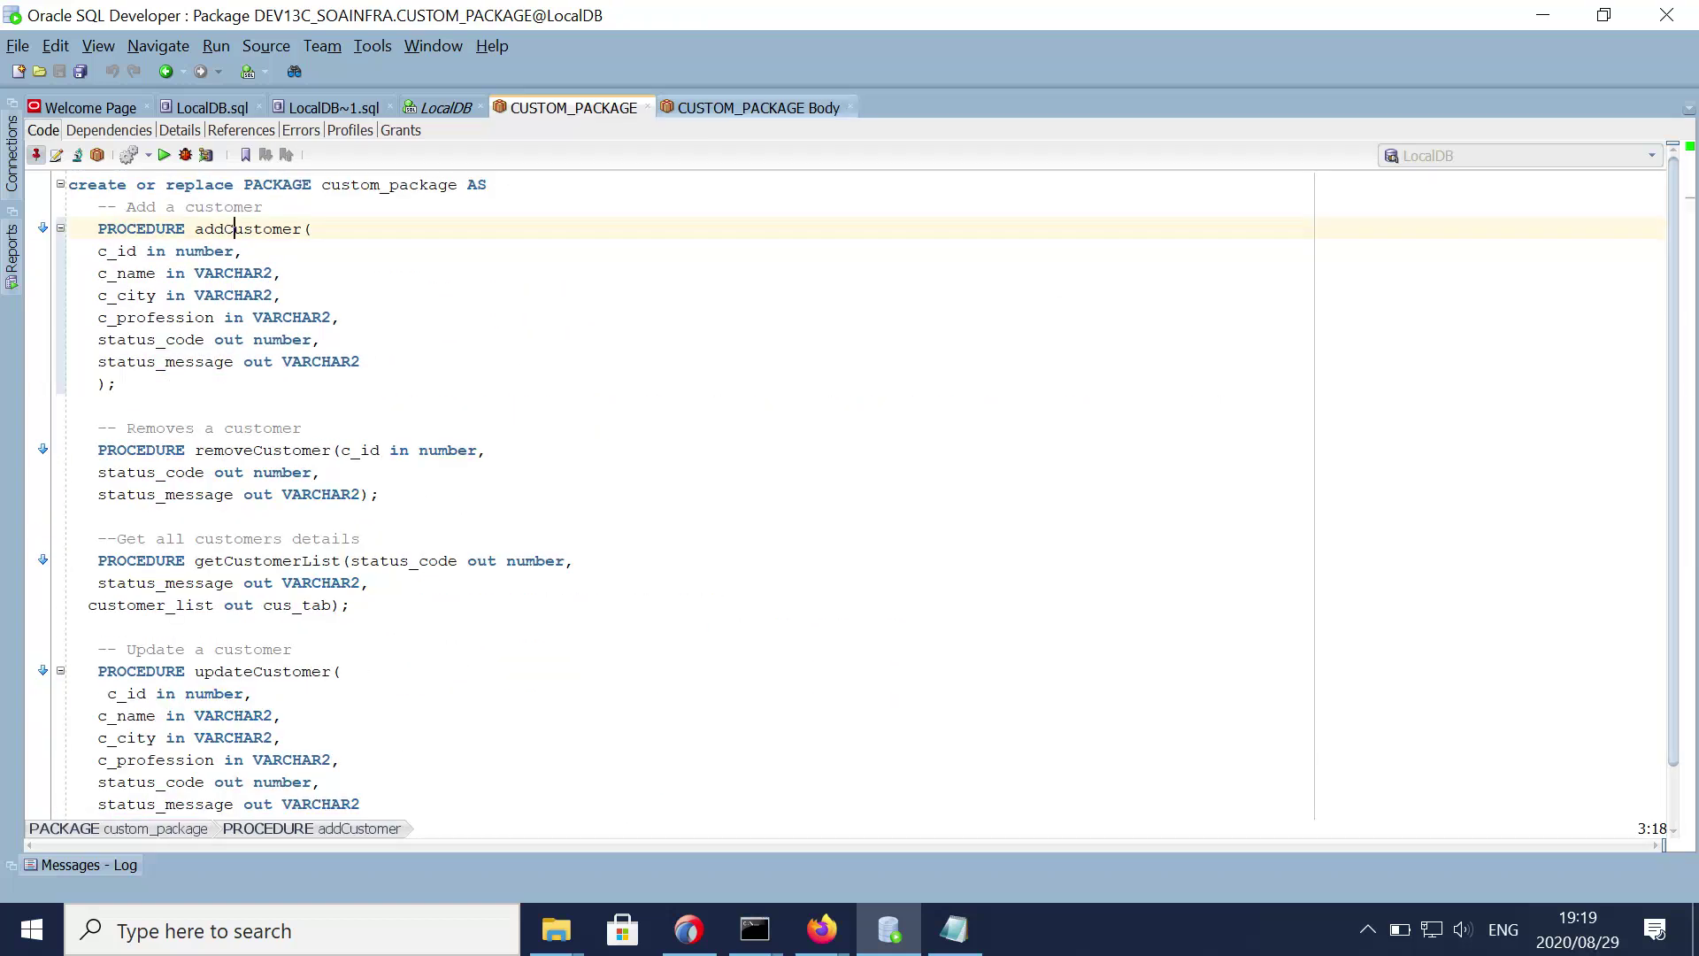
{"action": "left_click", "coordinate": [759, 107]}
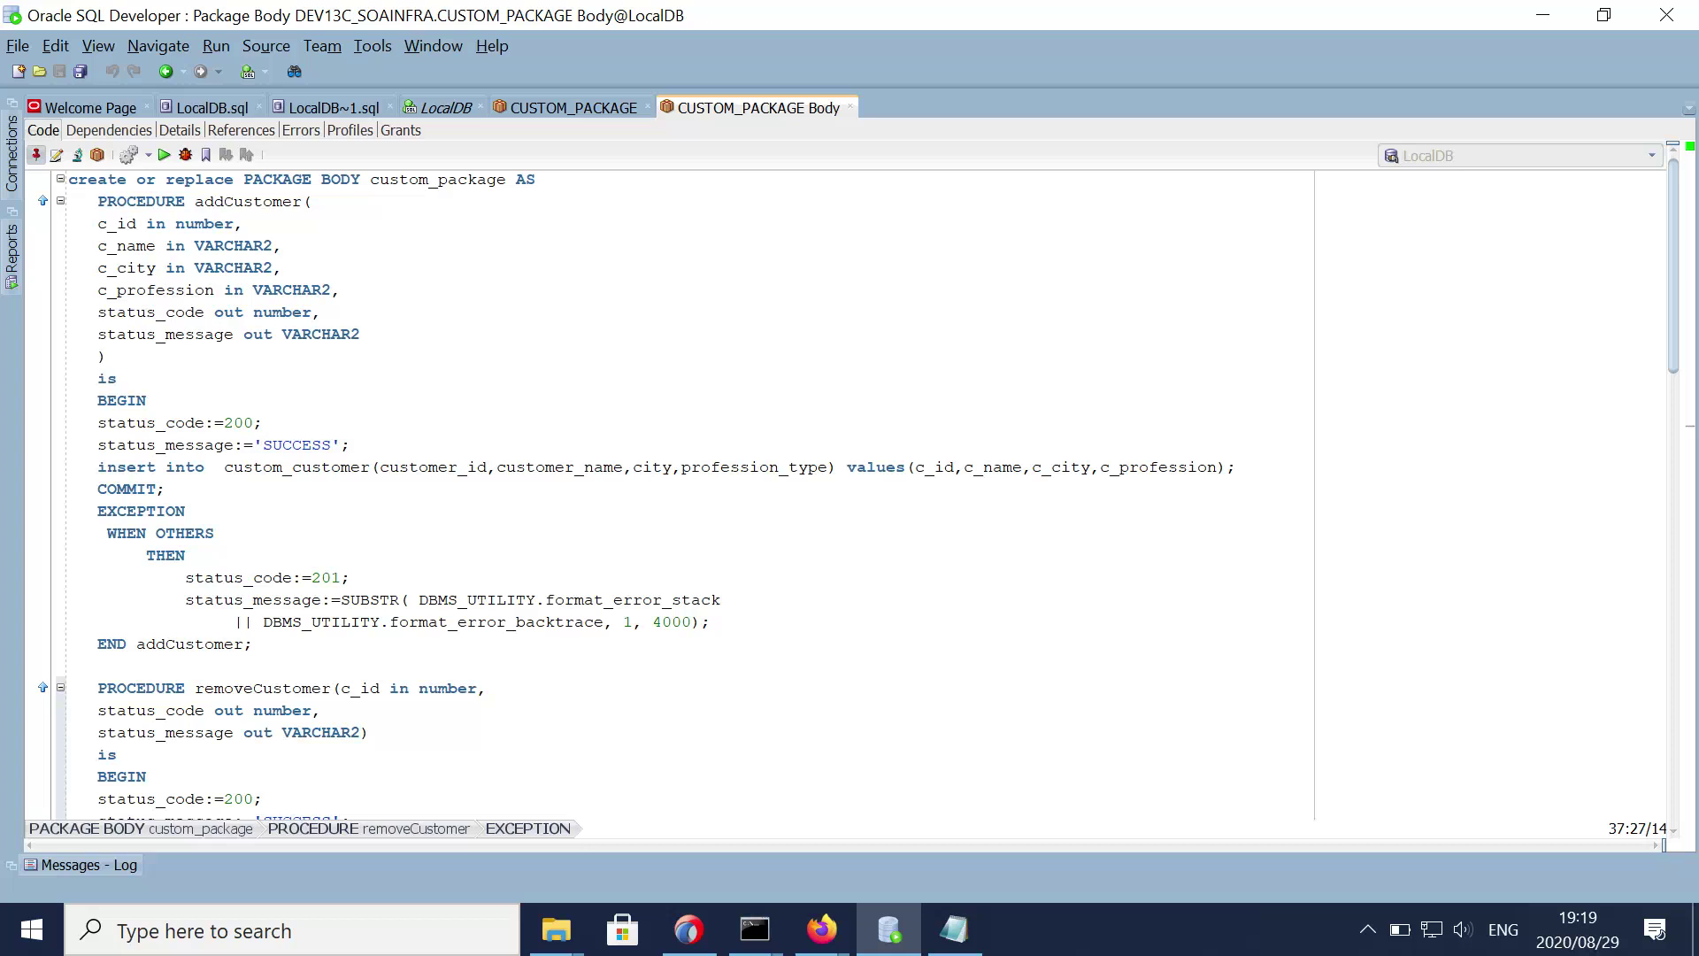
Step: Run the select query on custom_customer in the LocalDB worksheet, and revisit the CUSTOM_PACKAGE specification and body
{"action": "left_click", "coordinate": [439, 107]}
{"action": "key", "text": "ctrl+a"}
{"action": "key", "text": "ctrl+Return"}
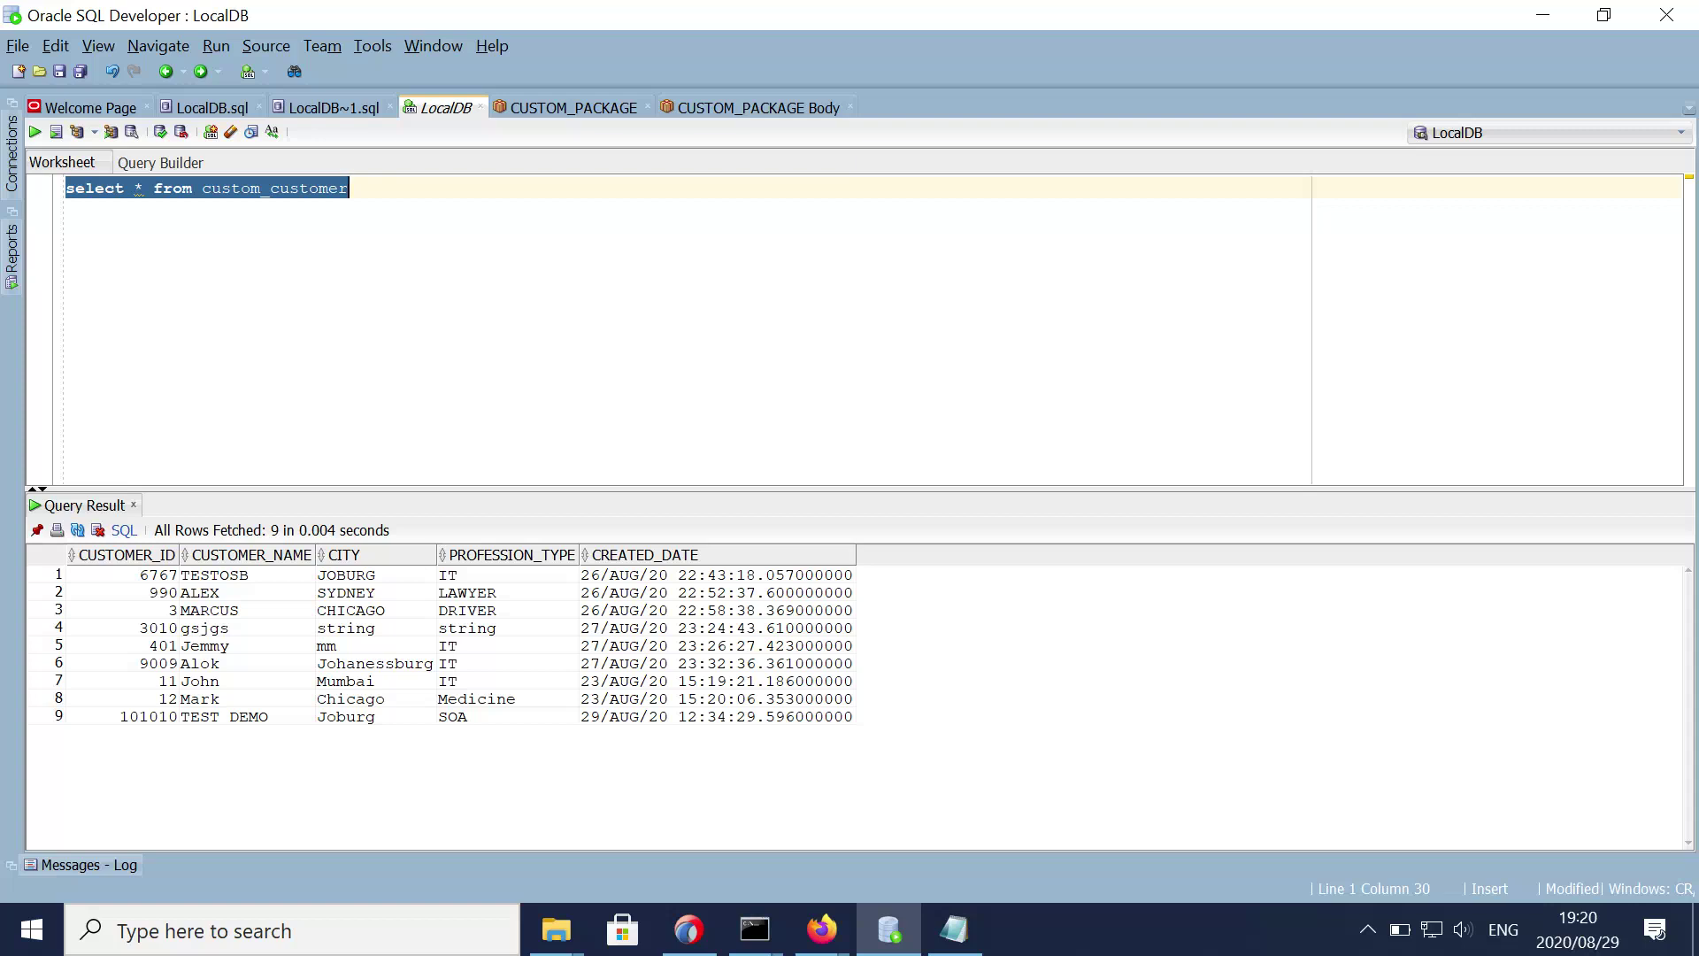
{"action": "left_click", "coordinate": [574, 108]}
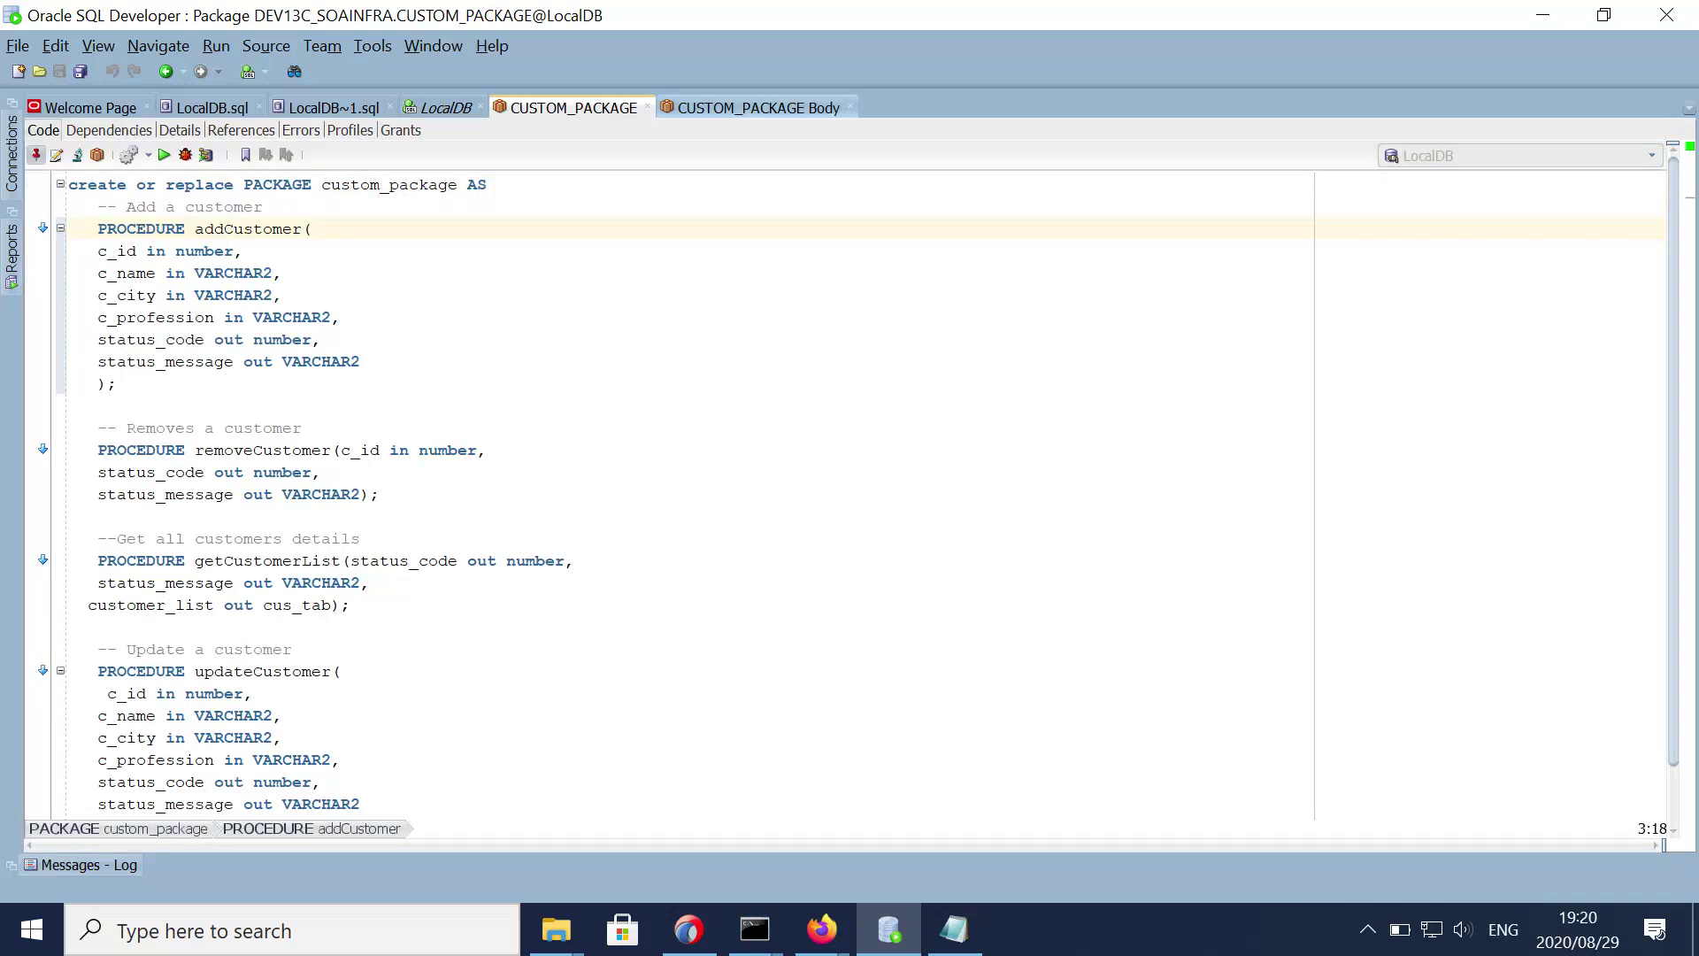
{"action": "left_click", "coordinate": [759, 108]}
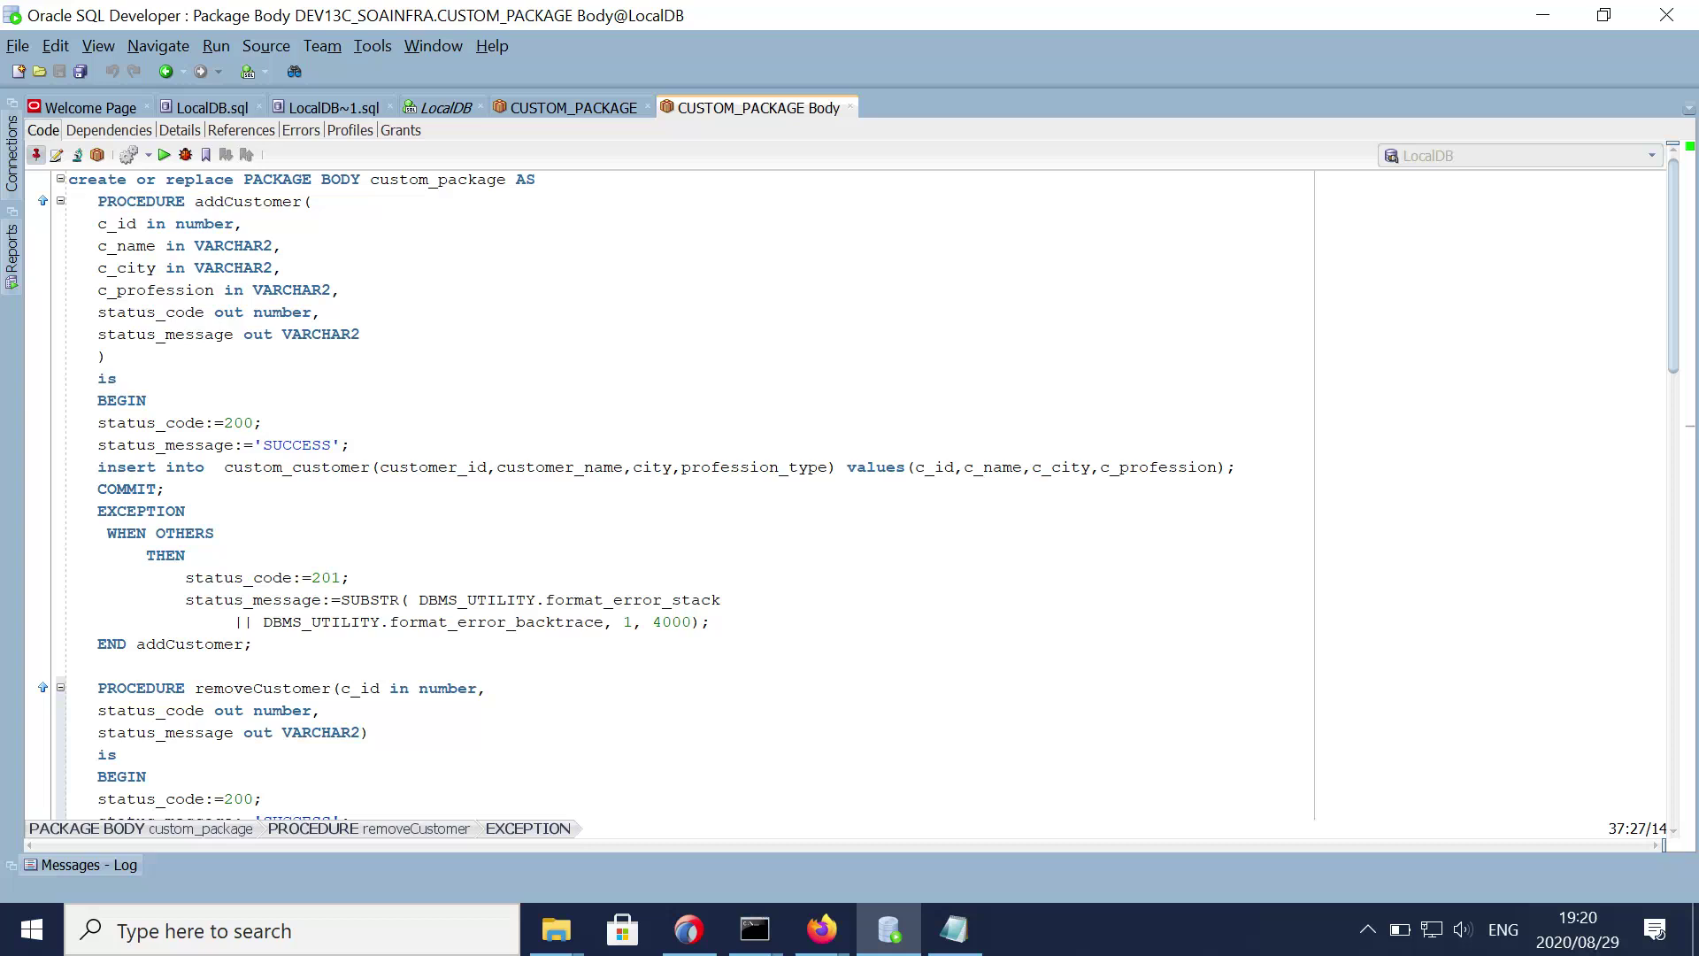
Step: Switch to JDeveloper and review the ClientService, ClientServicePipeline and TargetService folders under WebServices in the CustomerRestAdapter project
{"action": "left_click", "coordinate": [690, 929]}
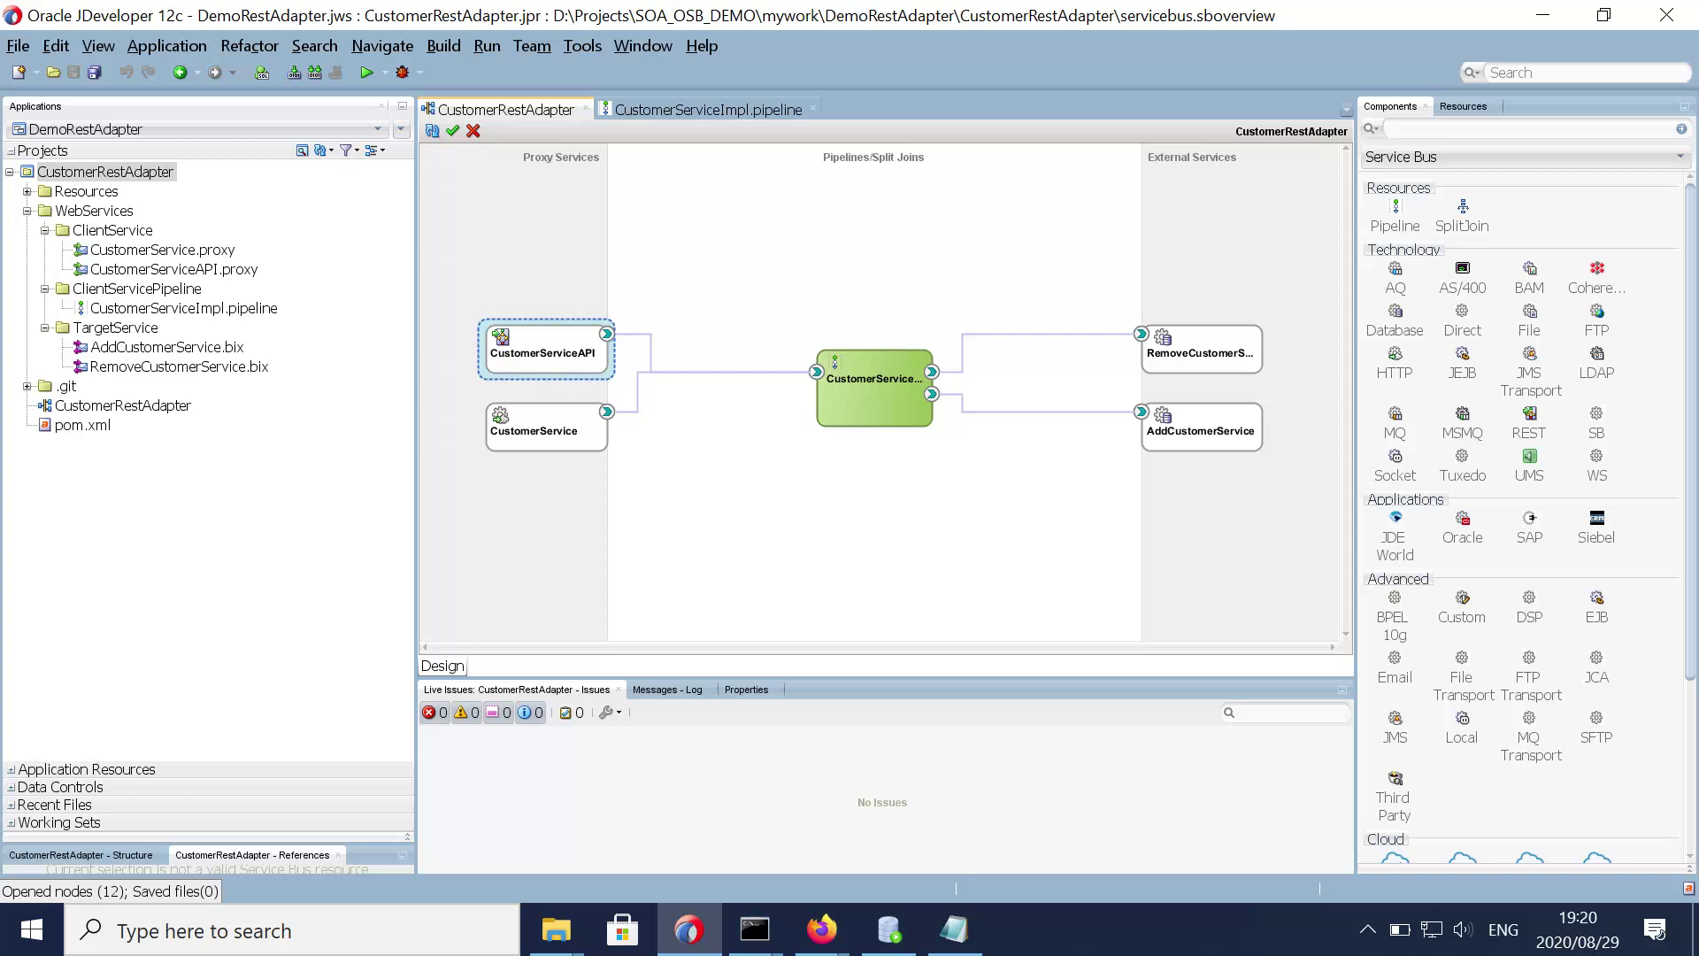
{"action": "left_click", "coordinate": [95, 211]}
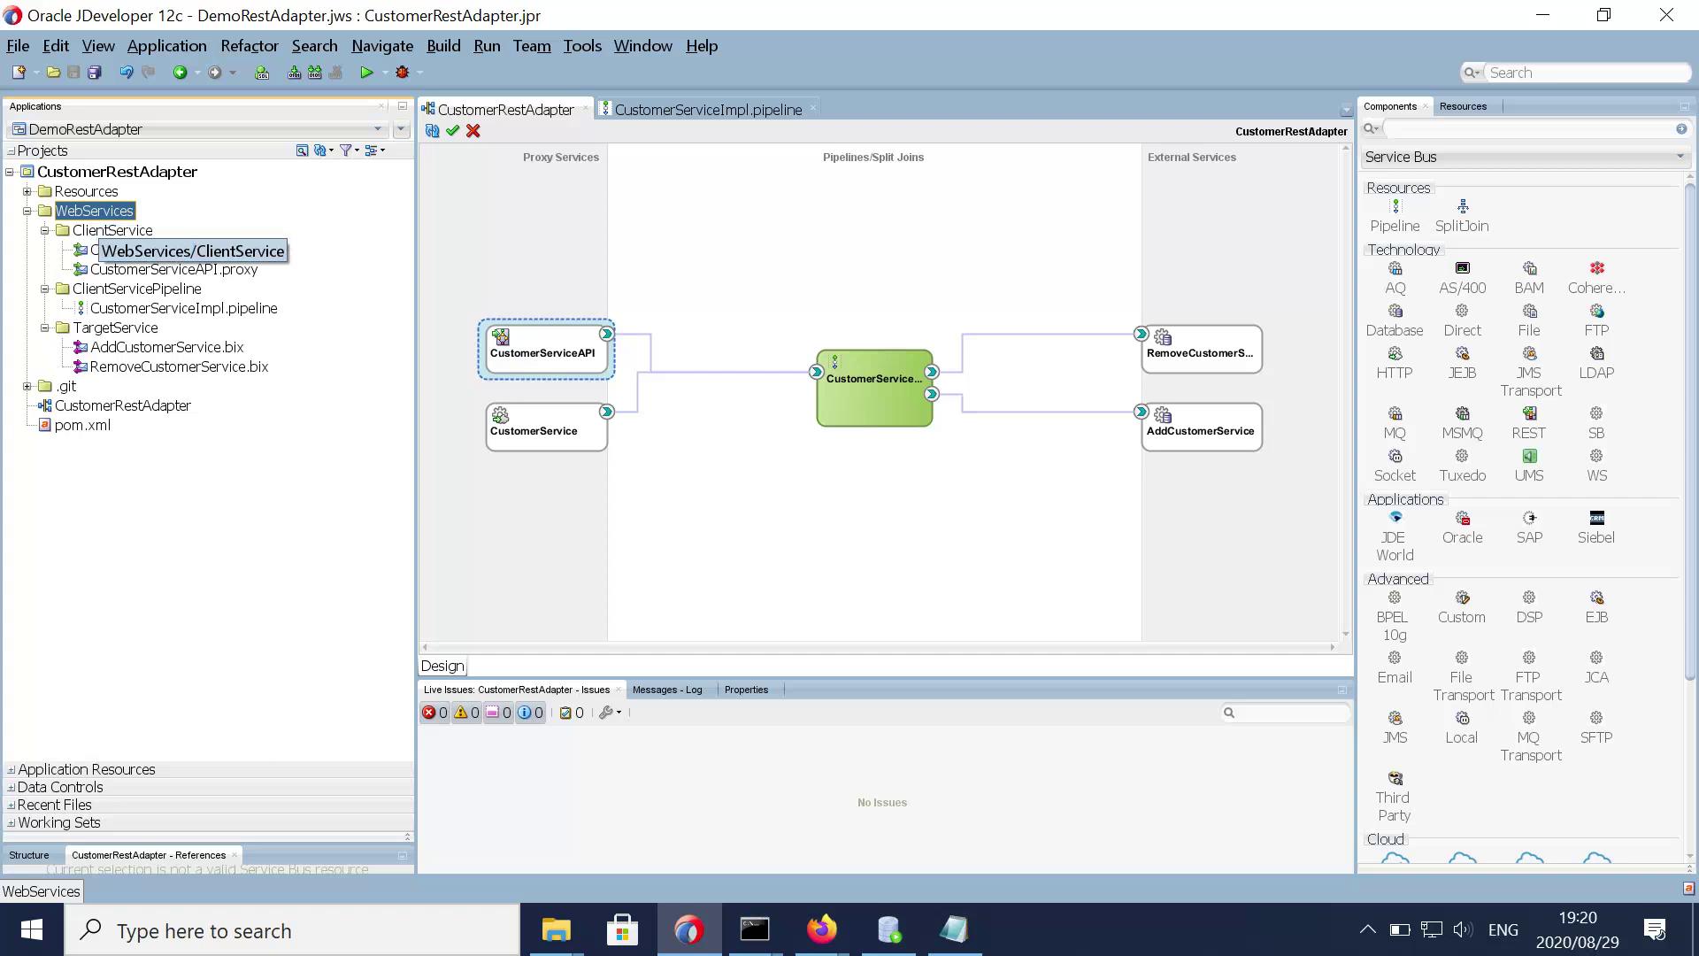
{"action": "left_click", "coordinate": [104, 230]}
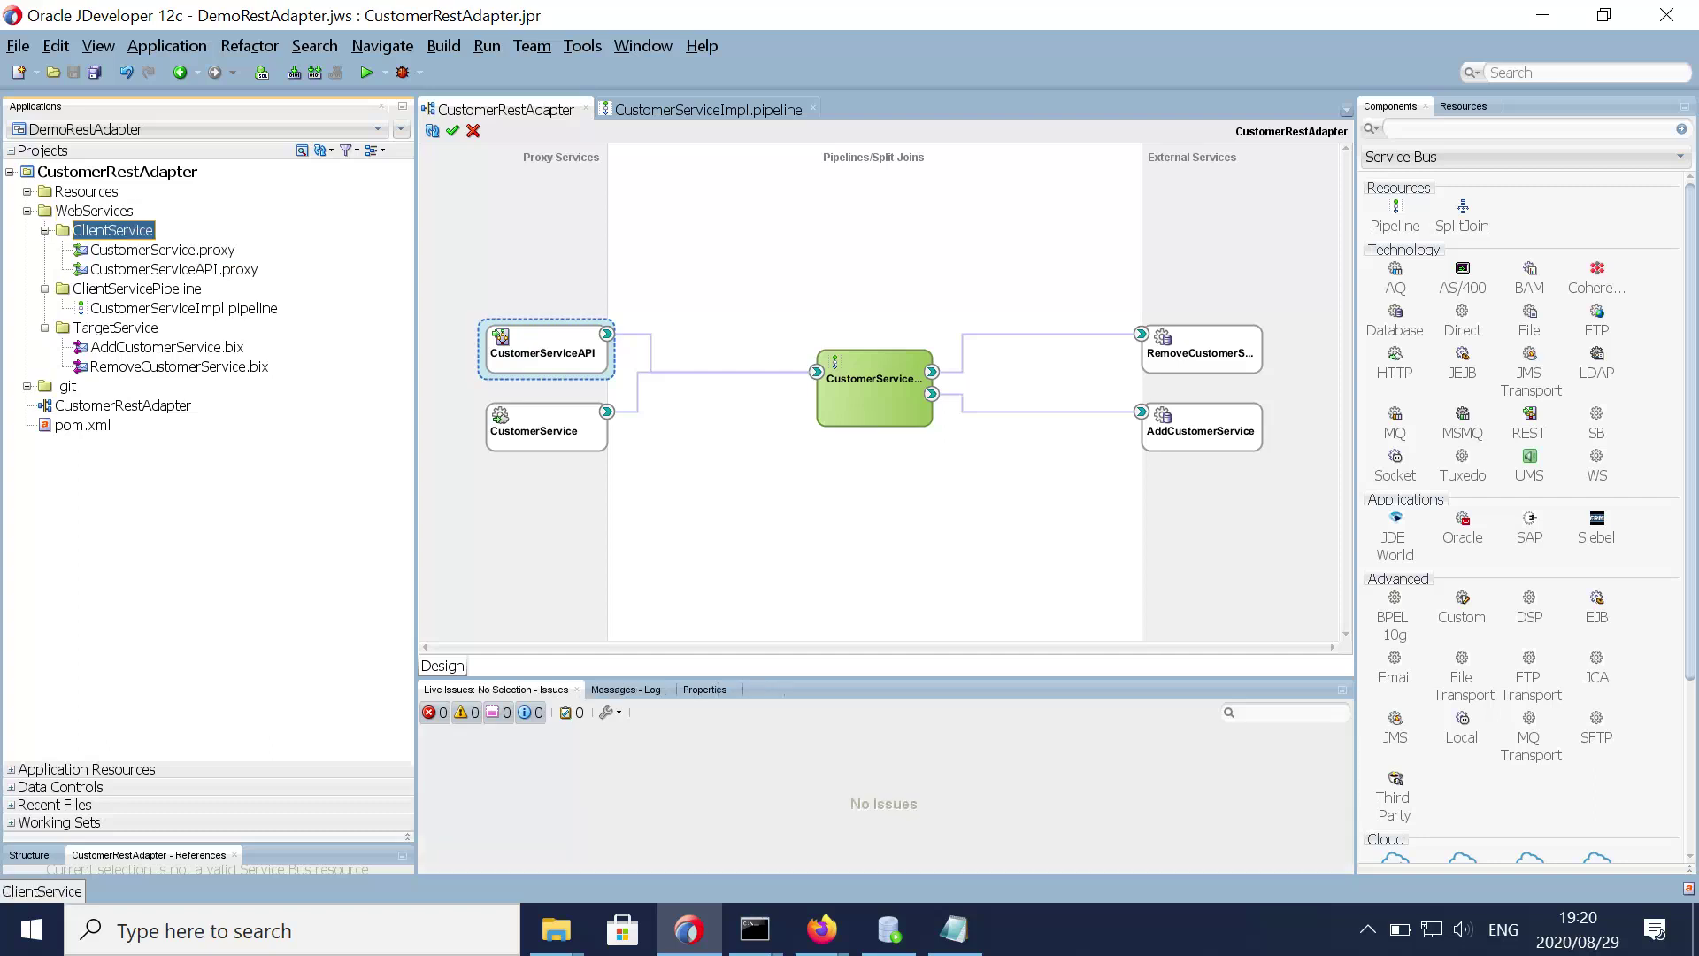
{"action": "left_click", "coordinate": [137, 289]}
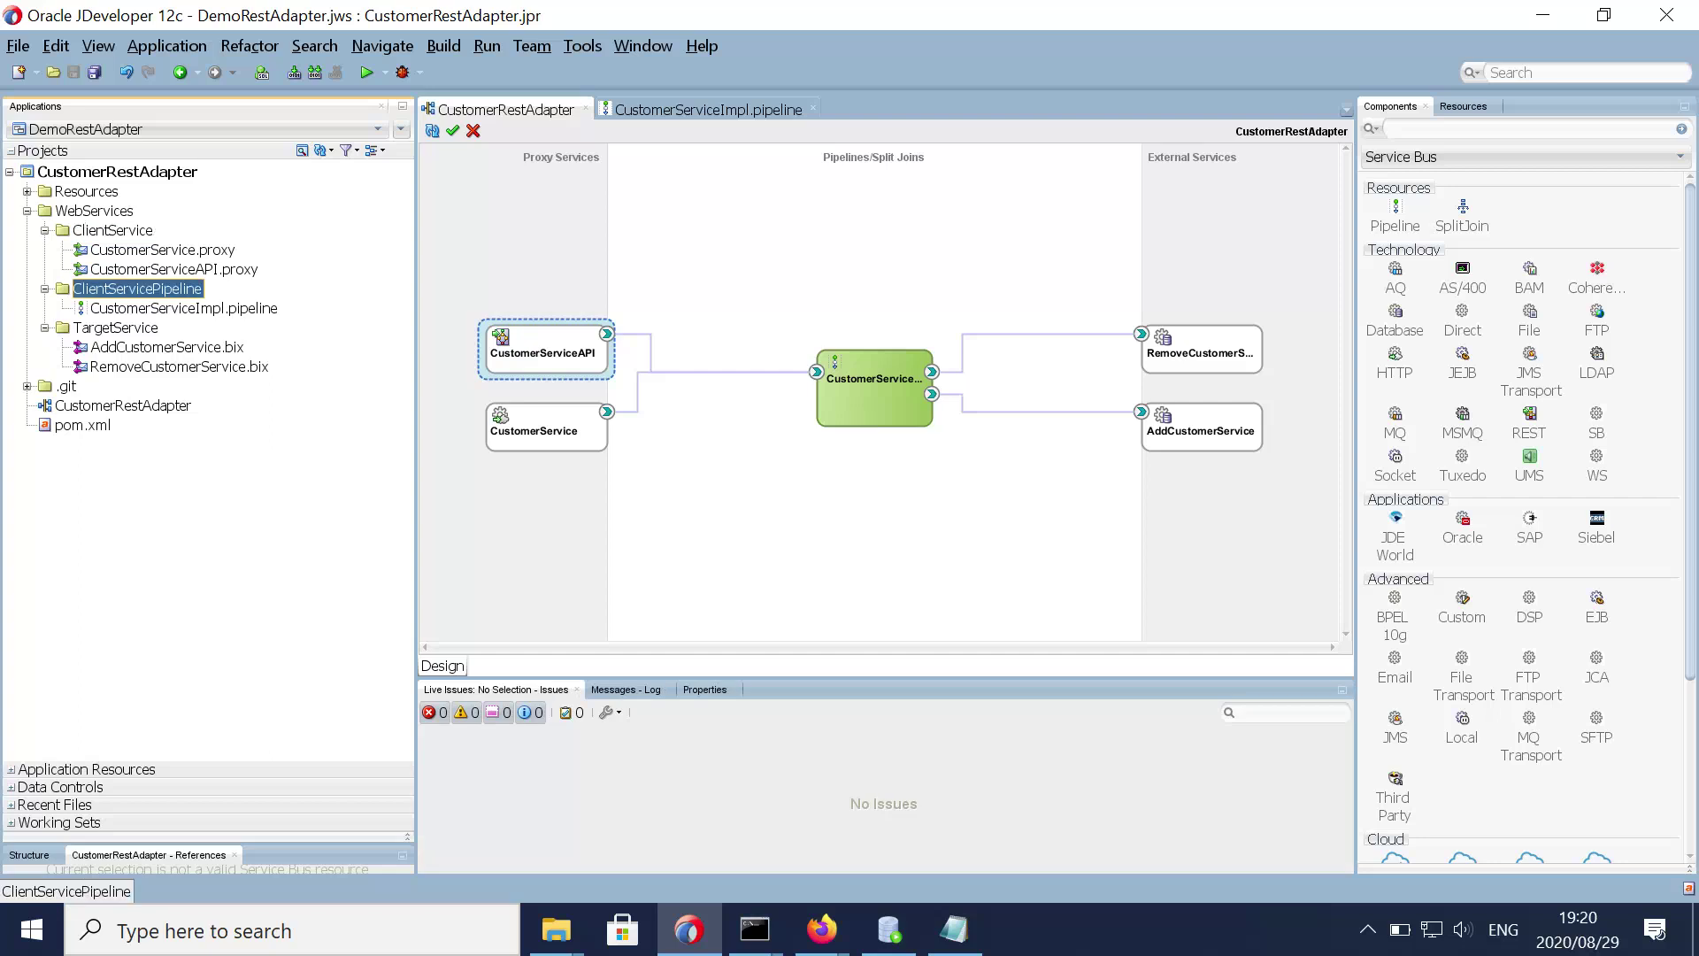
{"action": "left_click", "coordinate": [116, 328]}
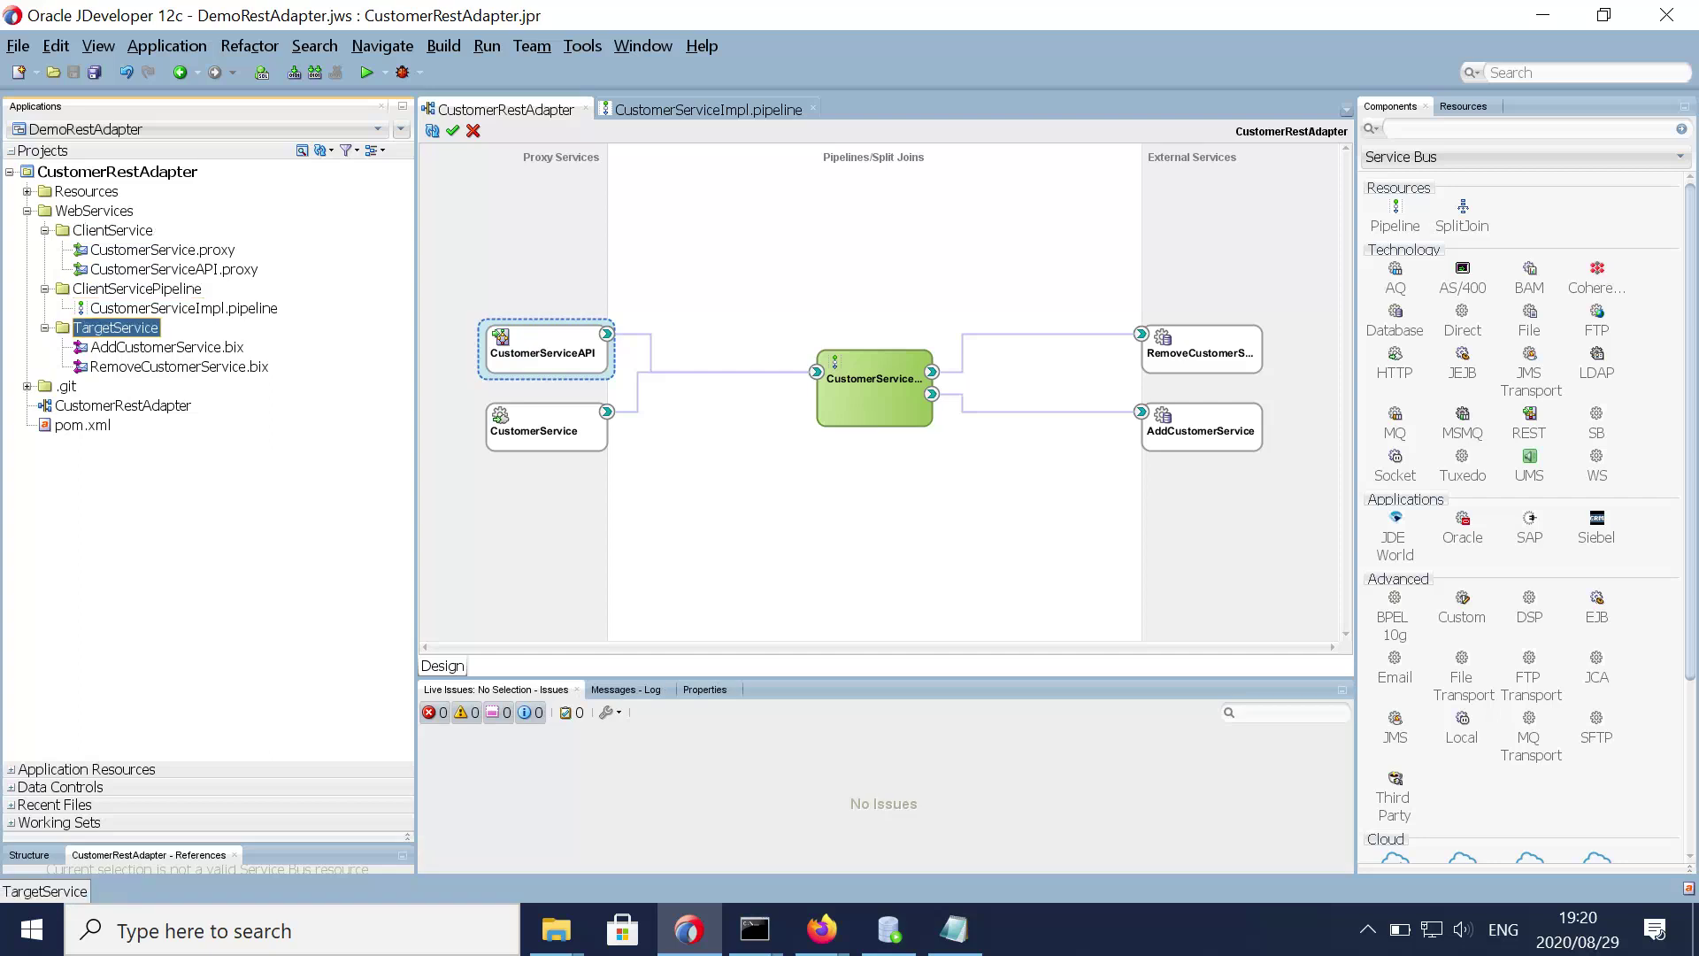
{"action": "left_click", "coordinate": [113, 230]}
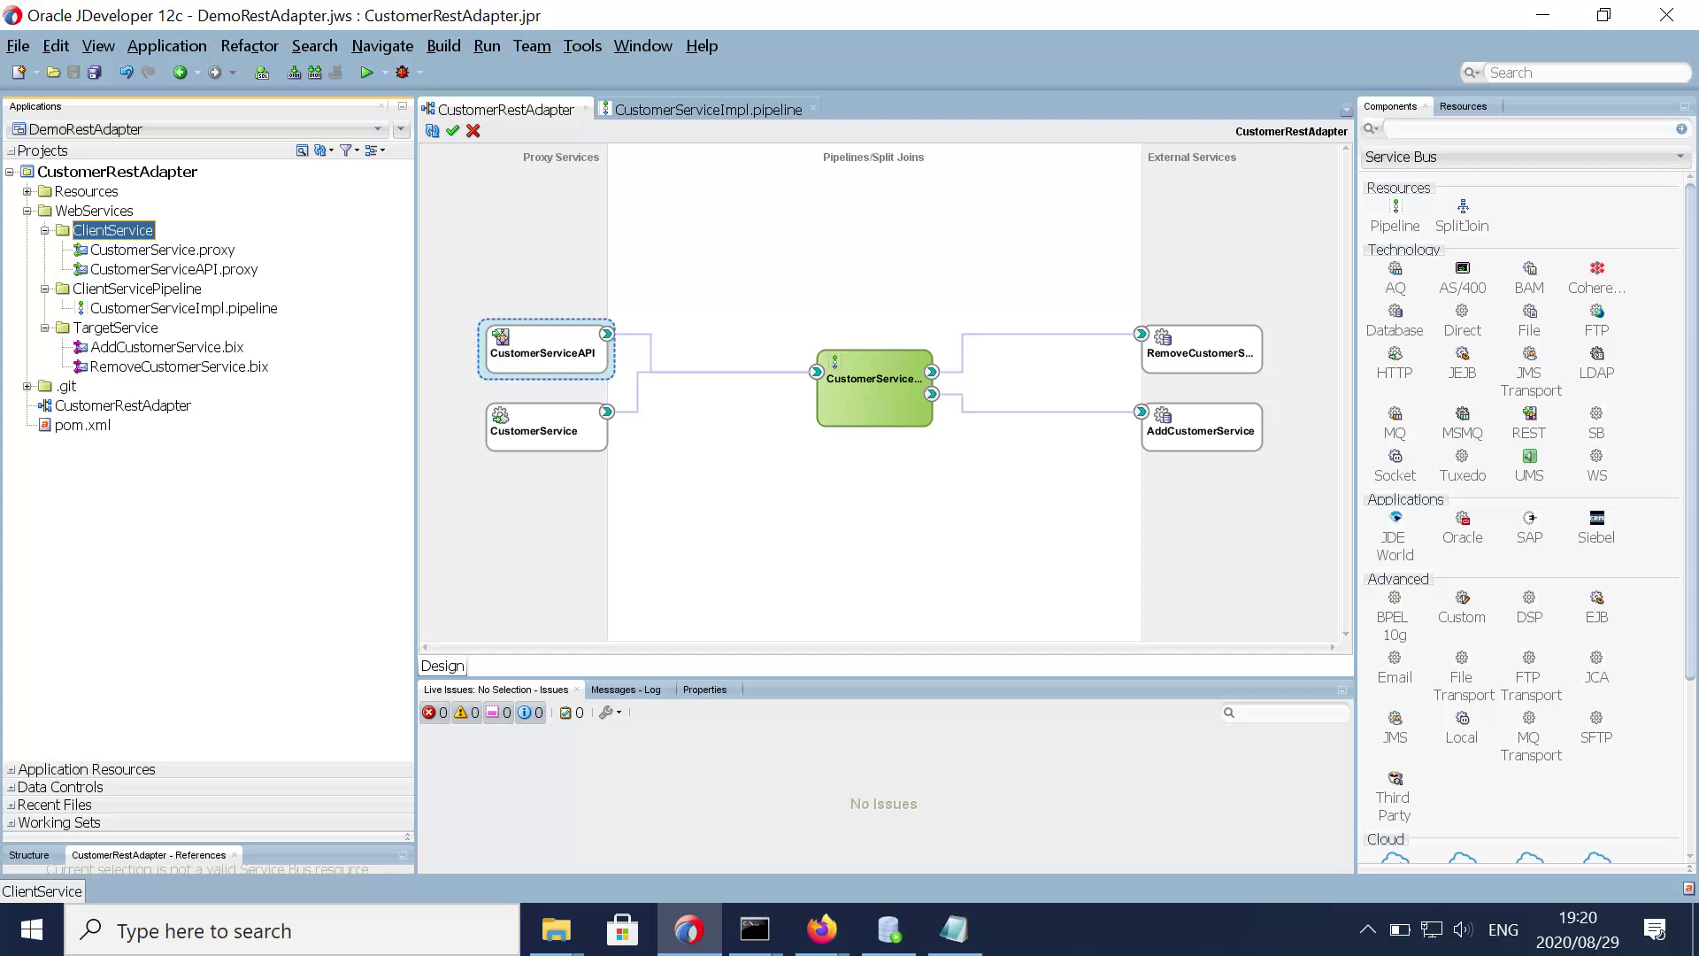
Step: Open the REST binding configuration of CustomerServiceAPI and review its addCustomer and removeCustomerData operation bindings
{"action": "right_click", "coordinate": [551, 341]}
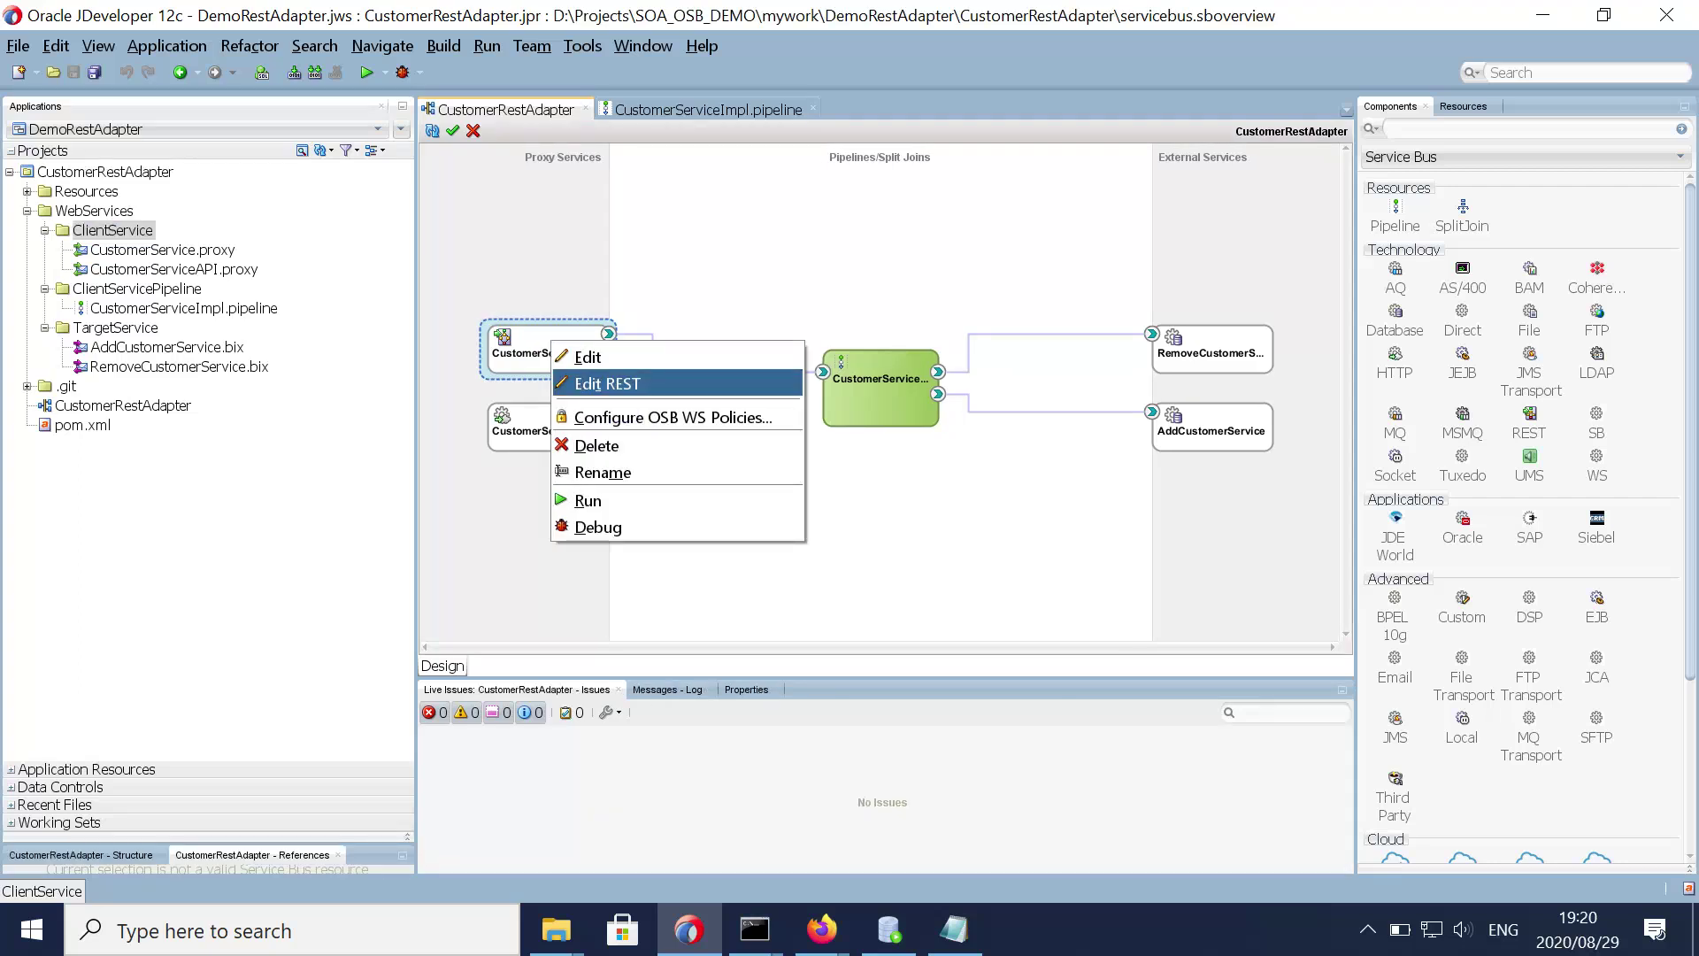
{"action": "left_click", "coordinate": [611, 383]}
{"action": "left_click", "coordinate": [1026, 764]}
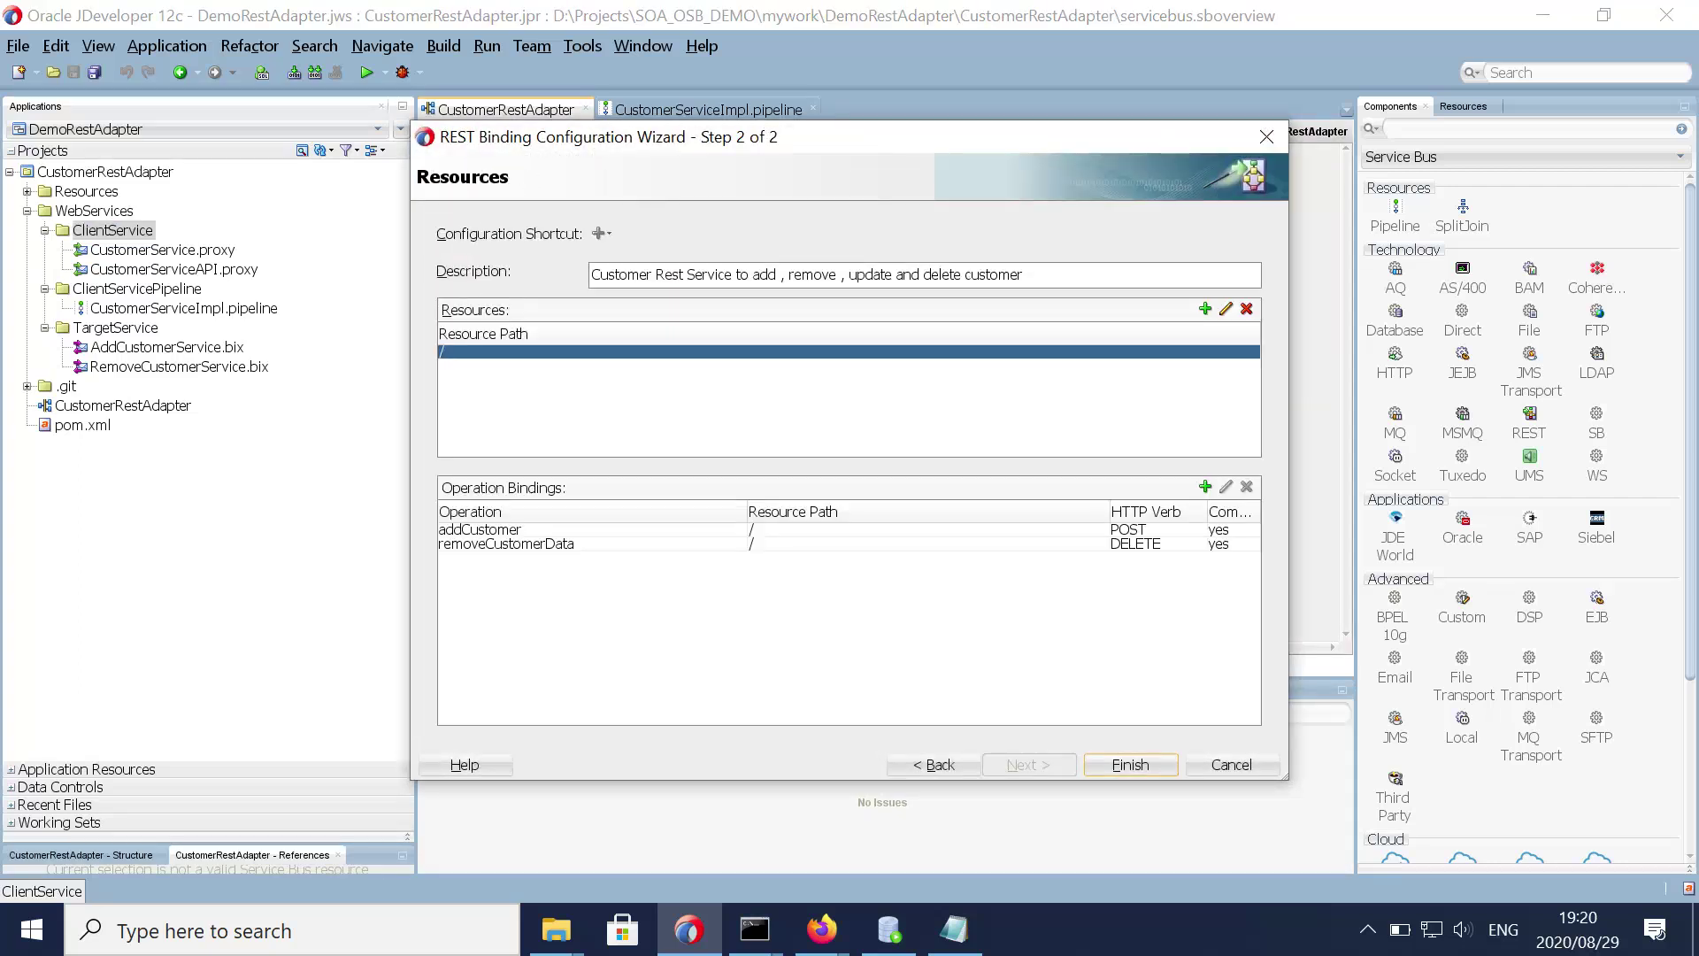
{"action": "left_click", "coordinate": [496, 530]}
{"action": "left_click", "coordinate": [507, 545]}
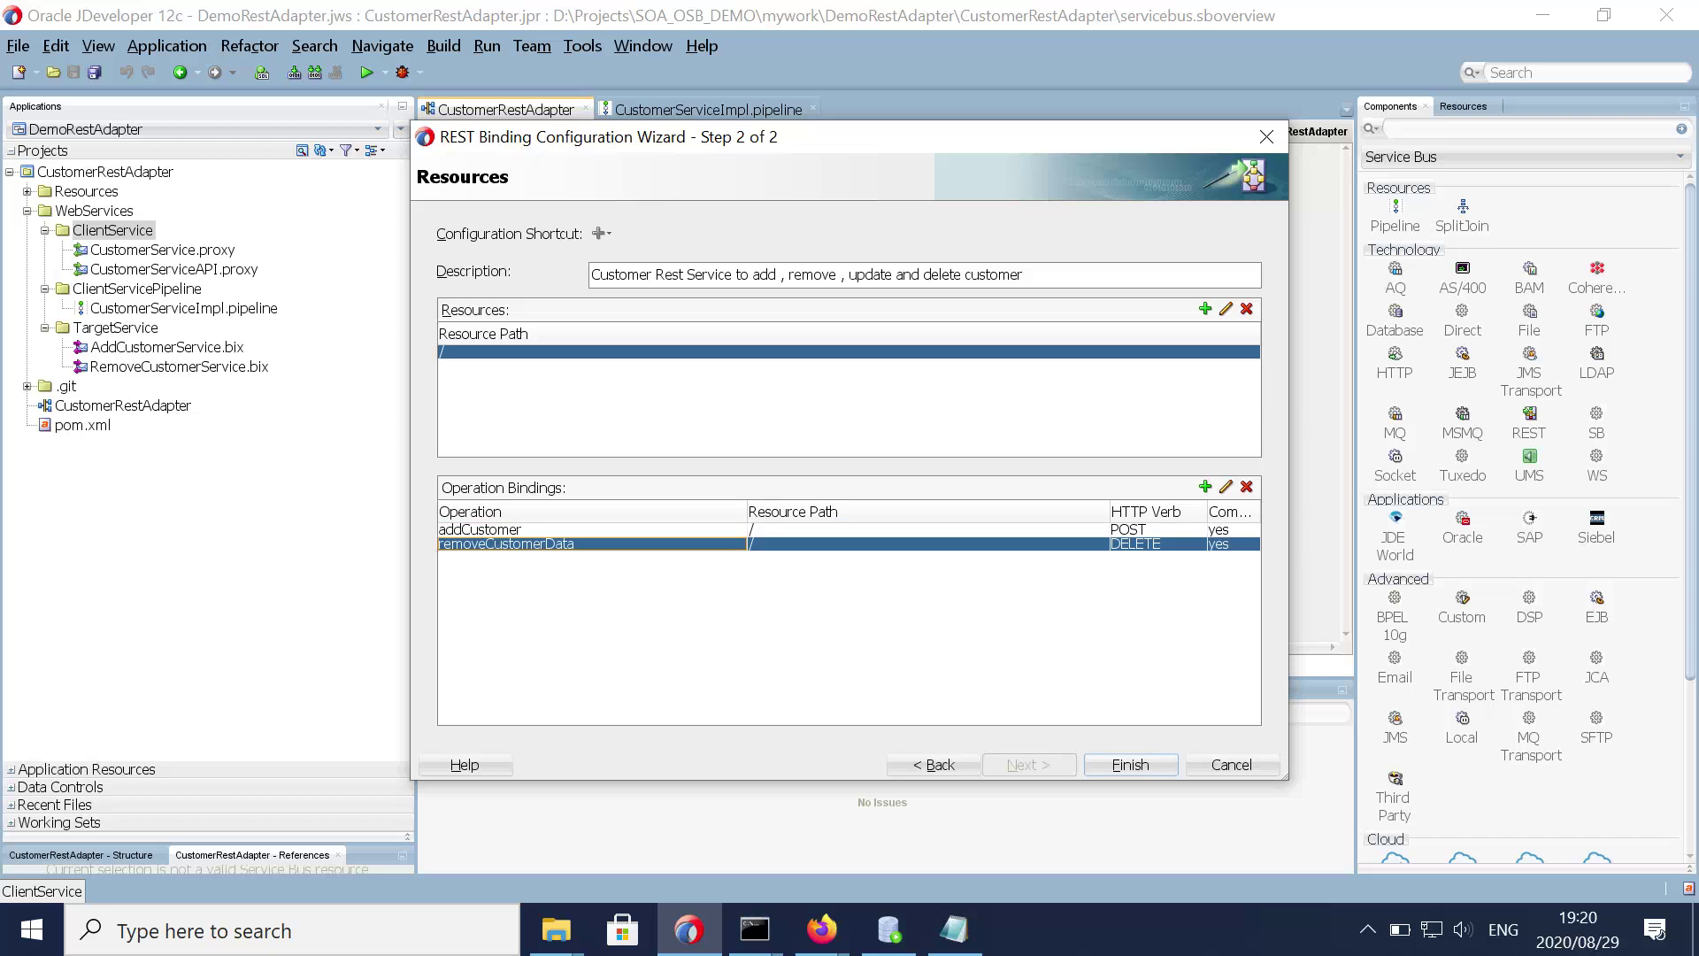
{"action": "left_click", "coordinate": [503, 530]}
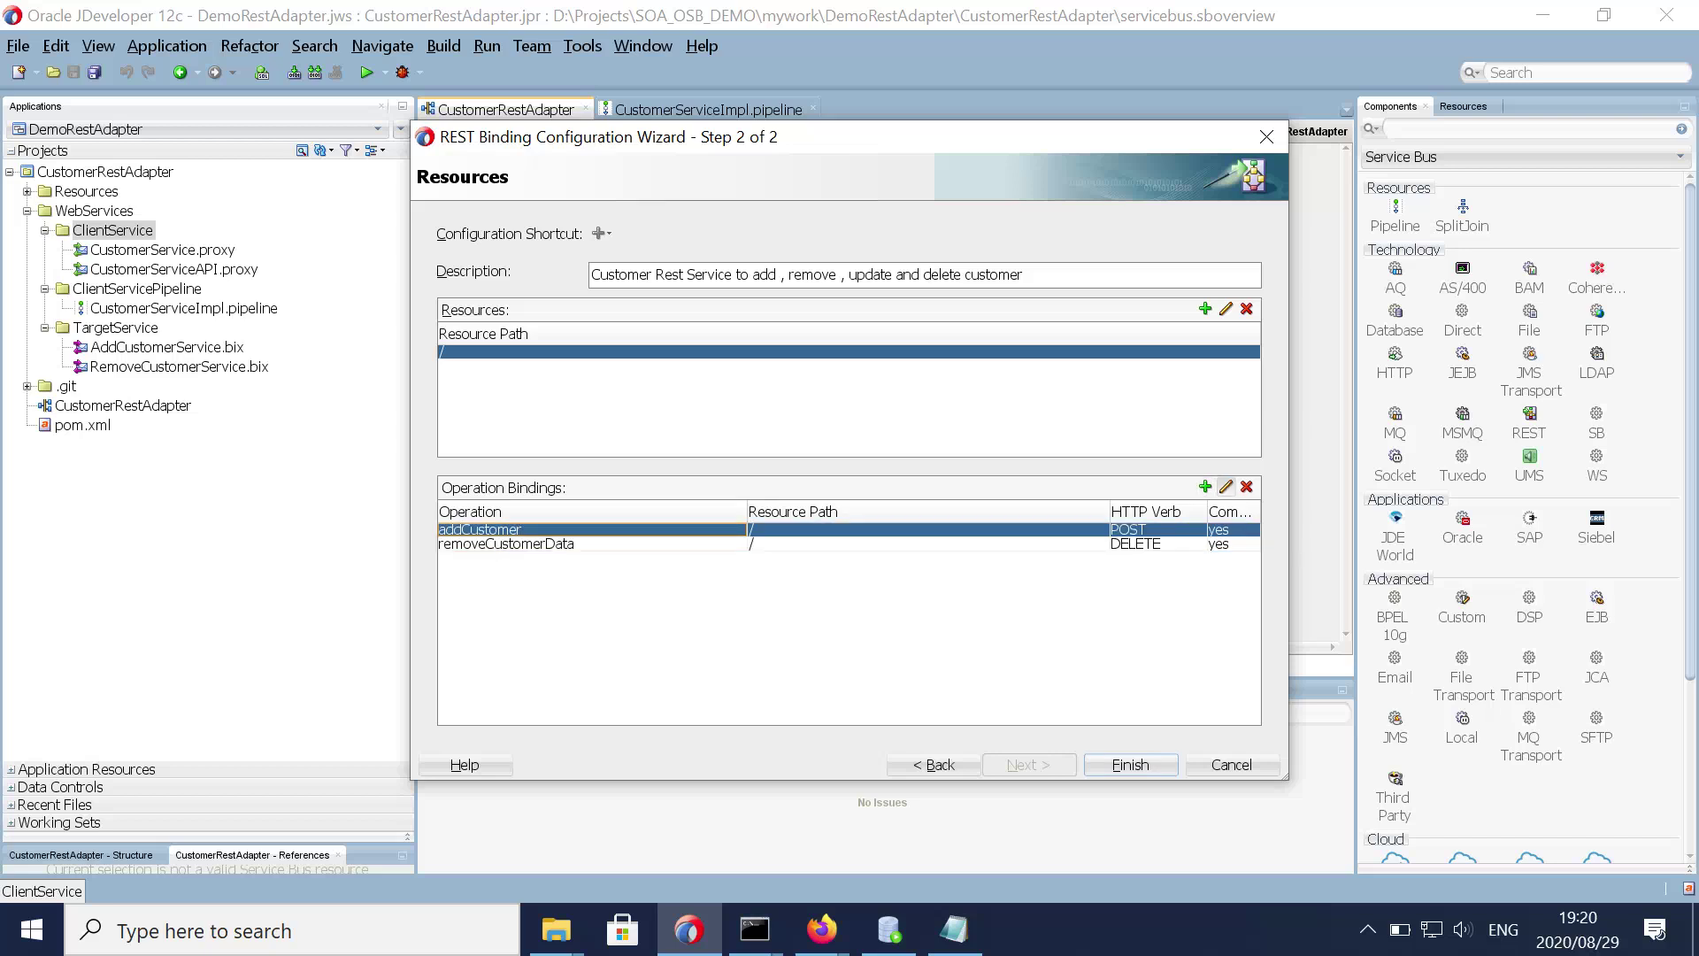
Step: Inspect the addCustomer binding's request and view its sample payload as XML and JSON without saving it
{"action": "left_click", "coordinate": [1226, 486]}
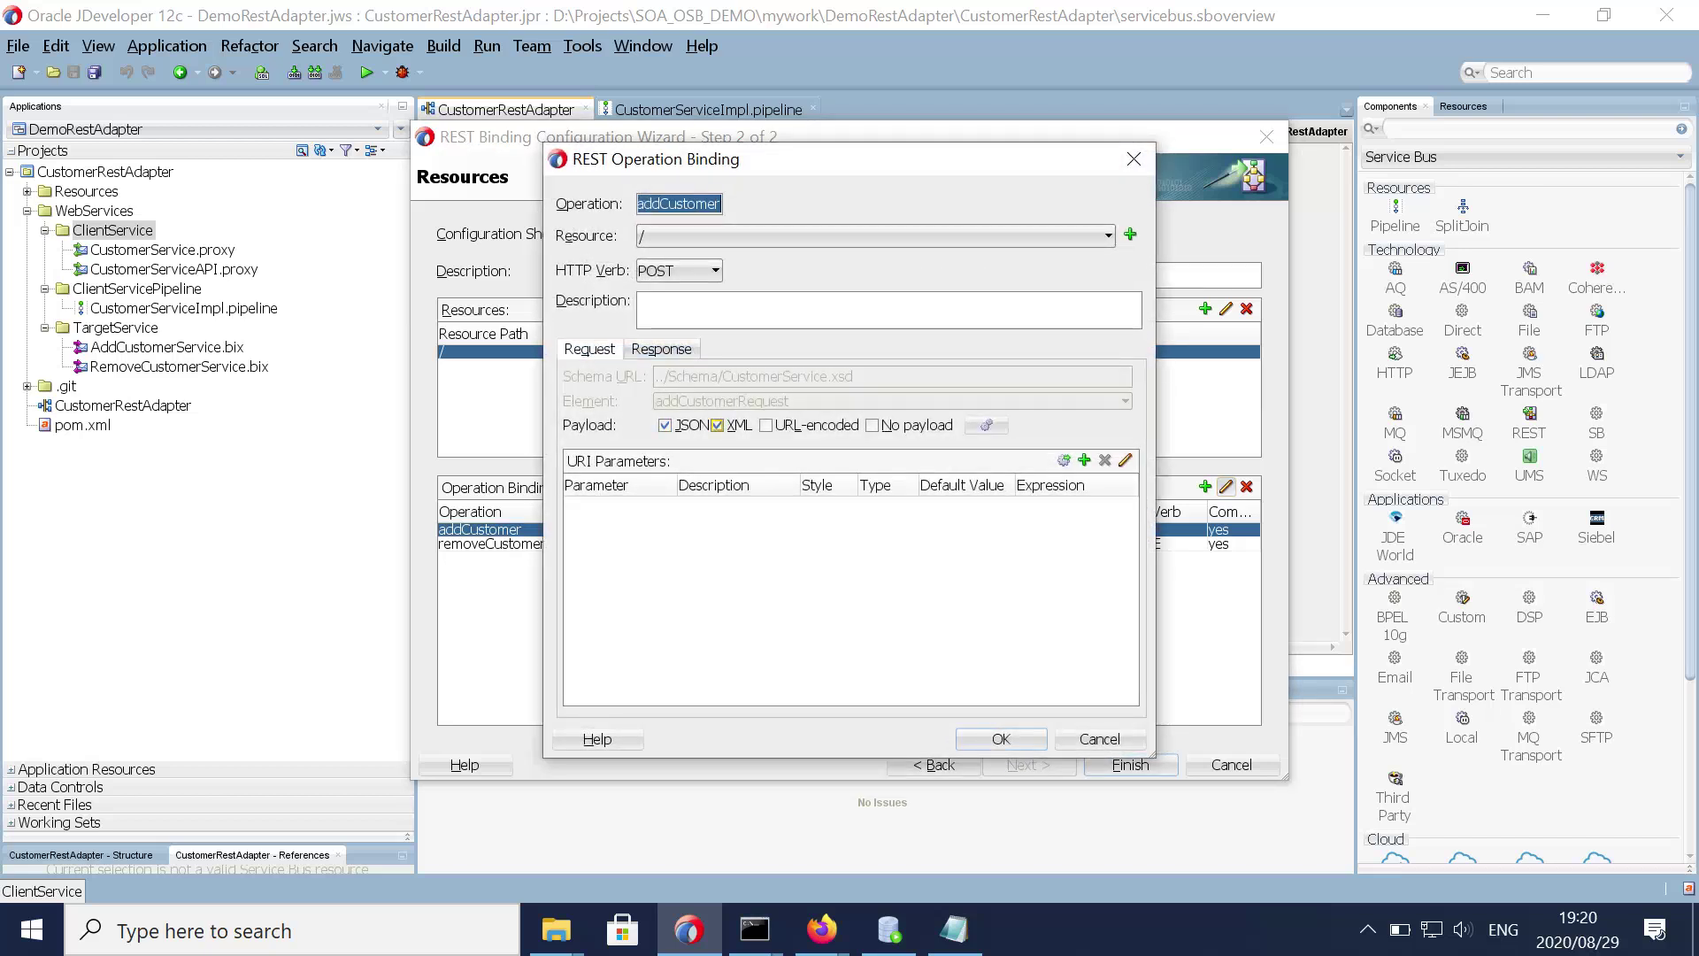
{"action": "left_click", "coordinate": [987, 425]}
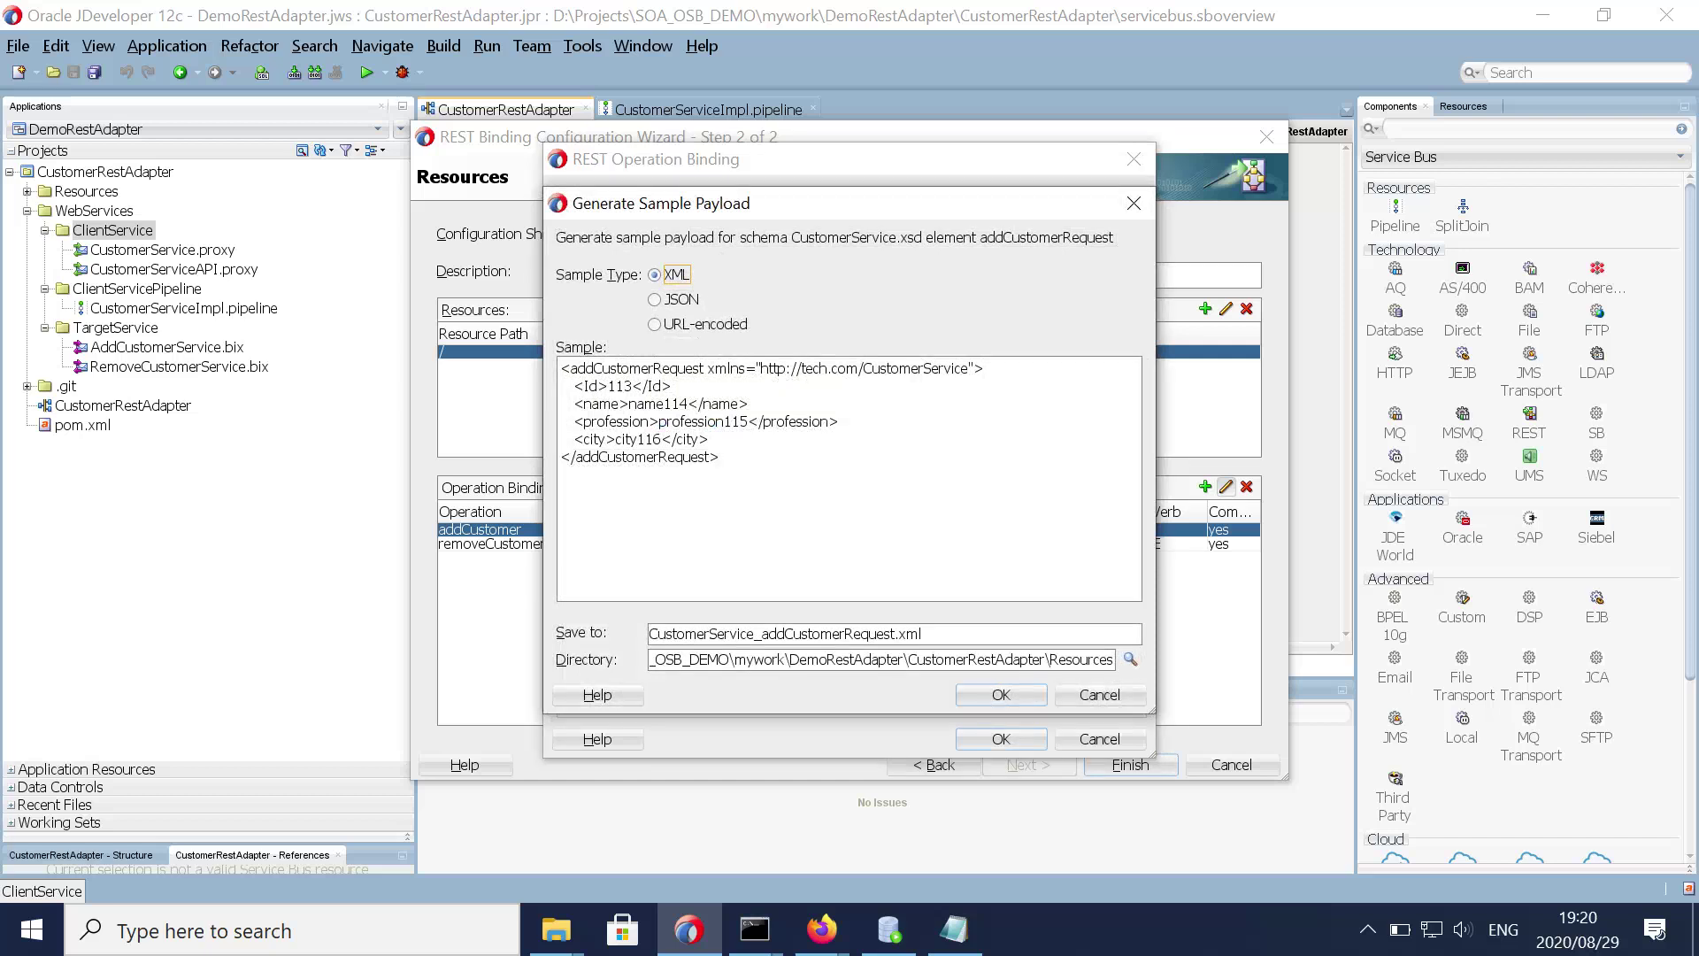
{"action": "left_click_drag", "start_coordinate": [563, 386], "coordinate": [710, 439]}
{"action": "left_click", "coordinate": [674, 300]}
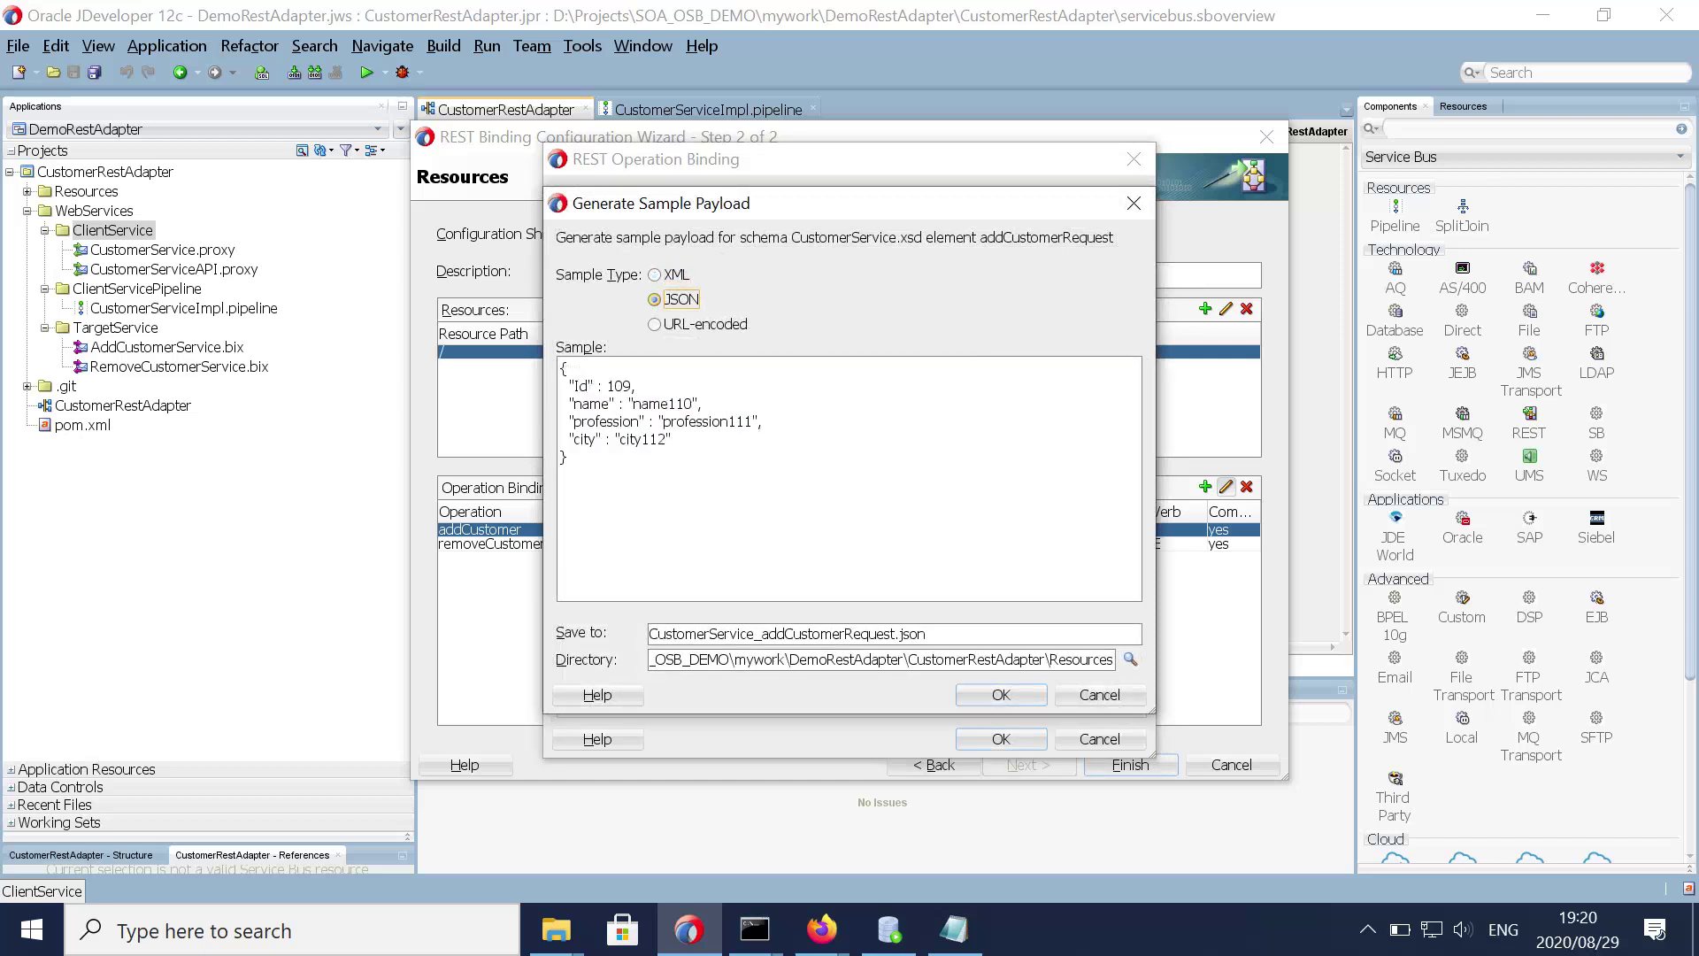
{"action": "left_click", "coordinate": [1100, 696]}
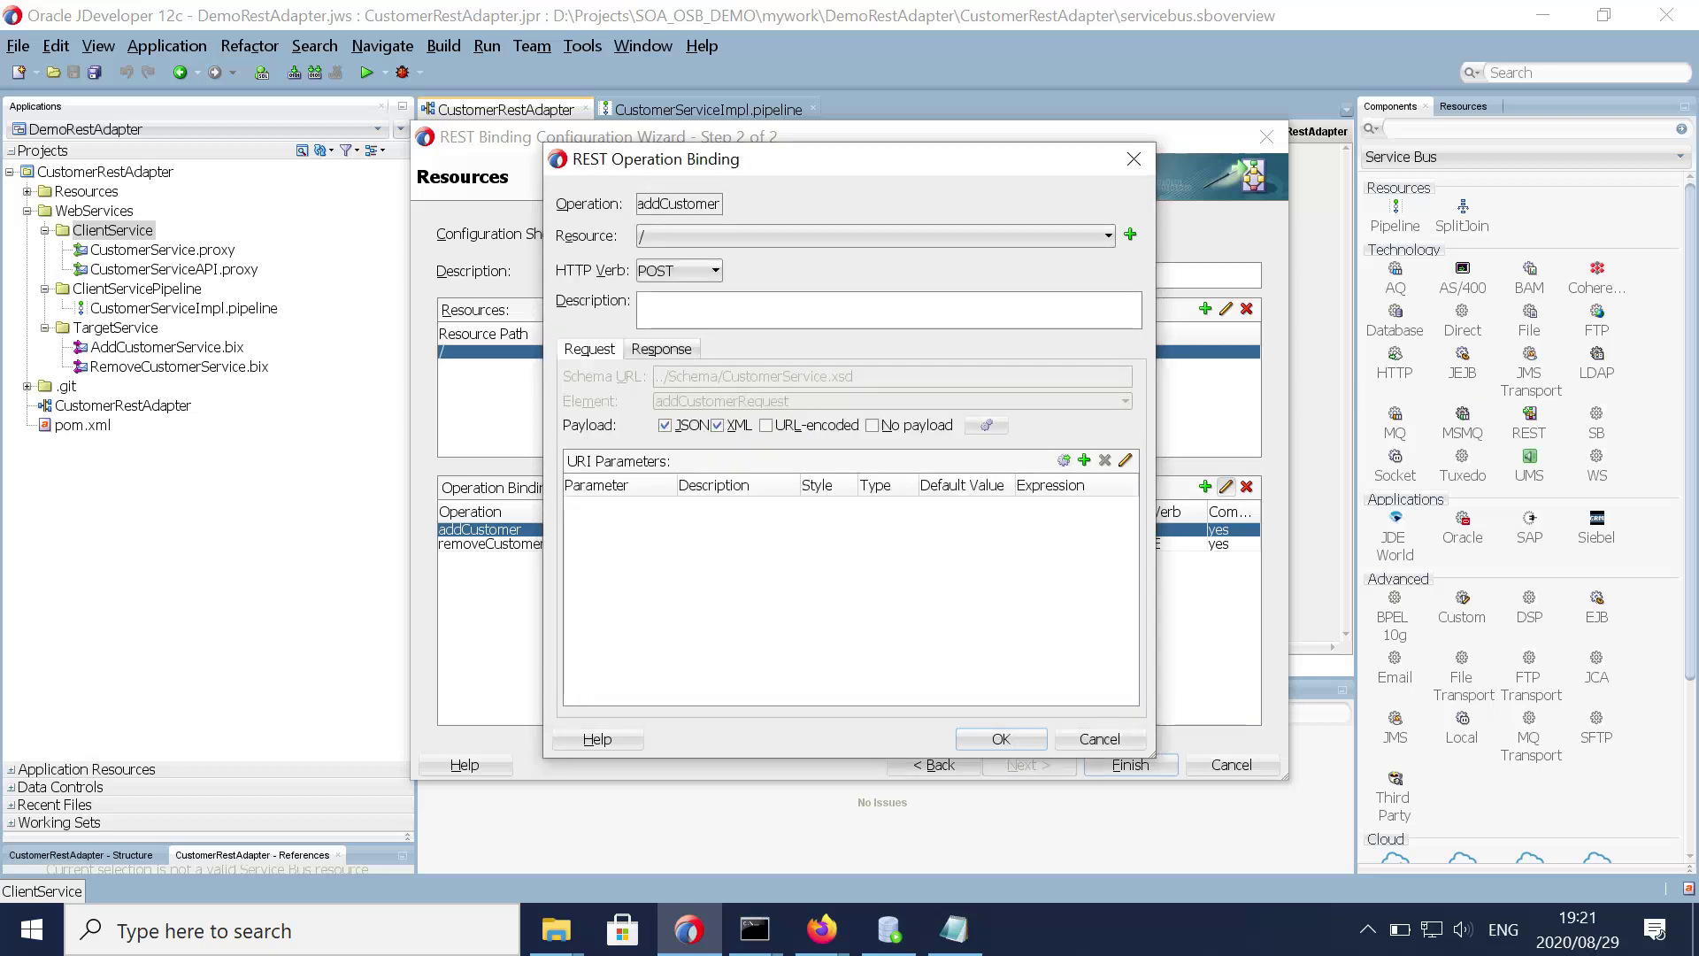
Step: Inspect the addCustomer response and its JSON sample payload, and leave the operation binding without changes
{"action": "left_click", "coordinate": [661, 350]}
{"action": "left_click", "coordinate": [993, 431]}
{"action": "key", "text": "Down"}
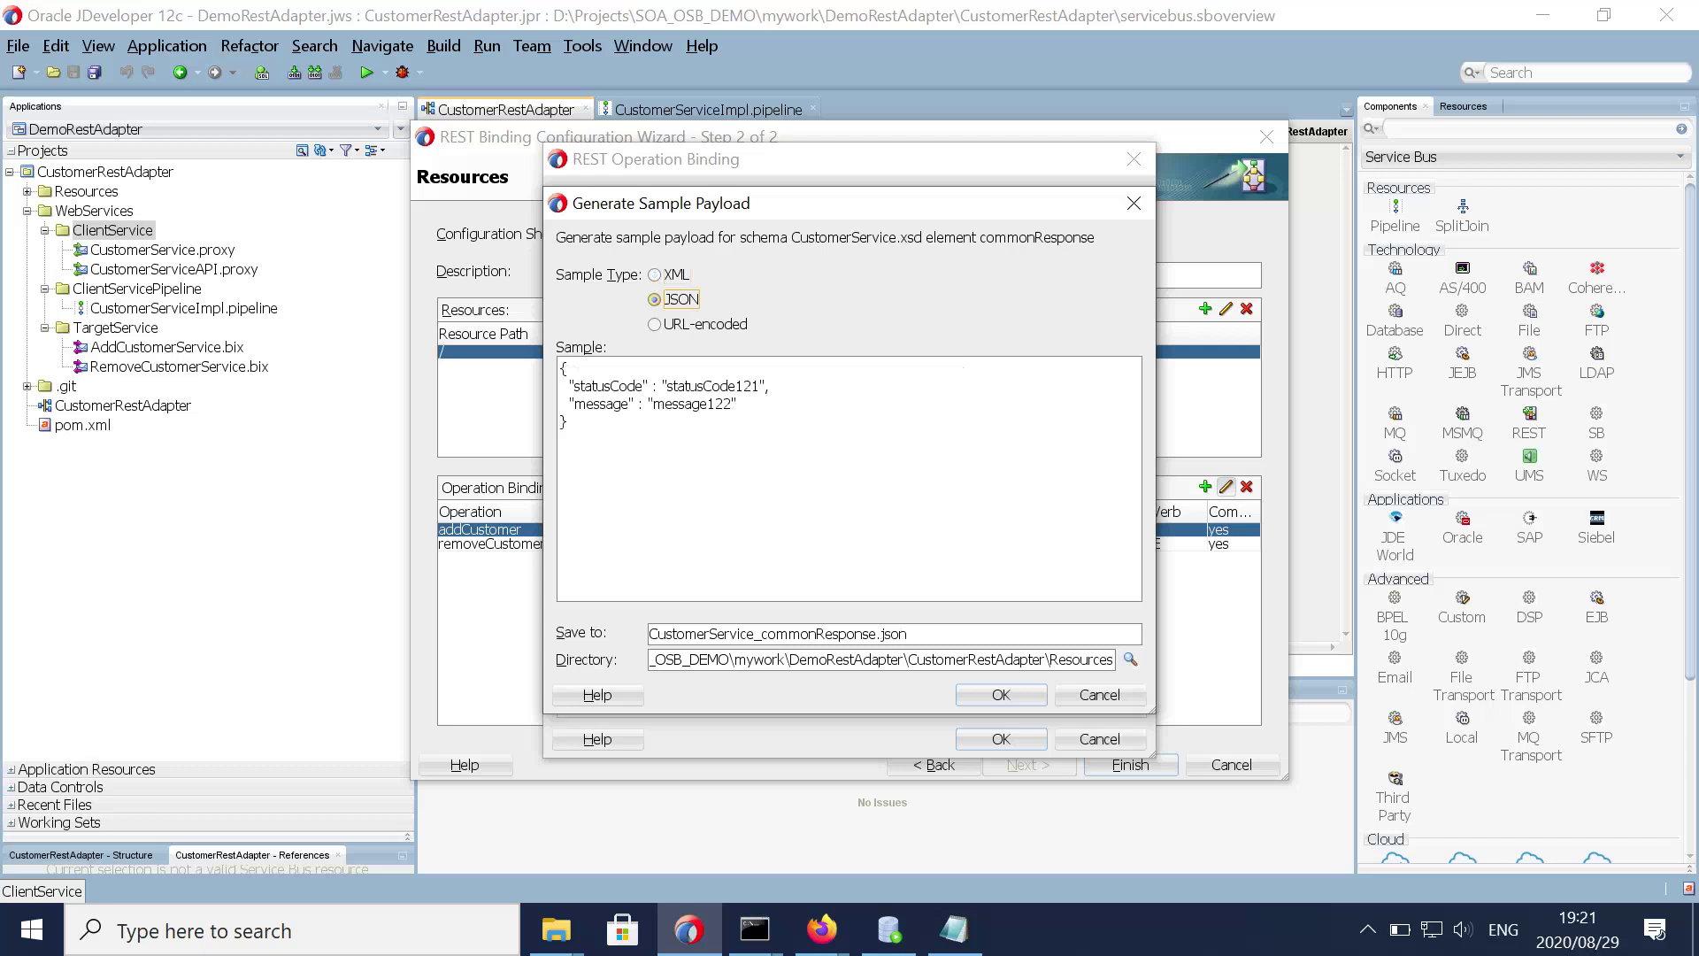
{"action": "key", "text": "Tab"}
{"action": "key", "text": "Escape"}
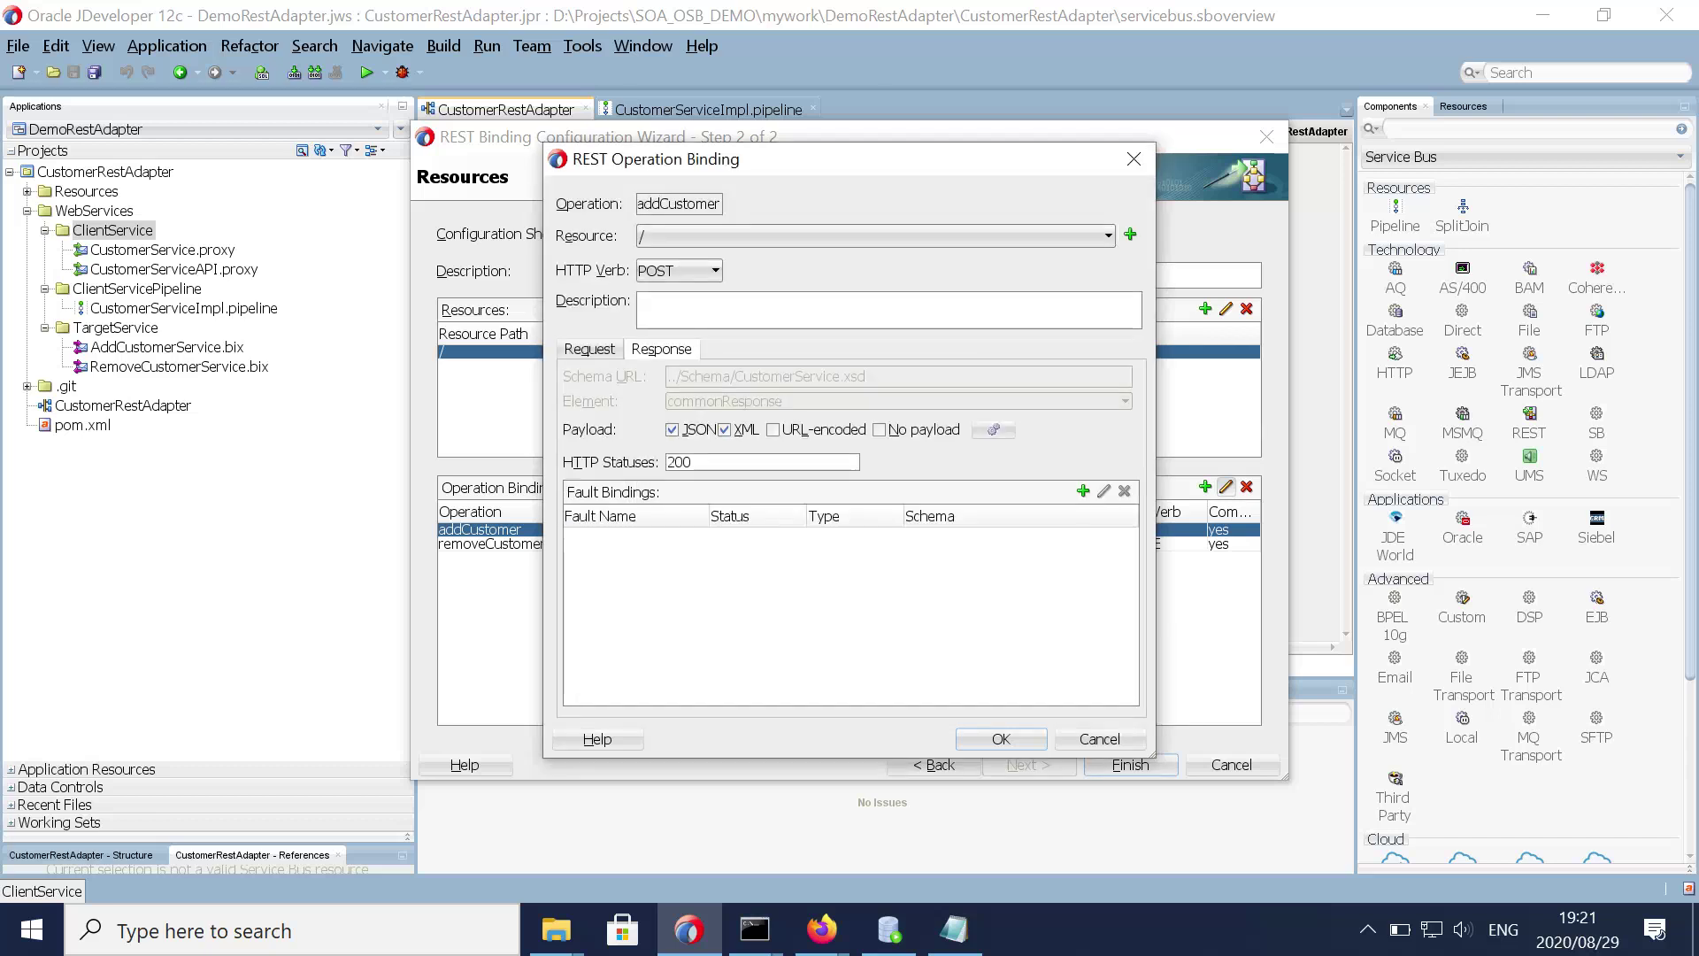
{"action": "left_click", "coordinate": [1099, 739]}
Step: Inspect the removeCustomerData binding's request parameters and JSON sample response, and close the REST binding configuration
{"action": "left_click", "coordinate": [506, 544]}
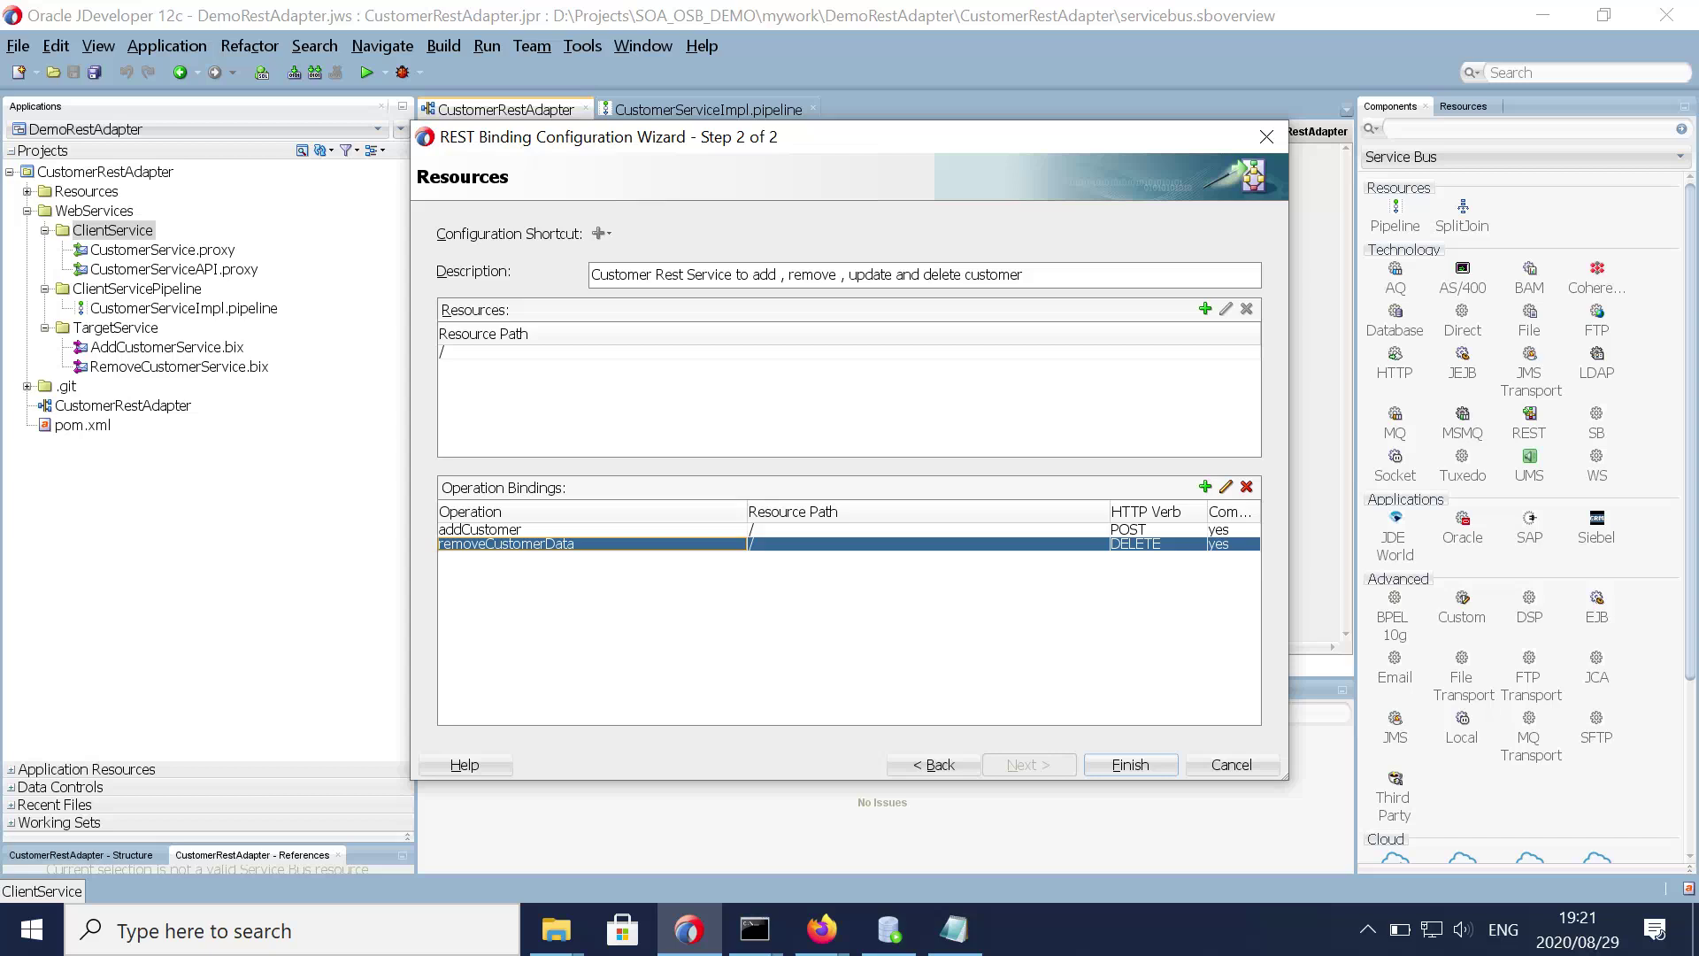
{"action": "left_click", "coordinate": [1226, 487]}
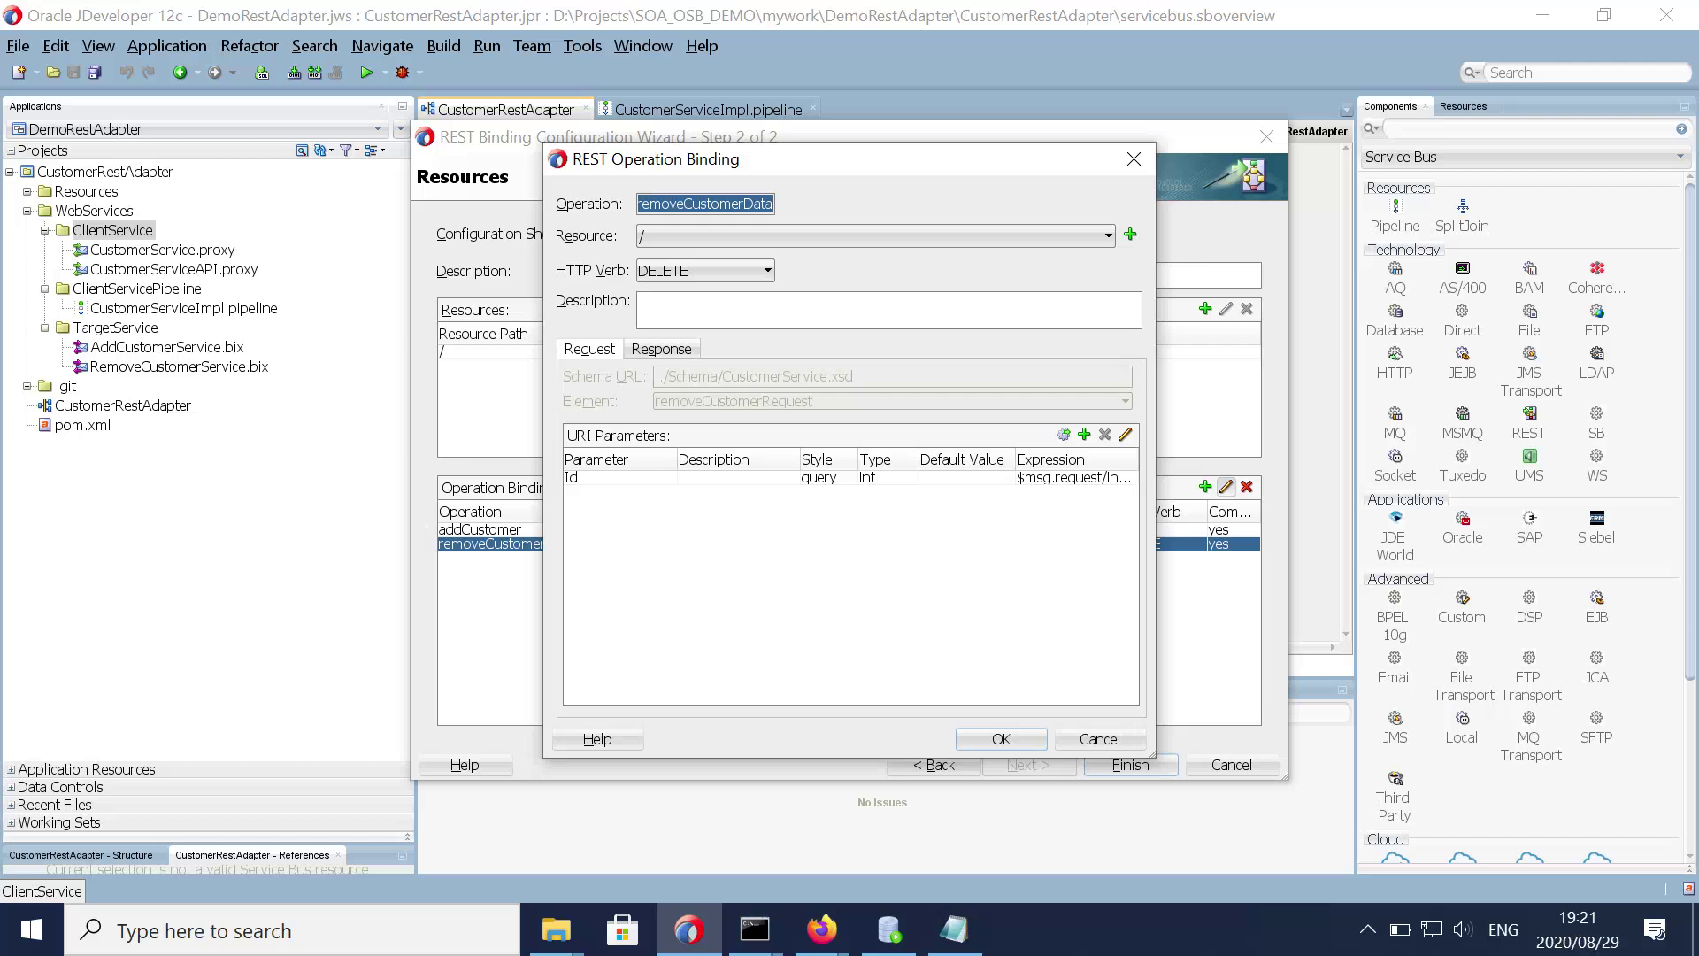
{"action": "left_click", "coordinate": [661, 349]}
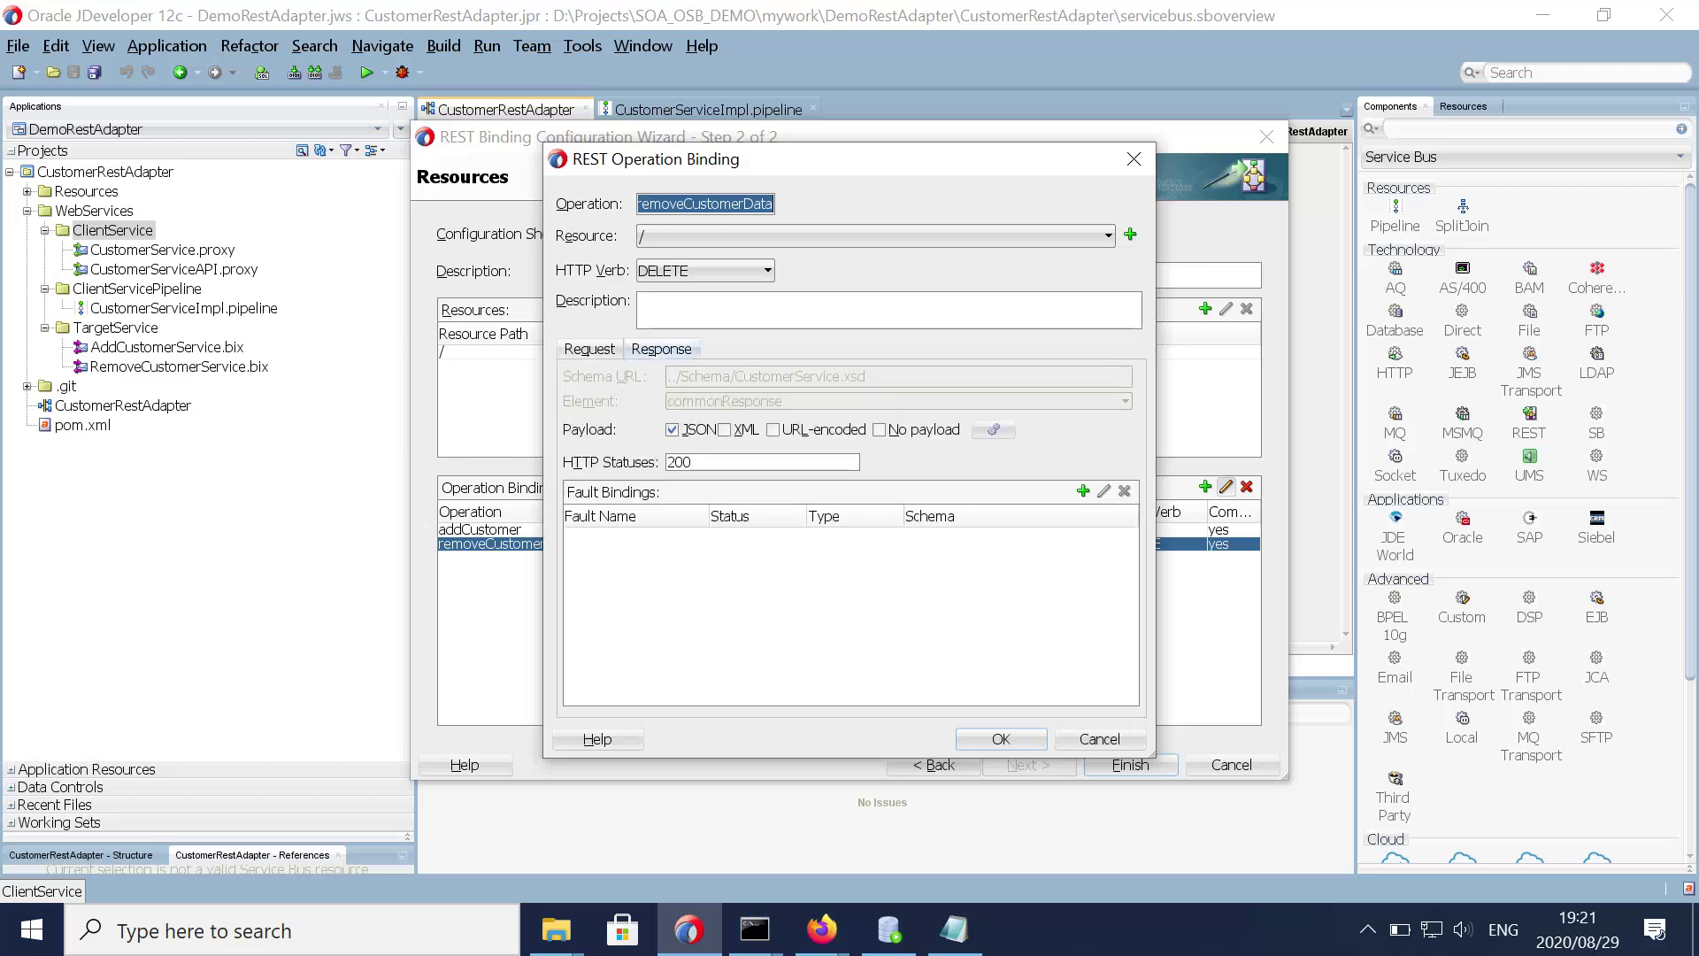
{"action": "left_click", "coordinate": [994, 431]}
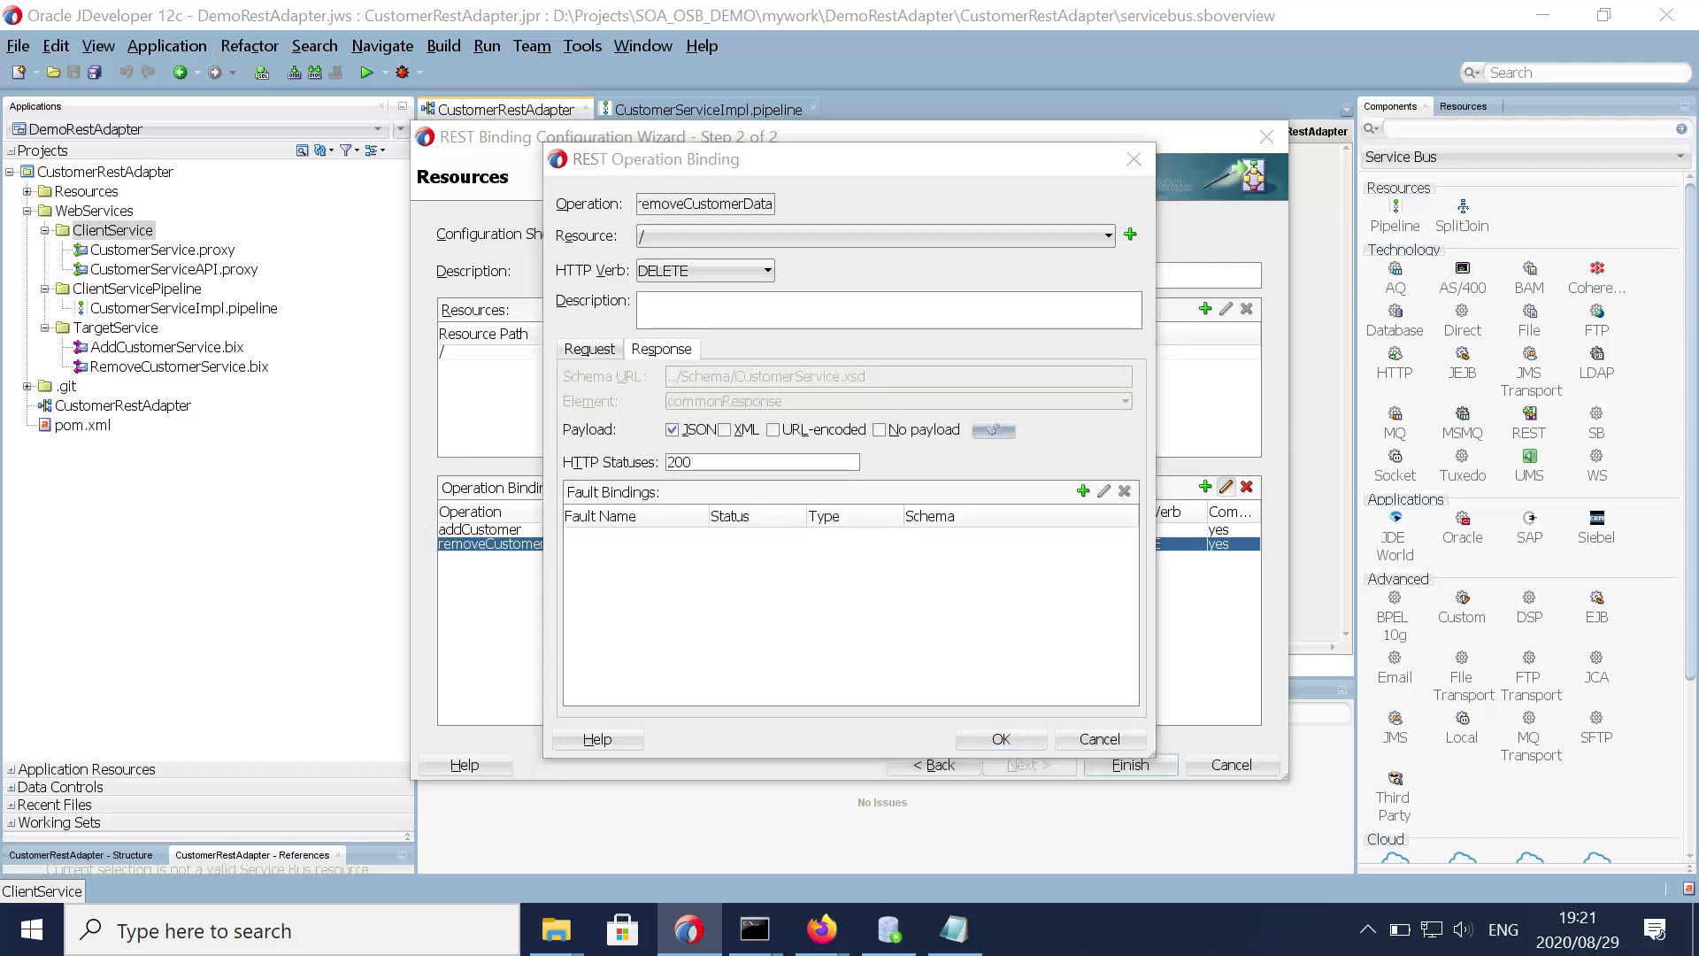
{"action": "left_click", "coordinate": [655, 300]}
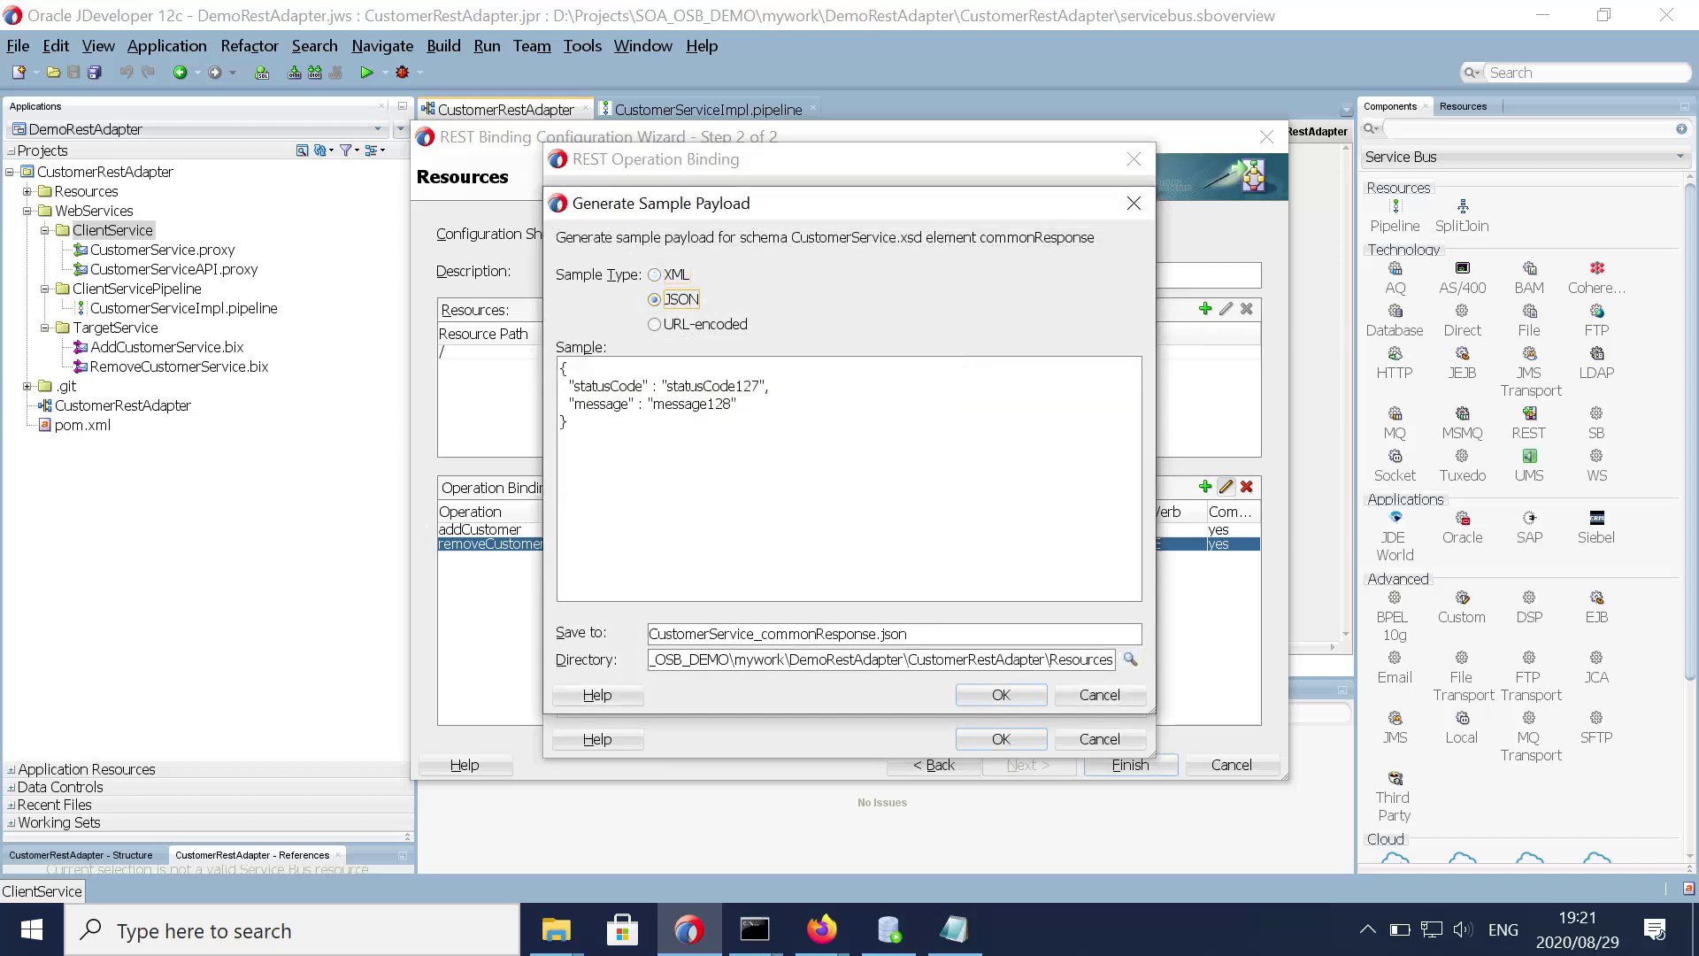
{"action": "left_click", "coordinate": [1134, 203]}
{"action": "left_click", "coordinate": [1134, 159]}
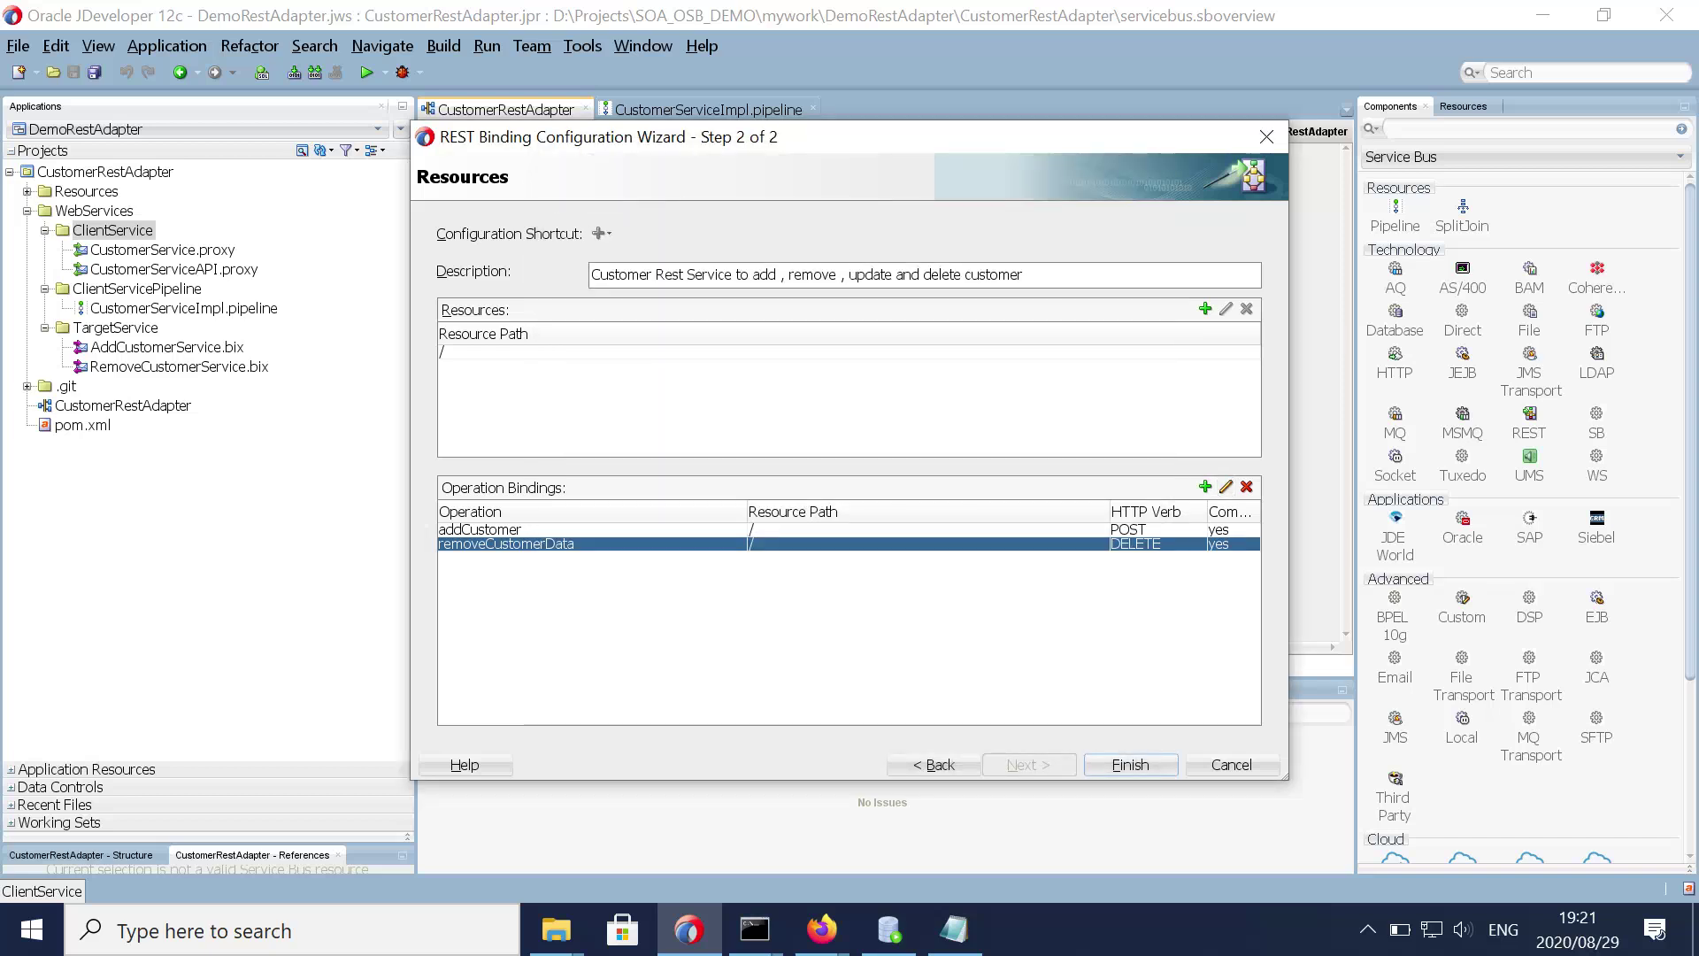
{"action": "left_click", "coordinate": [1130, 764]}
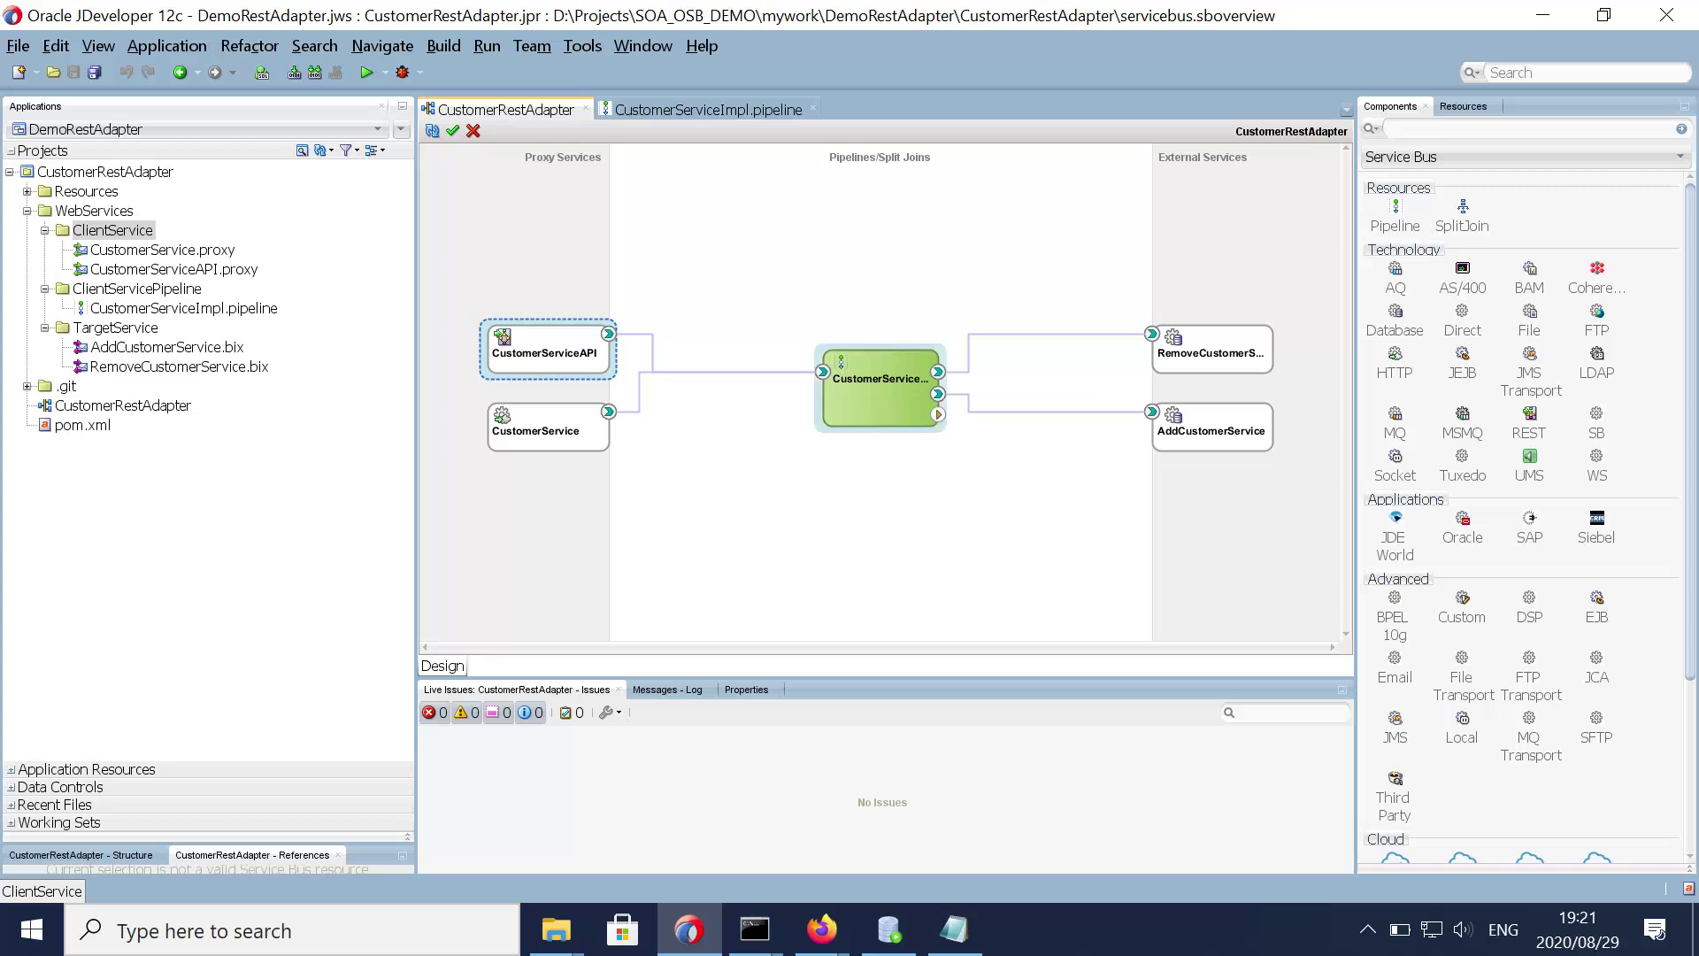
Step: Open the WSDL behind the CustomerService proxy and examine the addCustomer and removeCustomerData operations in its port type
{"action": "right_click", "coordinate": [848, 379]}
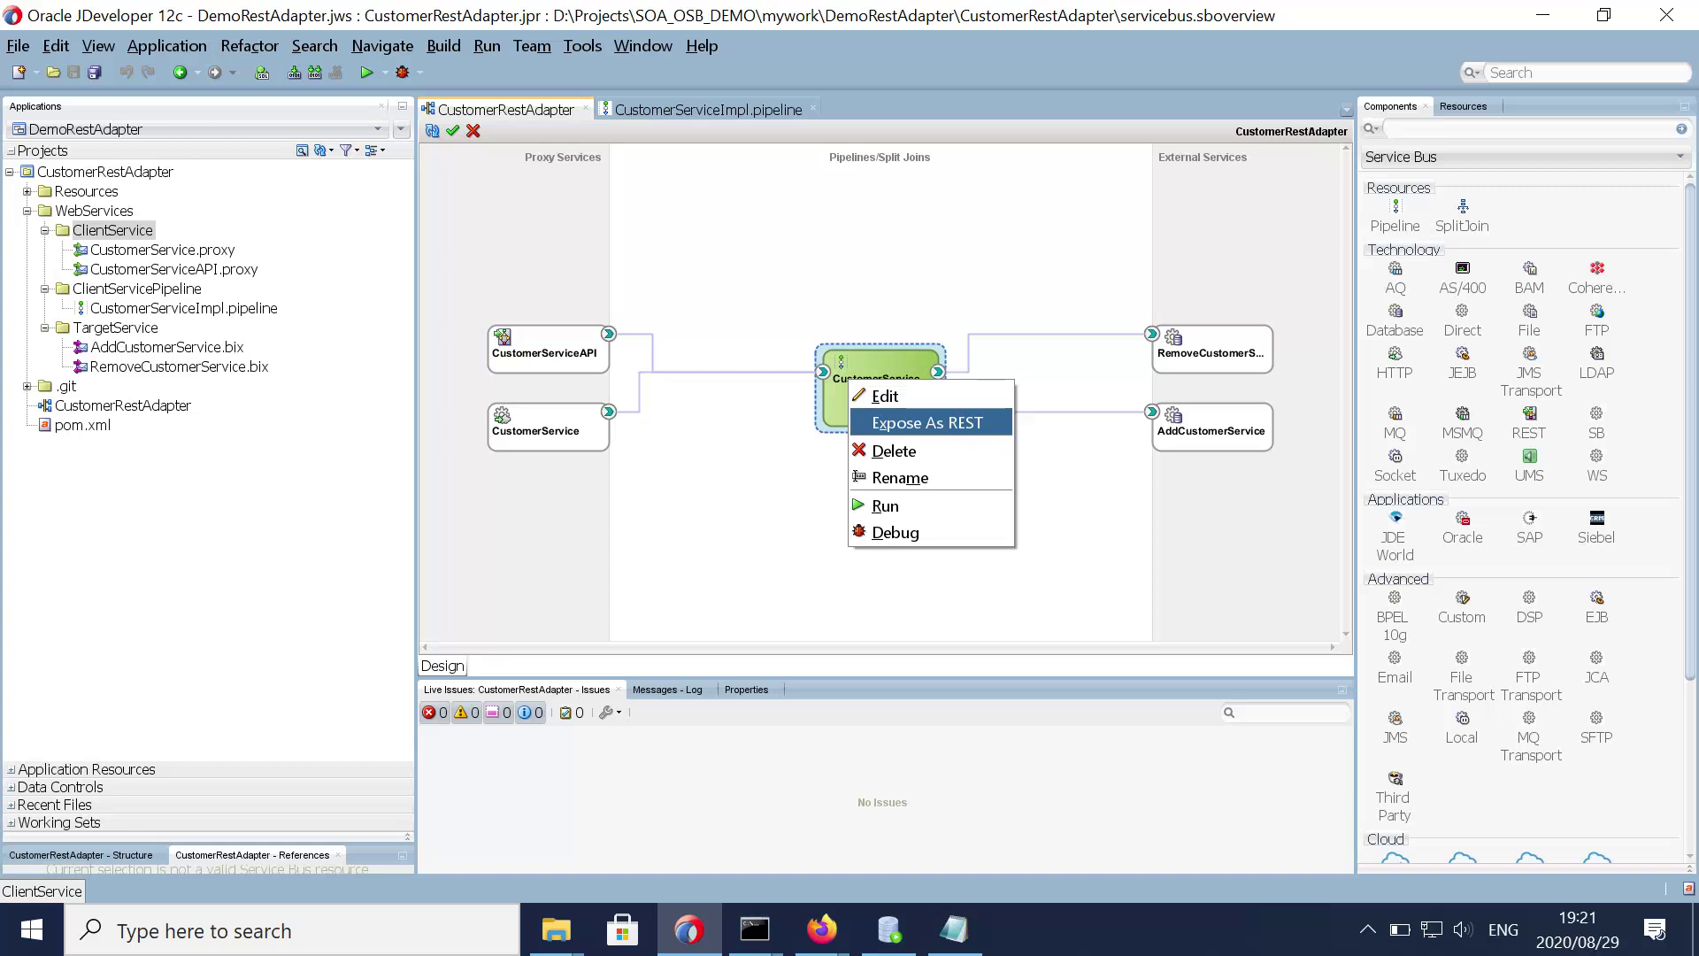
{"action": "left_click", "coordinate": [1064, 498]}
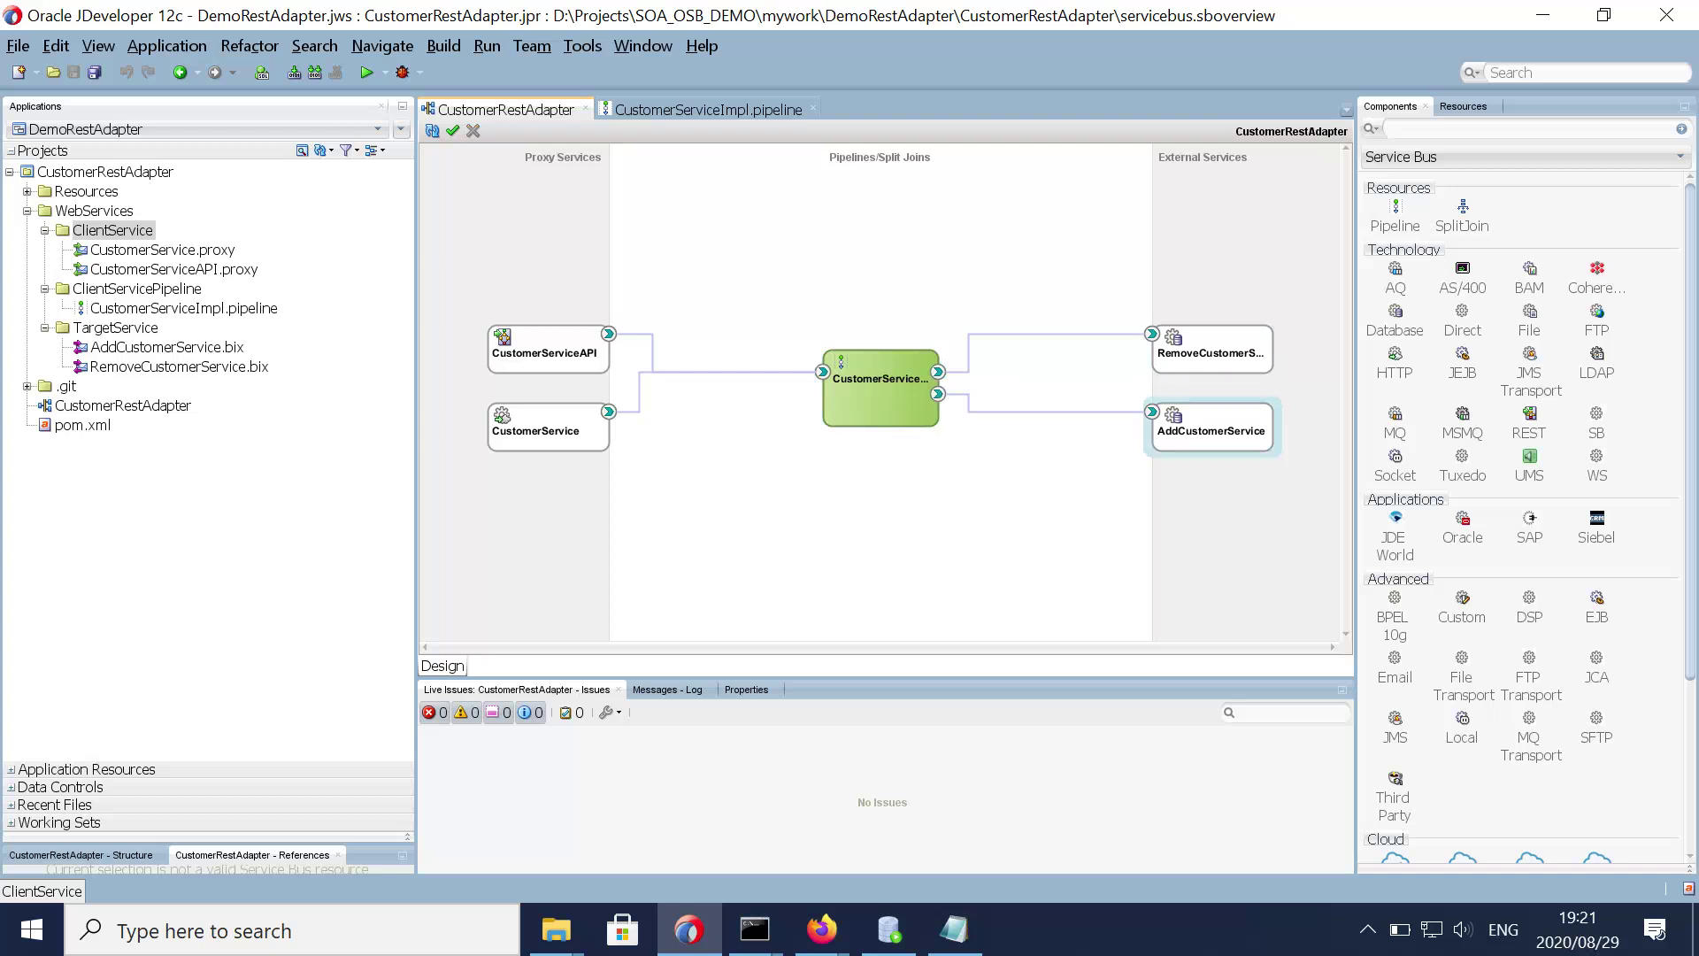
{"action": "double_click", "coordinate": [540, 427]}
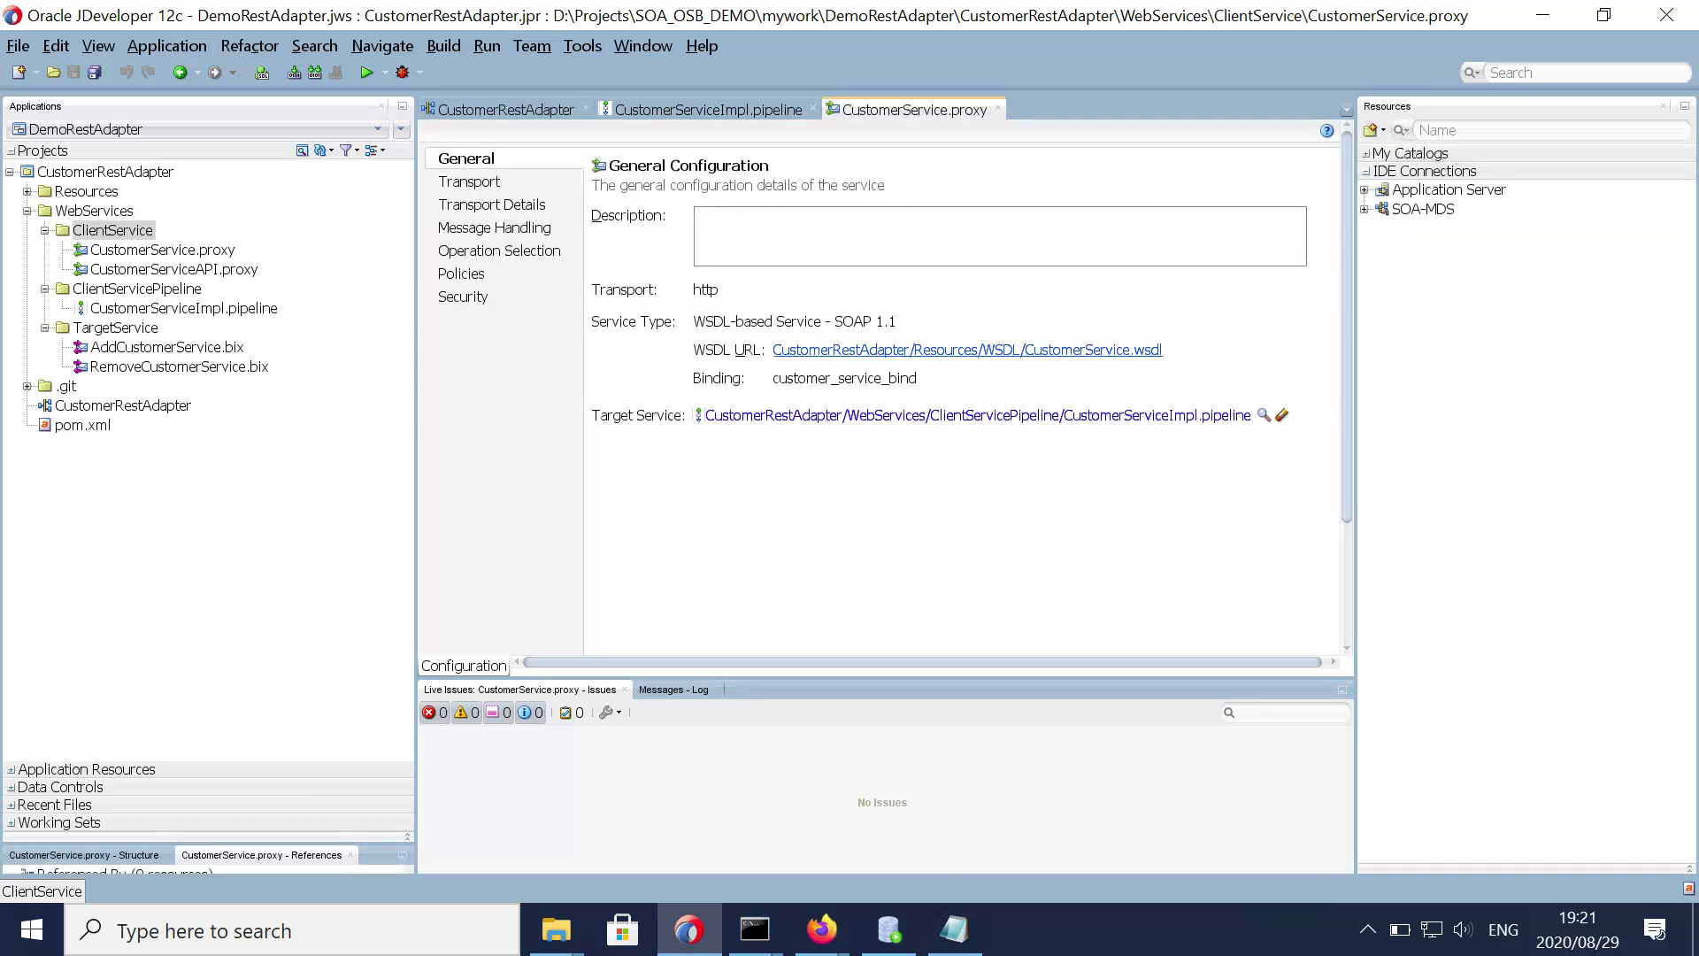
{"action": "left_click", "coordinate": [965, 349]}
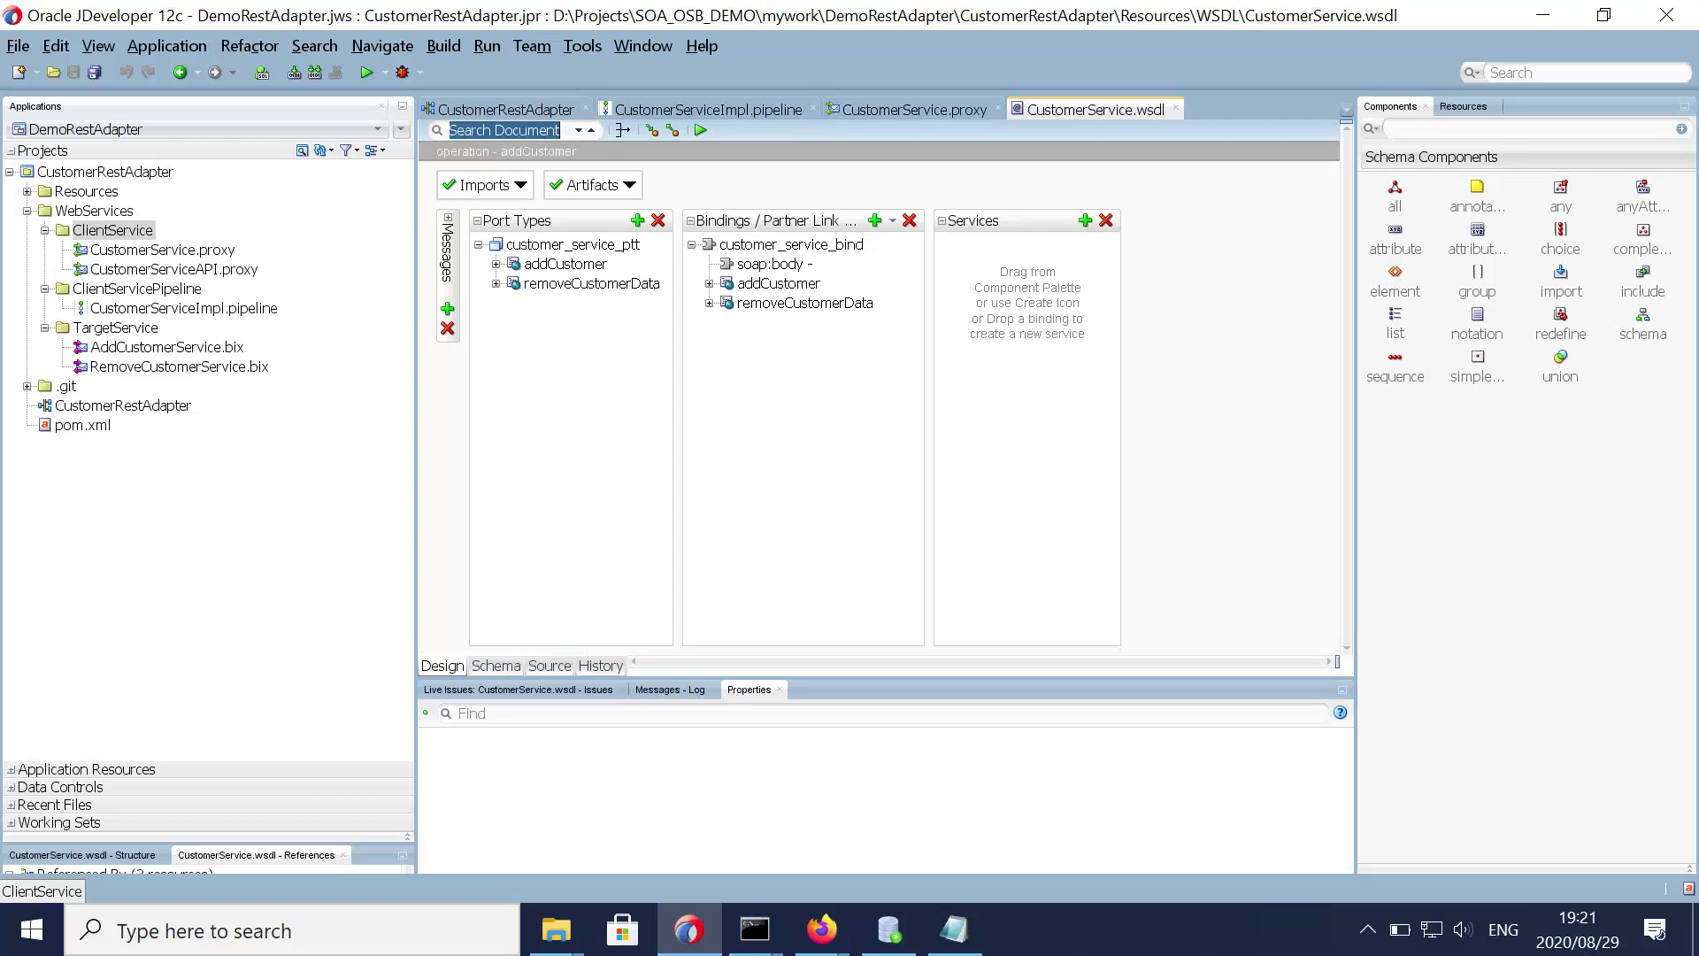
{"action": "left_click", "coordinate": [565, 265]}
{"action": "left_click", "coordinate": [591, 284]}
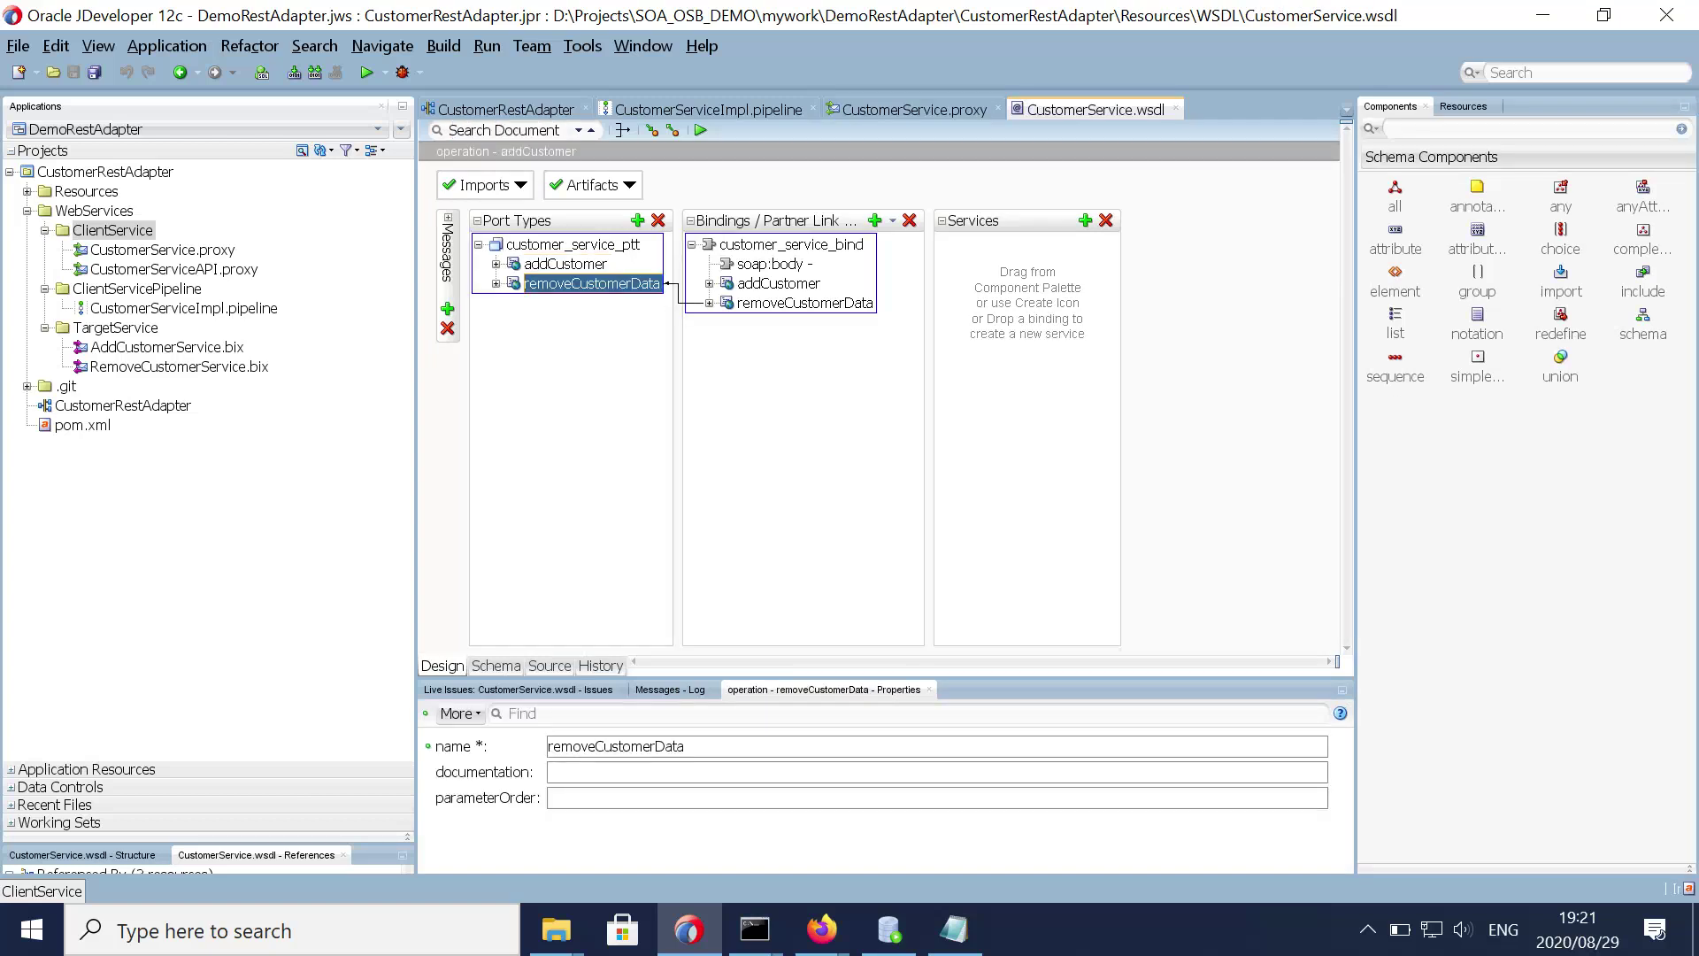
{"action": "left_click", "coordinate": [566, 265]}
{"action": "left_click", "coordinate": [591, 284]}
Step: Open CustomerService.xsd from the Schema resources and examine the child elements of addCustomerRequest and commonResponse
{"action": "left_click", "coordinate": [28, 192]}
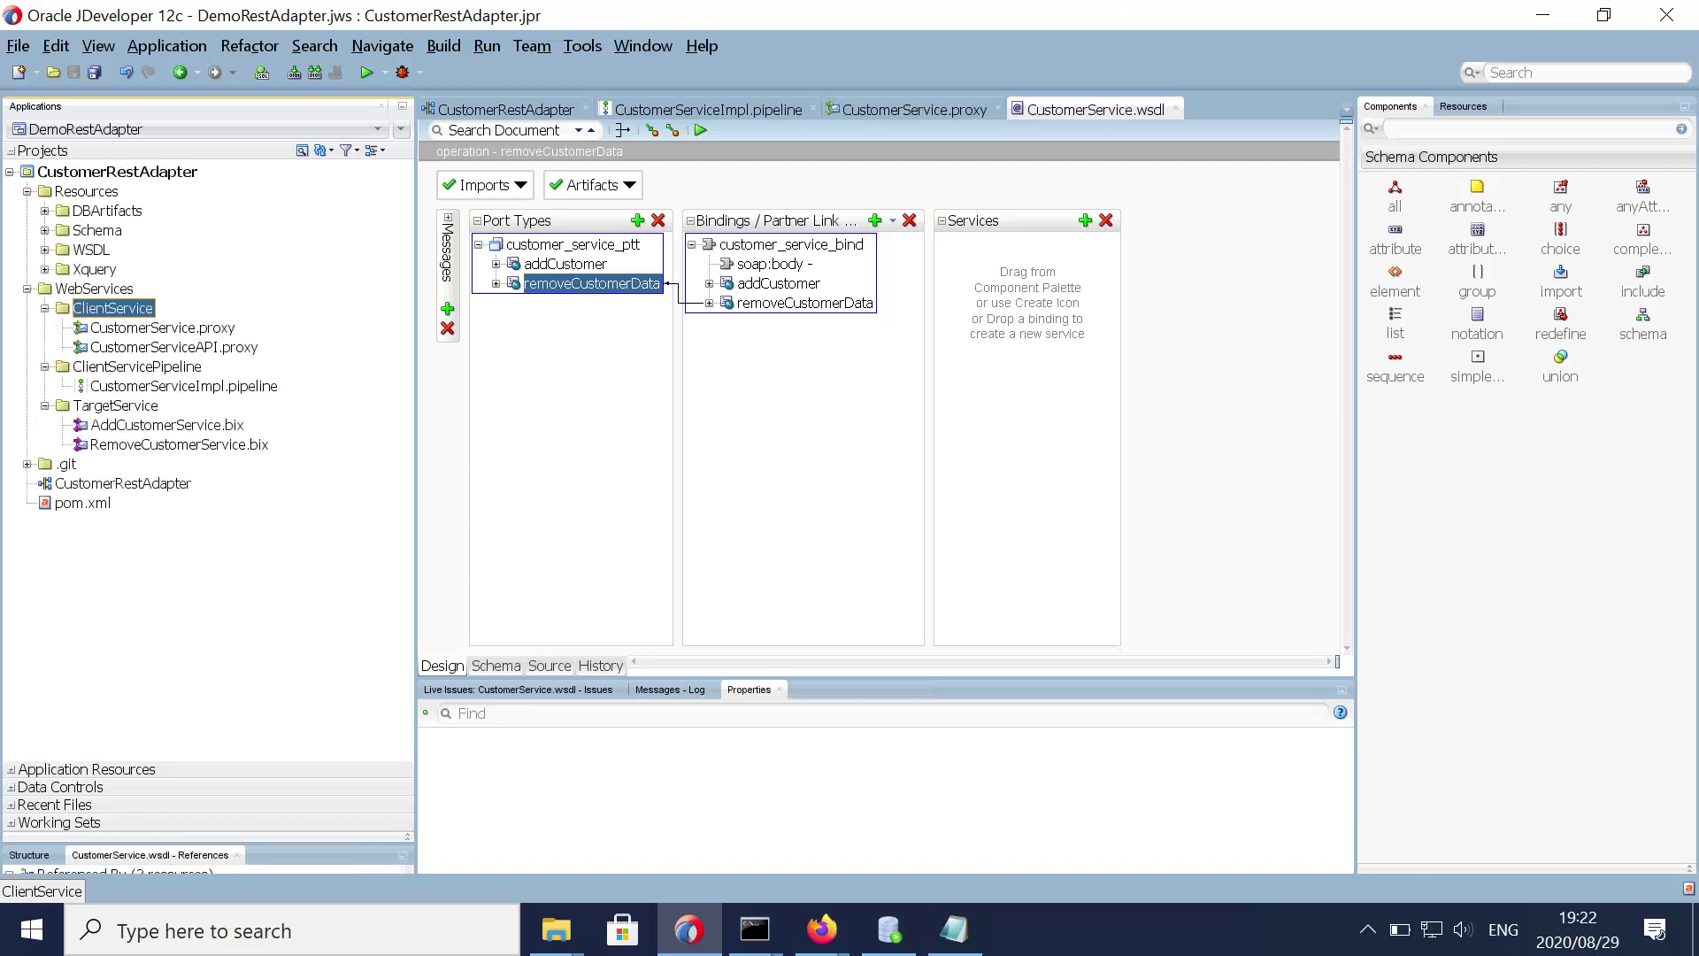
{"action": "left_click", "coordinate": [45, 231]}
{"action": "left_click", "coordinate": [156, 251]}
{"action": "double_click", "coordinate": [156, 250]}
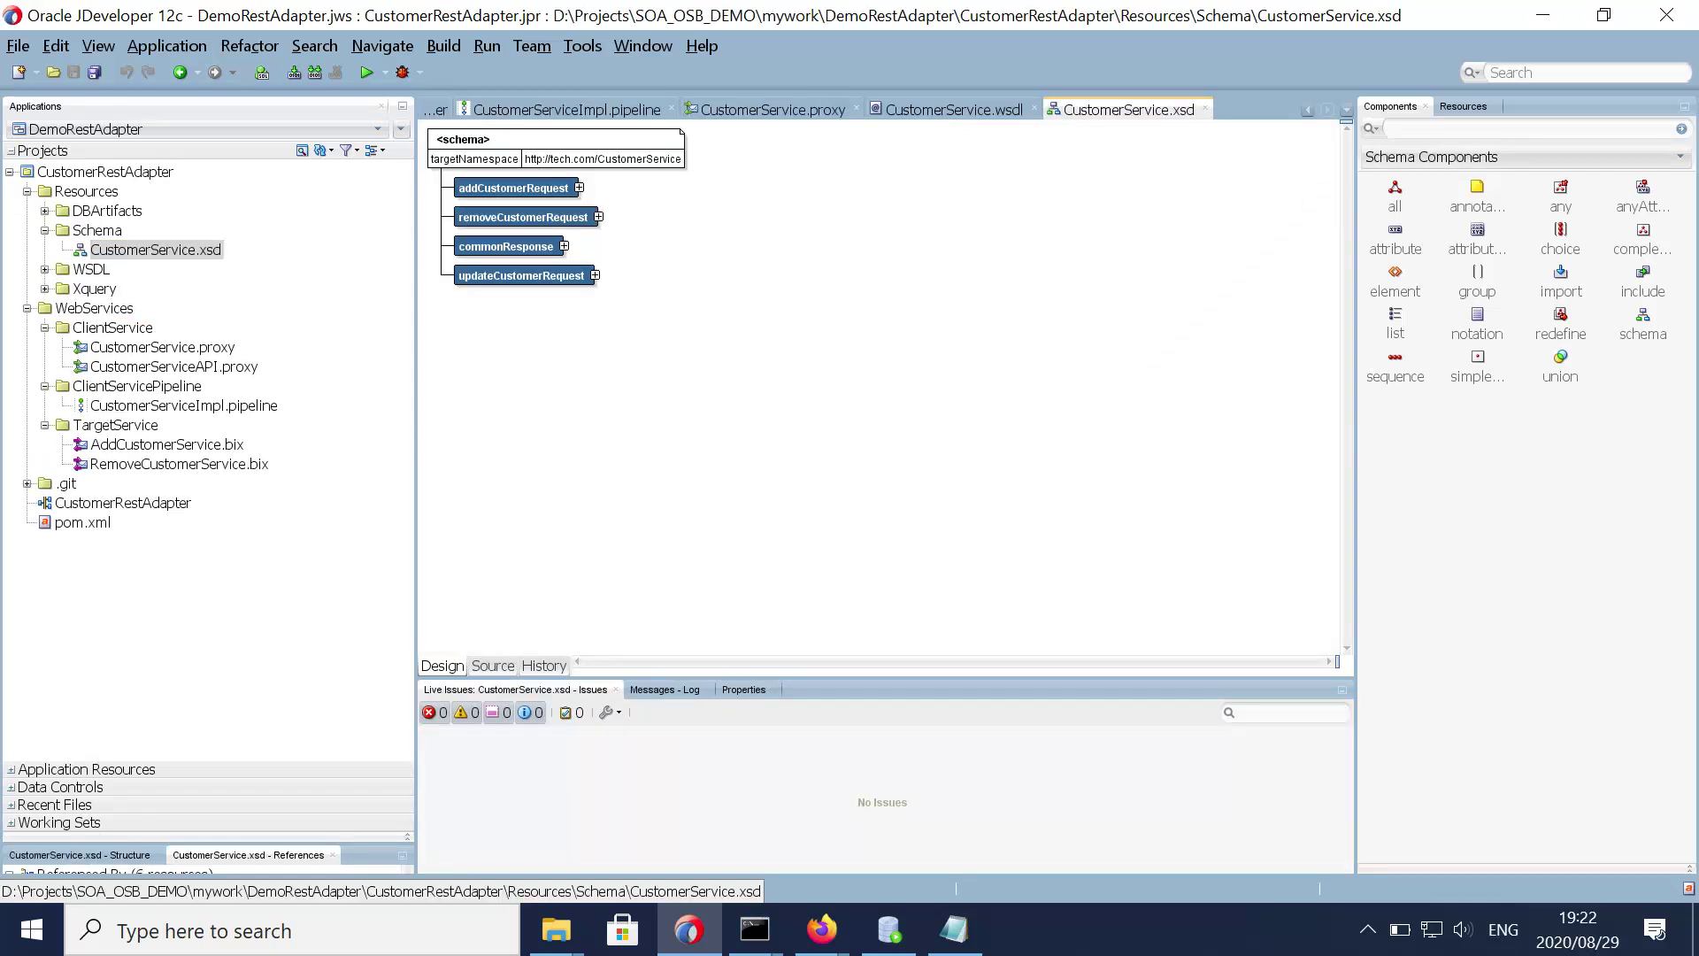
{"action": "left_click", "coordinate": [580, 188]}
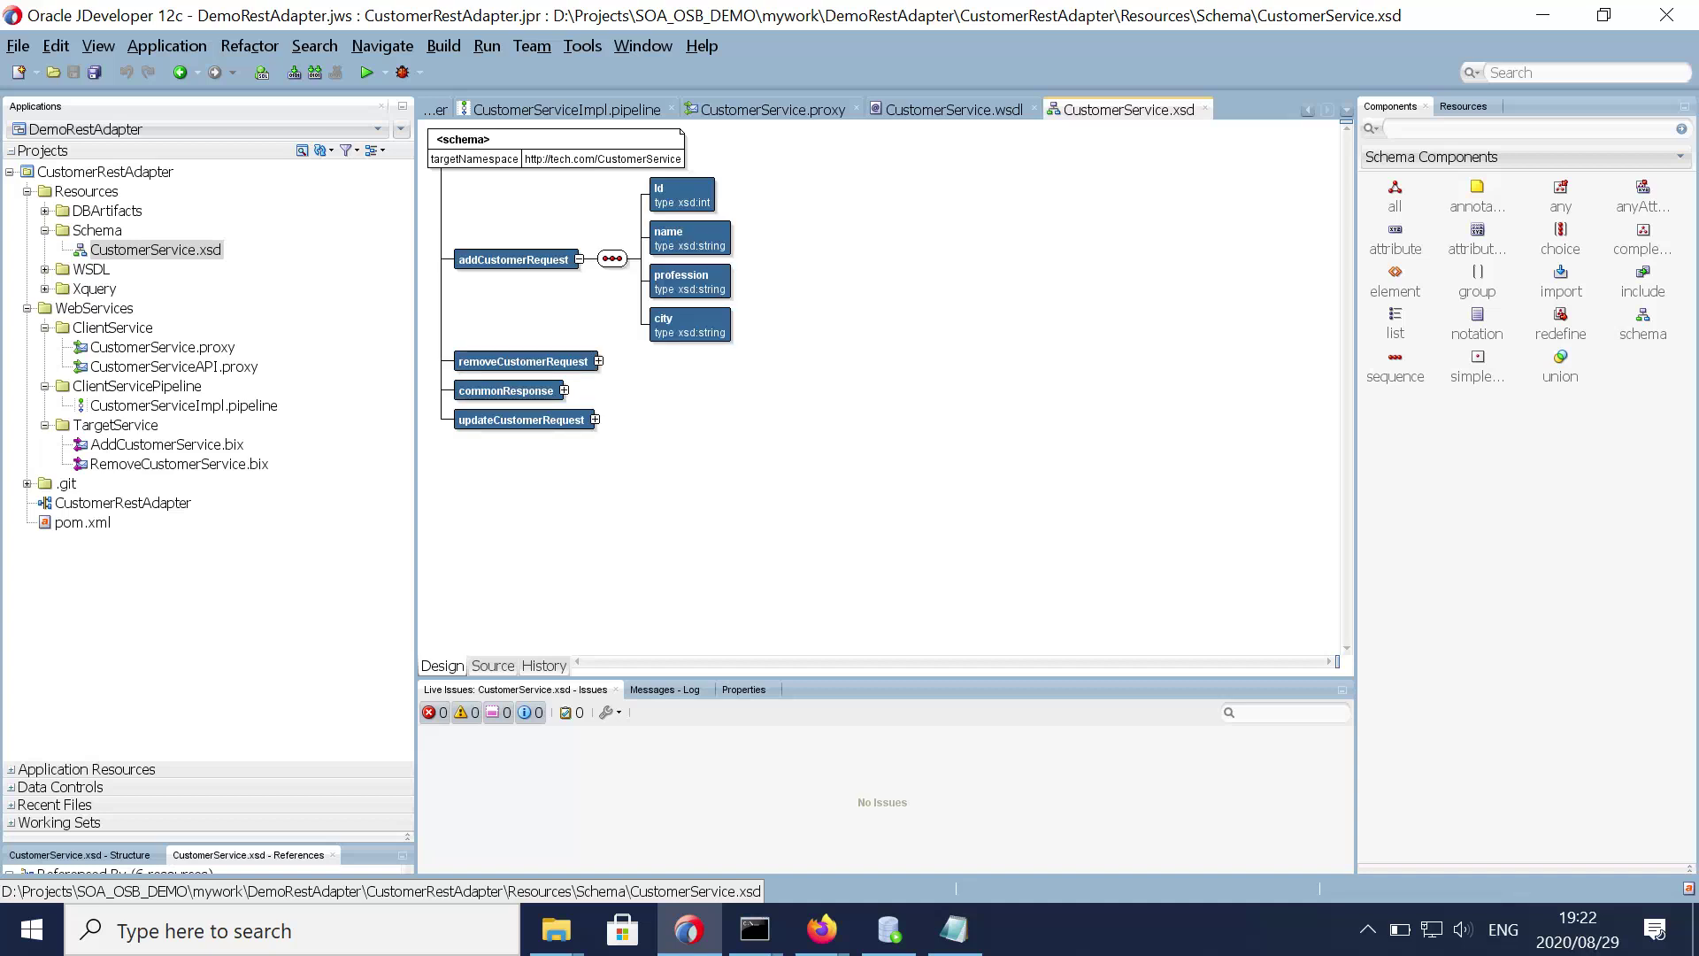
{"action": "left_click", "coordinate": [565, 390]}
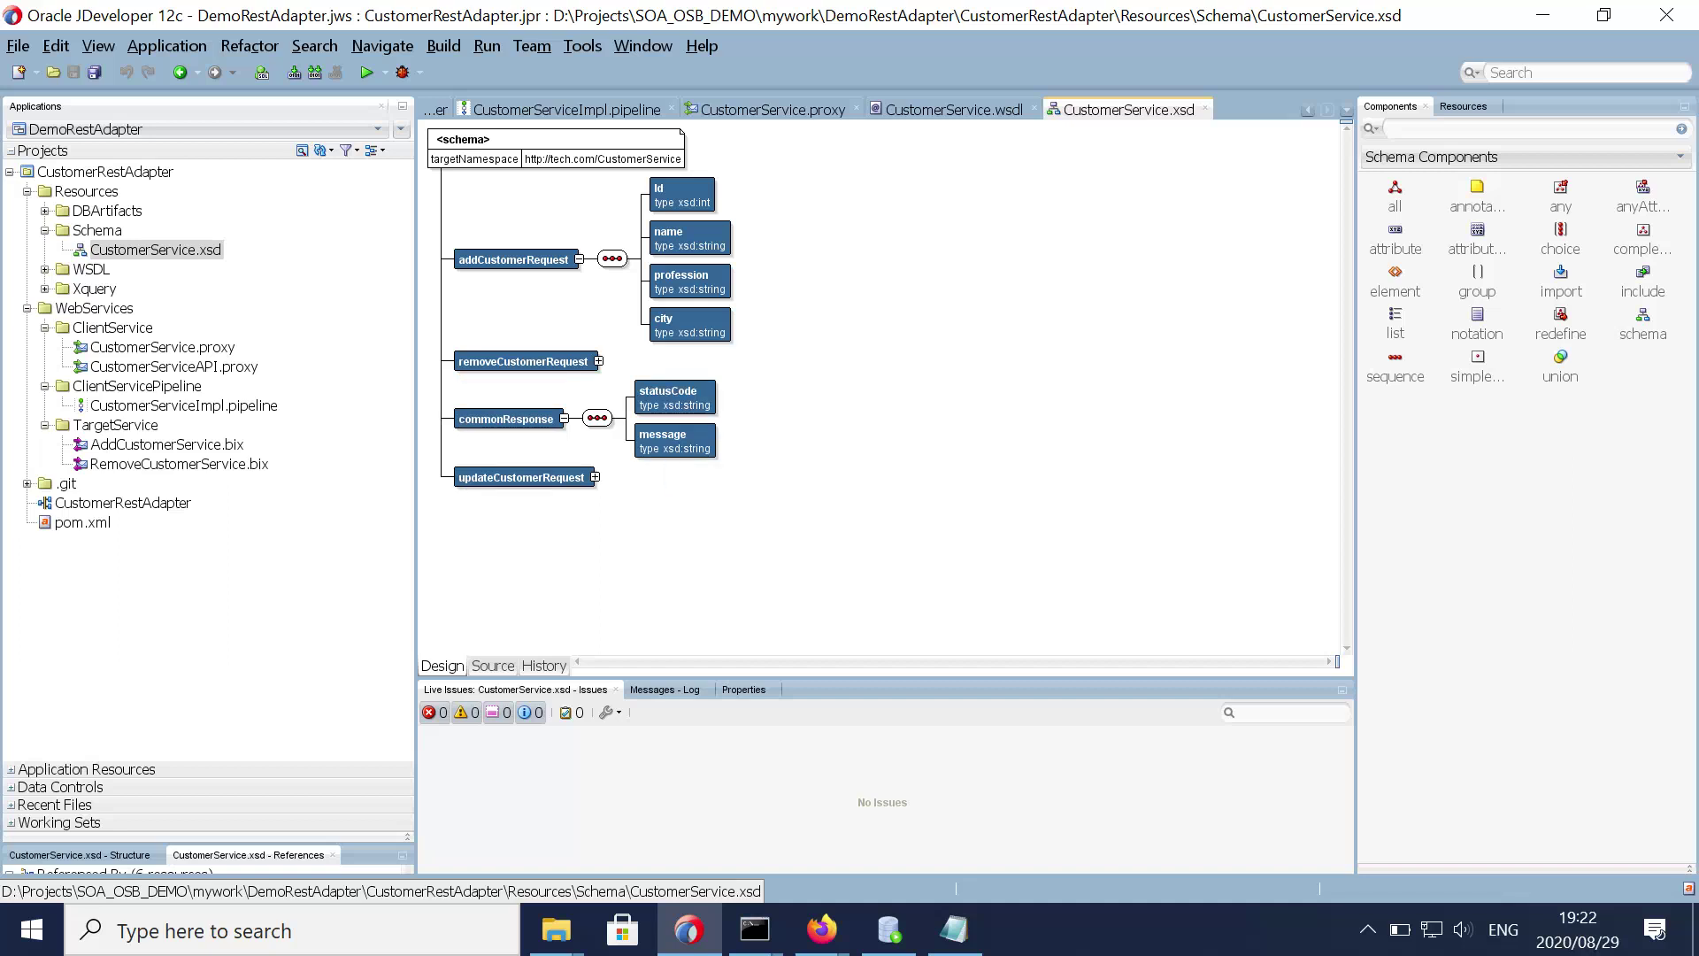
Step: Revisit the CustomerServiceImpl pipeline's message flow and the CustomerService WSDL, and return to the CustomerRestAdapter overview diagram
{"action": "left_click", "coordinate": [566, 109]}
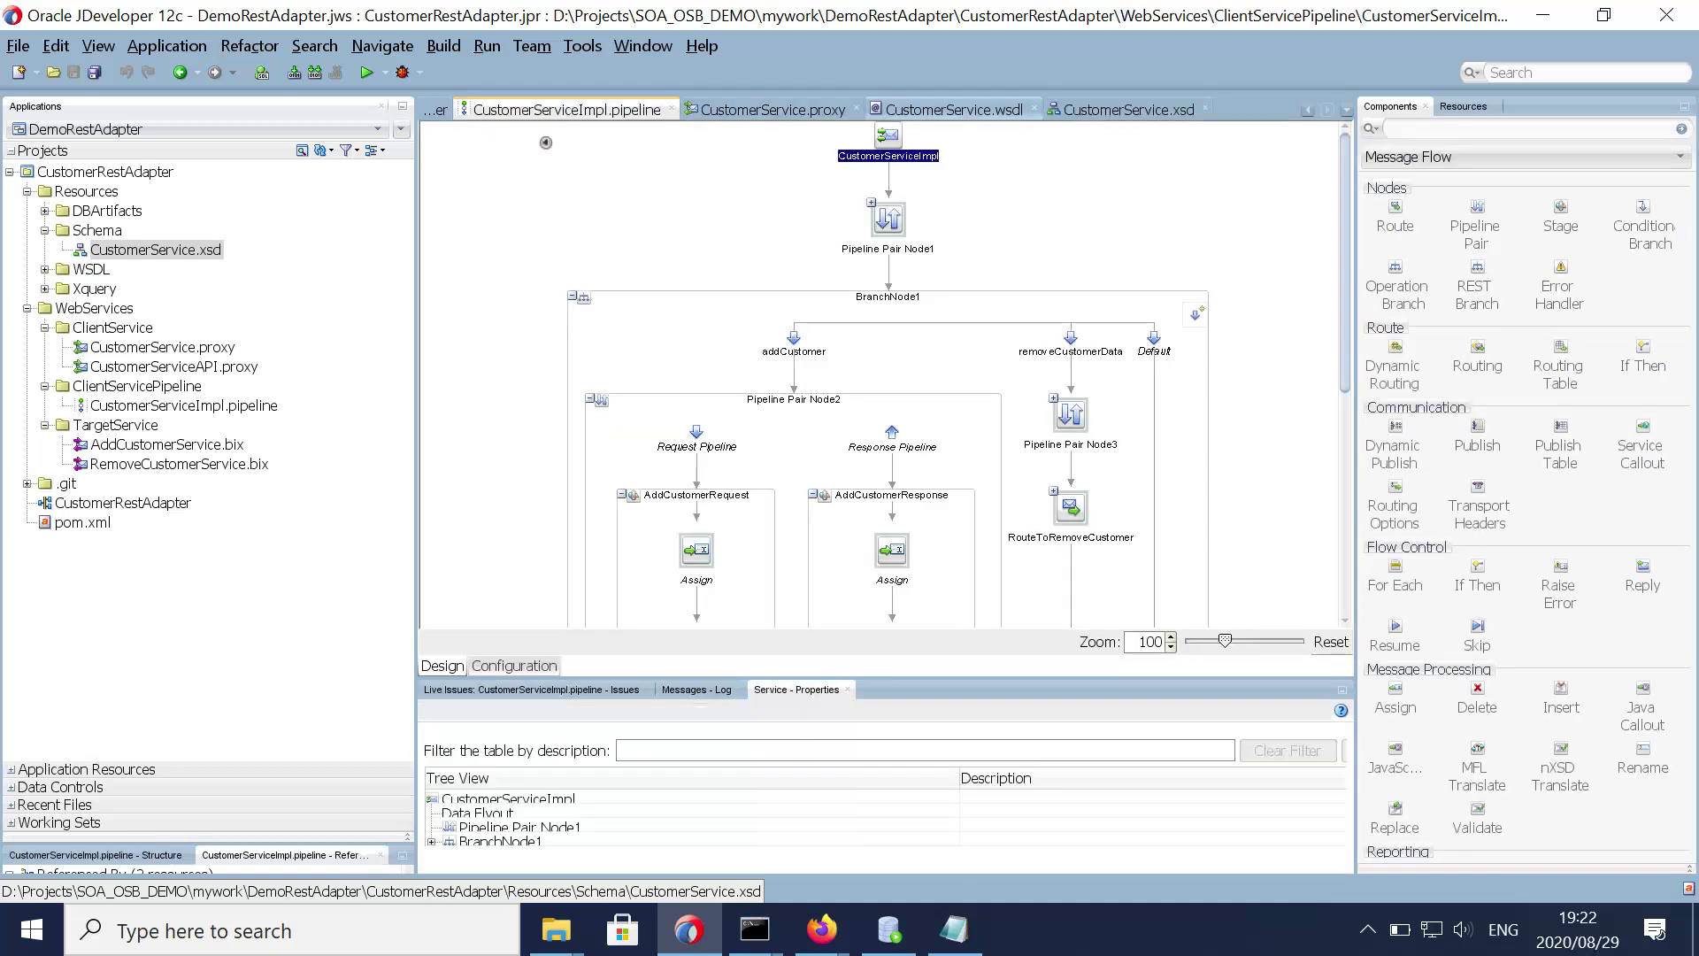
{"action": "left_click", "coordinate": [954, 108]}
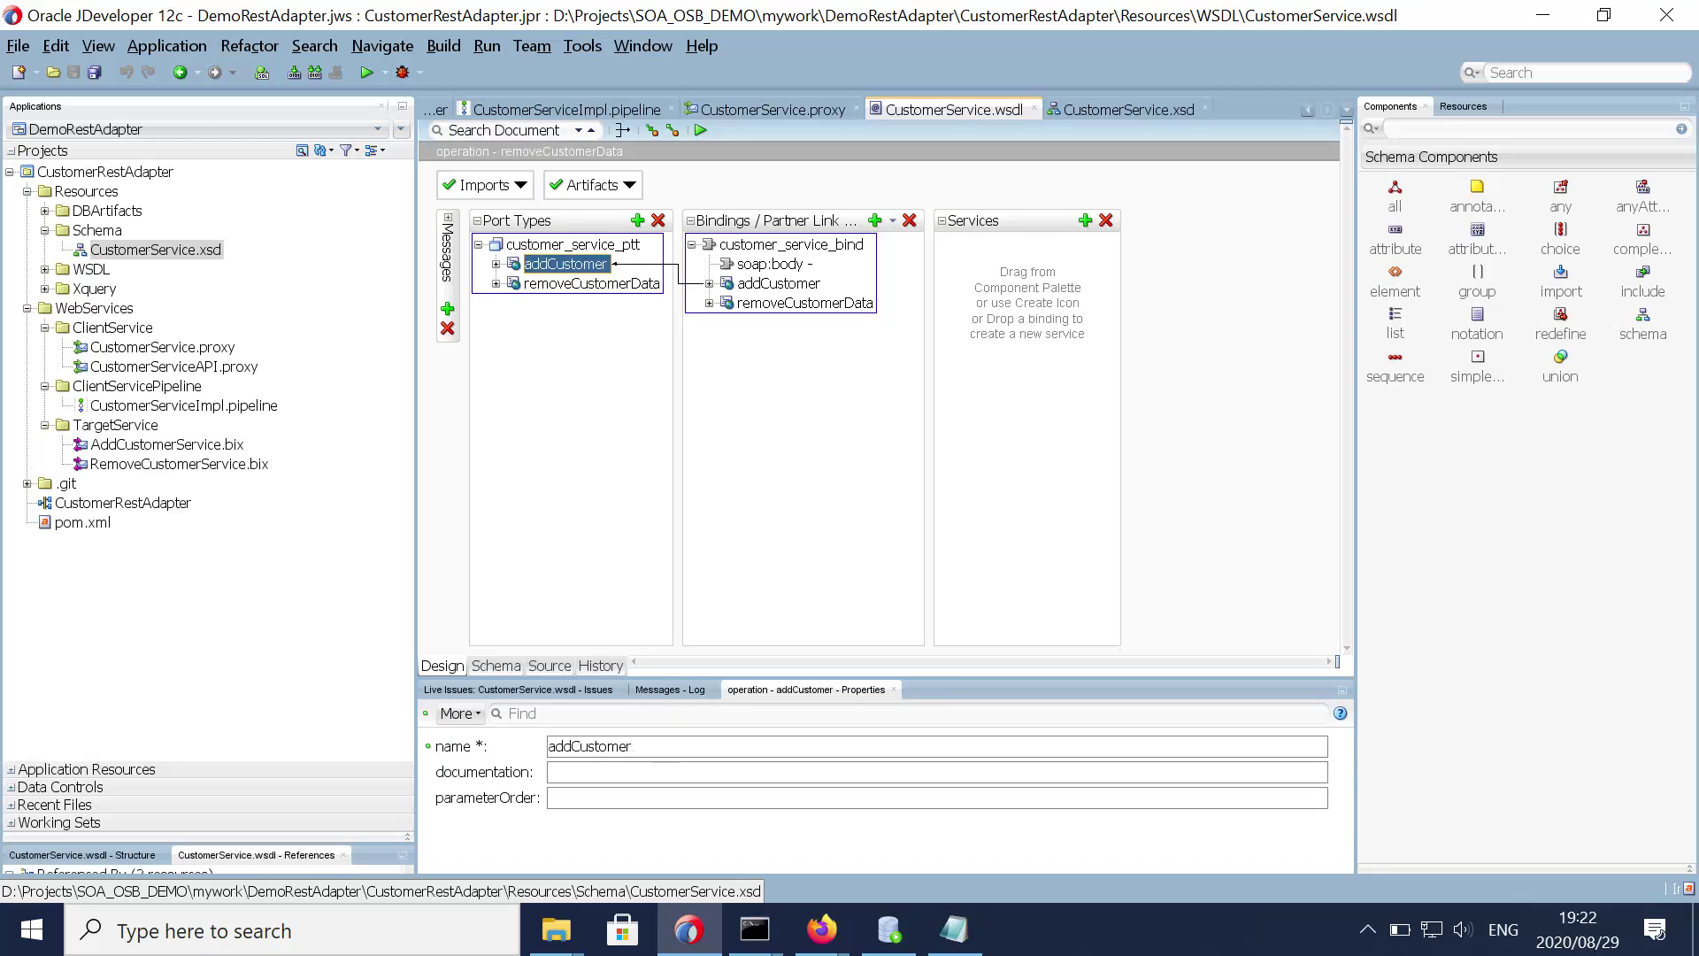
{"action": "left_click", "coordinate": [436, 109]}
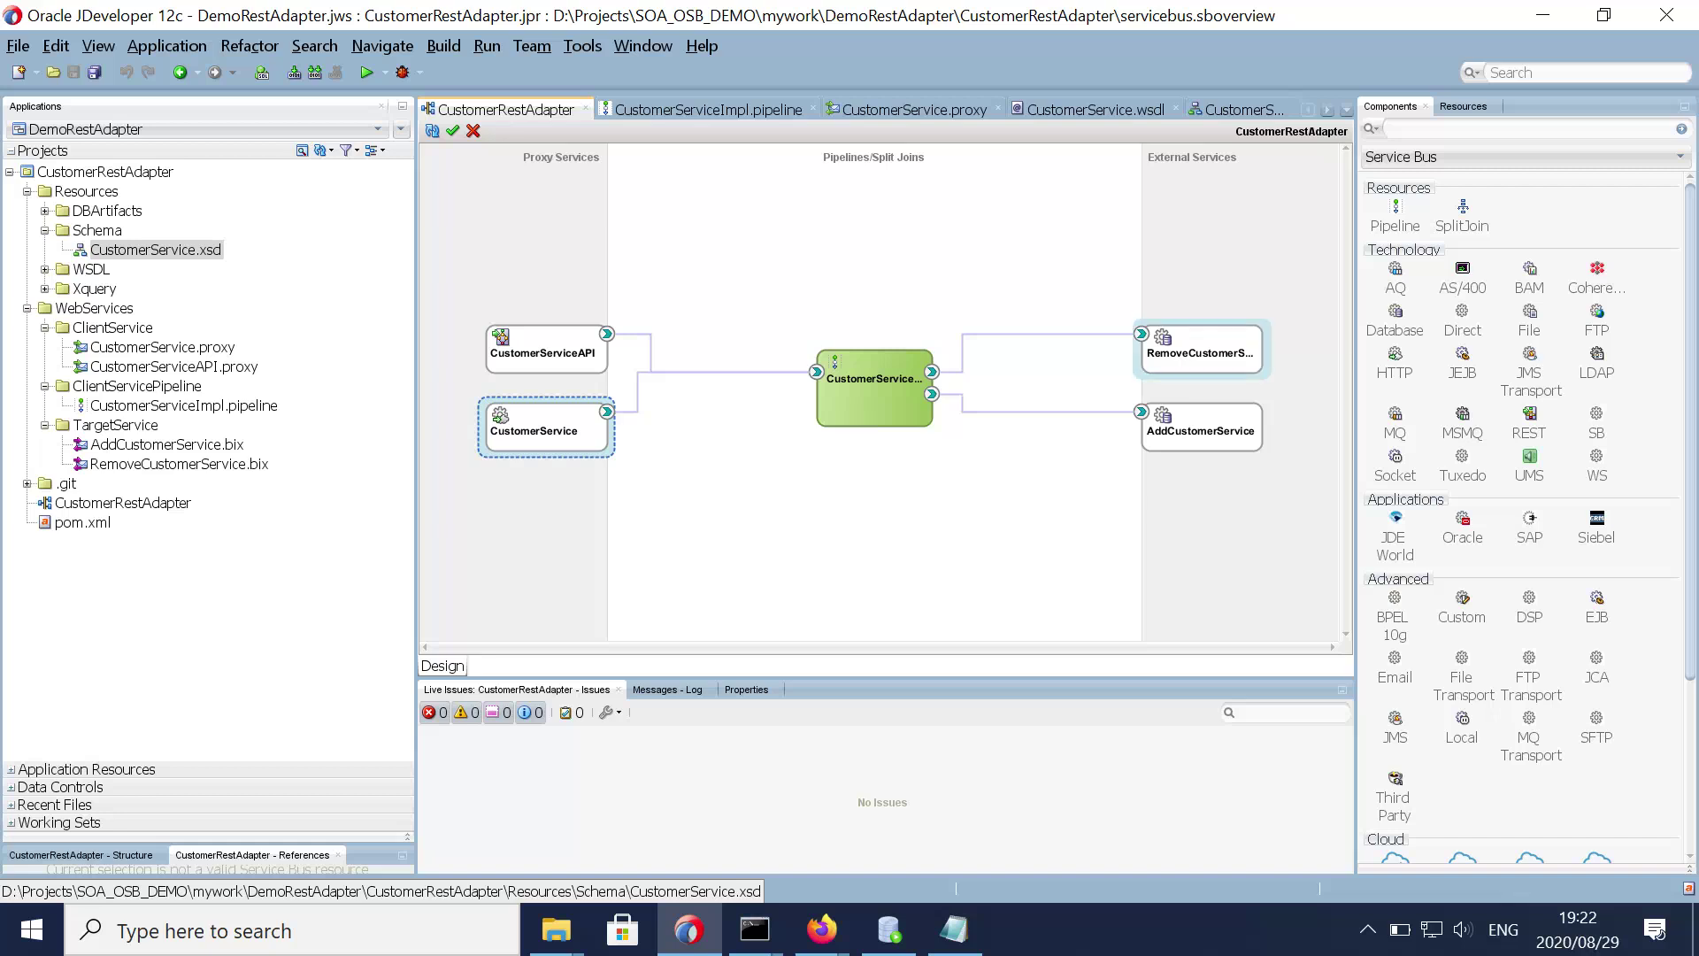
Step: Open the JCA configuration of the RemoveCustomerService reference and examine its name, database connection and JNDI name
{"action": "right_click", "coordinate": [1164, 345]}
{"action": "left_click", "coordinate": [1138, 351]}
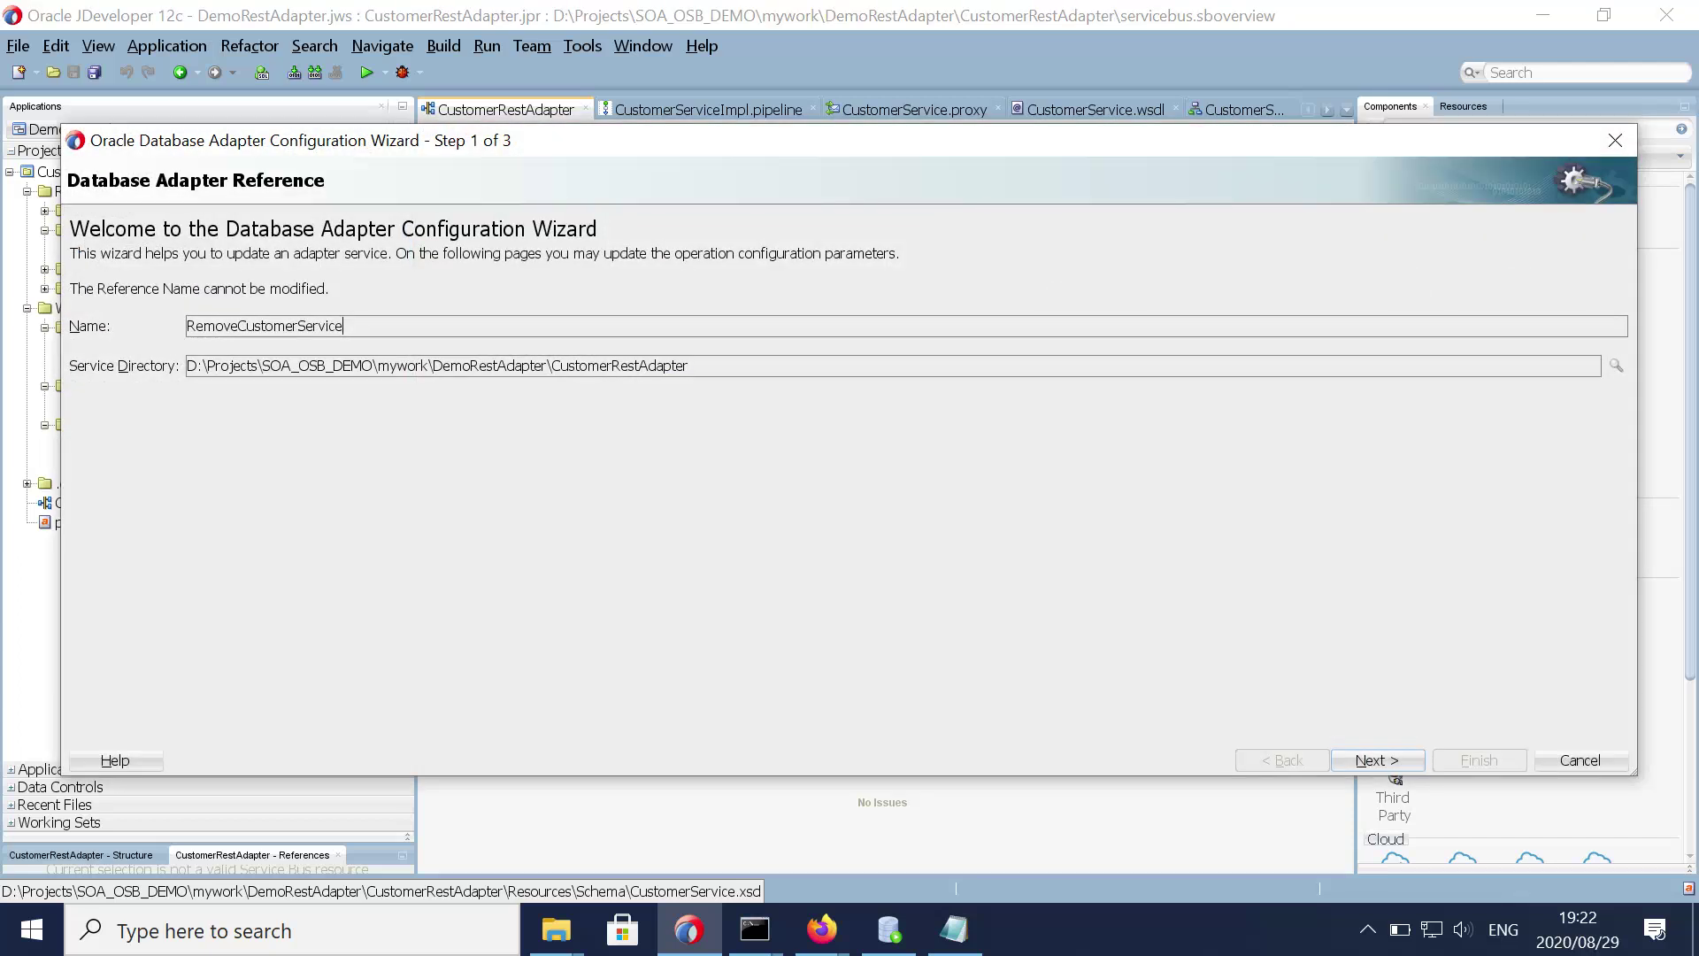
{"action": "left_click_drag", "start_coordinate": [343, 327], "coordinate": [186, 327]}
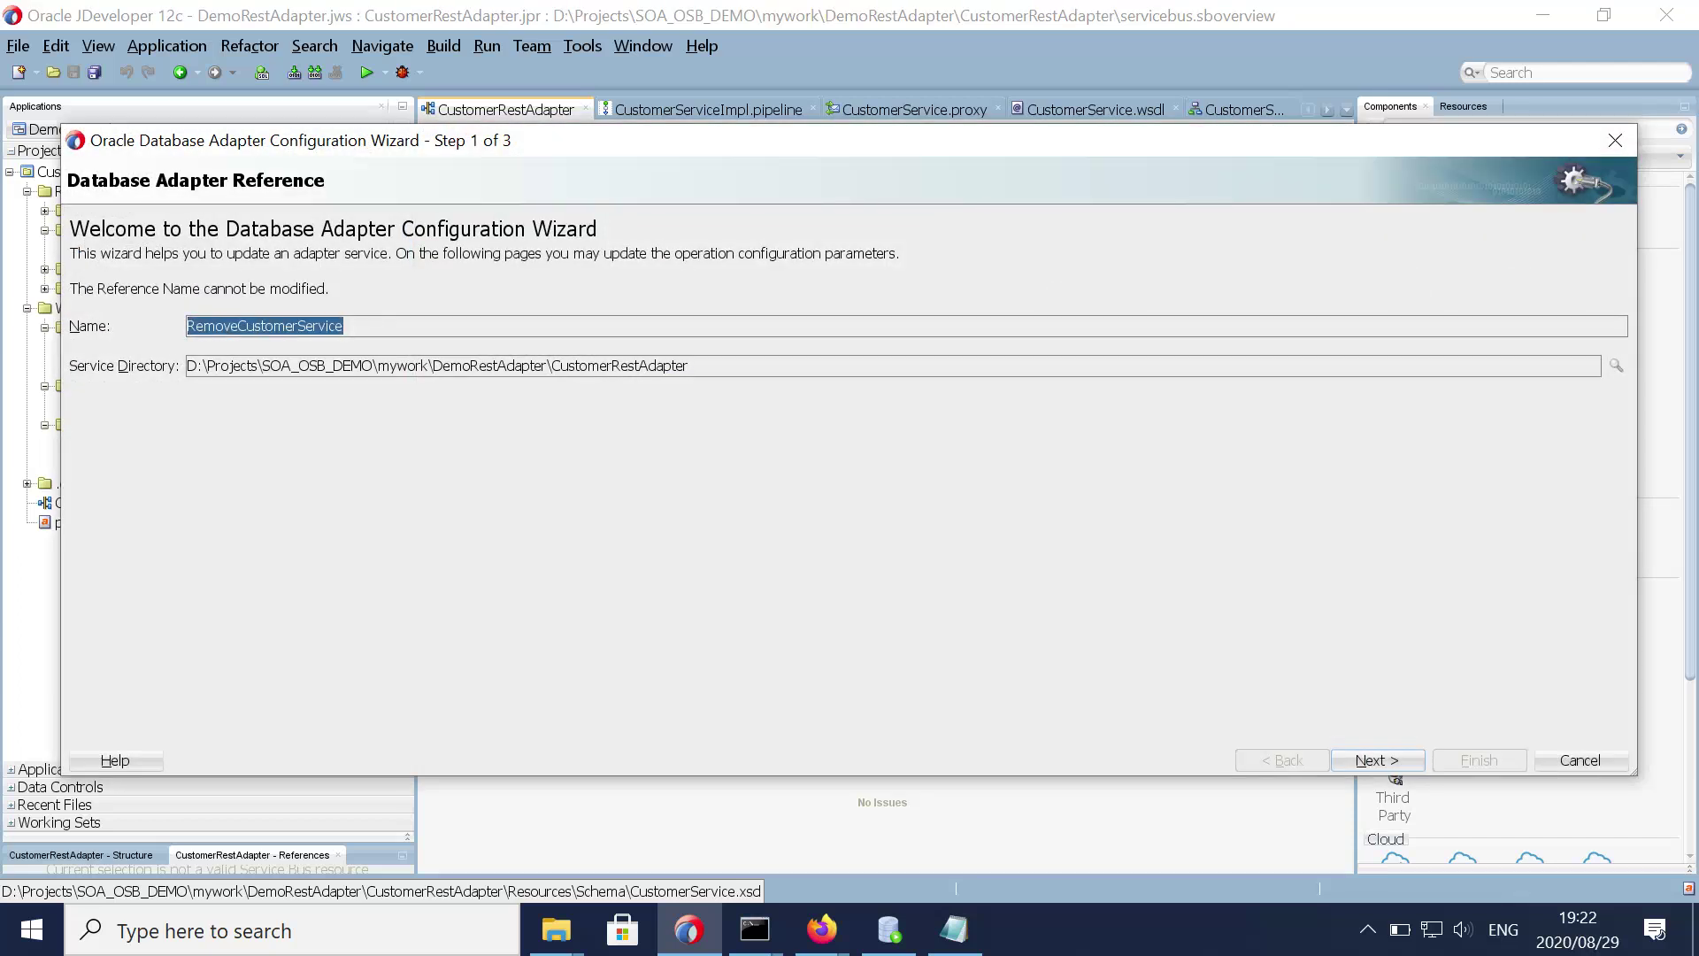
{"action": "left_click", "coordinate": [1377, 760]}
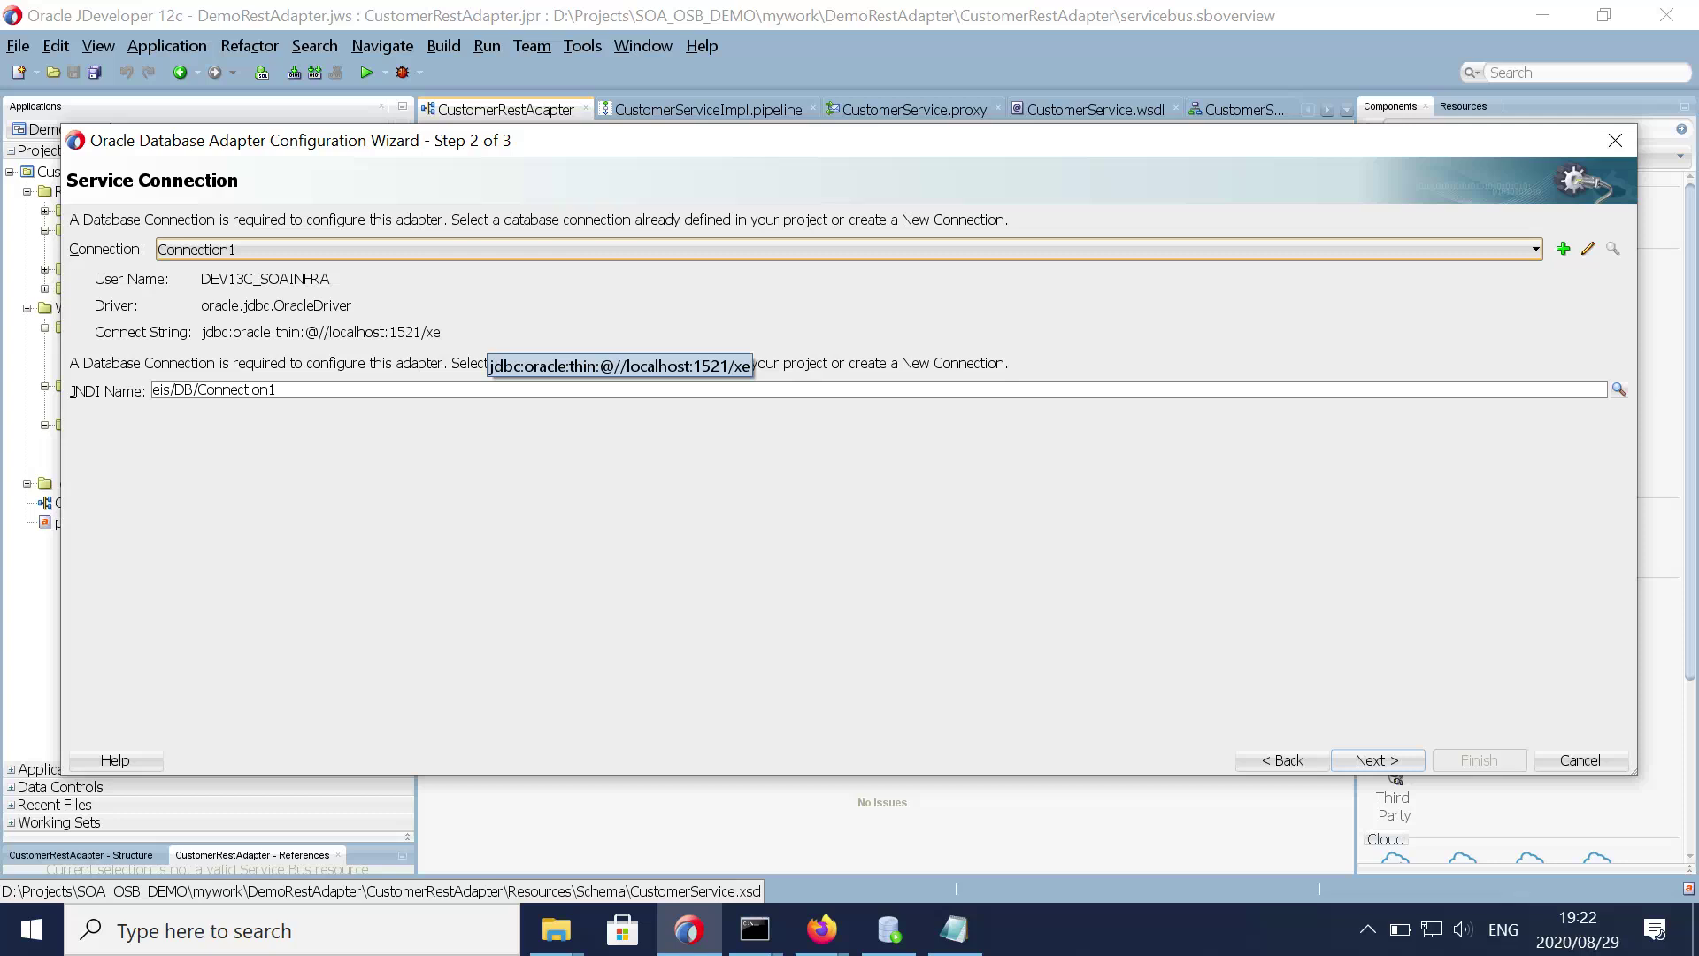
{"action": "left_click_drag", "start_coordinate": [358, 393], "coordinate": [152, 391]}
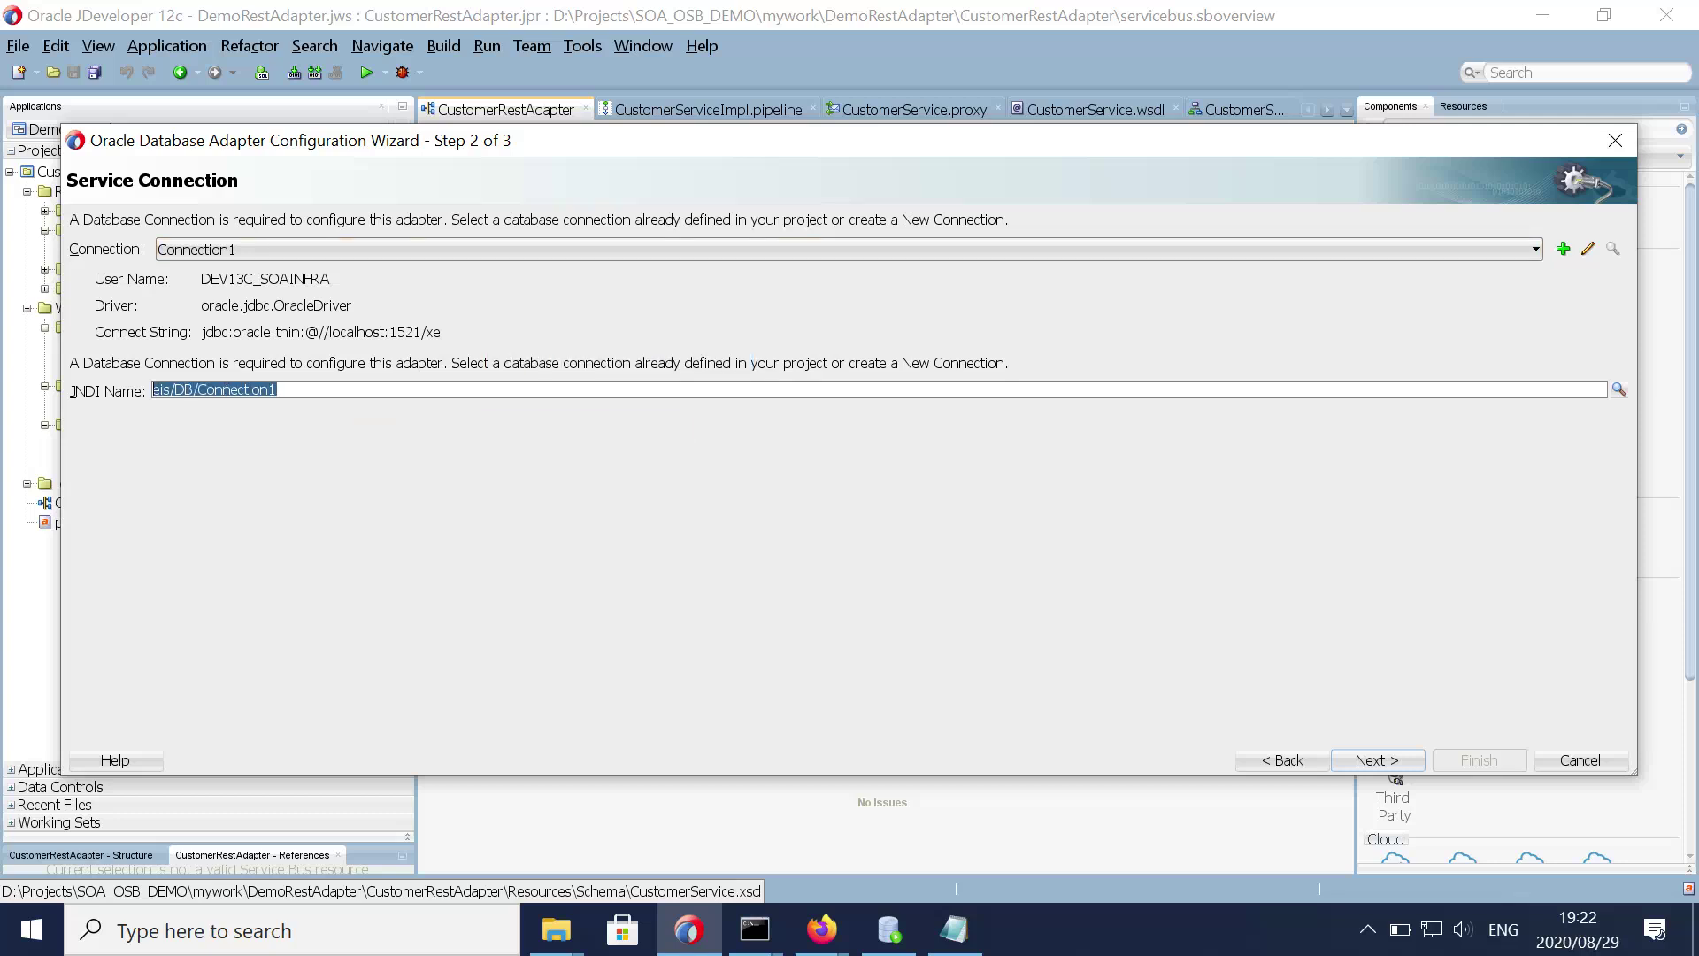
Step: Switch to the WebLogic console in Firefox and find eis/DB/Connection1 among the DbAdapter deployment's outbound connection pools
{"action": "mouse_move", "coordinate": [822, 929]}
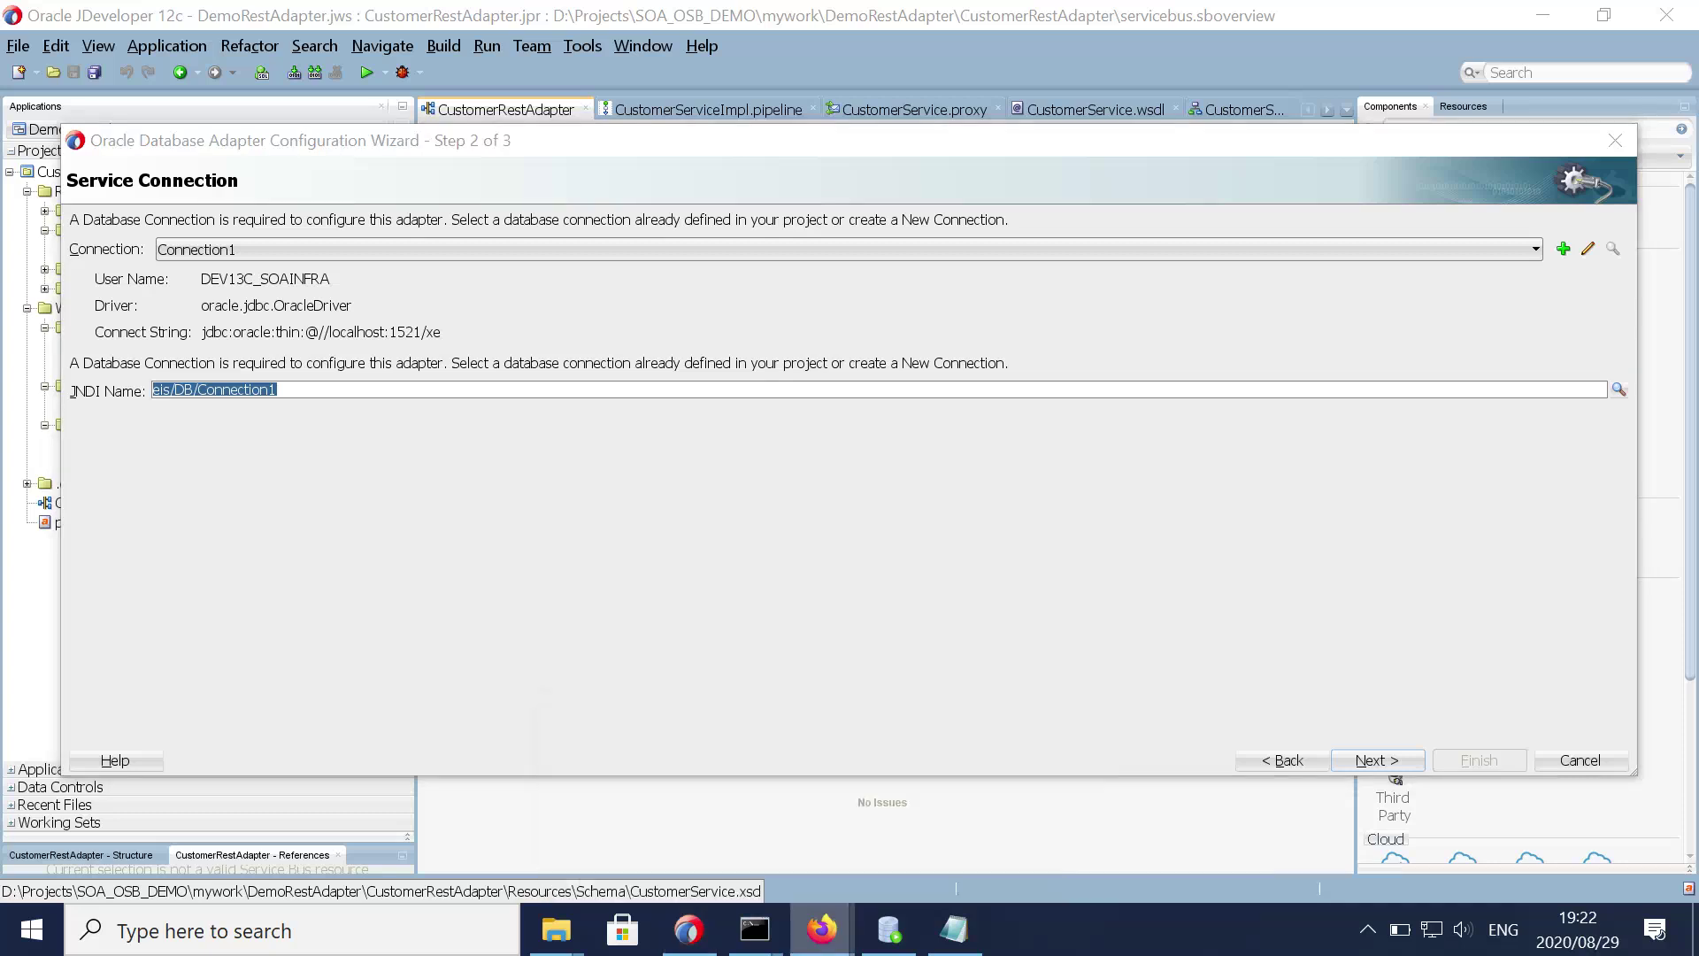
{"action": "left_click", "coordinate": [681, 797]}
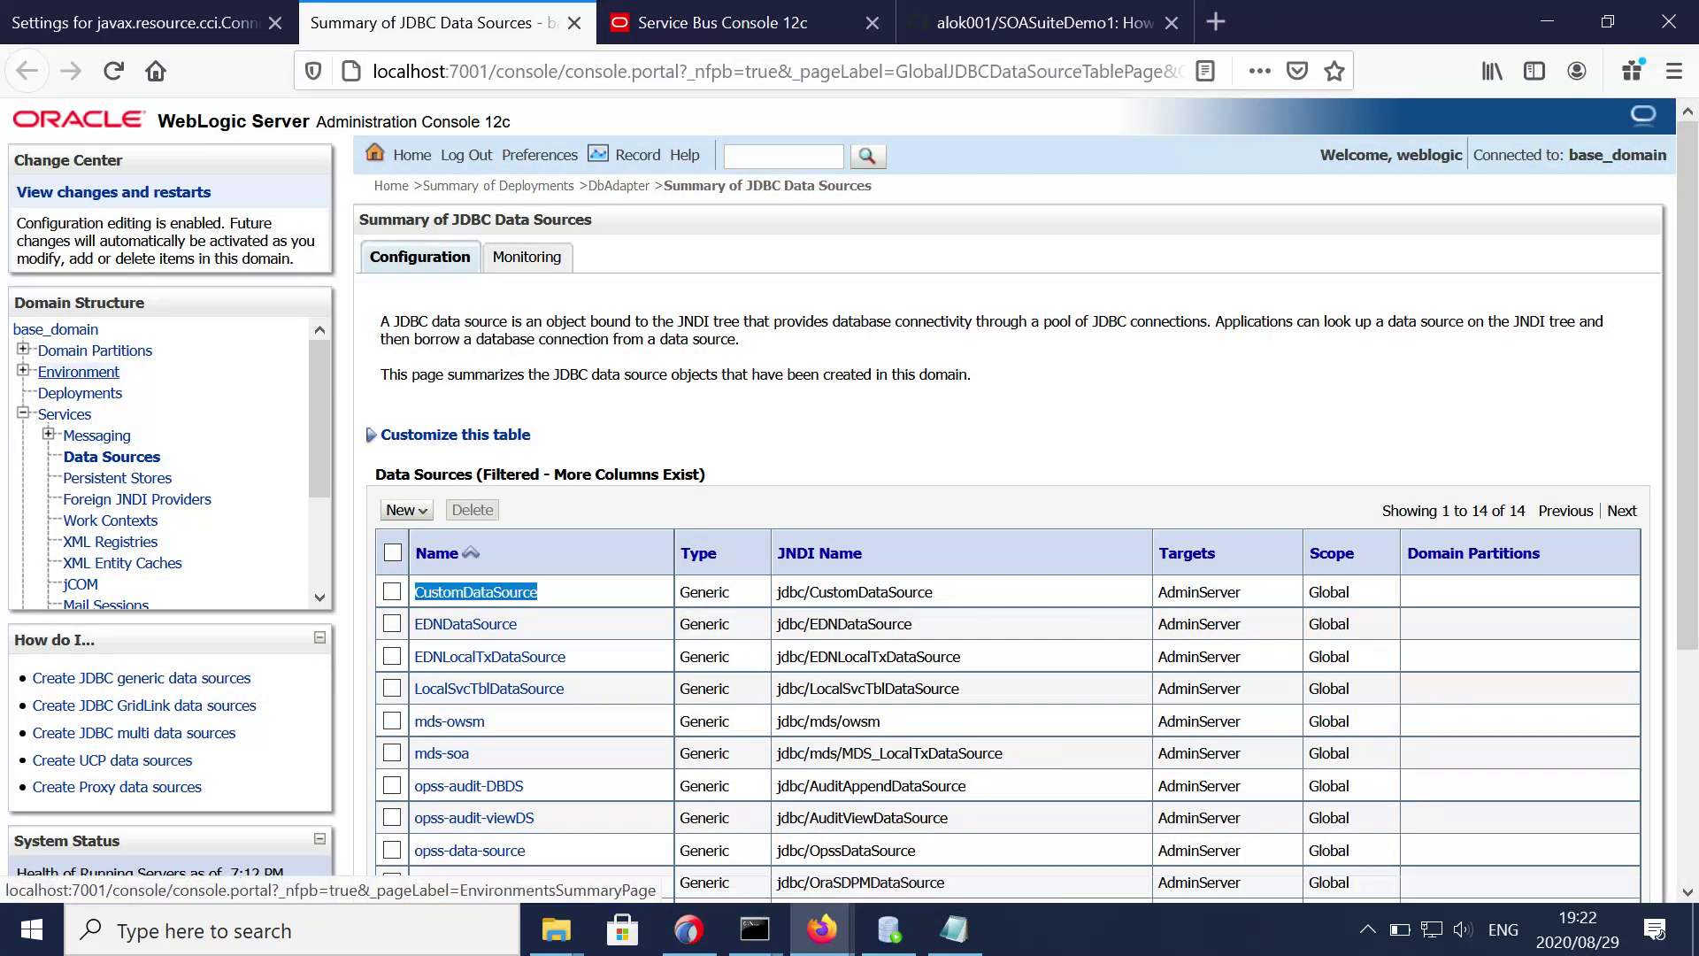
{"action": "left_click", "coordinate": [86, 395]}
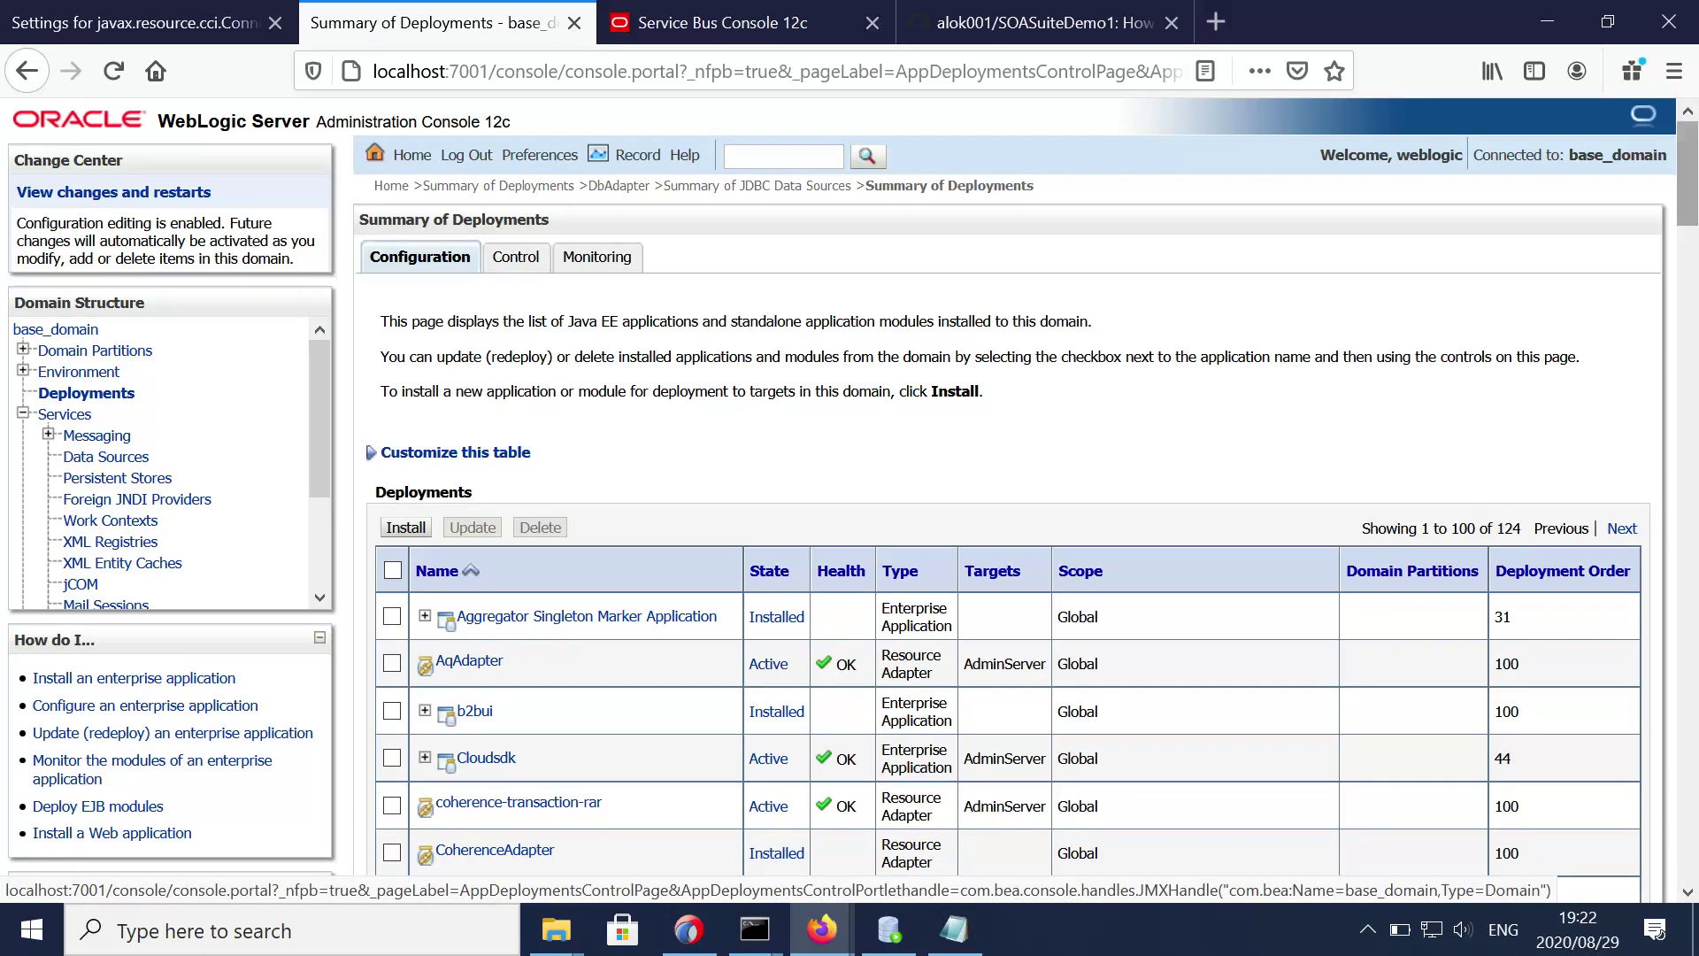
{"action": "scroll", "coordinate": [849, 487], "scroll_direction": "down", "scroll_amount": 10}
{"action": "left_click", "coordinate": [470, 133]}
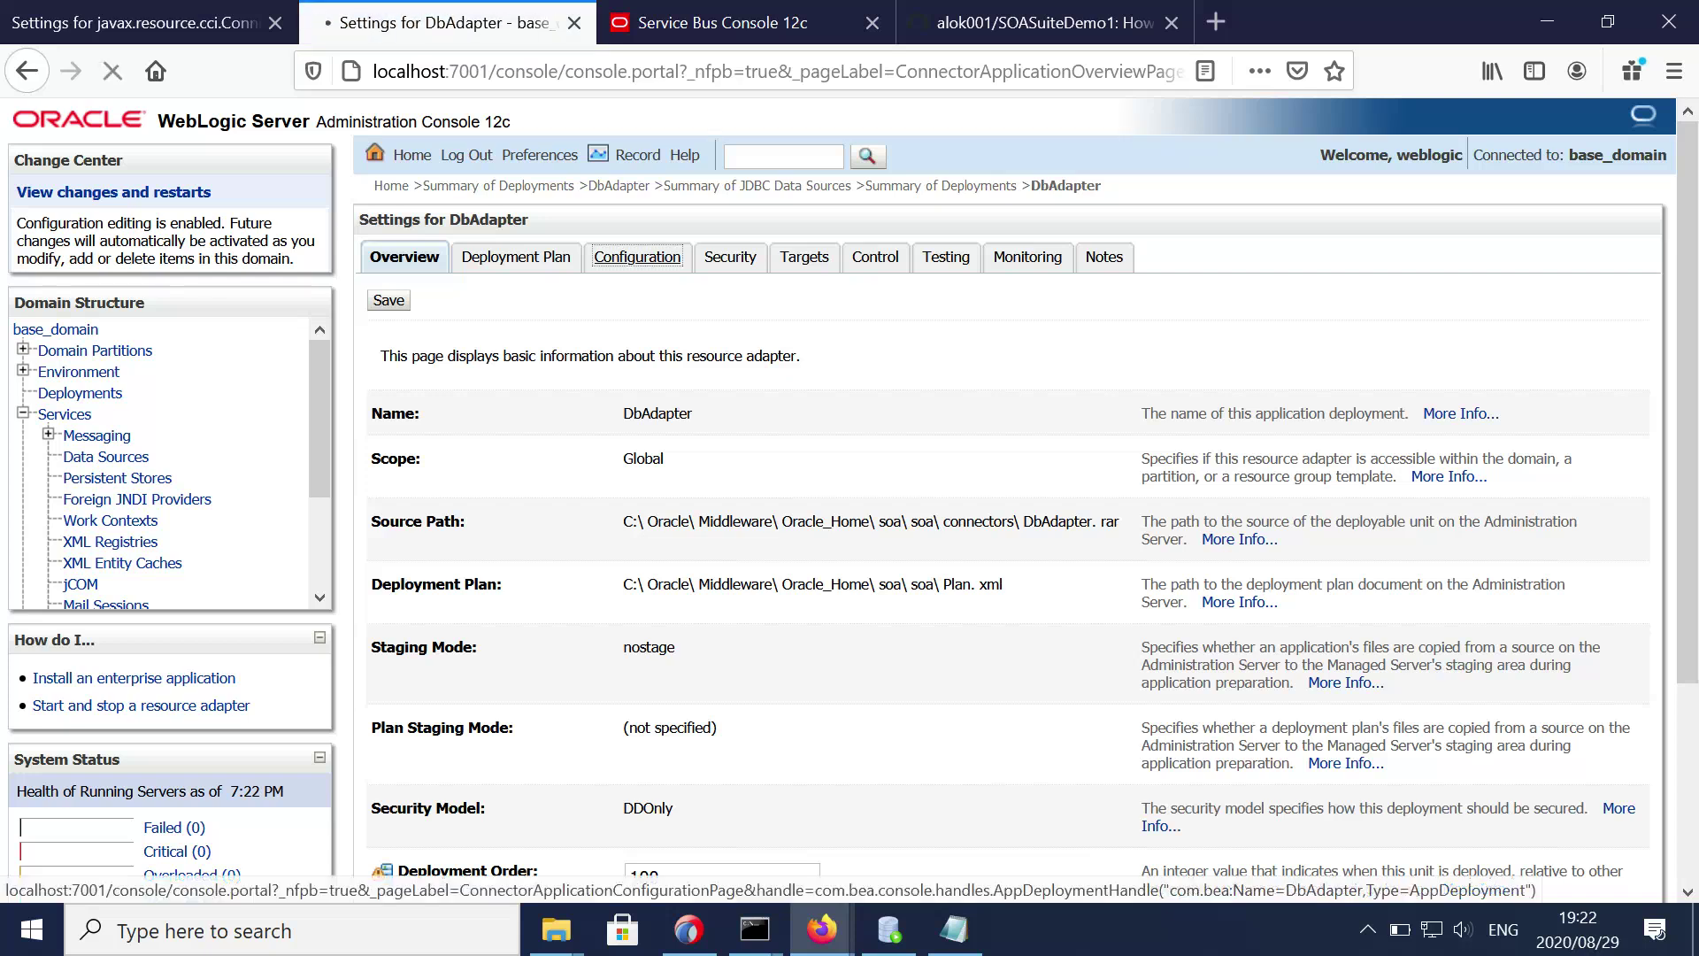
{"action": "left_click", "coordinate": [638, 257]}
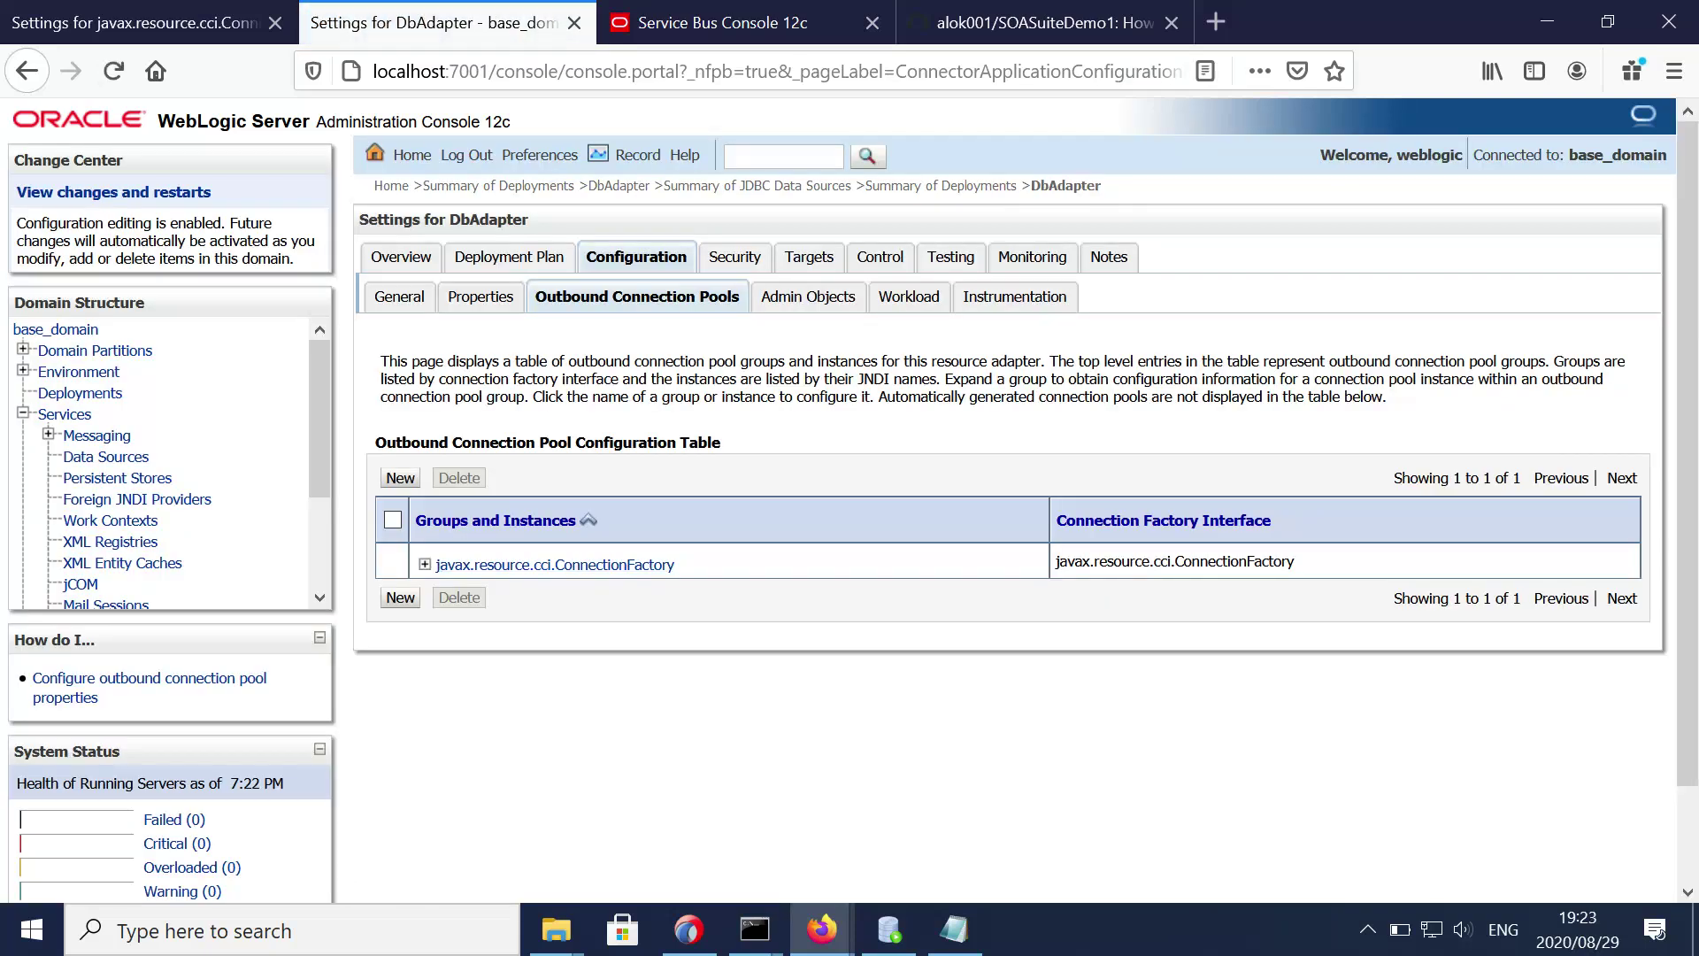
{"action": "left_click", "coordinate": [555, 564]}
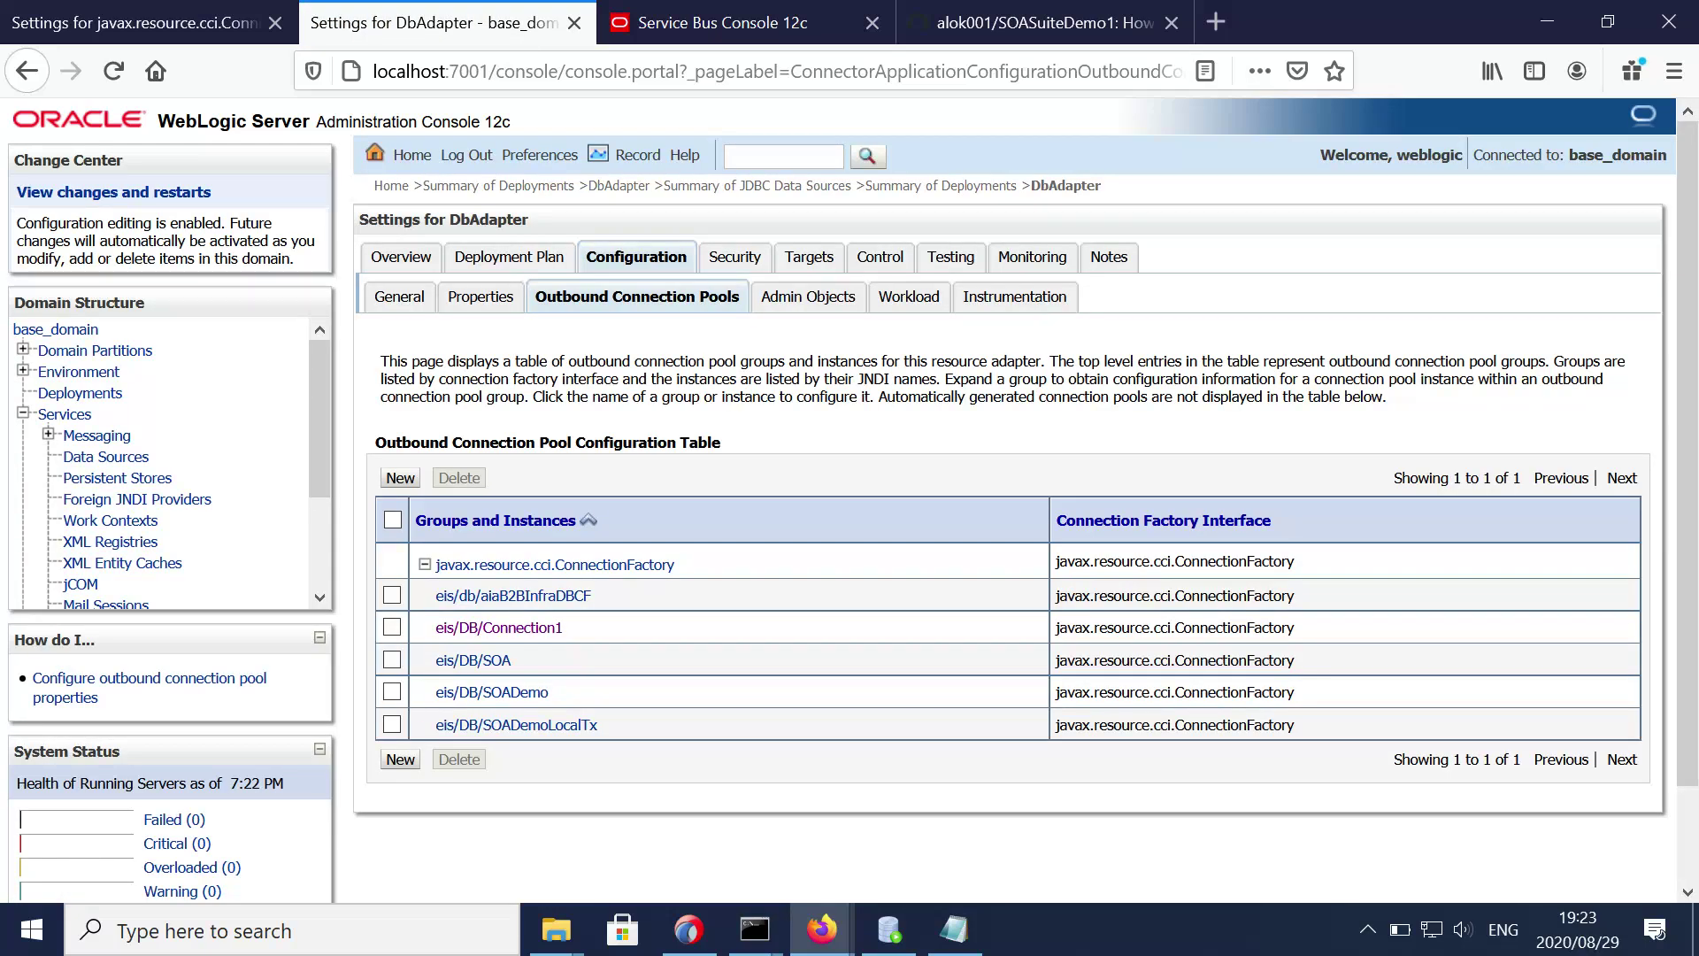
{"action": "left_click_drag", "start_coordinate": [563, 626], "coordinate": [436, 627]}
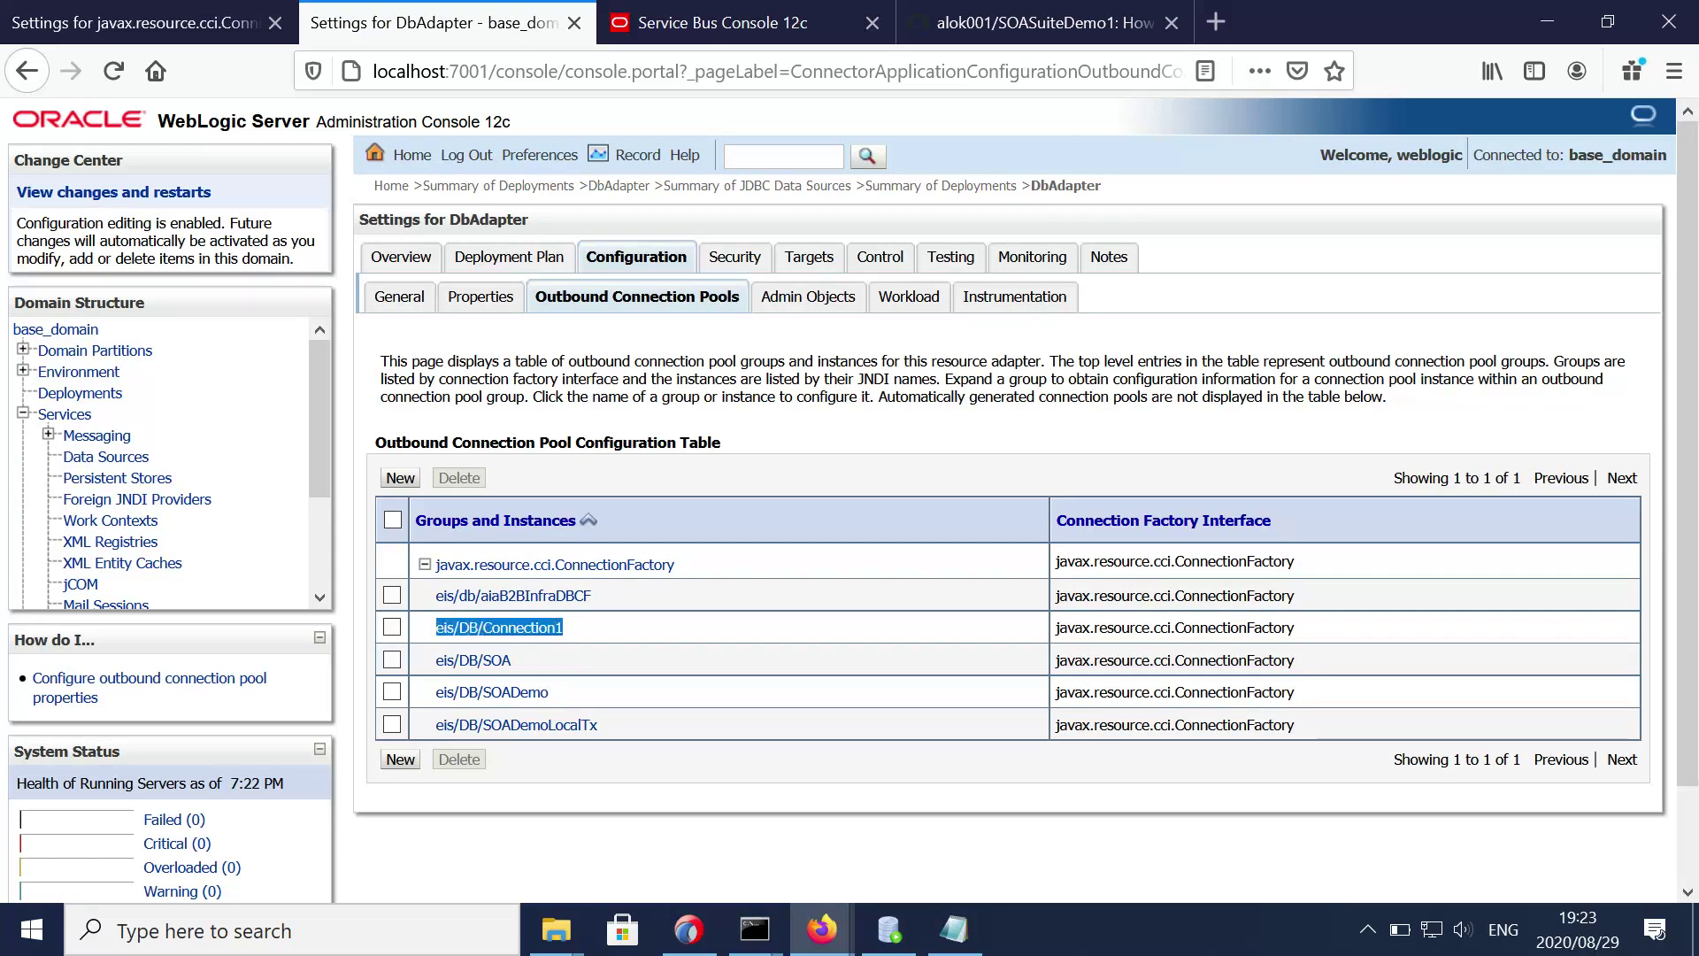
Step: Open the eis/DB/Connection1 pool and examine its XADataSourceName property and general JNDI settings
{"action": "left_click", "coordinate": [513, 628]}
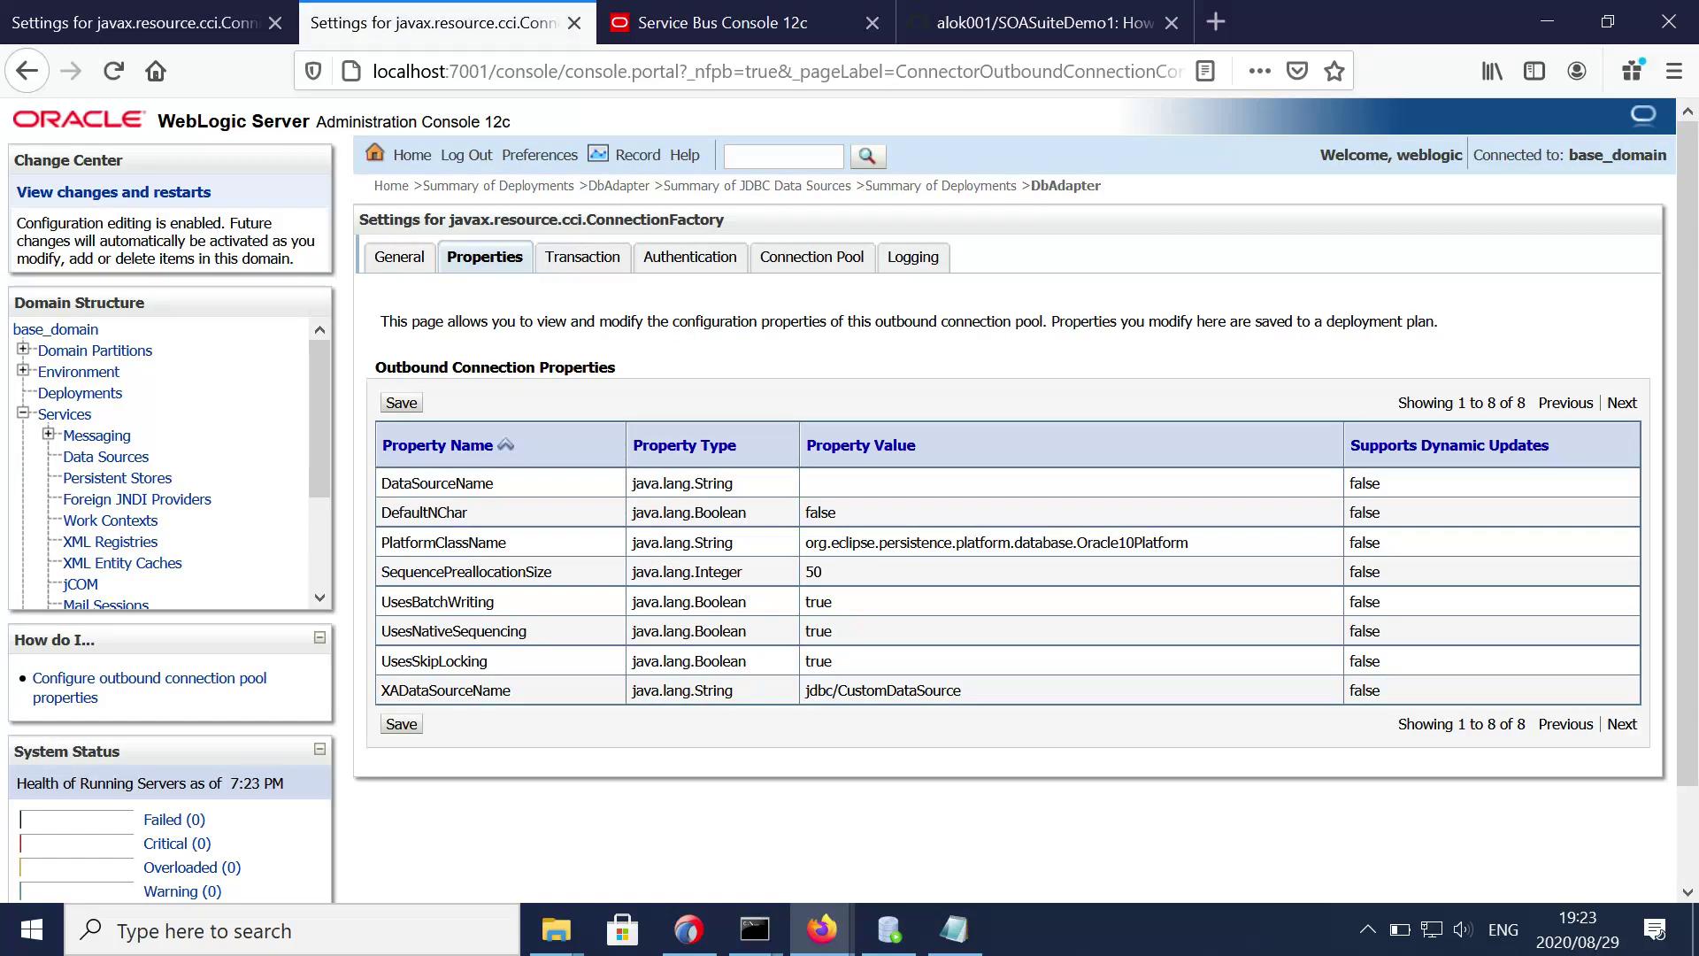
{"action": "left_click_drag", "start_coordinate": [962, 691], "coordinate": [809, 691]}
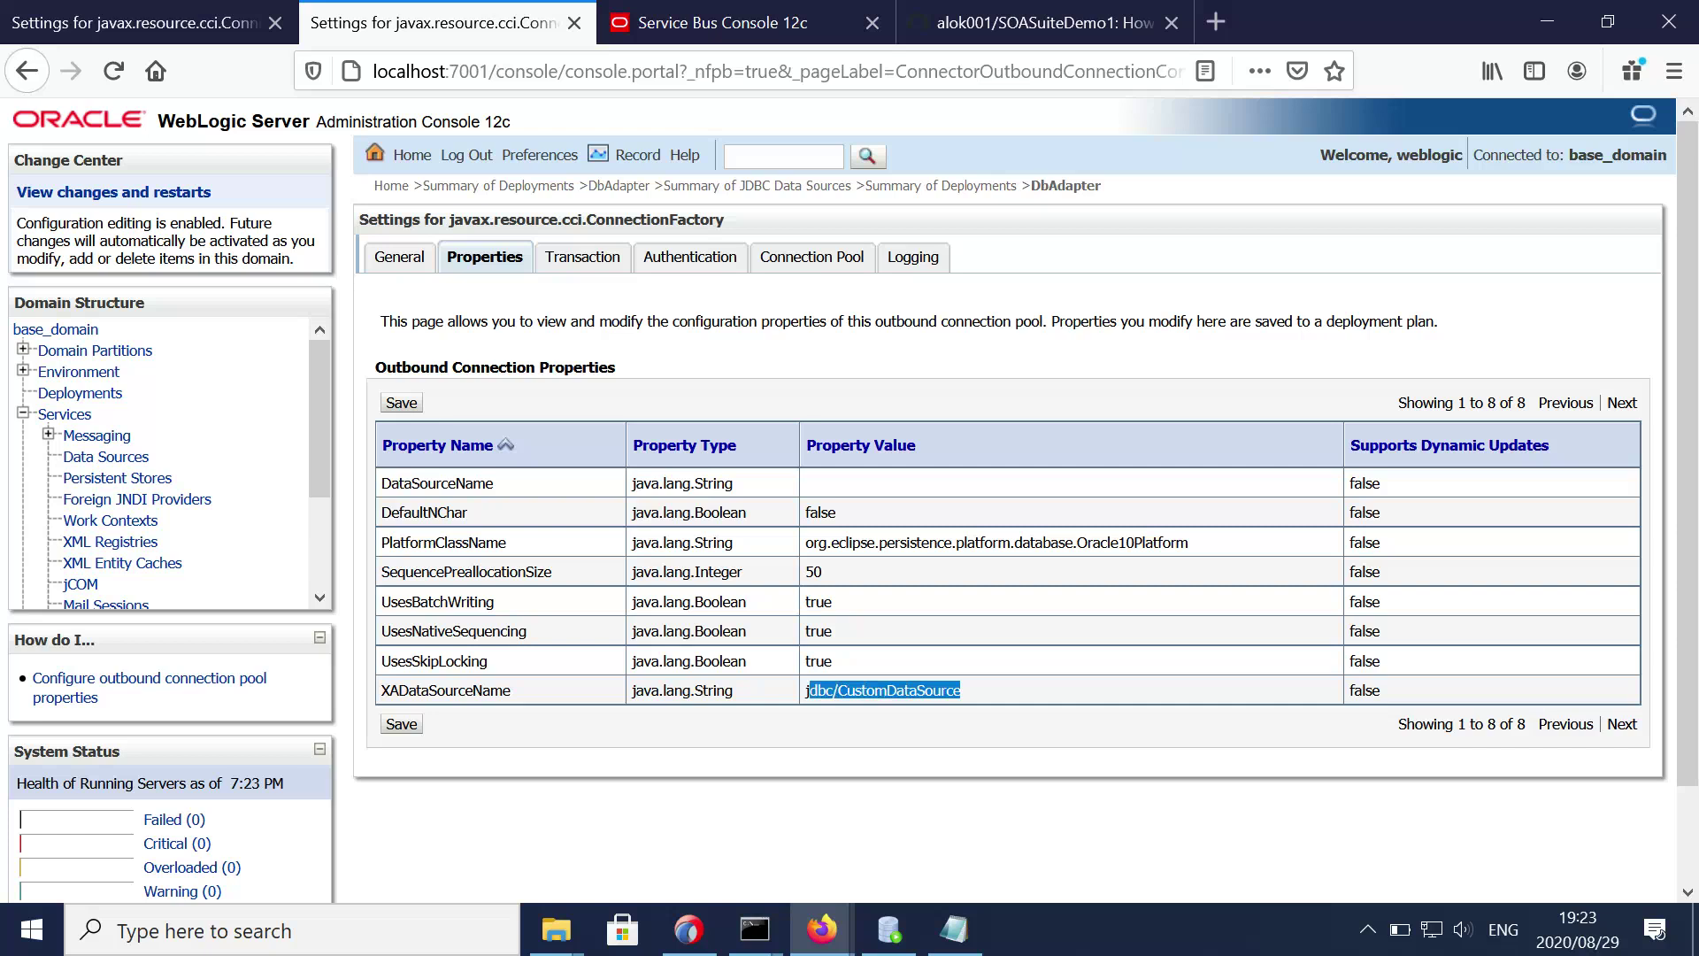
{"action": "left_click", "coordinate": [810, 690]}
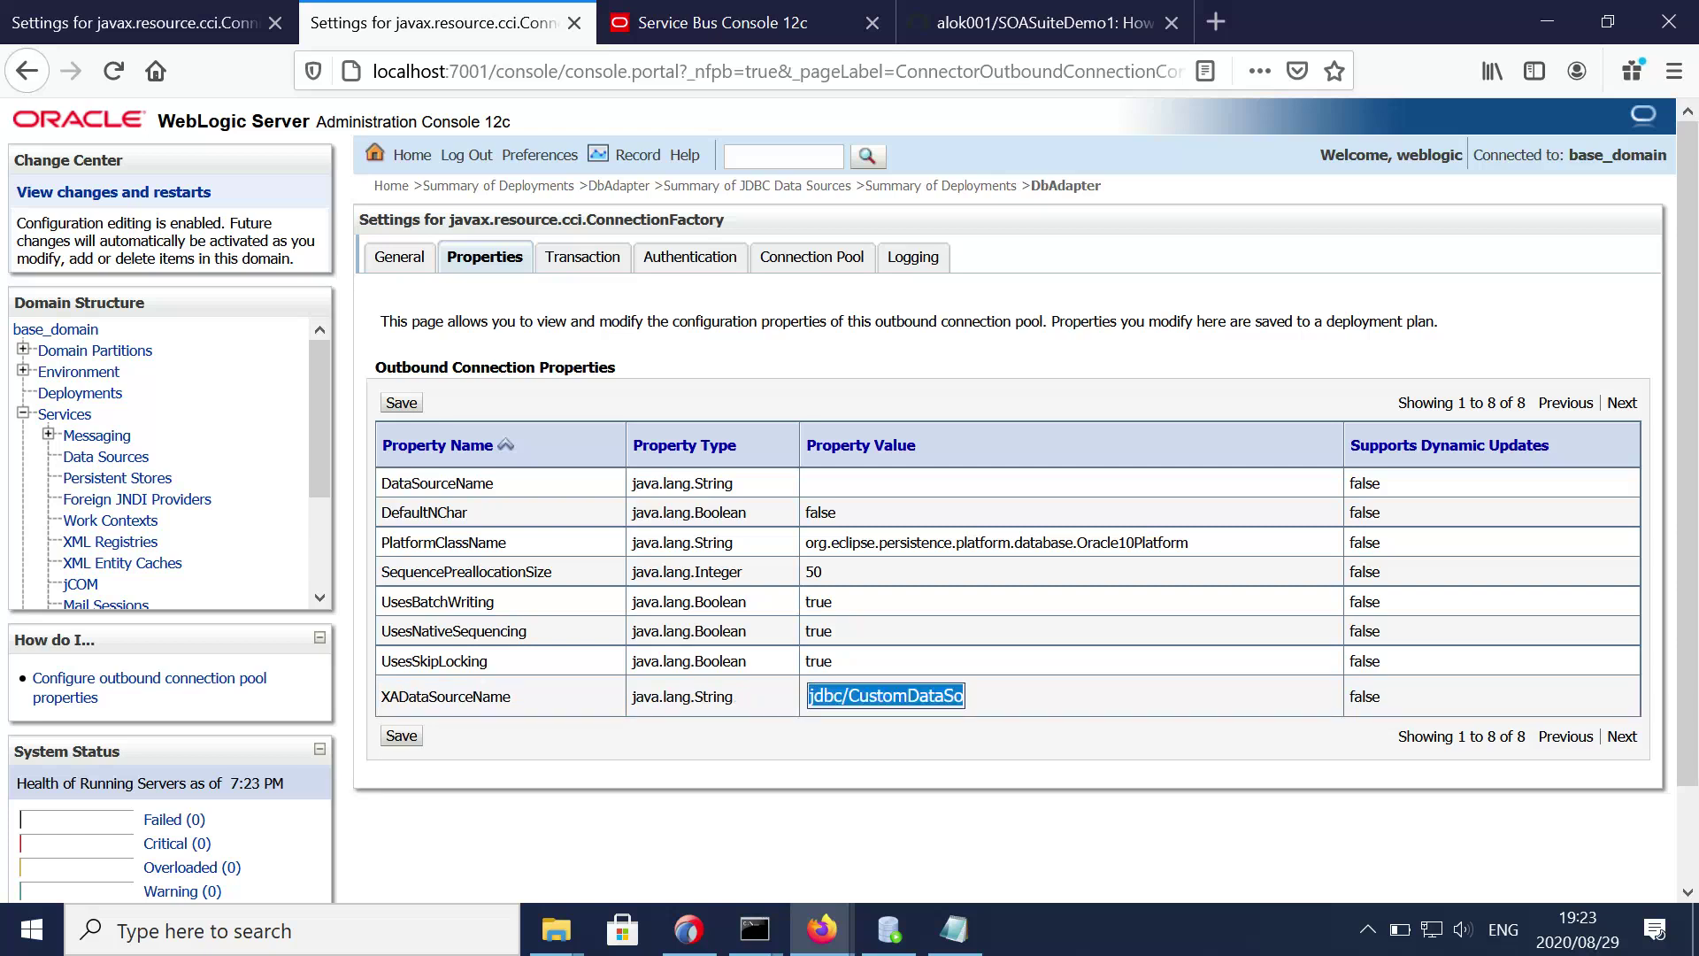
{"action": "key", "text": "Return"}
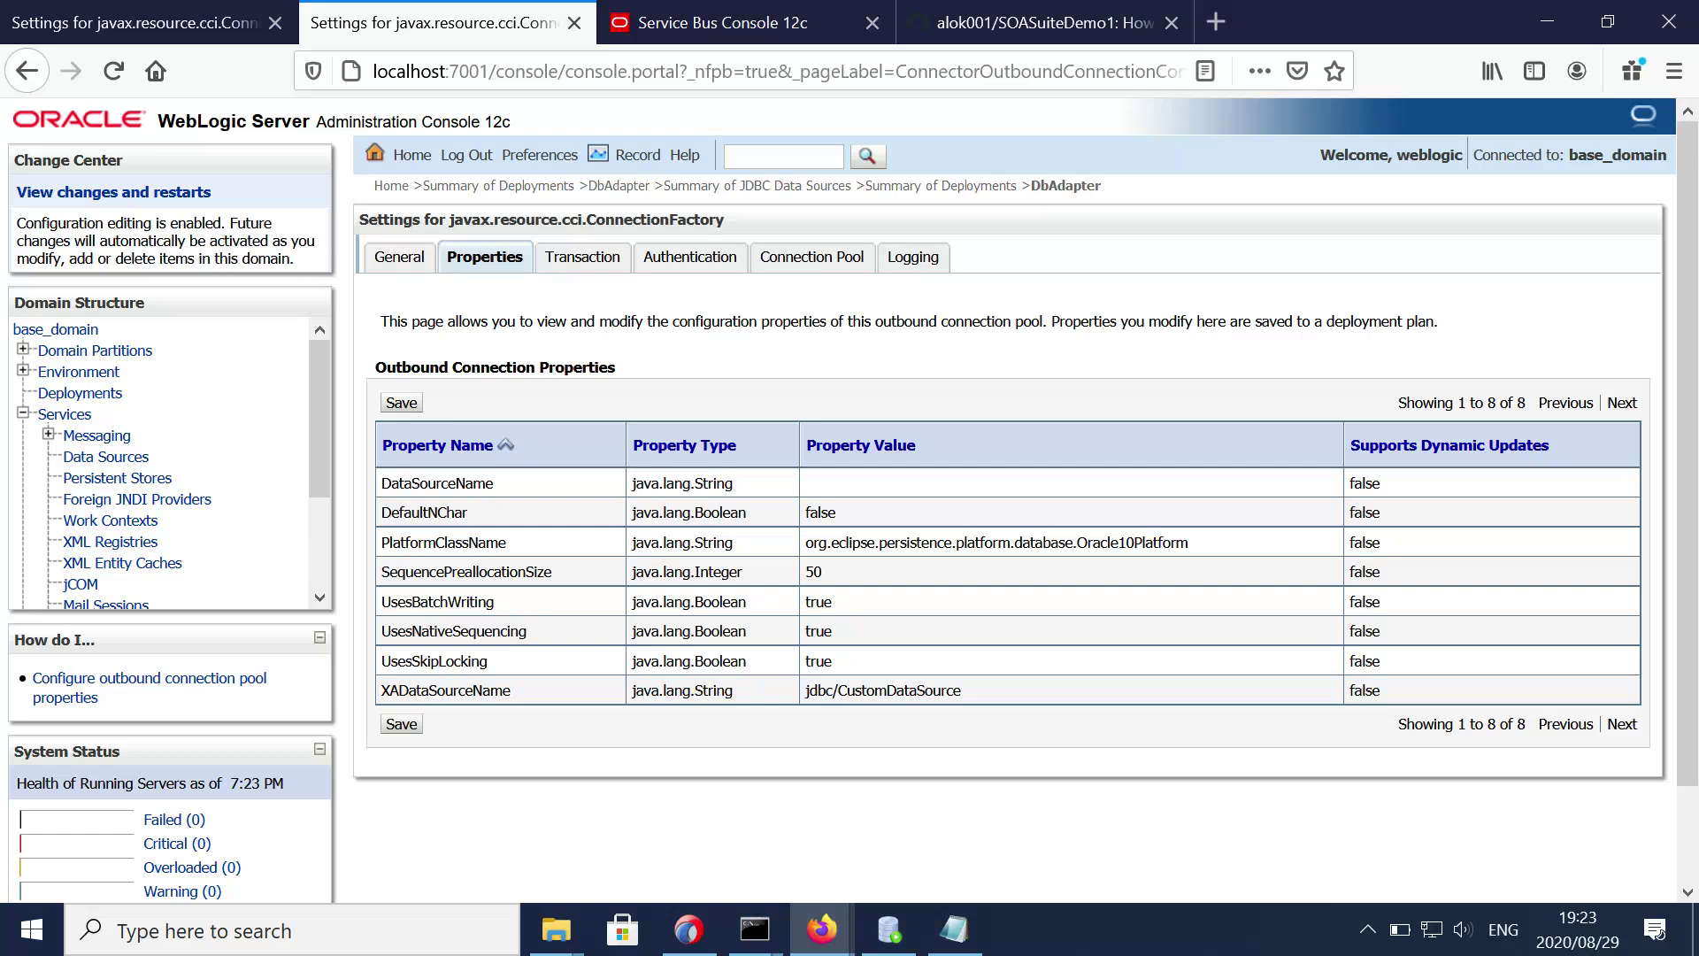
{"action": "left_click", "coordinate": [399, 257]}
Step: Return to the adapter wizard in JDeveloper and examine the package part of RemoveCustomerService's stored procedure
{"action": "mouse_move", "coordinate": [688, 929]}
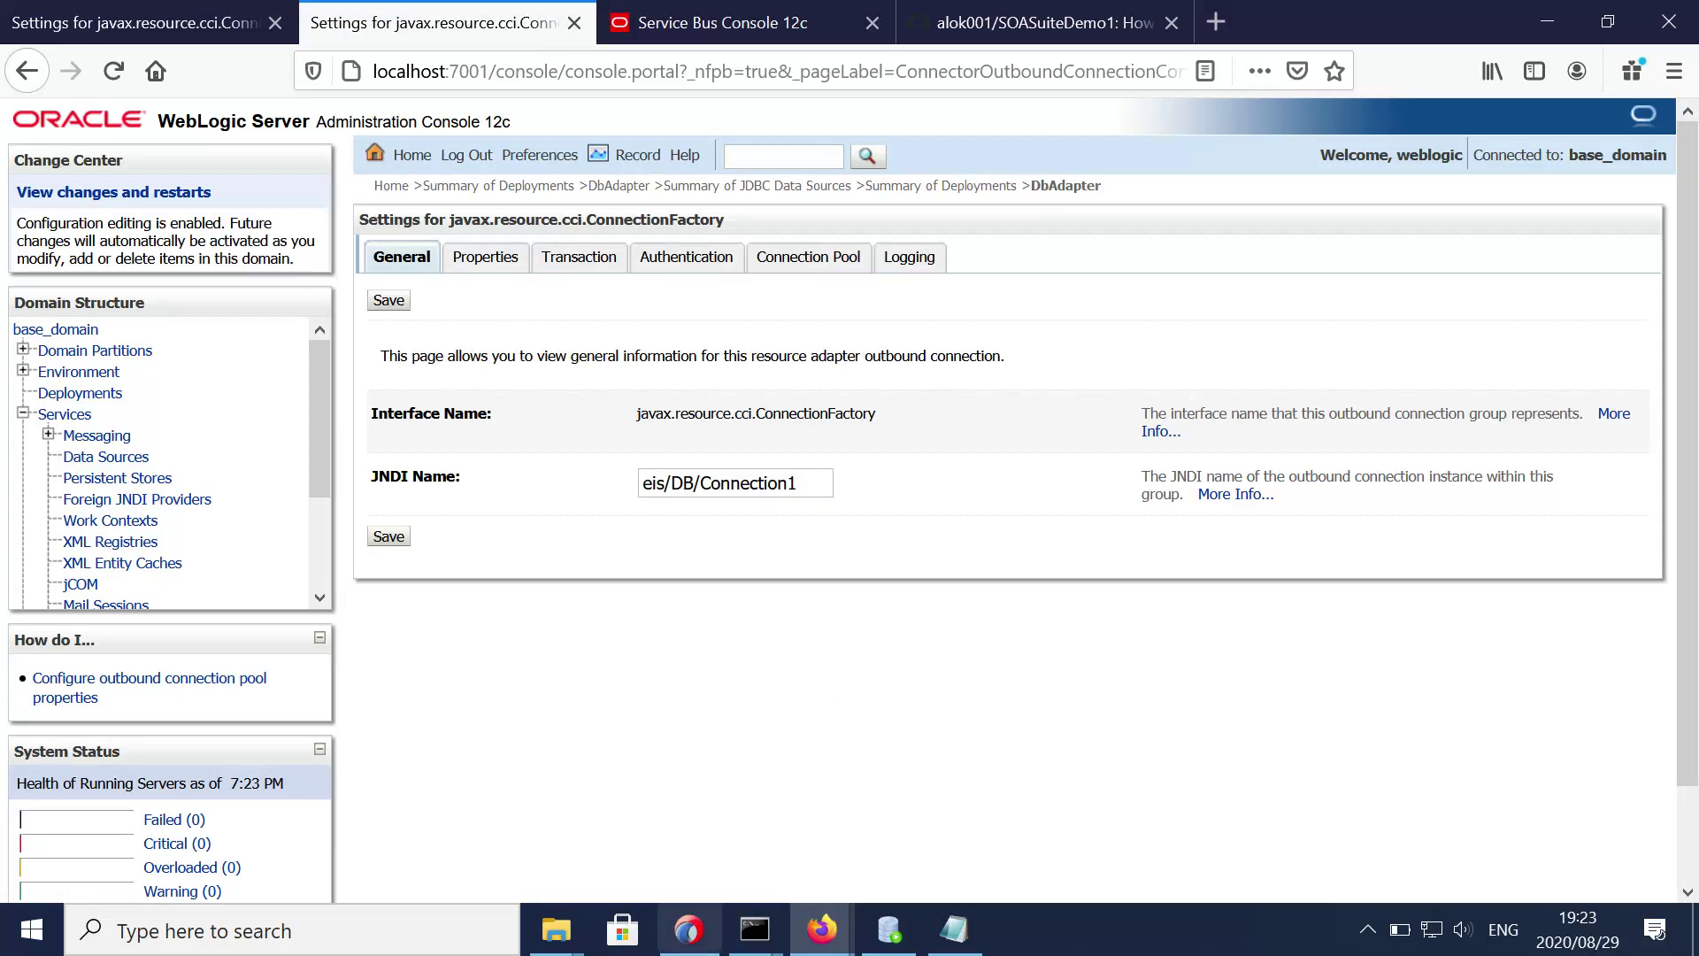
{"action": "left_click", "coordinate": [689, 929]}
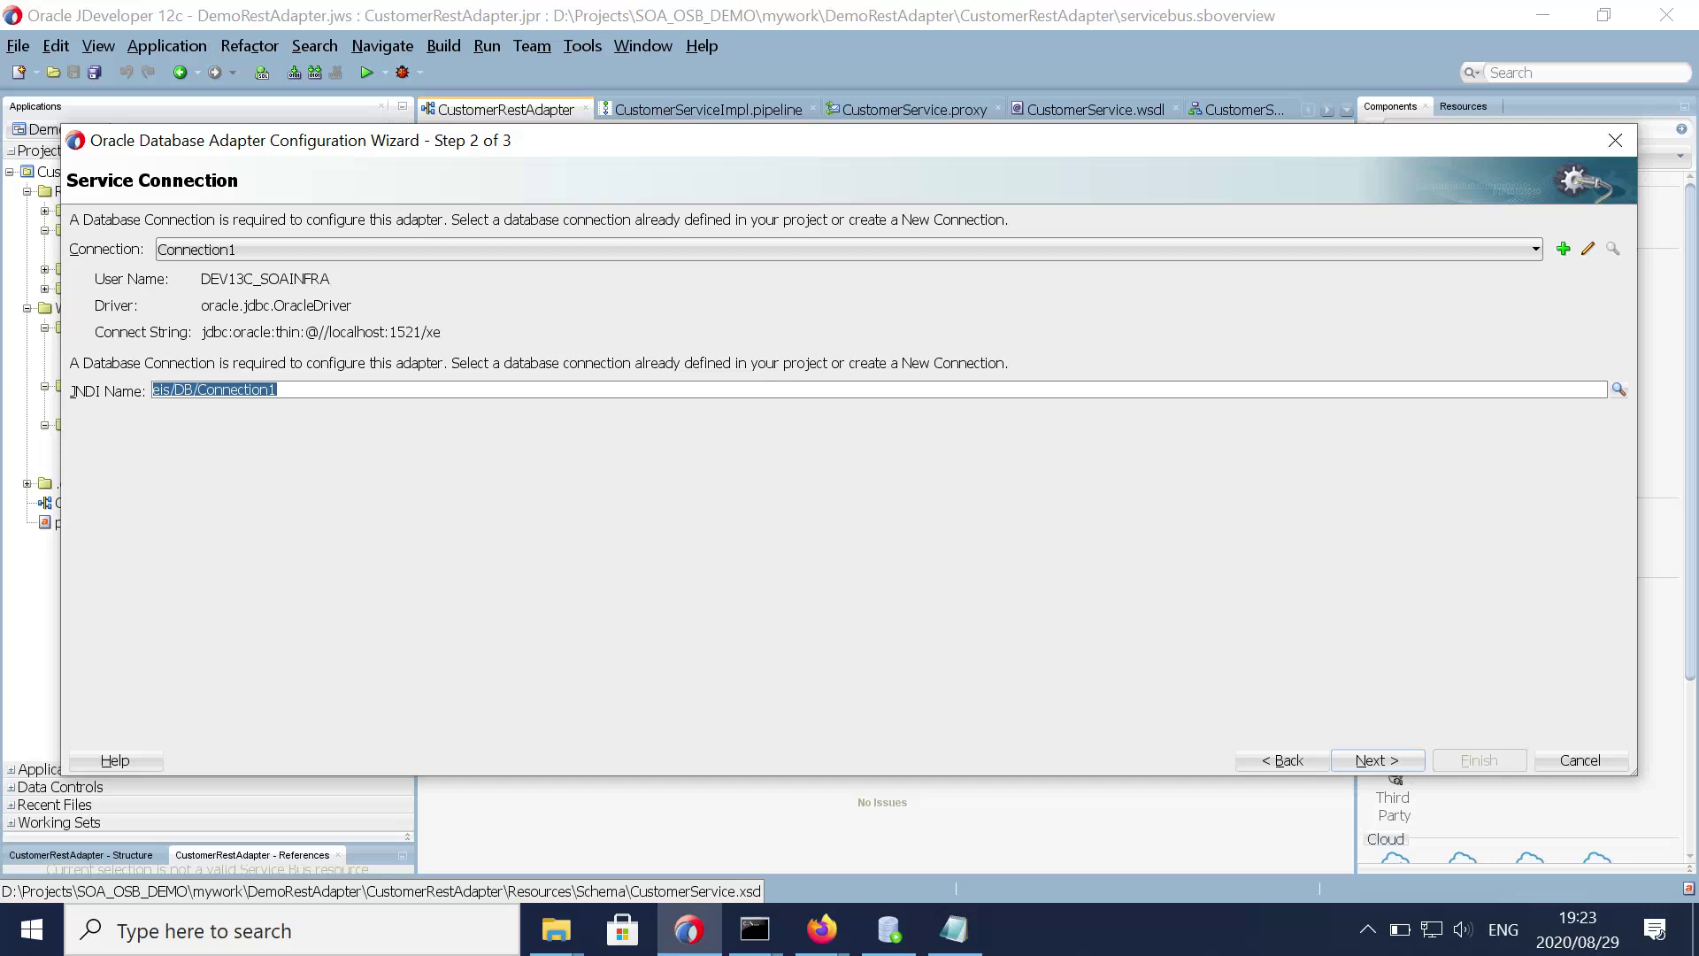
{"action": "left_click", "coordinate": [282, 389]}
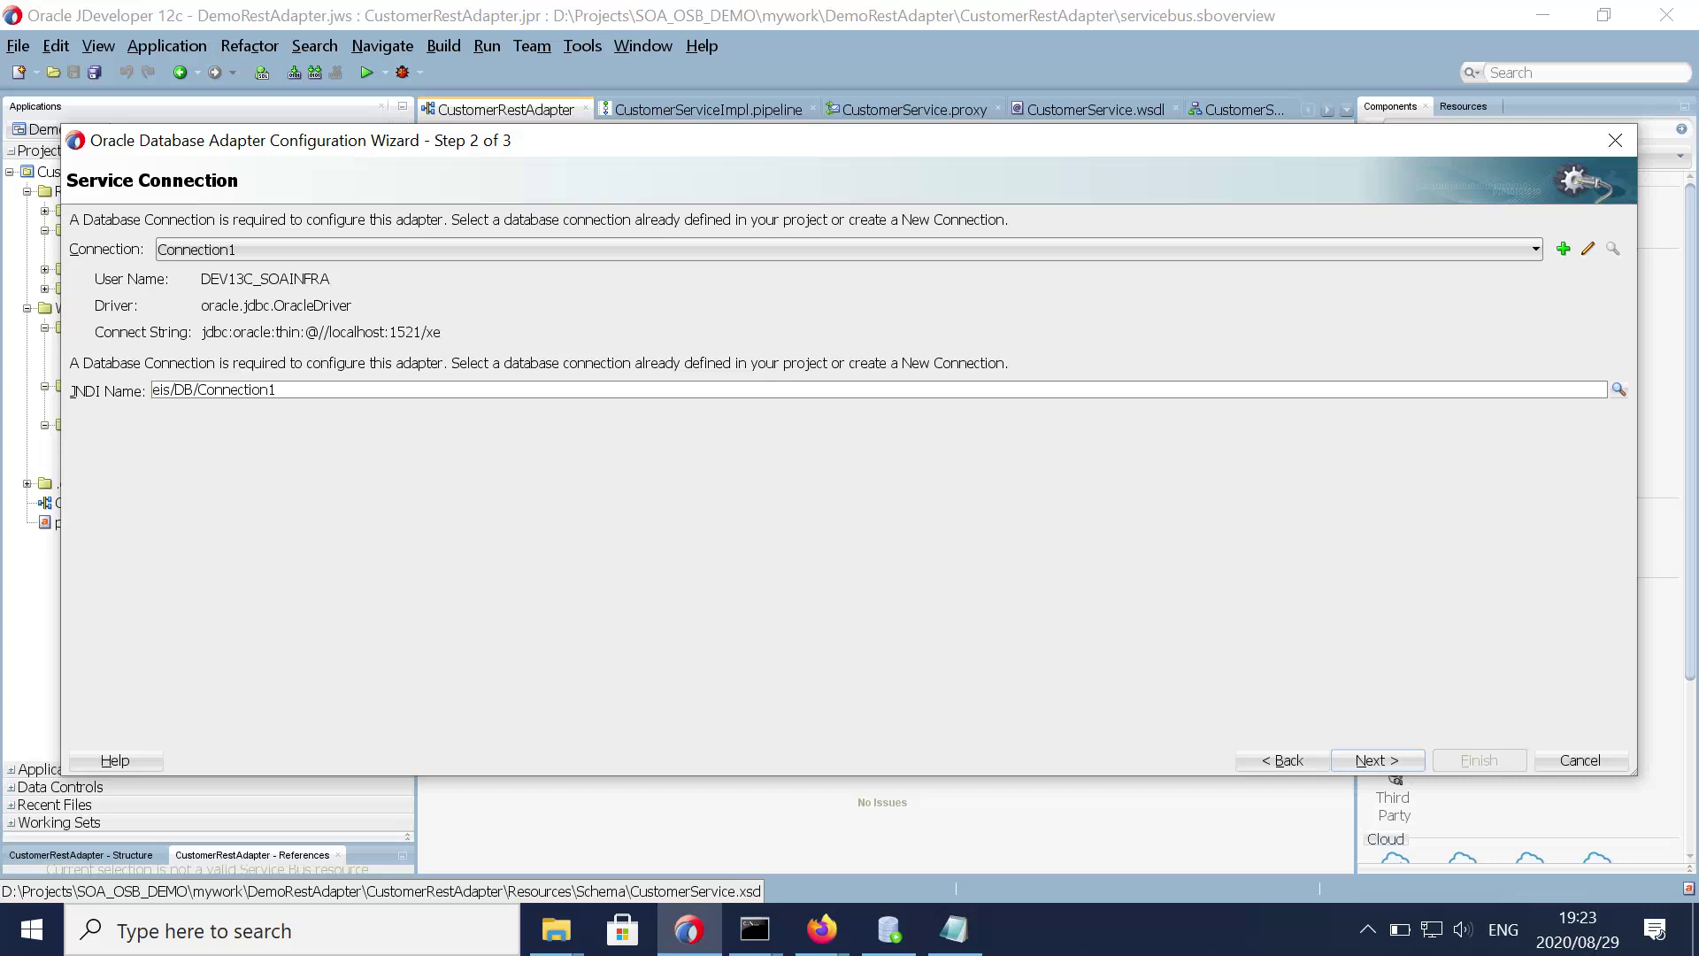
{"action": "left_click", "coordinate": [1379, 760]}
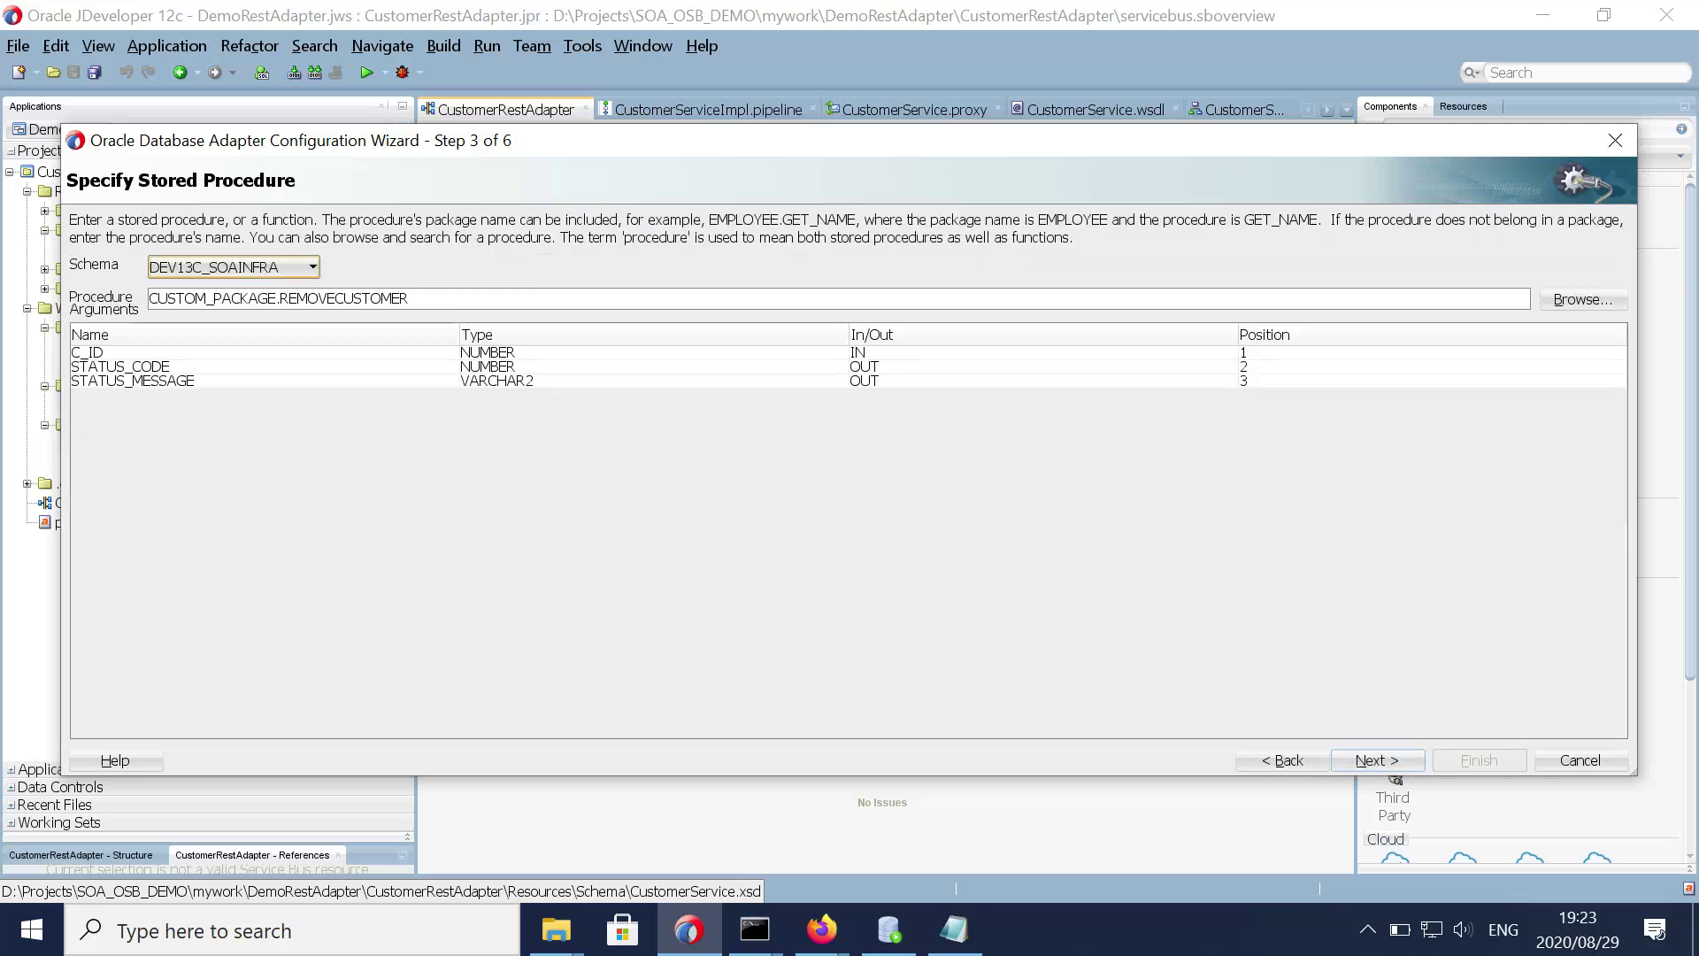
{"action": "left_click_drag", "start_coordinate": [277, 298], "coordinate": [149, 298]}
Step: Switch to SQL Developer and locate custom_package and its addCustomer procedure in the CUSTOM_PACKAGE specification
{"action": "left_click", "coordinate": [889, 930]}
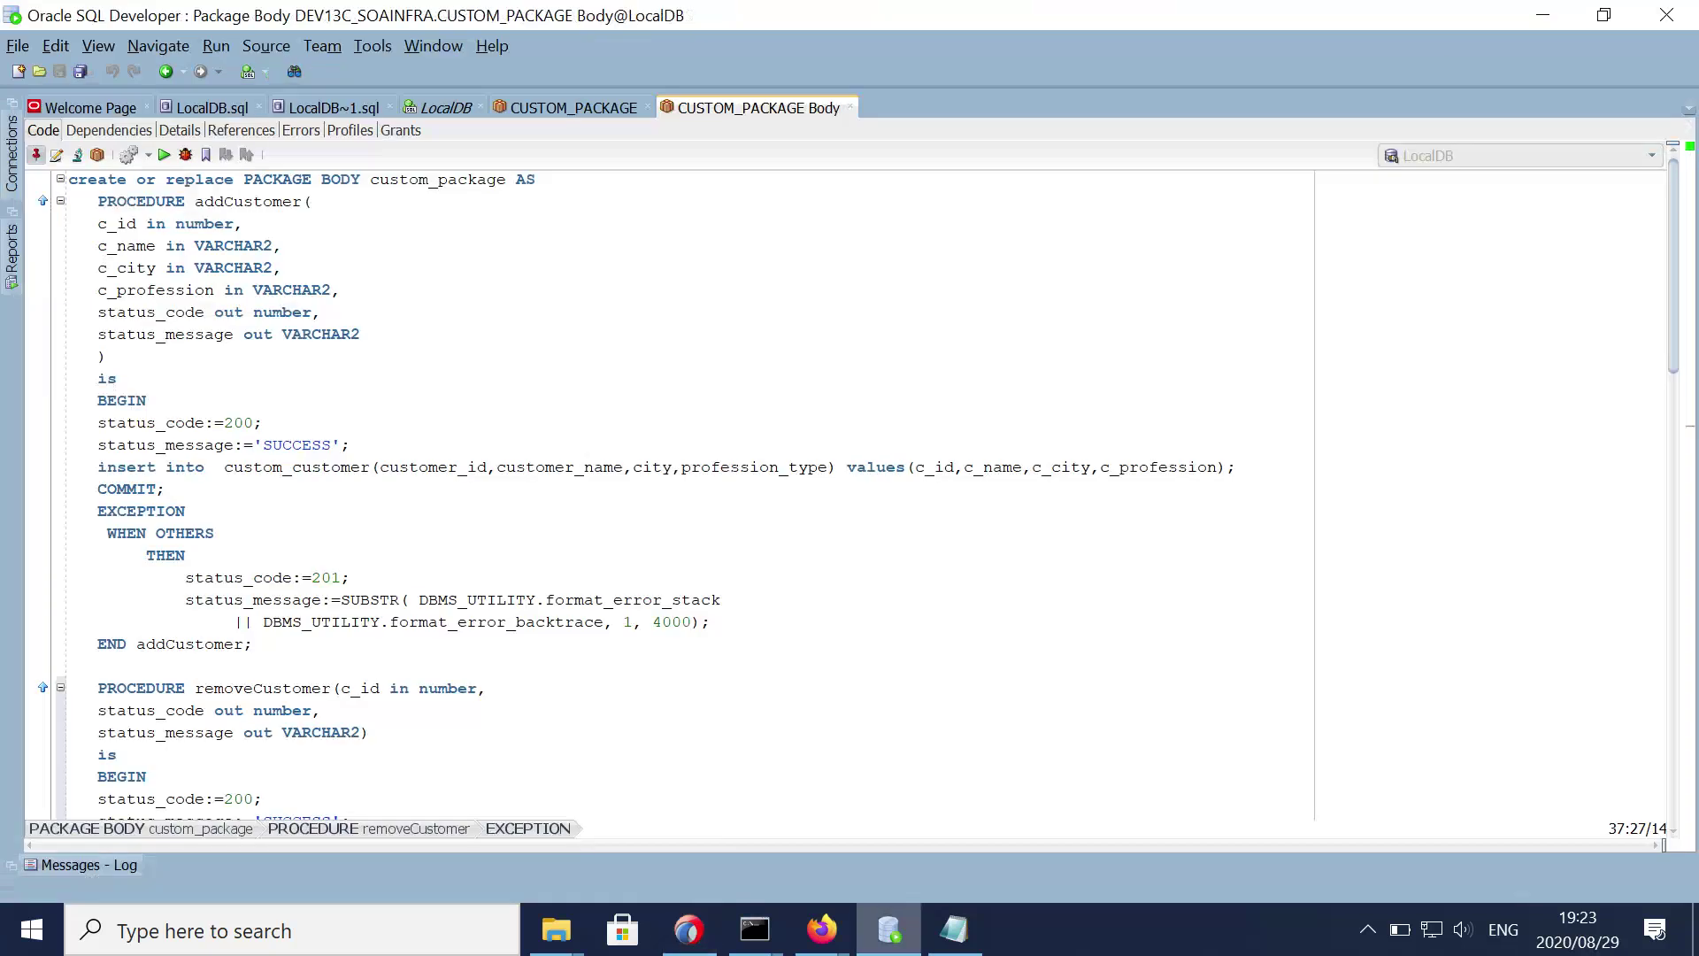
{"action": "left_click", "coordinate": [574, 107]}
{"action": "double_click", "coordinate": [389, 185]}
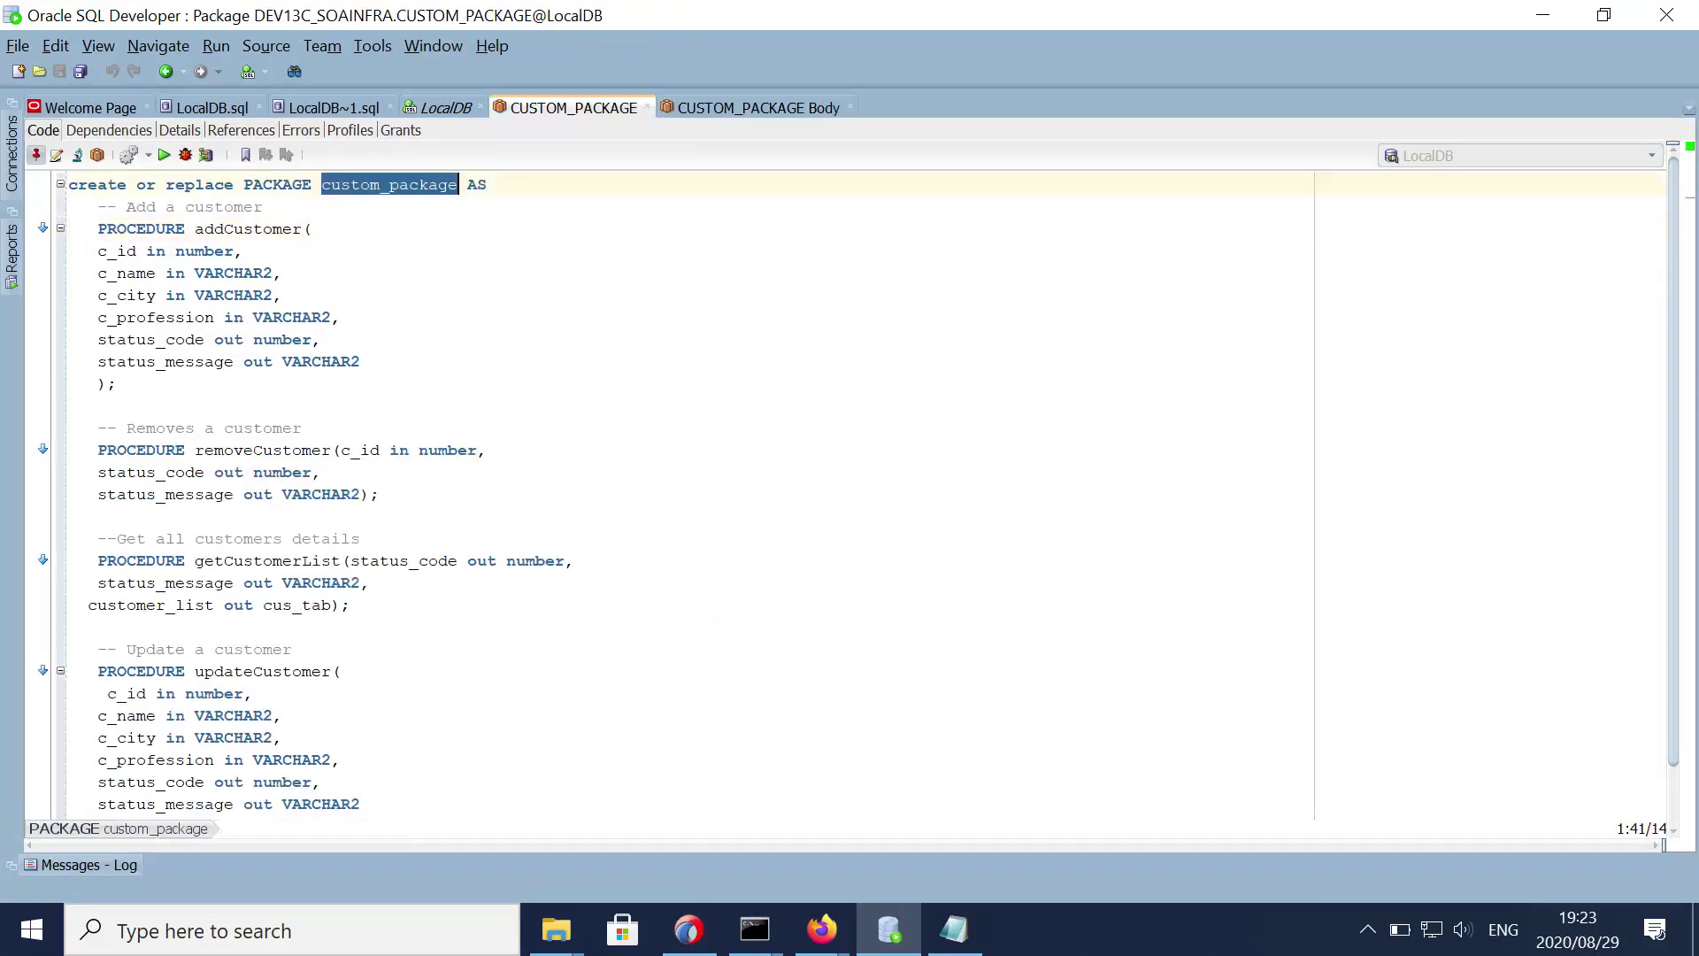
{"action": "double_click", "coordinate": [255, 228]}
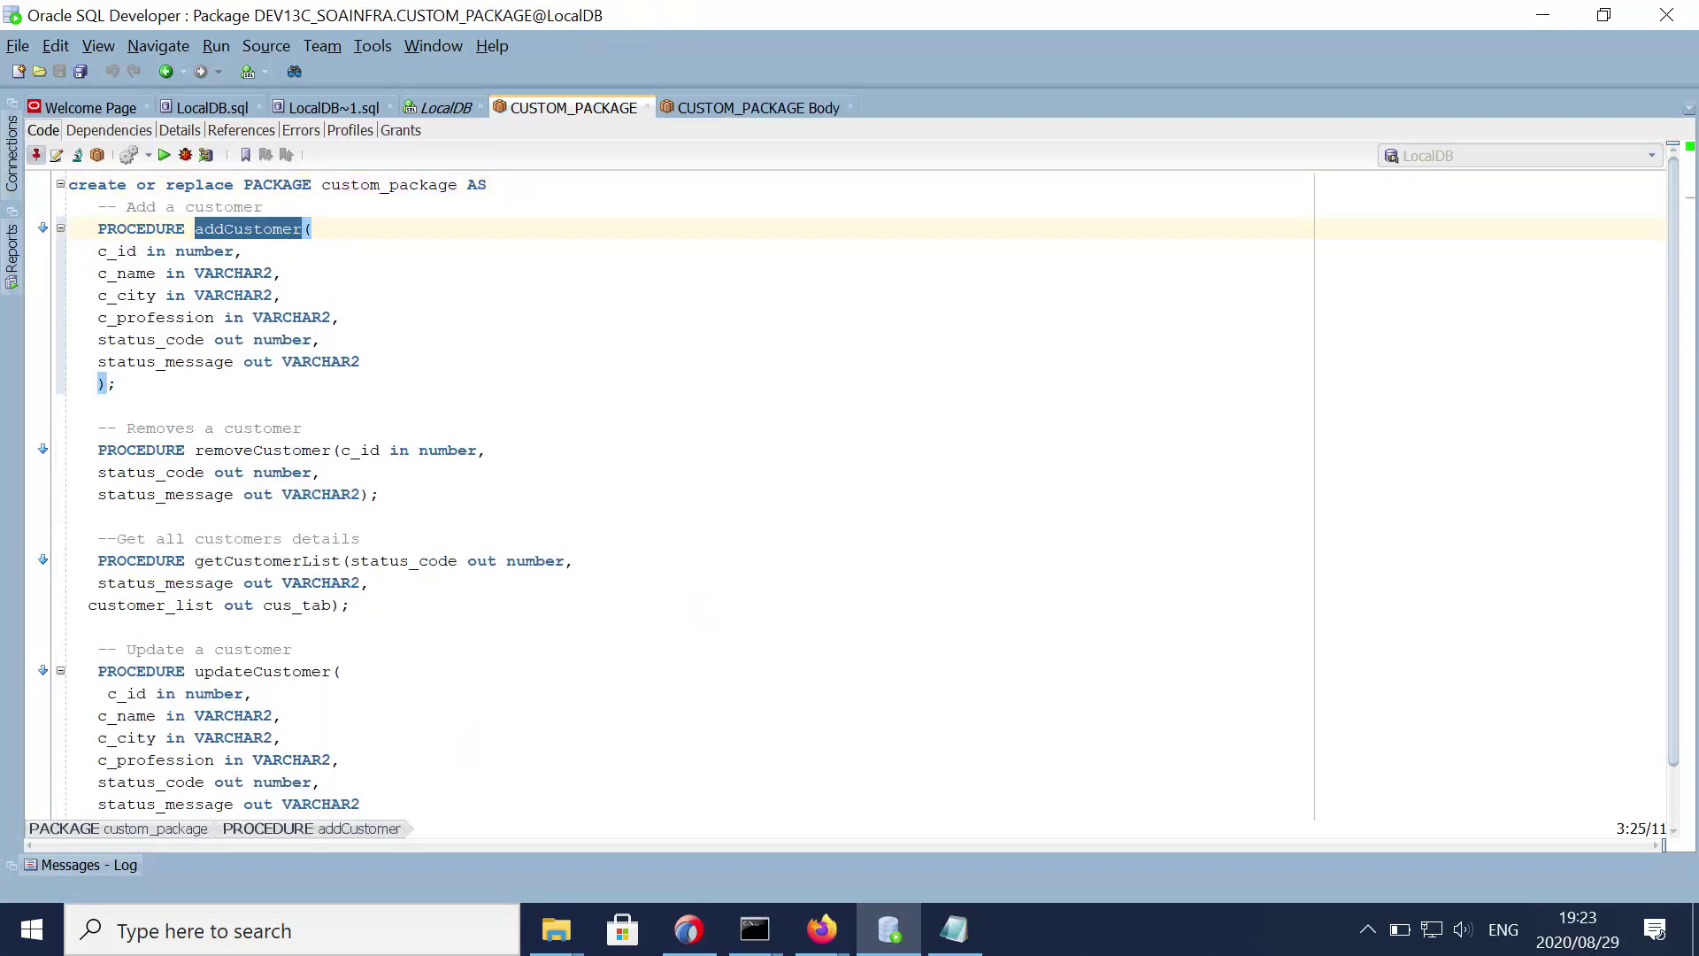
Step: Compare the full procedure name in the JDeveloper wizard with the removeCustomer procedure in SQL Developer's CUSTOM_PACKAGE specification
{"action": "left_click", "coordinate": [689, 930]}
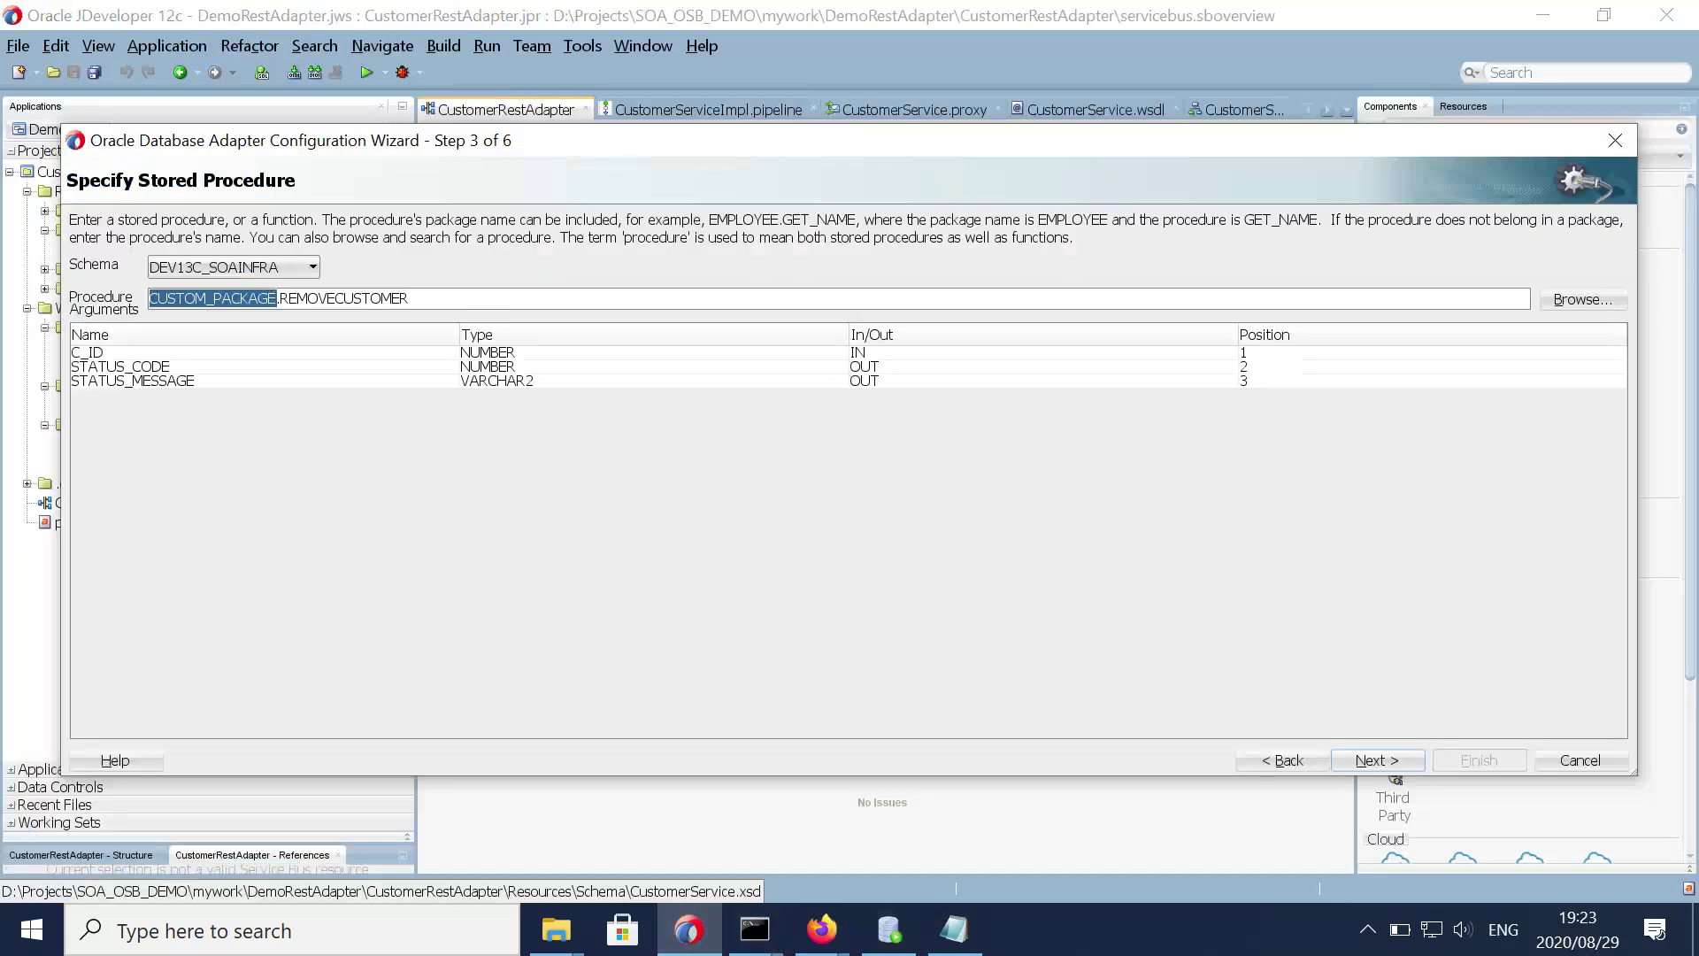
{"action": "triple_click", "coordinate": [221, 299]}
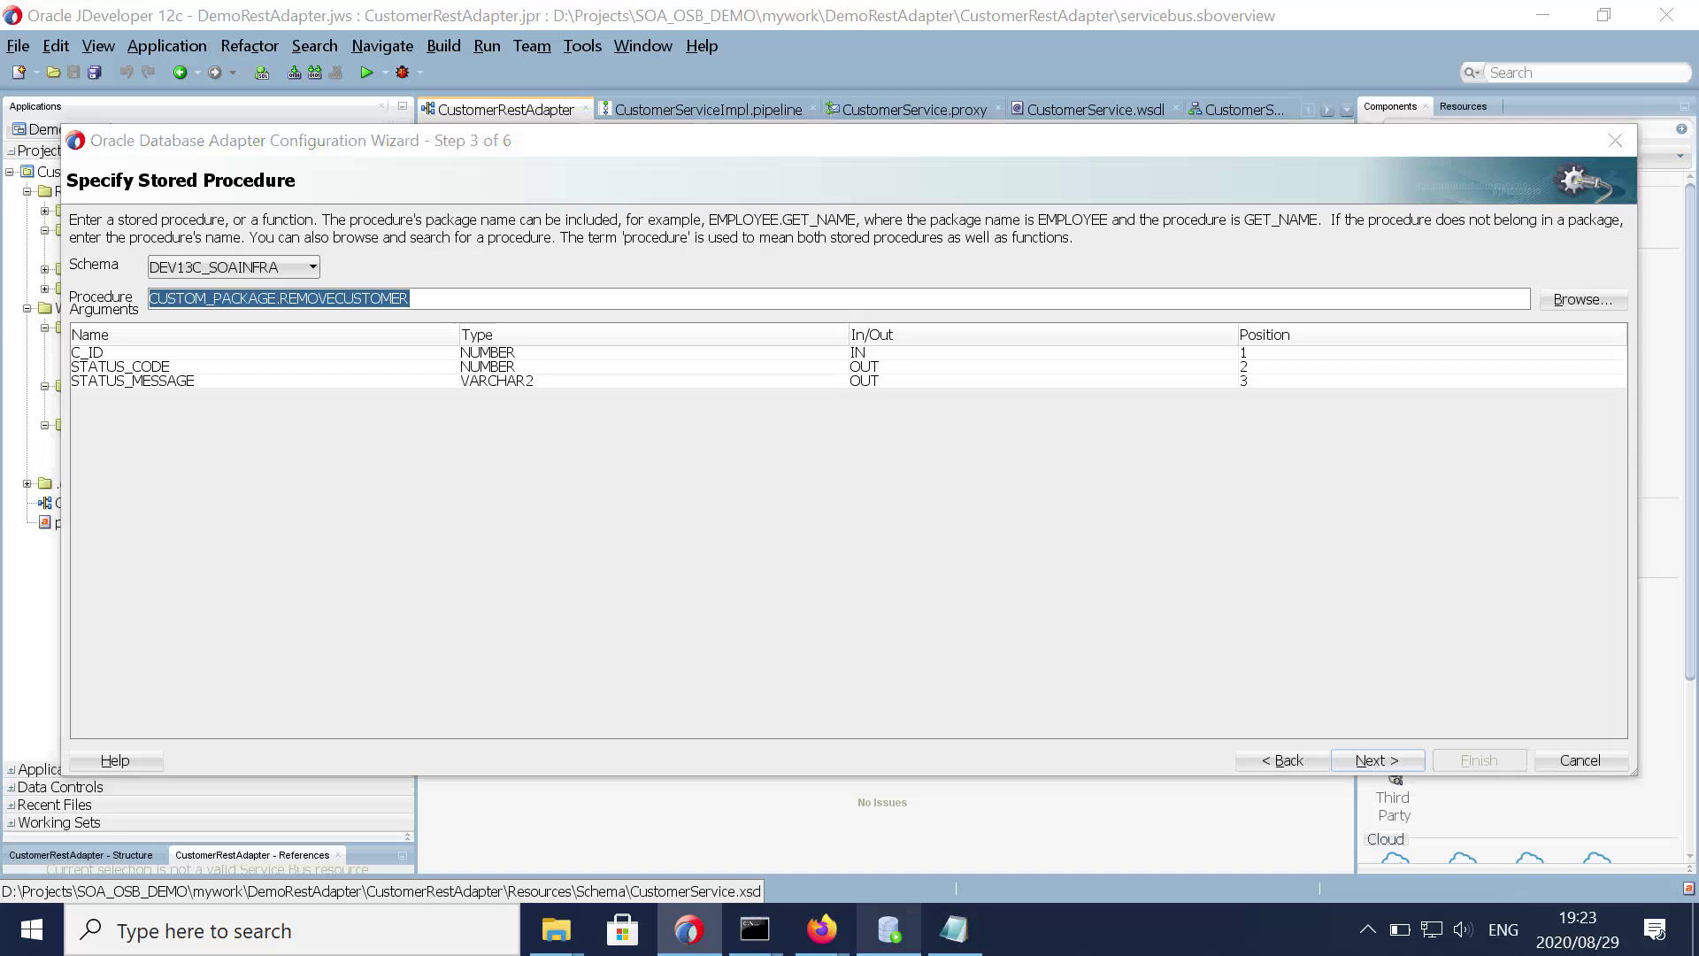
{"action": "left_click", "coordinate": [888, 929]}
{"action": "double_click", "coordinate": [264, 451]}
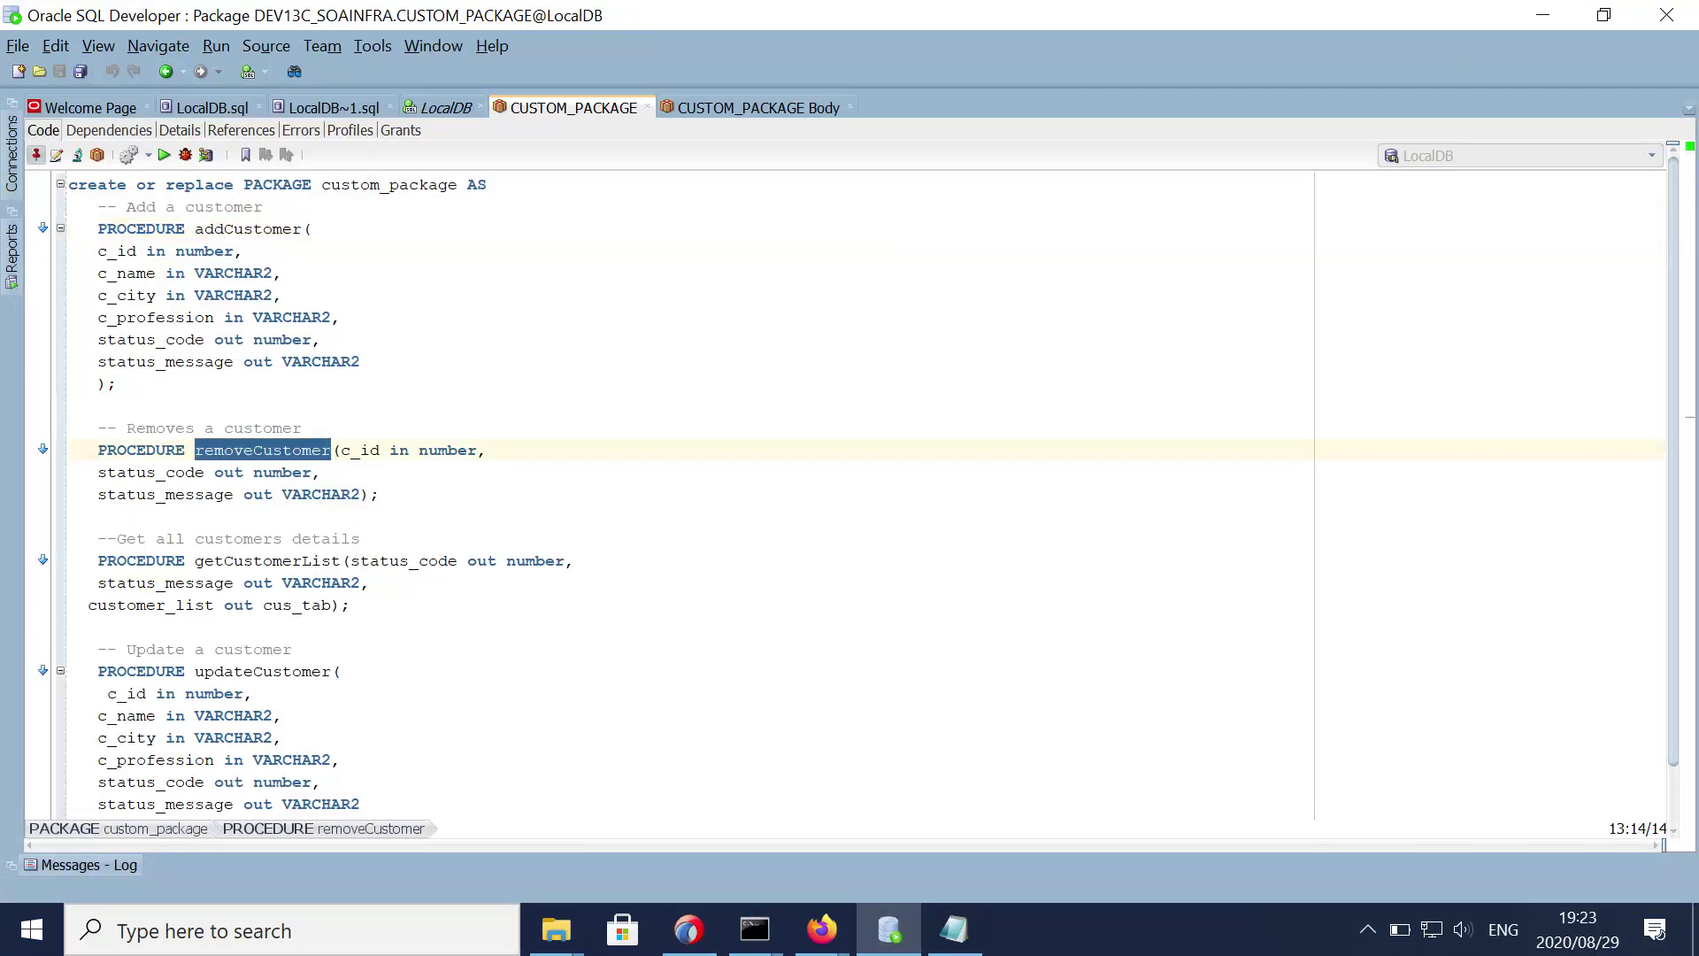
Step: Go back to JDeveloper, view the RemoveCustomerService adapter's advanced options and cancel the wizard
{"action": "left_click", "coordinate": [689, 930]}
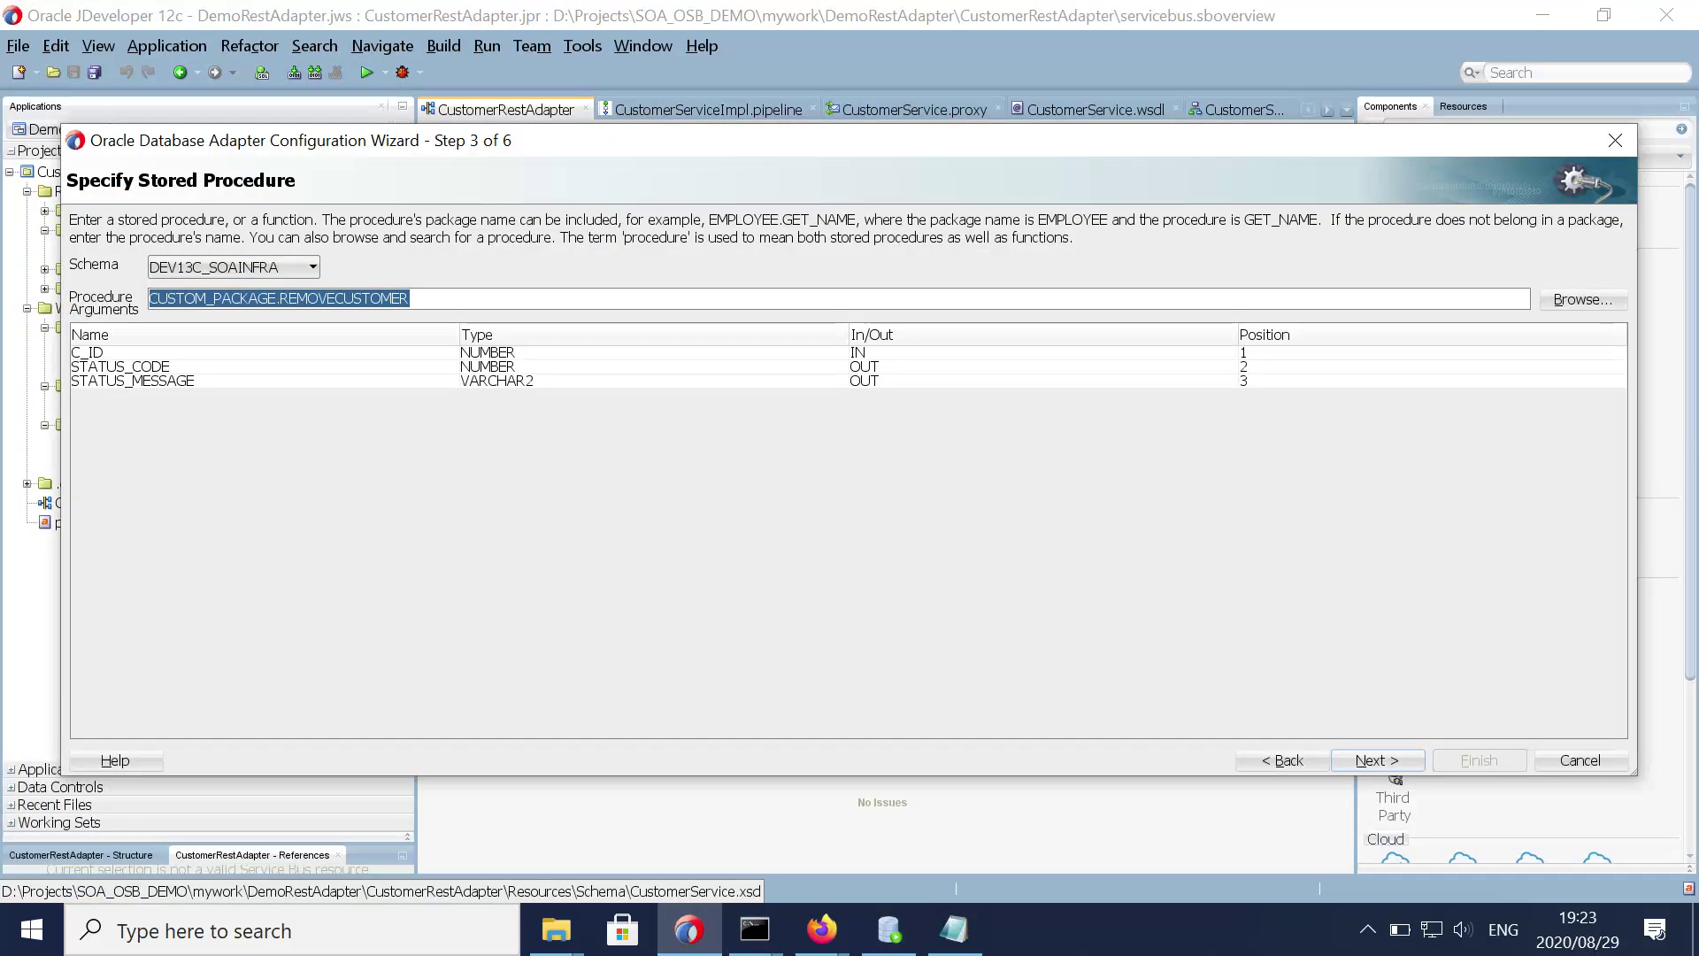
{"action": "left_click", "coordinate": [1377, 761]}
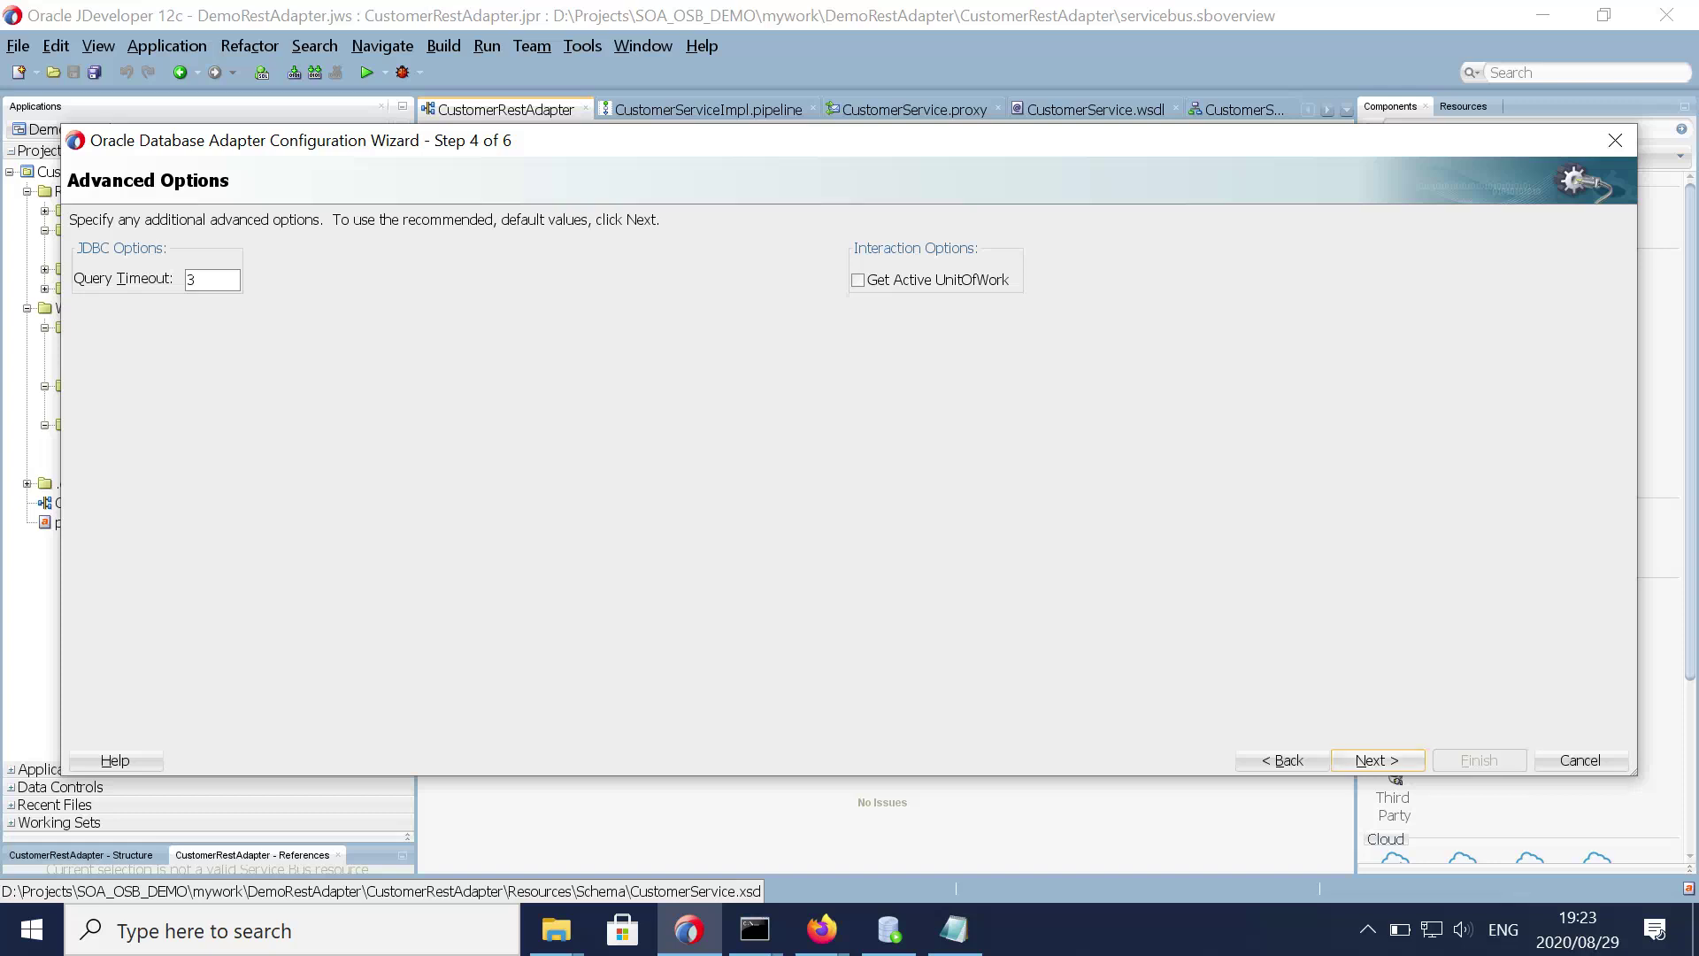
{"action": "left_click", "coordinate": [1581, 760]}
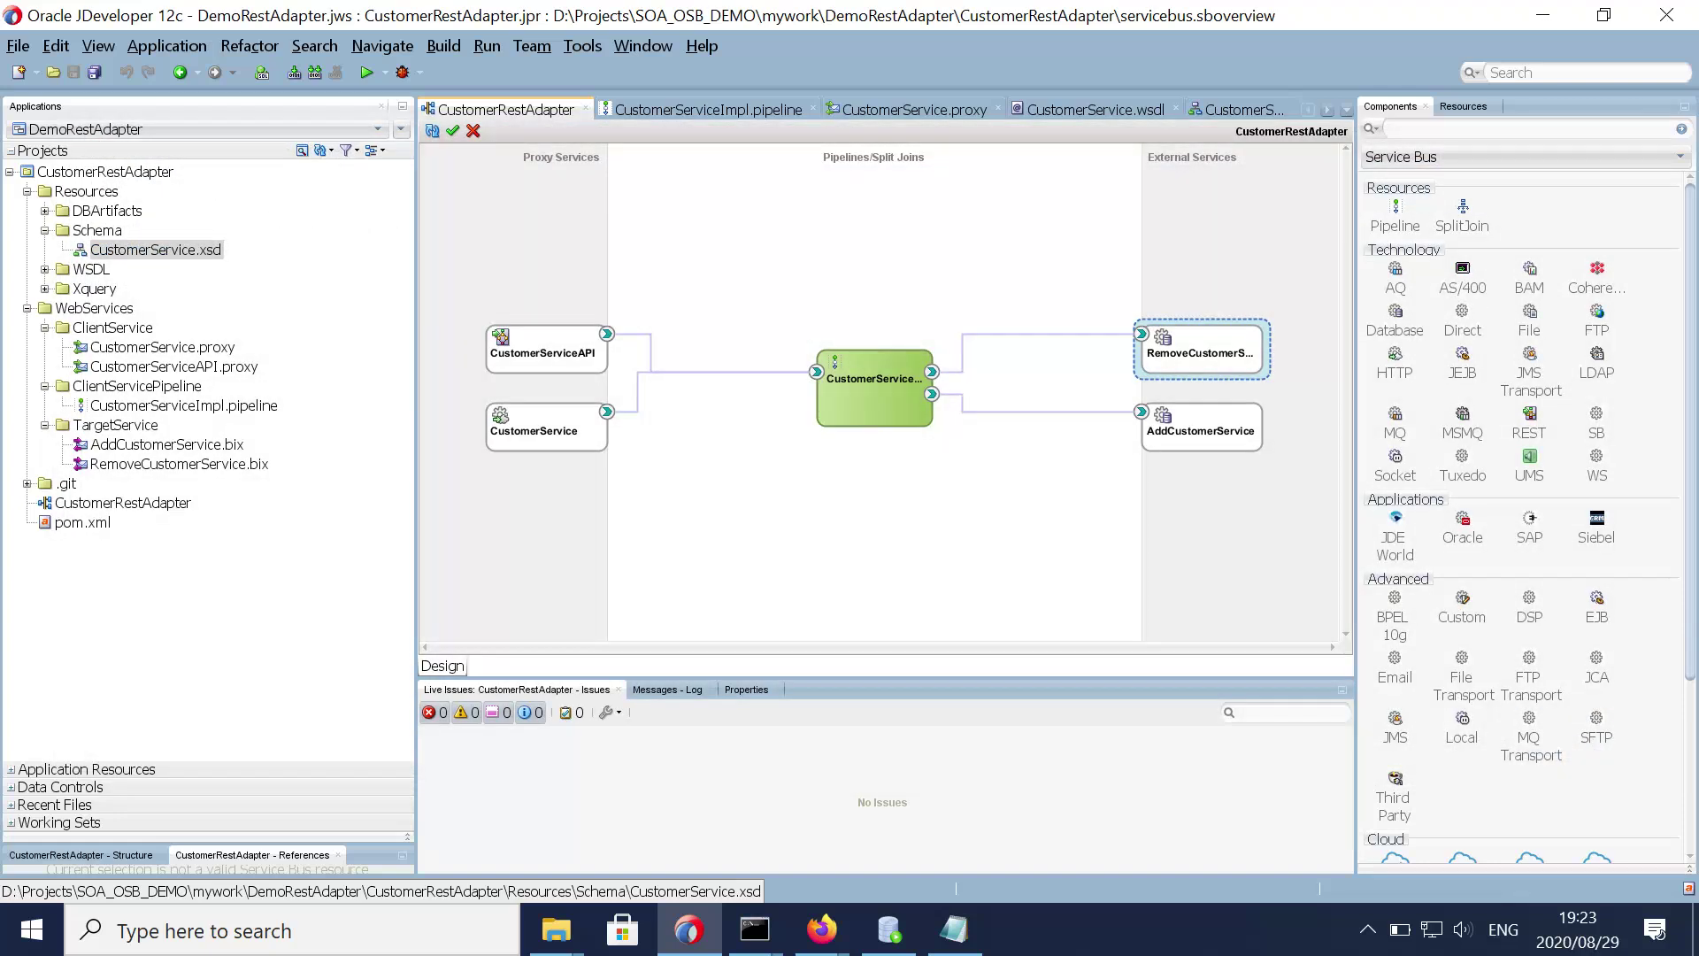
Step: Examine the AddCustomerService JCA configuration's JNDI name and stored procedure, close the wizard, and return to the WebServices folders in the project tree
{"action": "left_click", "coordinate": [1201, 430]}
{"action": "right_click", "coordinate": [1150, 427]}
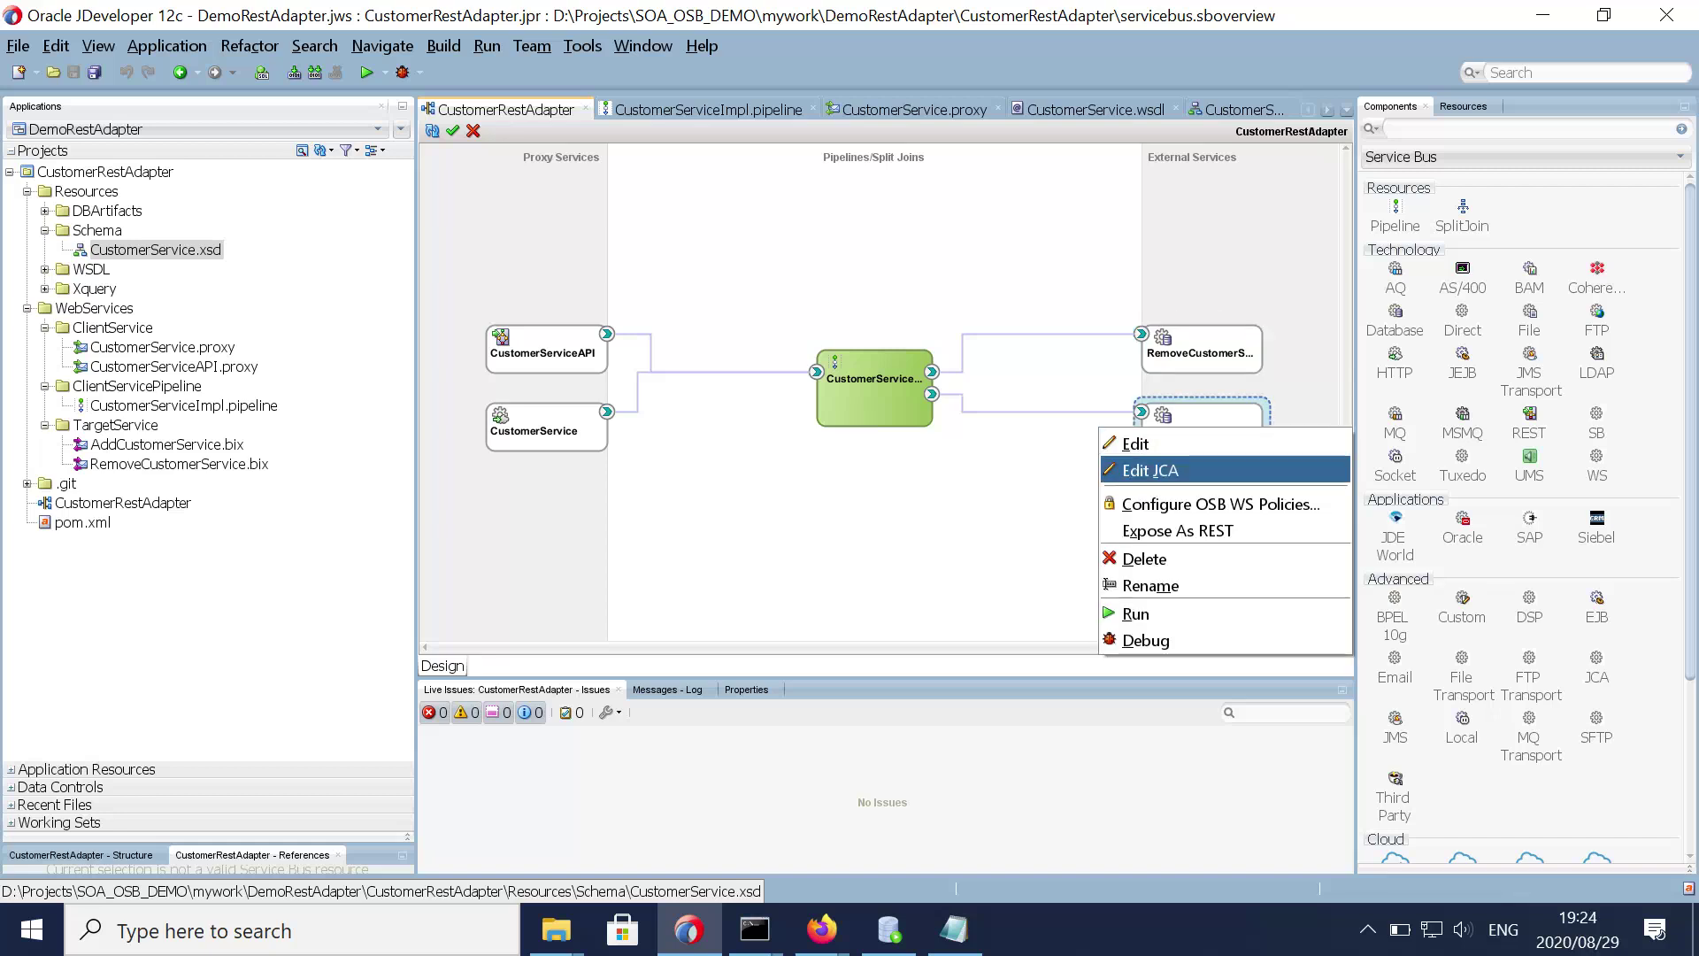
{"action": "left_click", "coordinate": [1151, 469]}
{"action": "left_click", "coordinate": [1417, 761]}
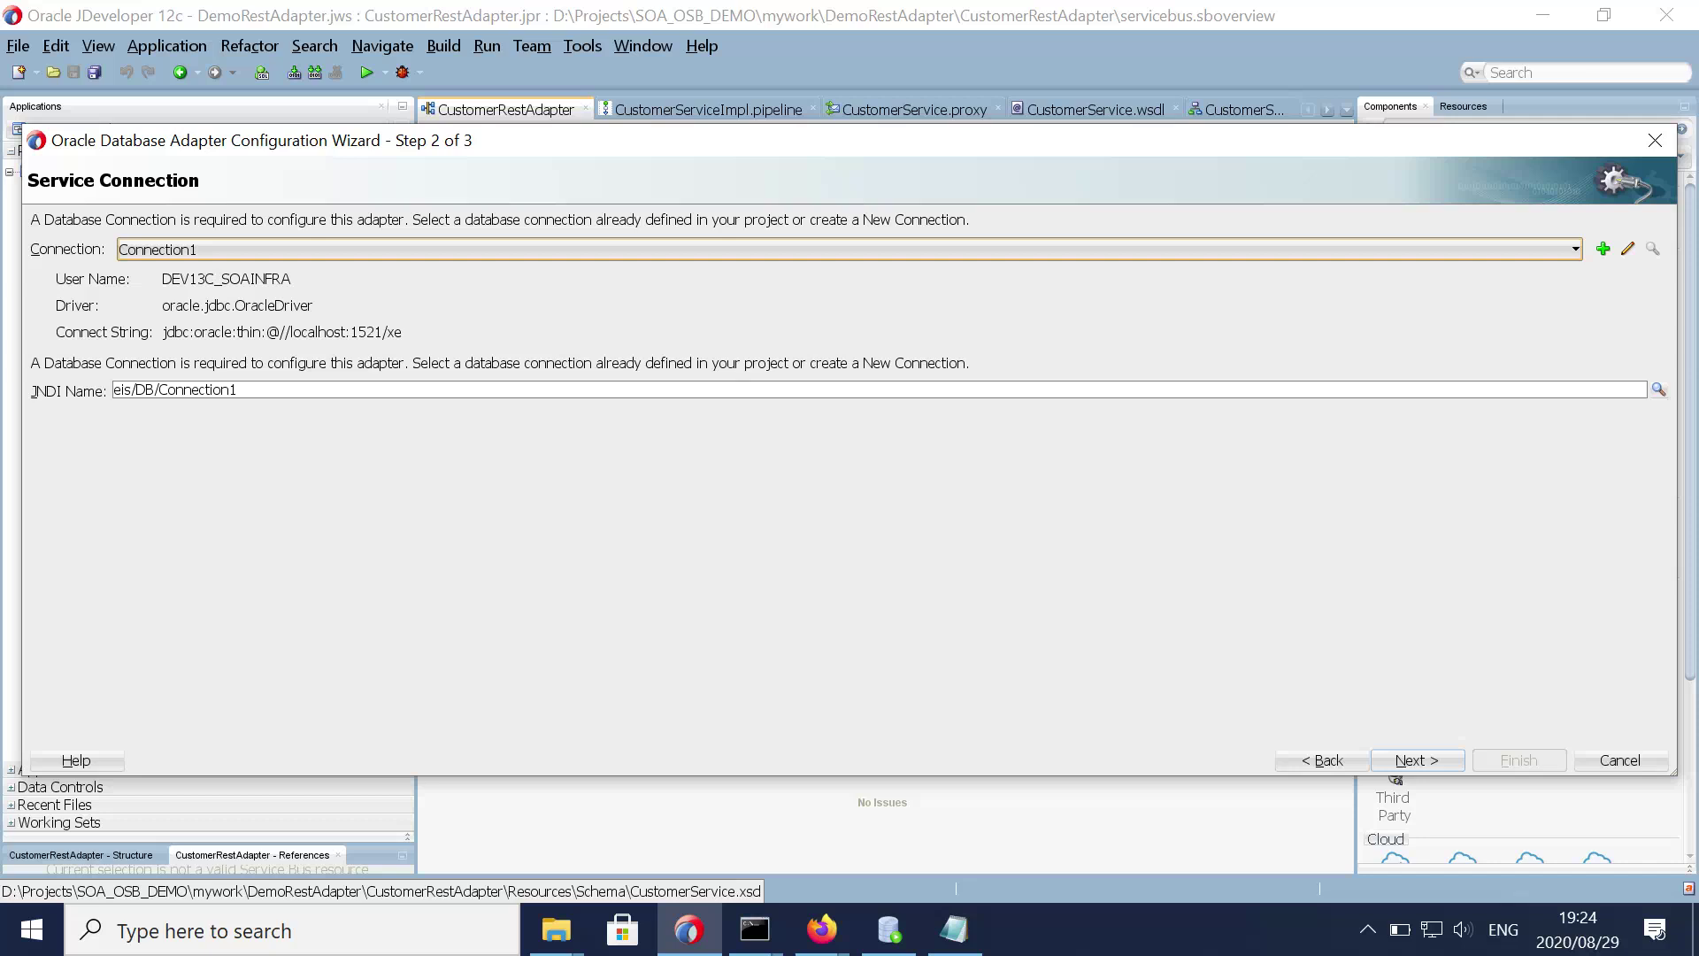
{"action": "triple_click", "coordinate": [185, 390]}
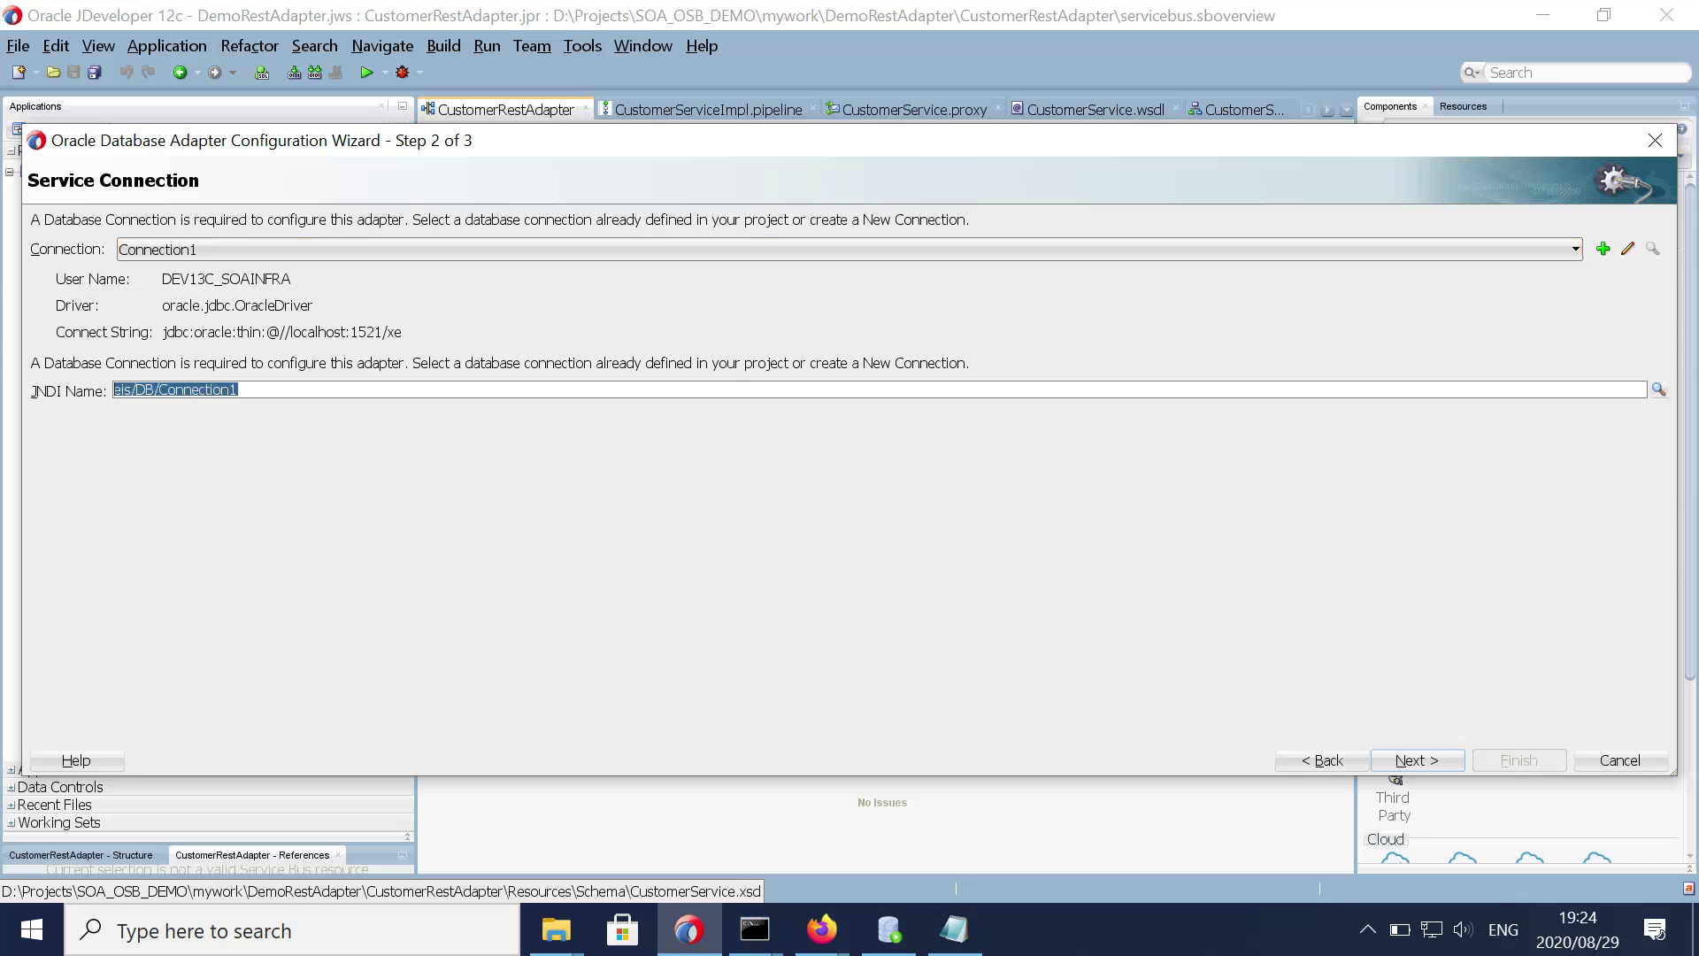
{"action": "left_click", "coordinate": [1417, 760]}
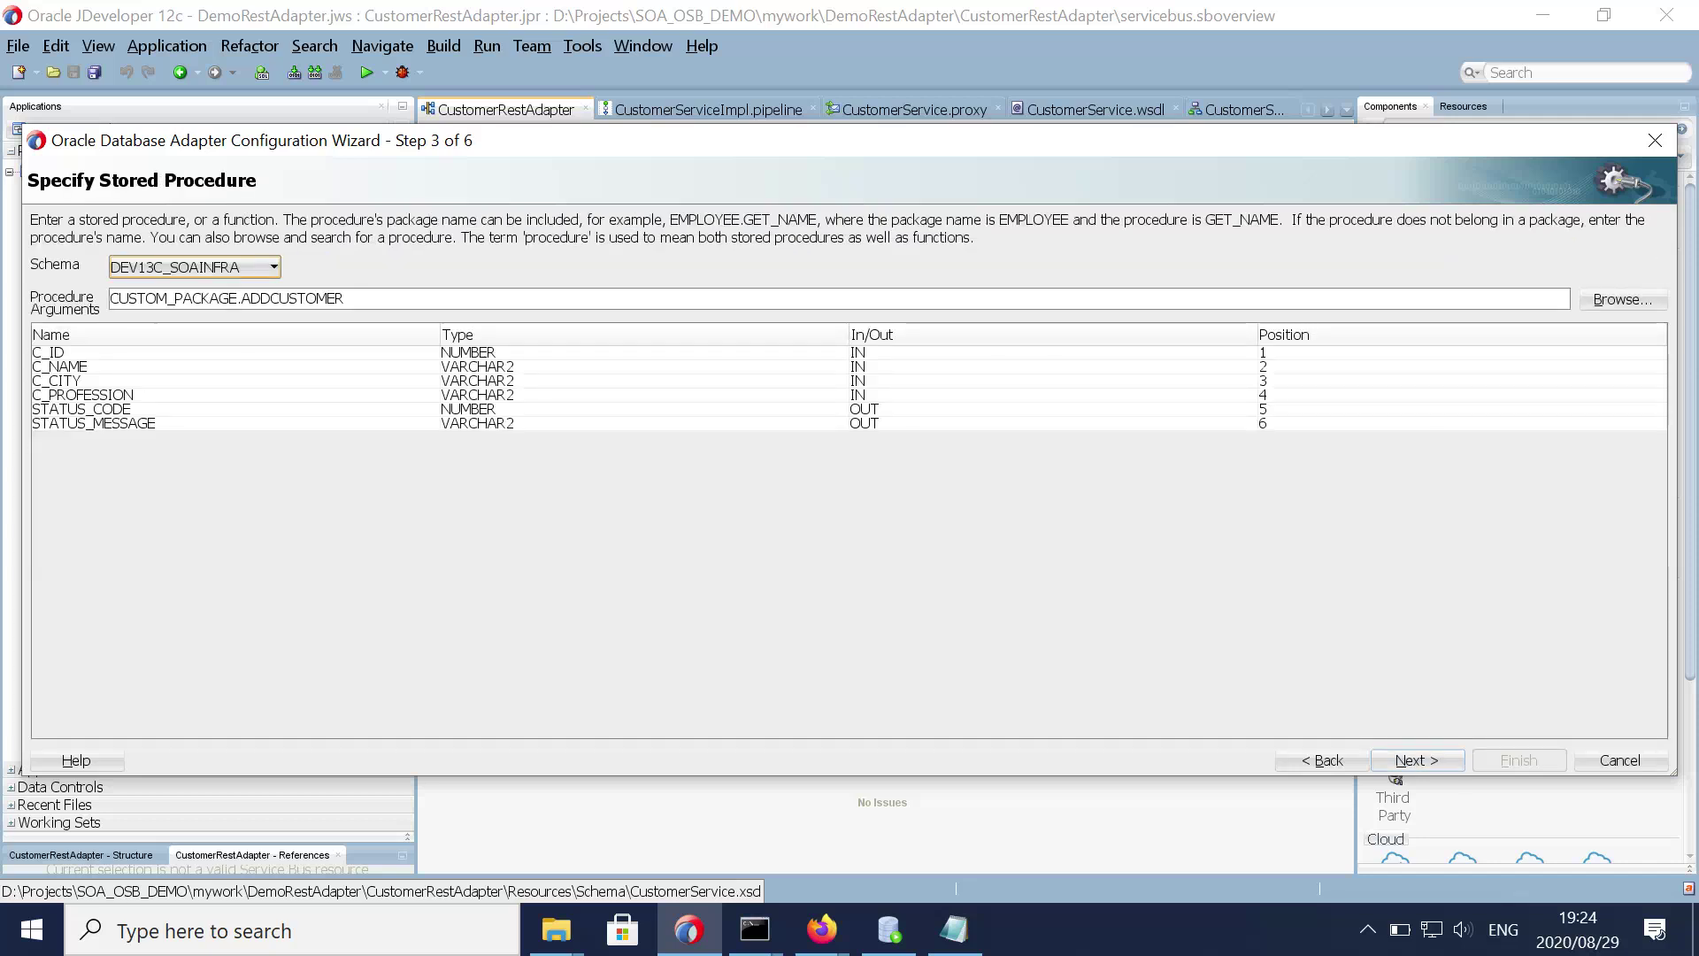
{"action": "left_click_drag", "start_coordinate": [110, 299], "coordinate": [230, 299]}
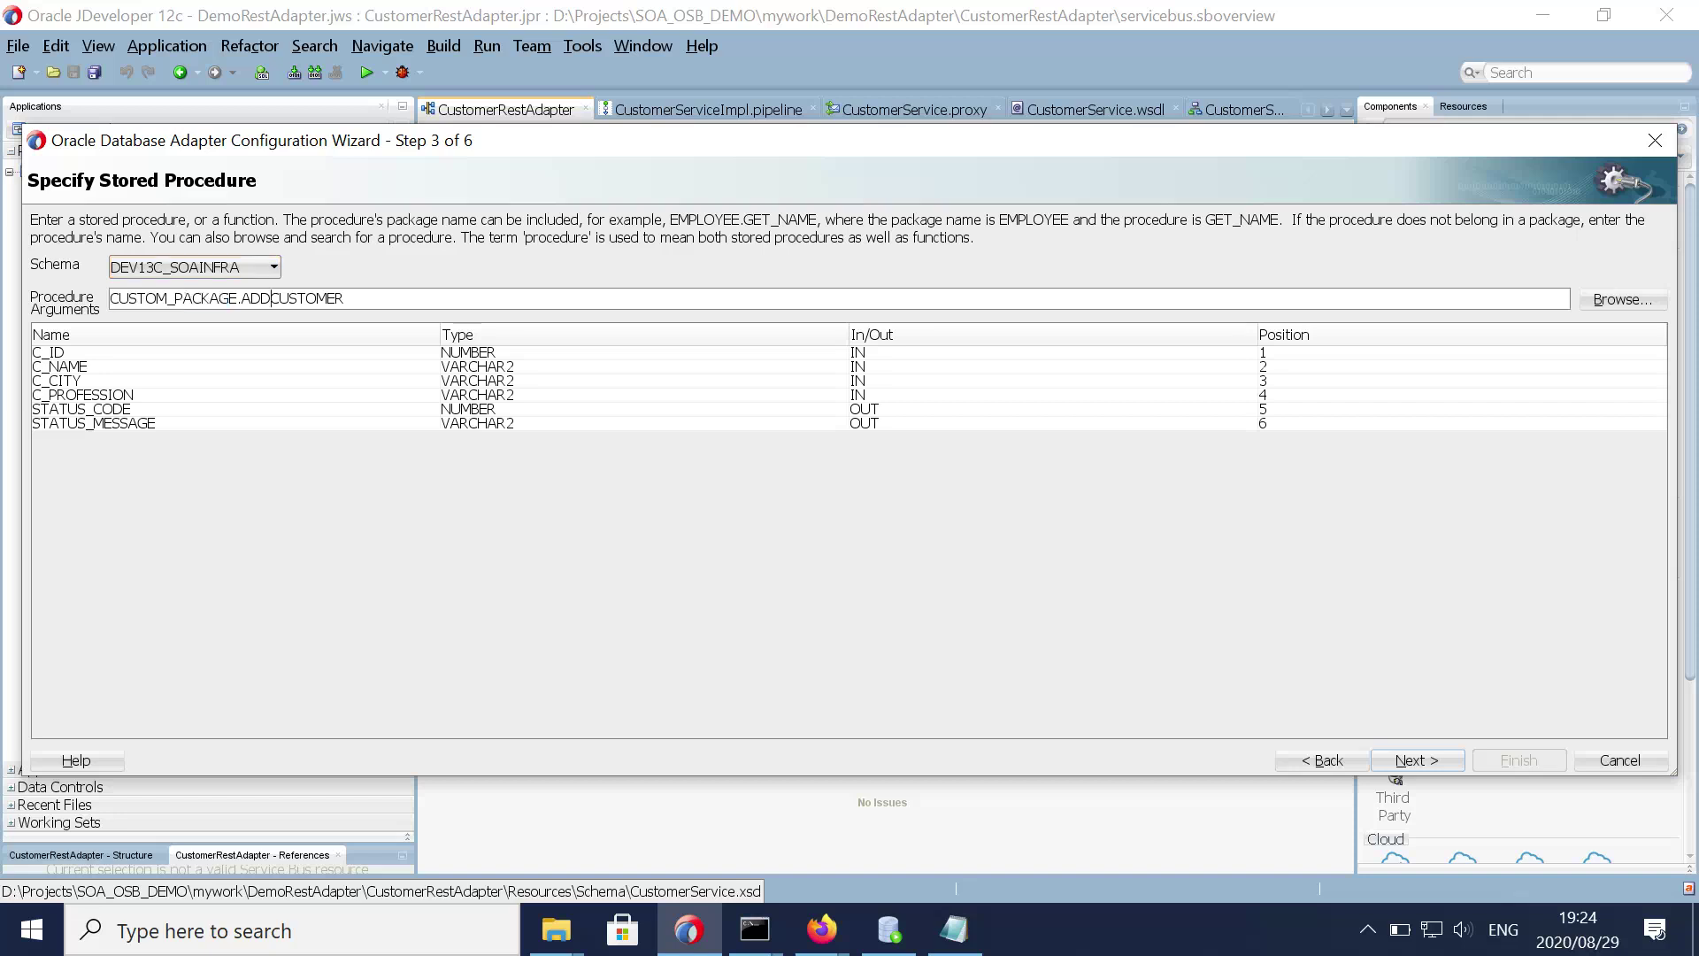
{"action": "left_click_drag", "start_coordinate": [110, 299], "coordinate": [345, 299]}
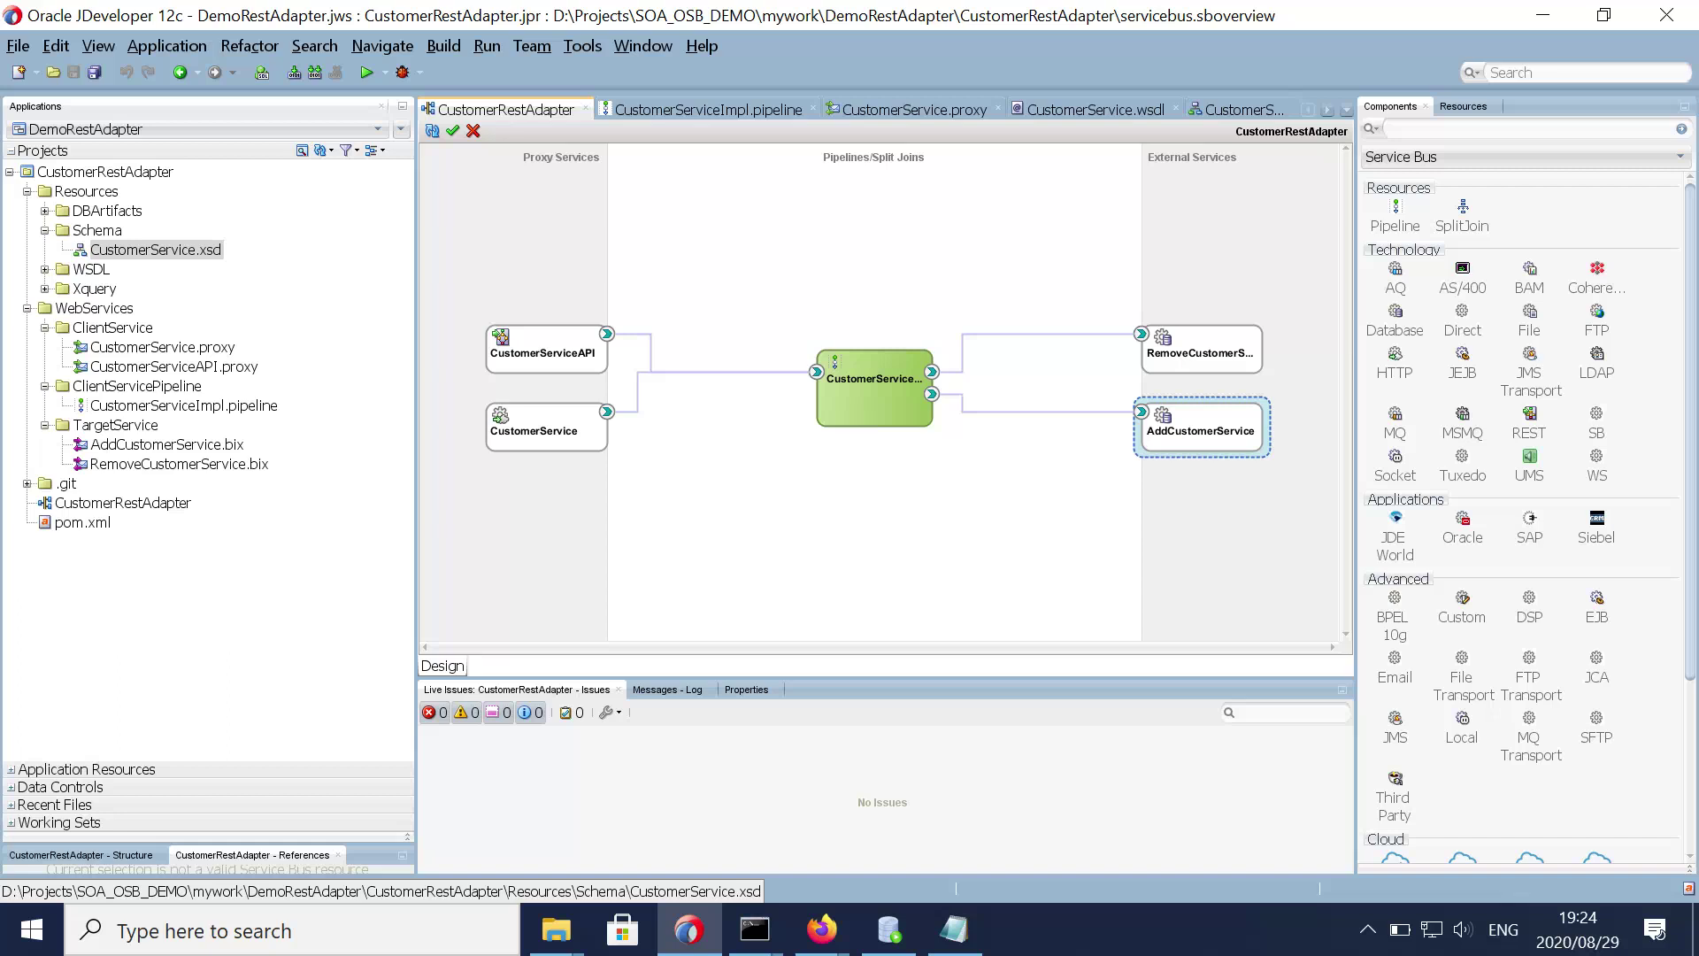
{"action": "left_click", "coordinate": [112, 328]}
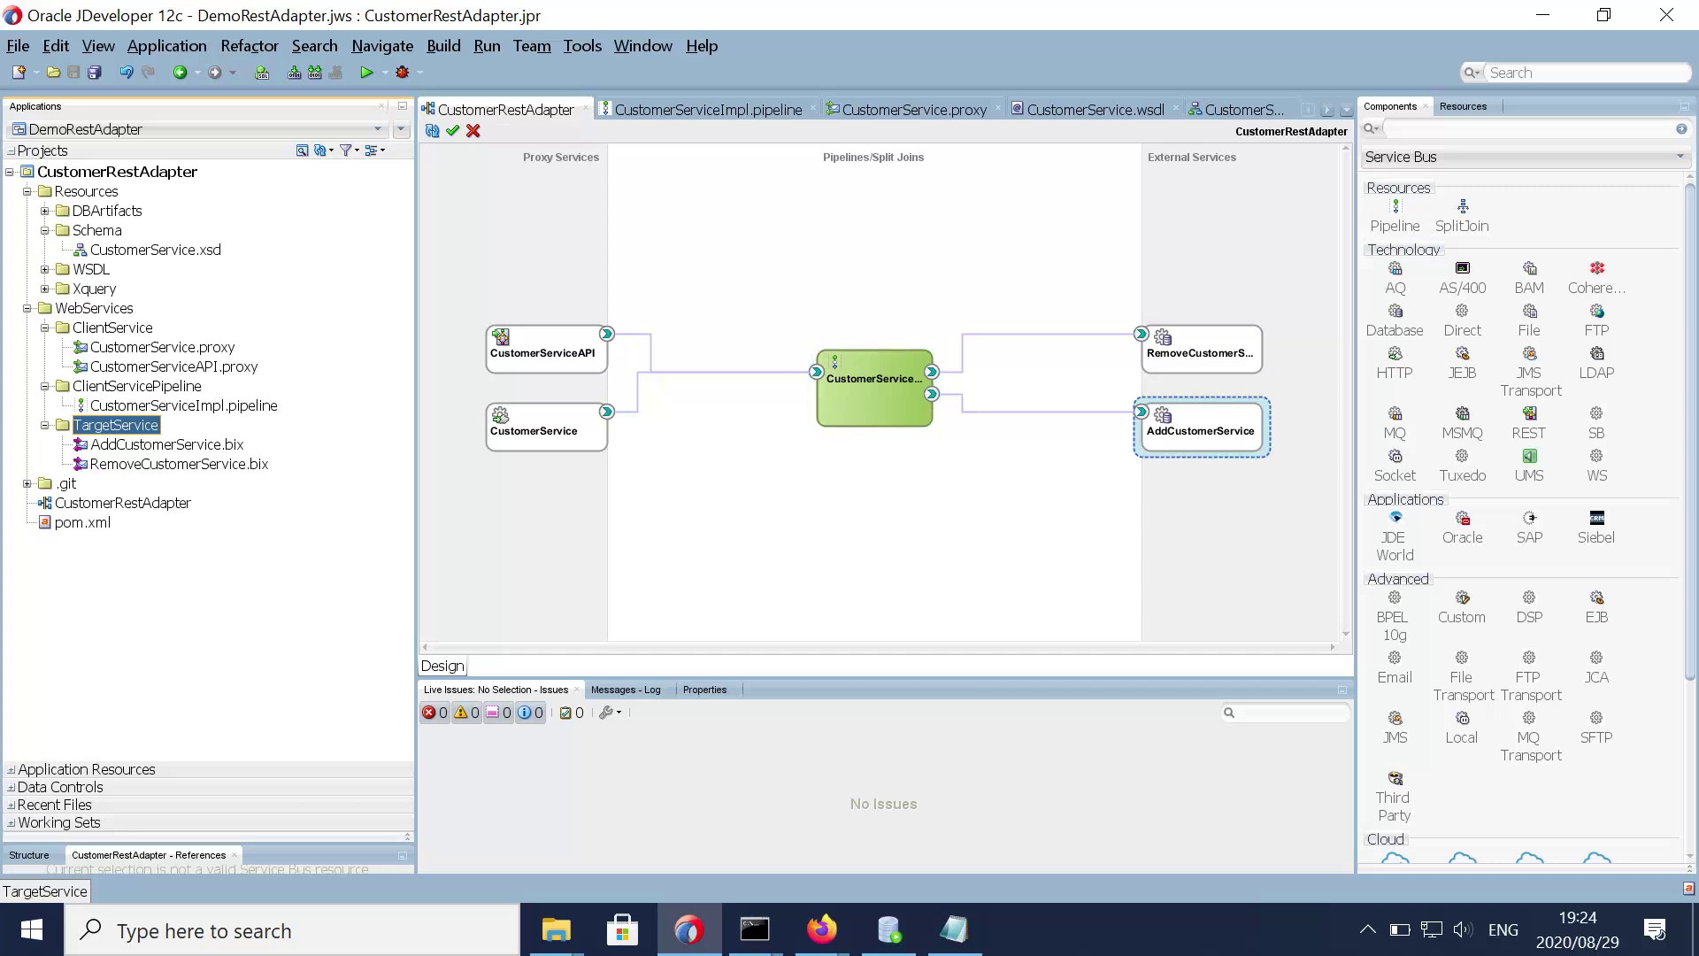
Step: Open the CustomerServiceImpl pipeline and examine the addCustomer and removeCustomerData operation branches under BranchNode1
{"action": "double_click", "coordinate": [874, 390]}
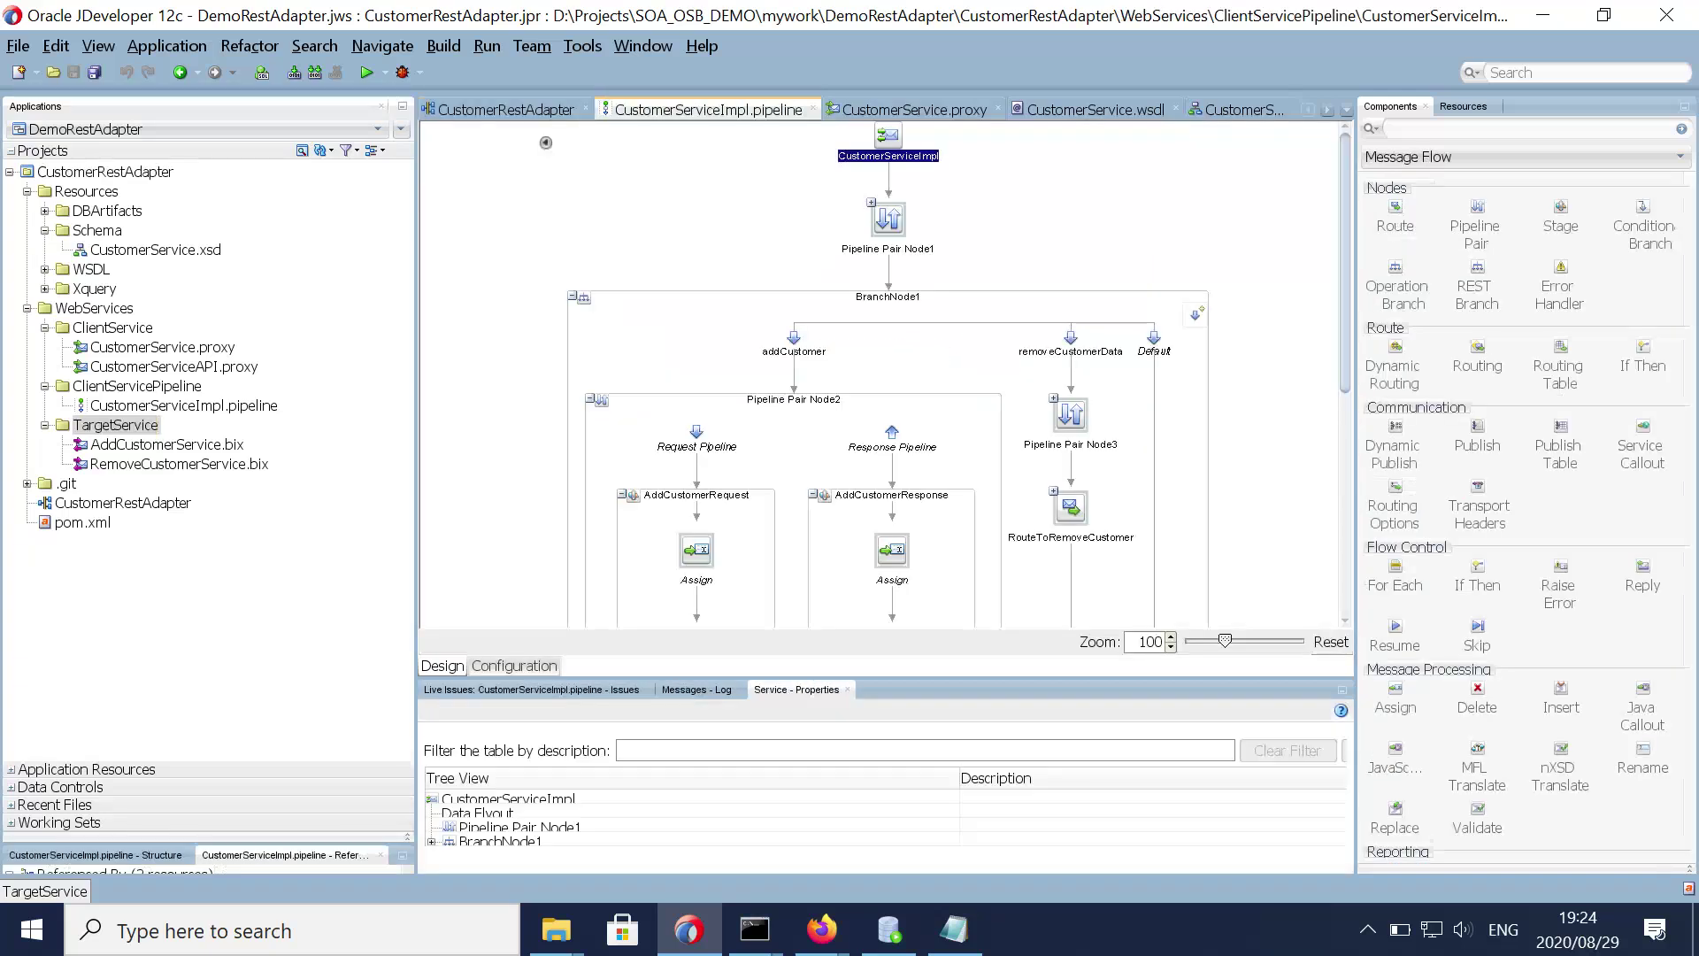
{"action": "scroll", "coordinate": [546, 143], "scroll_direction": "down", "scroll_amount": 3}
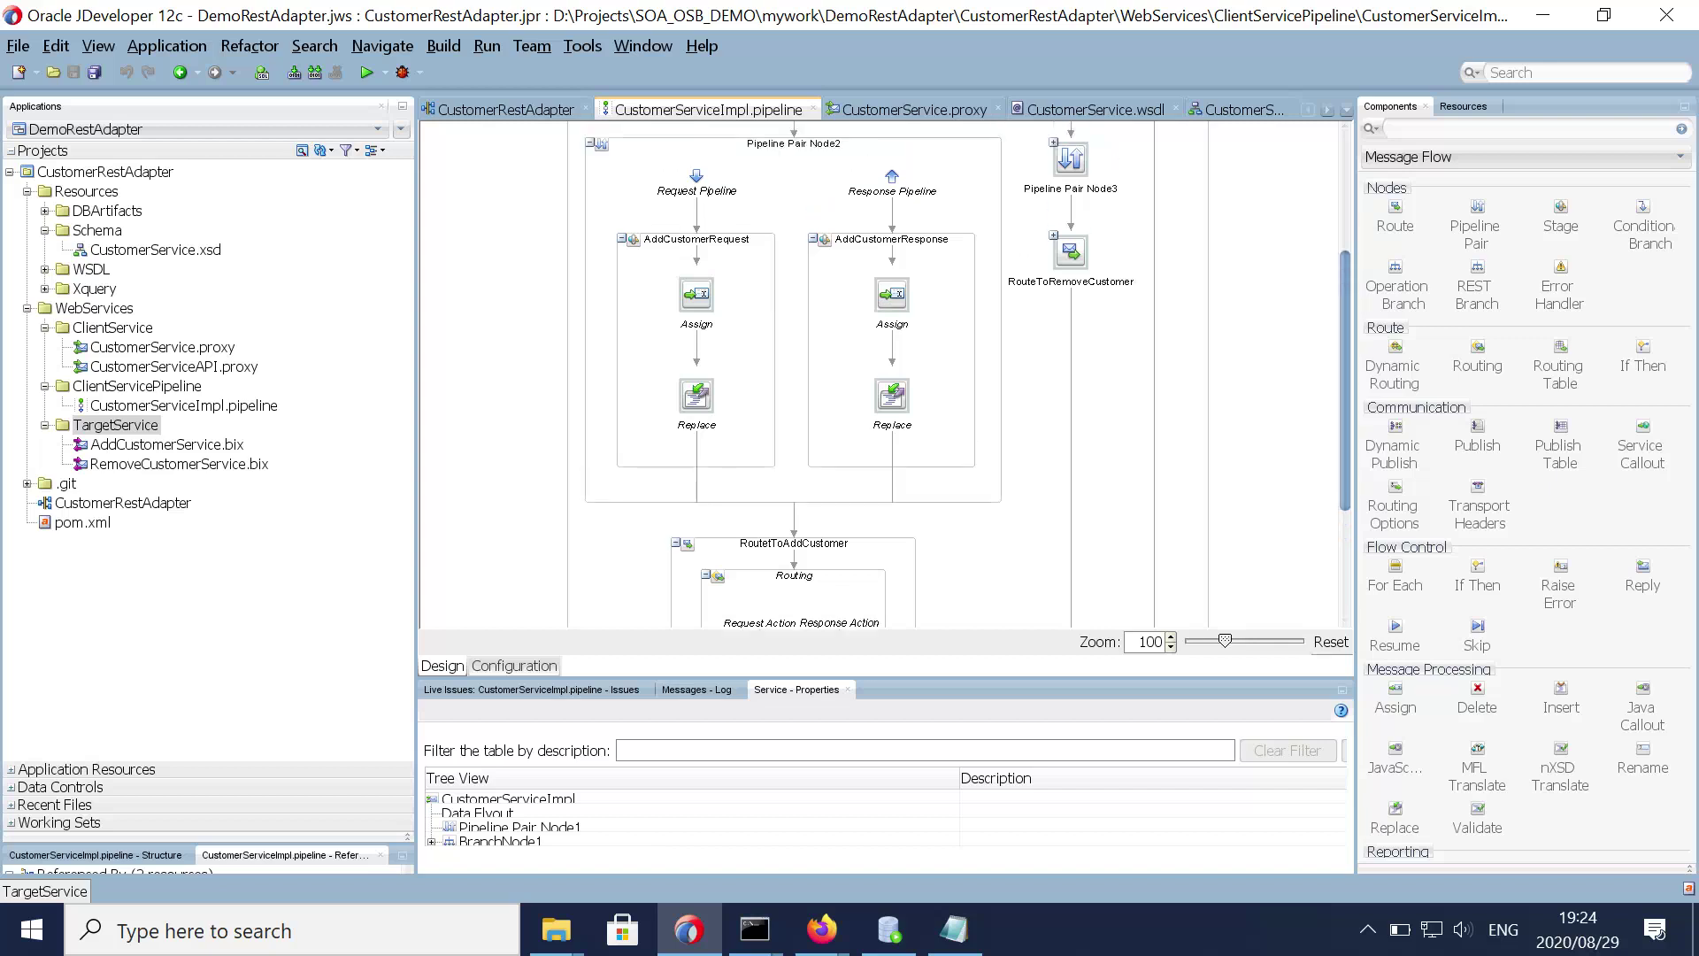
{"action": "scroll", "coordinate": [885, 372], "scroll_direction": "up", "scroll_amount": 5}
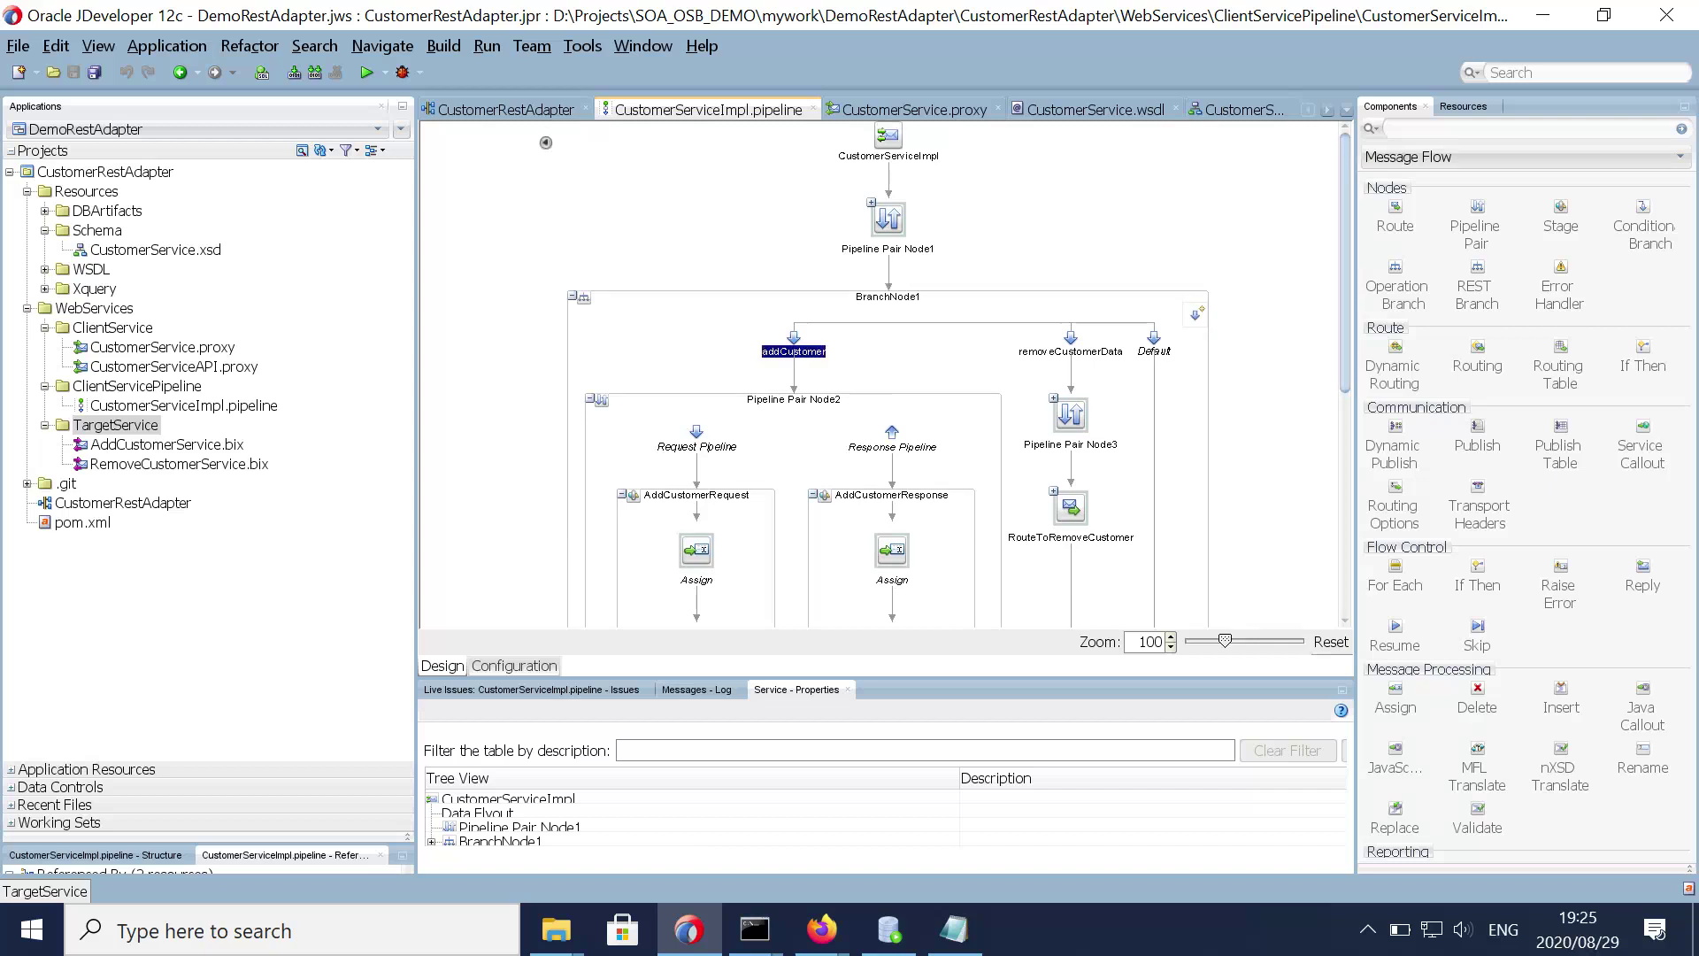
{"action": "left_click", "coordinate": [573, 297]}
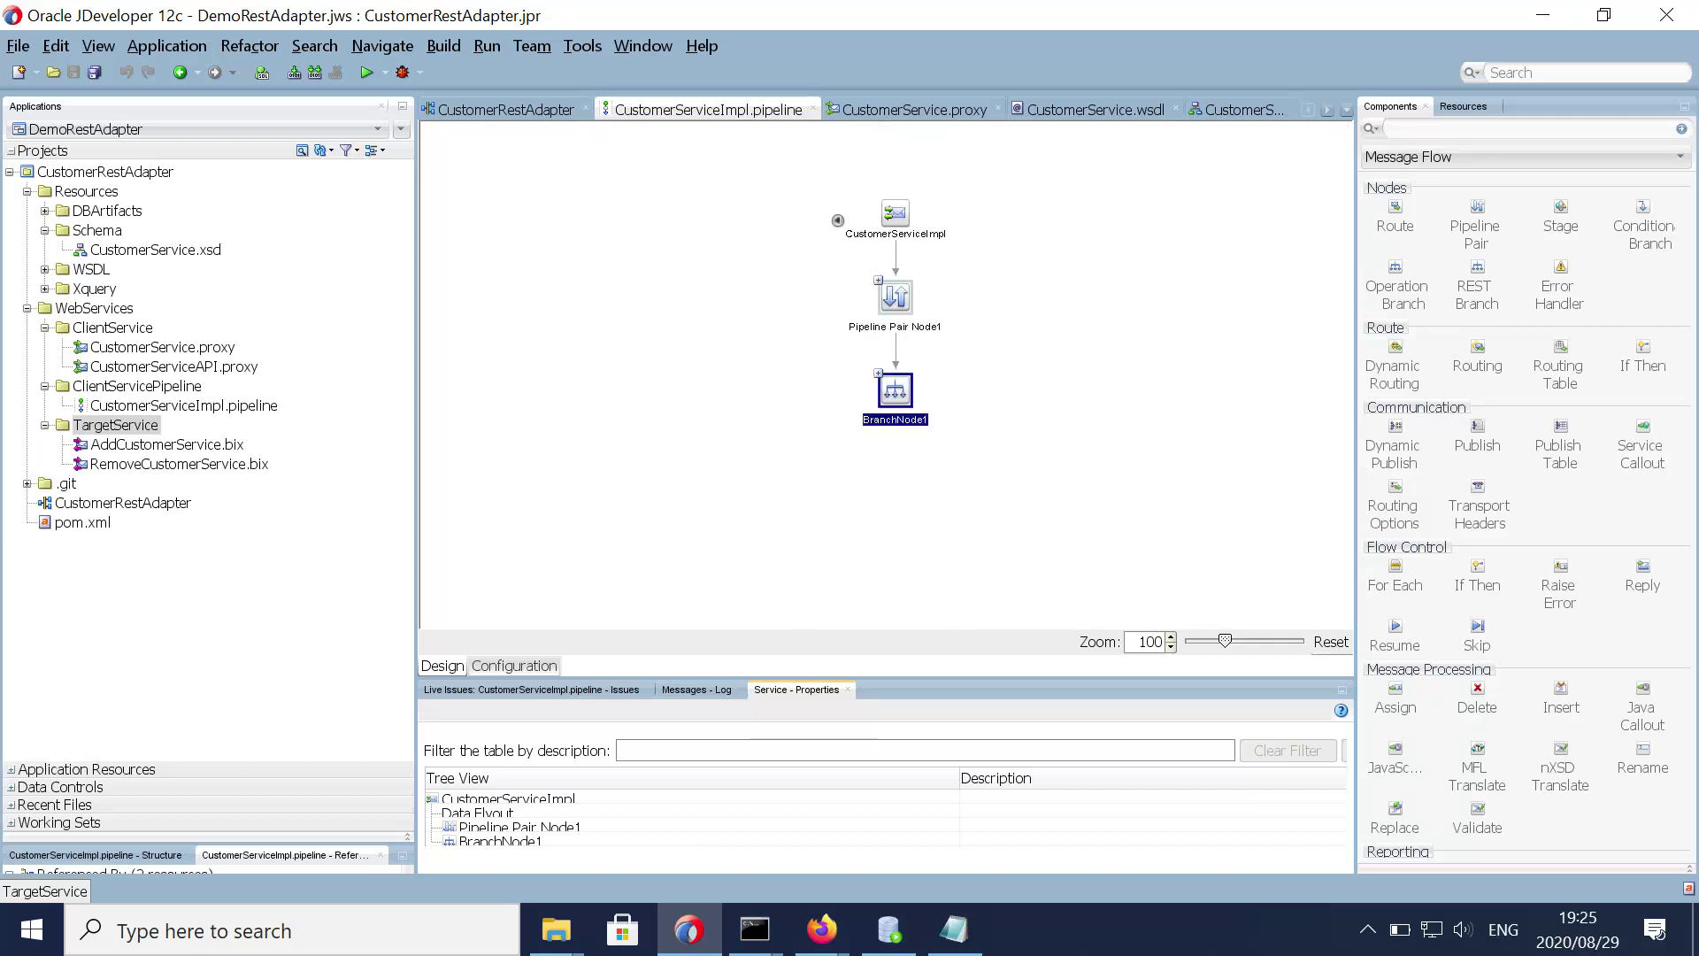
{"action": "left_click", "coordinate": [878, 374]}
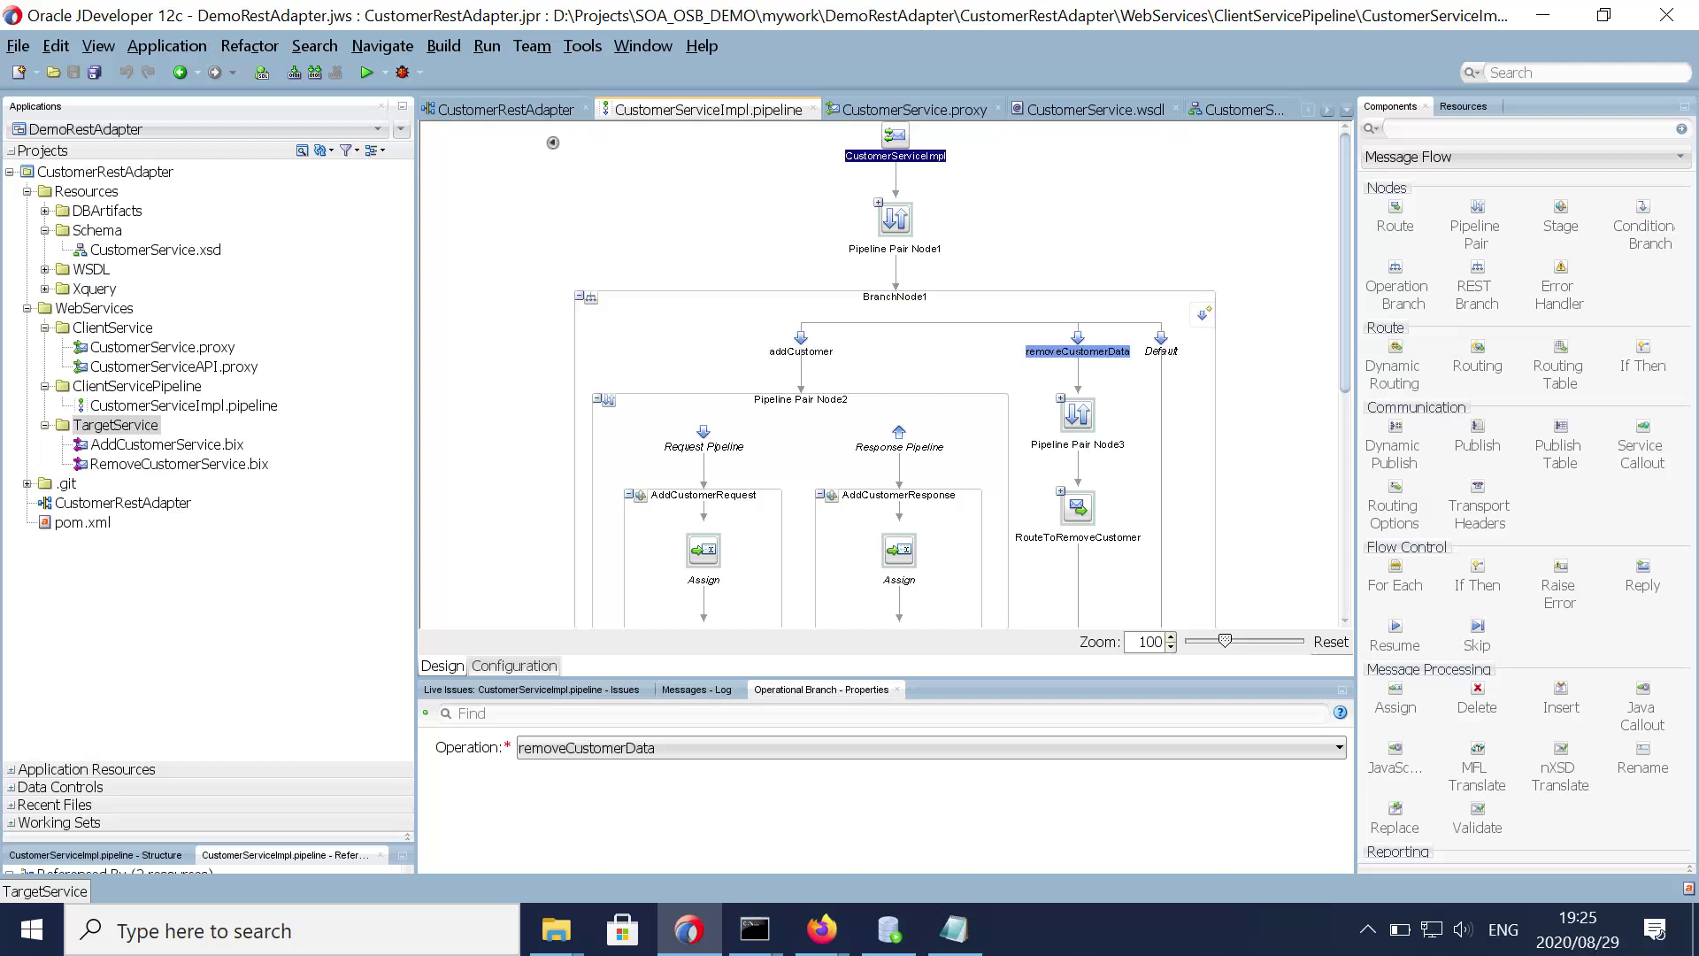
{"action": "left_click", "coordinate": [801, 351]}
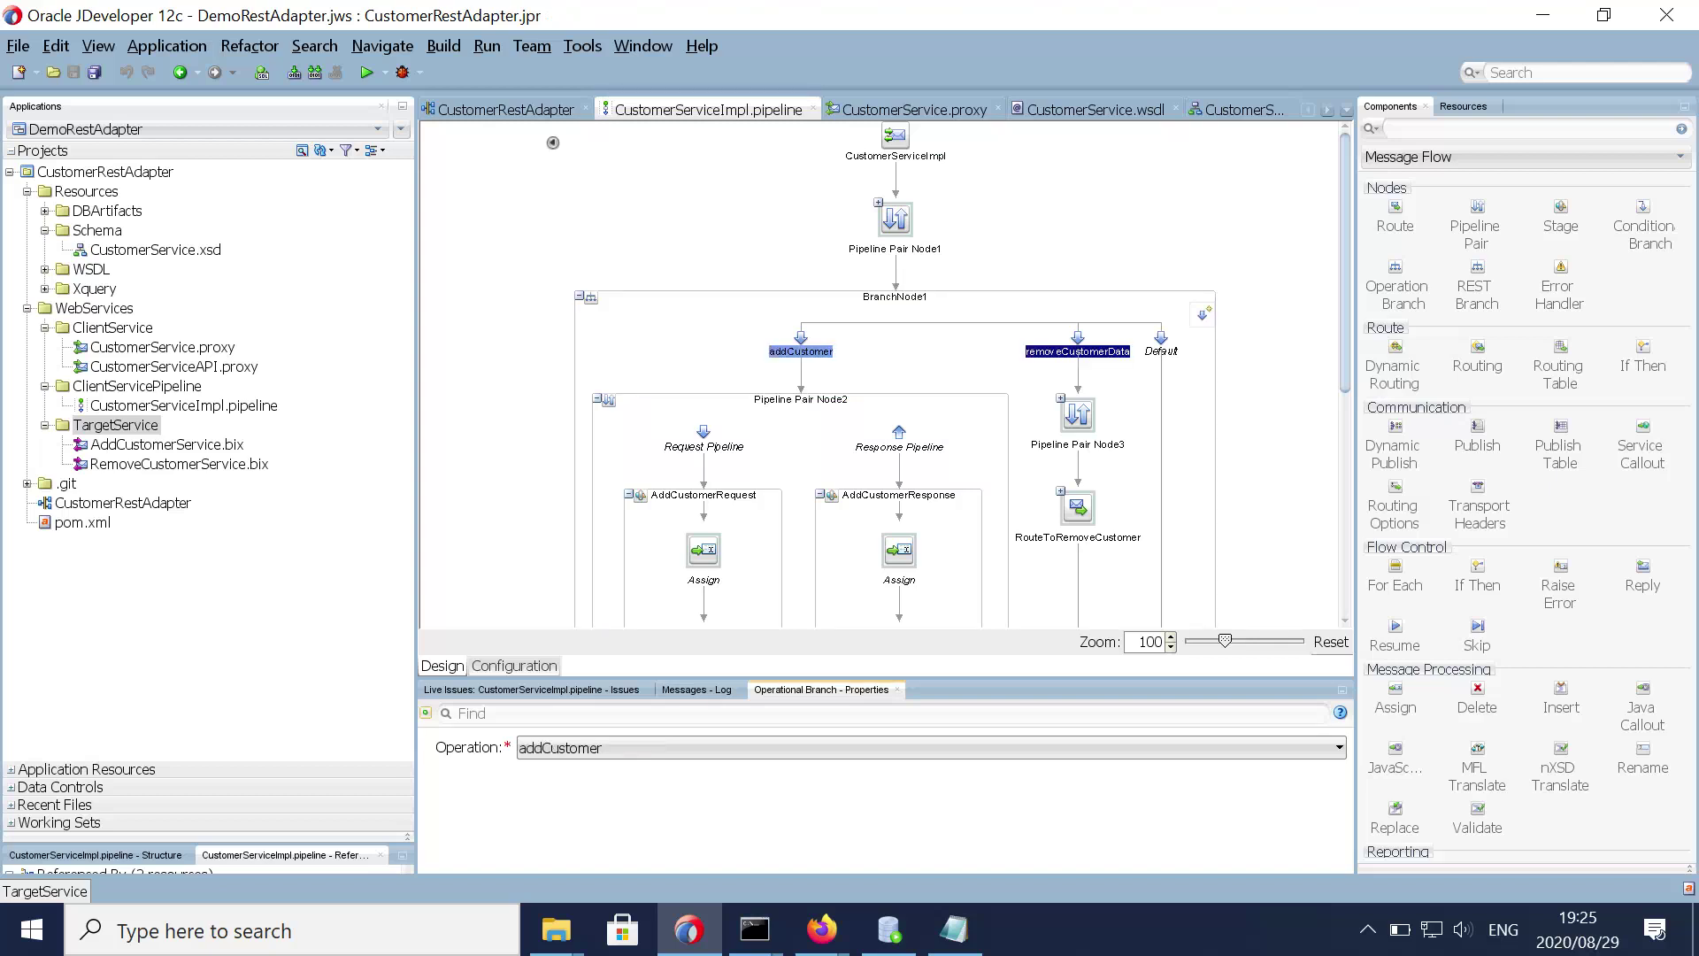
{"action": "left_click", "coordinate": [1078, 352]}
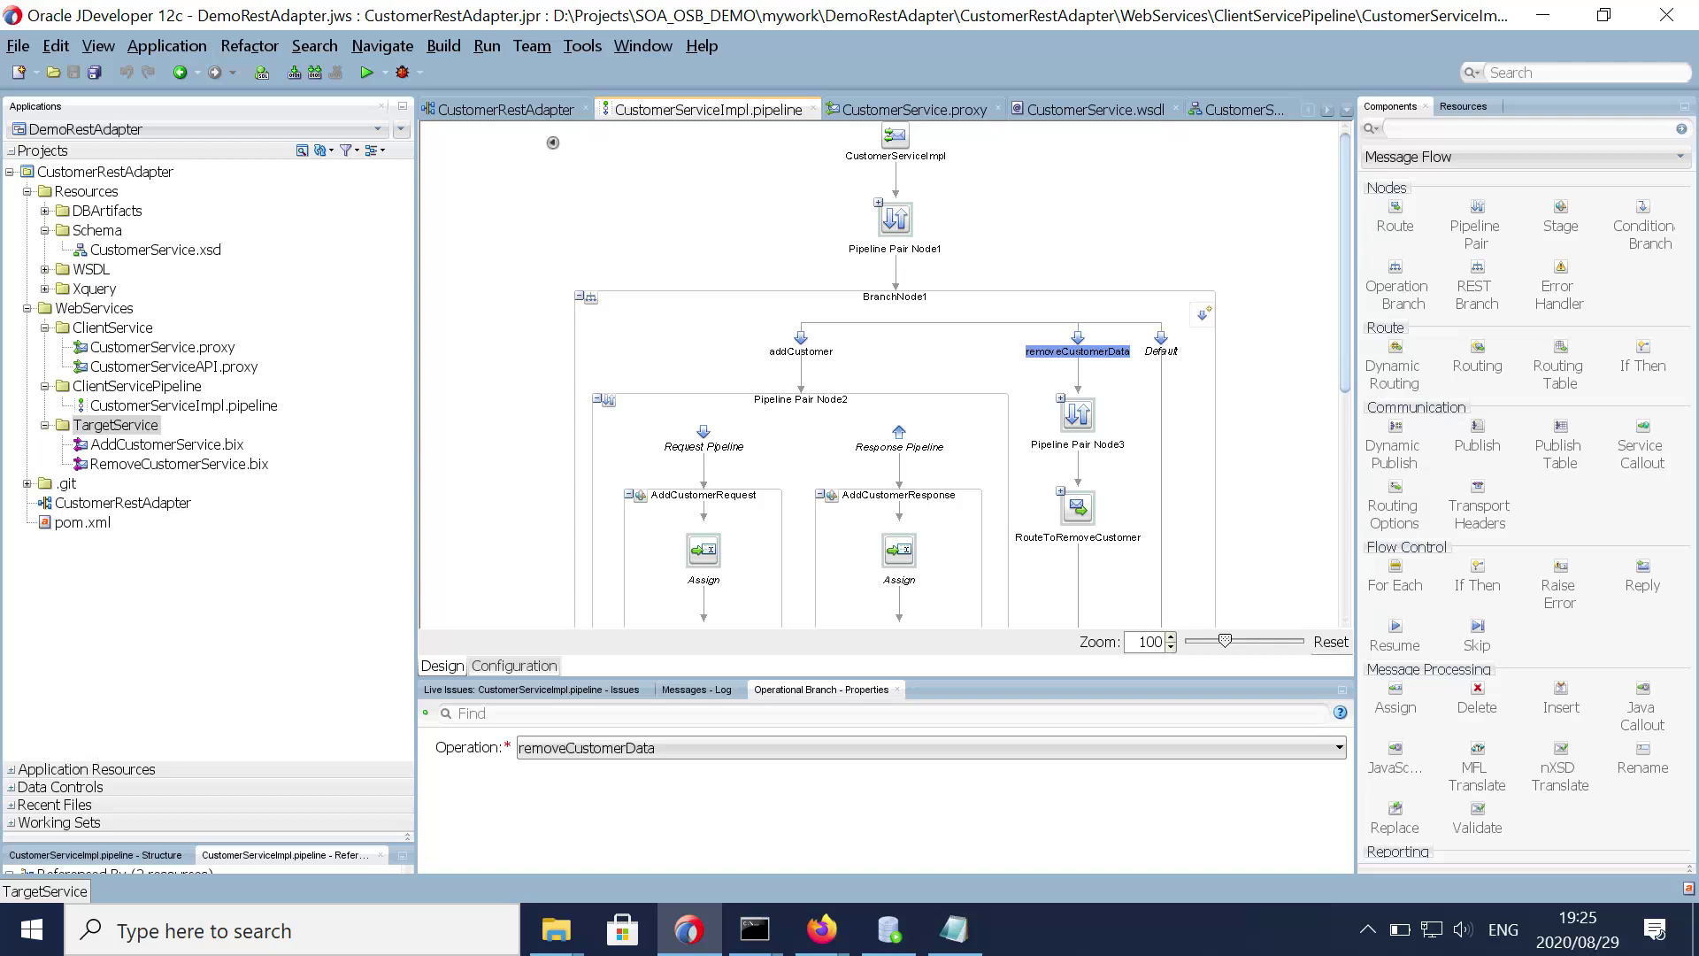
Step: Examine the Assign action in the AddCustomerRequest stage and list the project's XQuery resources in the project tree
{"action": "scroll", "coordinate": [552, 142], "scroll_direction": "down", "scroll_amount": 7}
{"action": "left_click", "coordinate": [704, 241]}
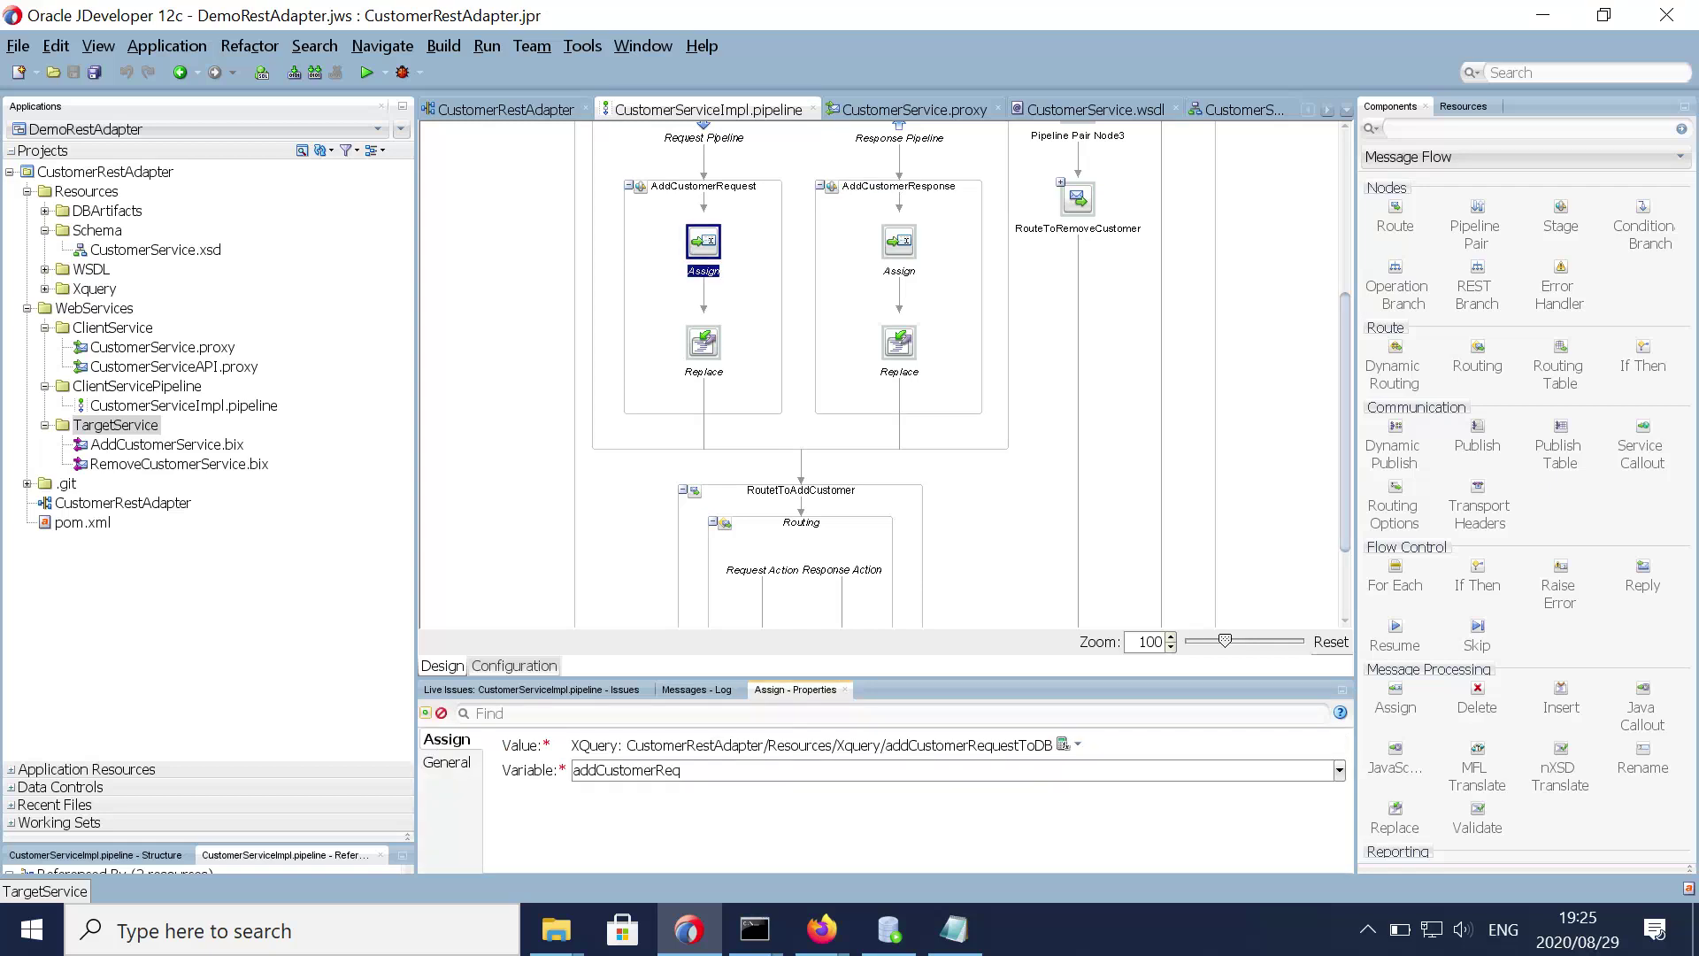
{"action": "left_click", "coordinate": [45, 289]}
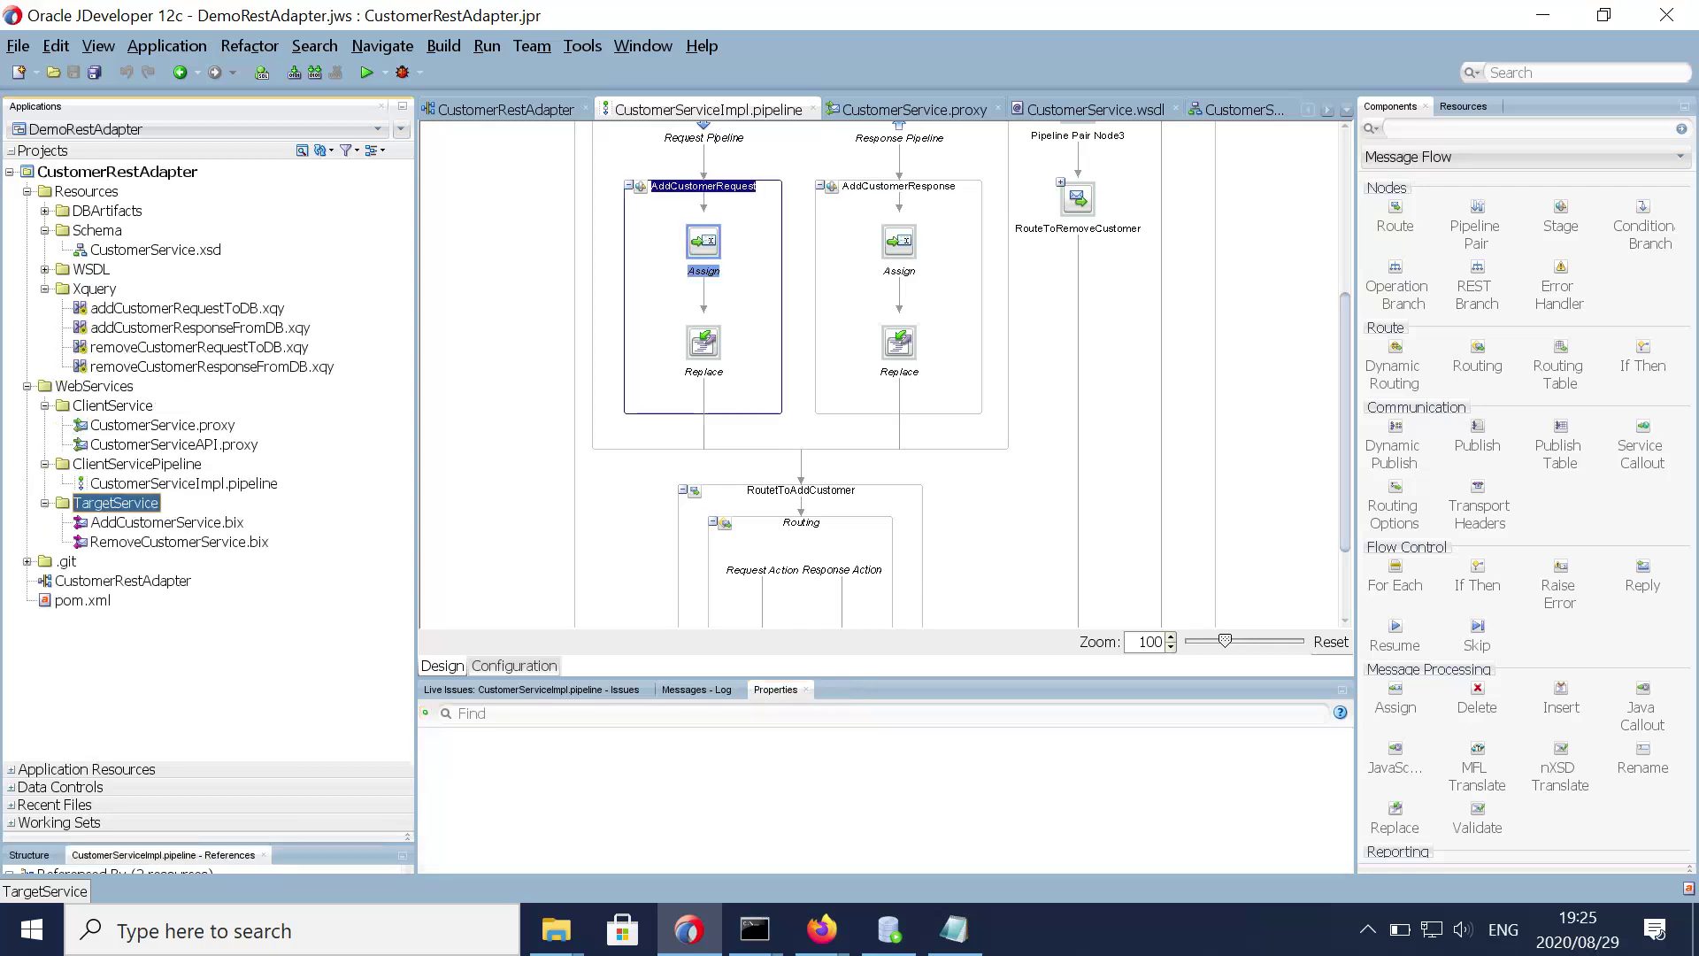
{"action": "left_click", "coordinate": [703, 242]}
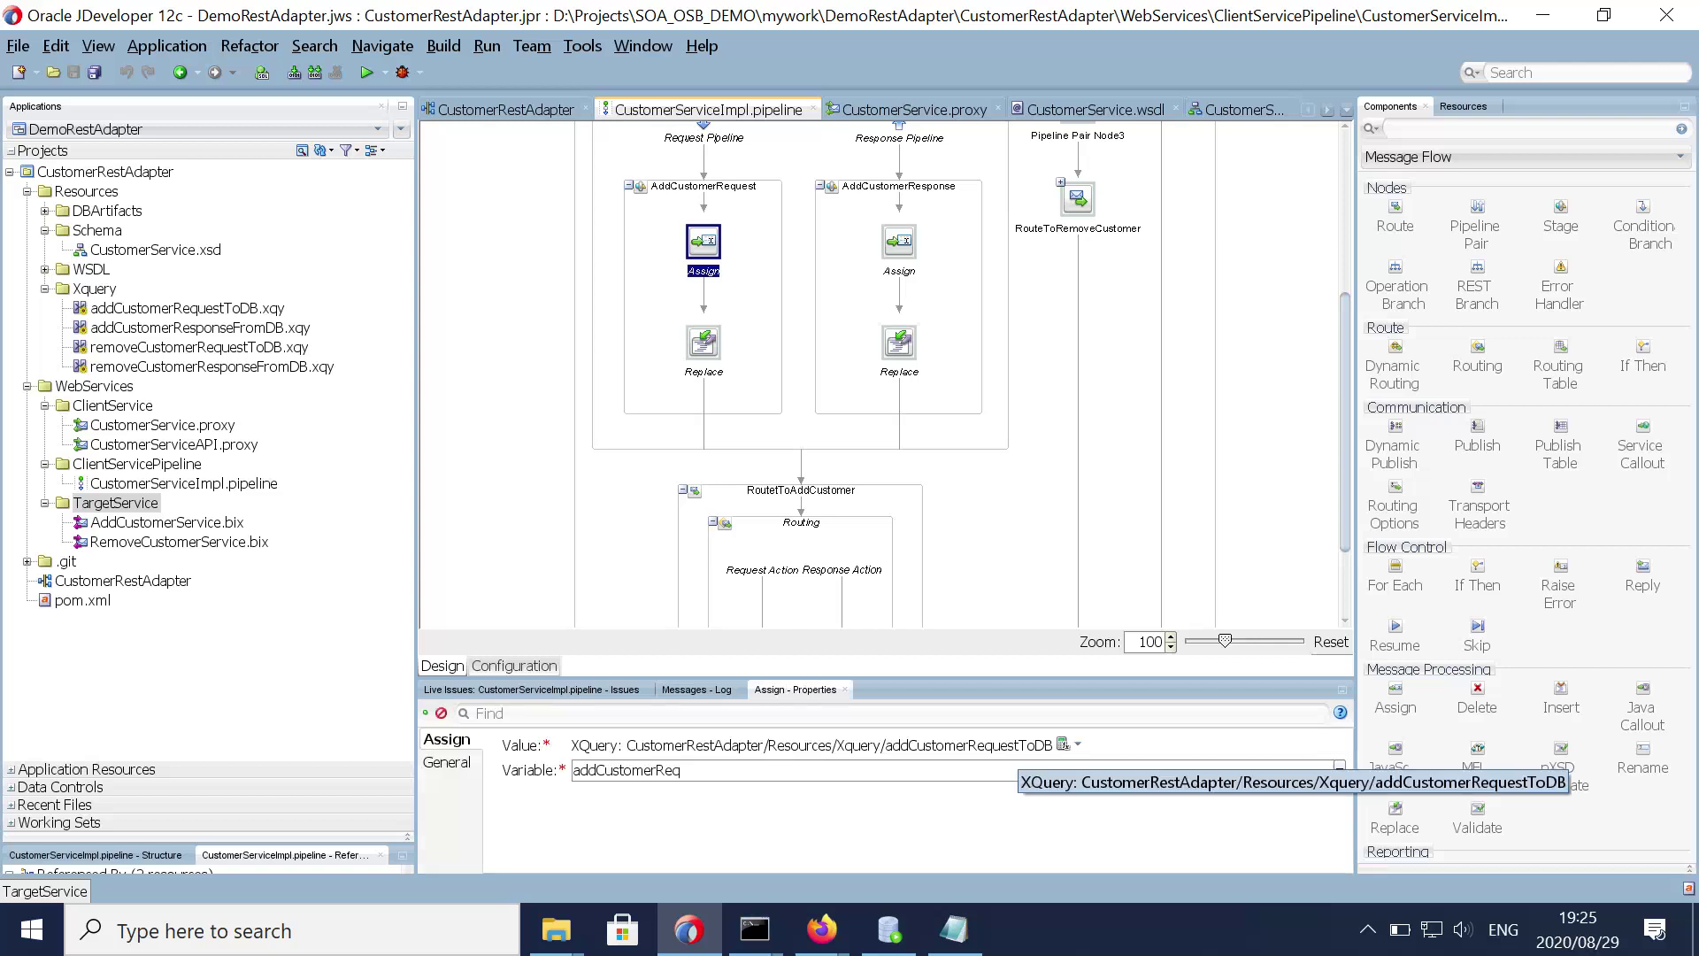
Step: Open addCustomerRequestToDB.xqy in the XQuery Mapper and examine the source elements Id, name, profession and city
{"action": "double_click", "coordinate": [186, 308]}
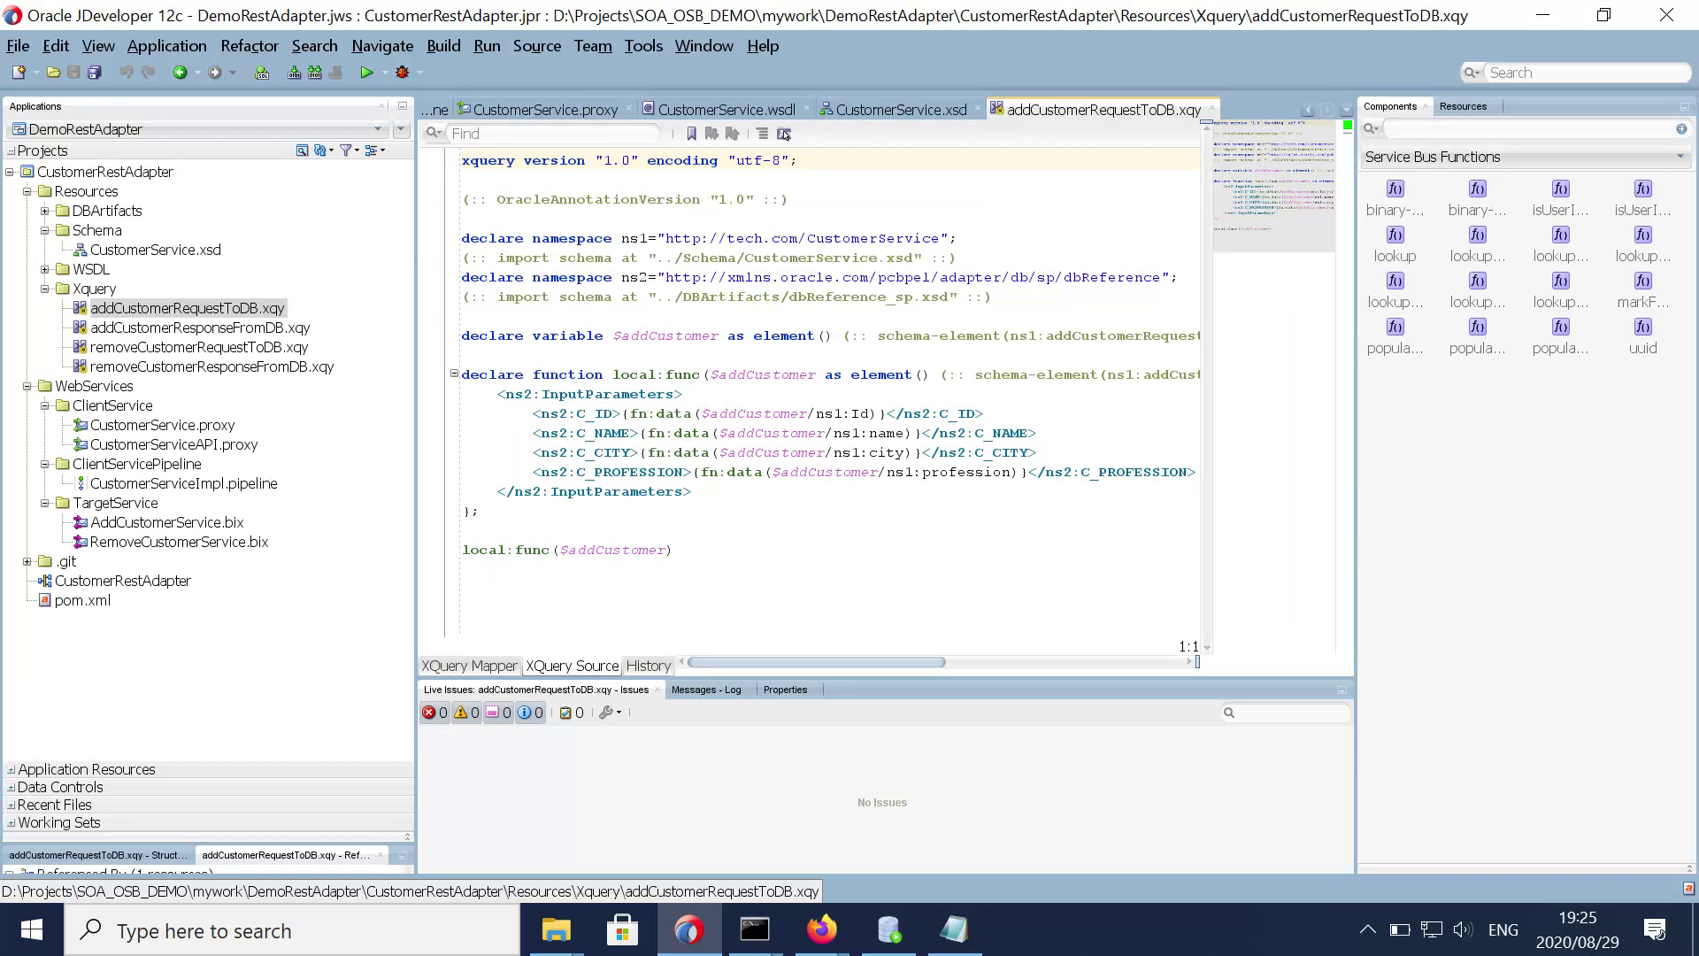
{"action": "left_click", "coordinate": [469, 666]}
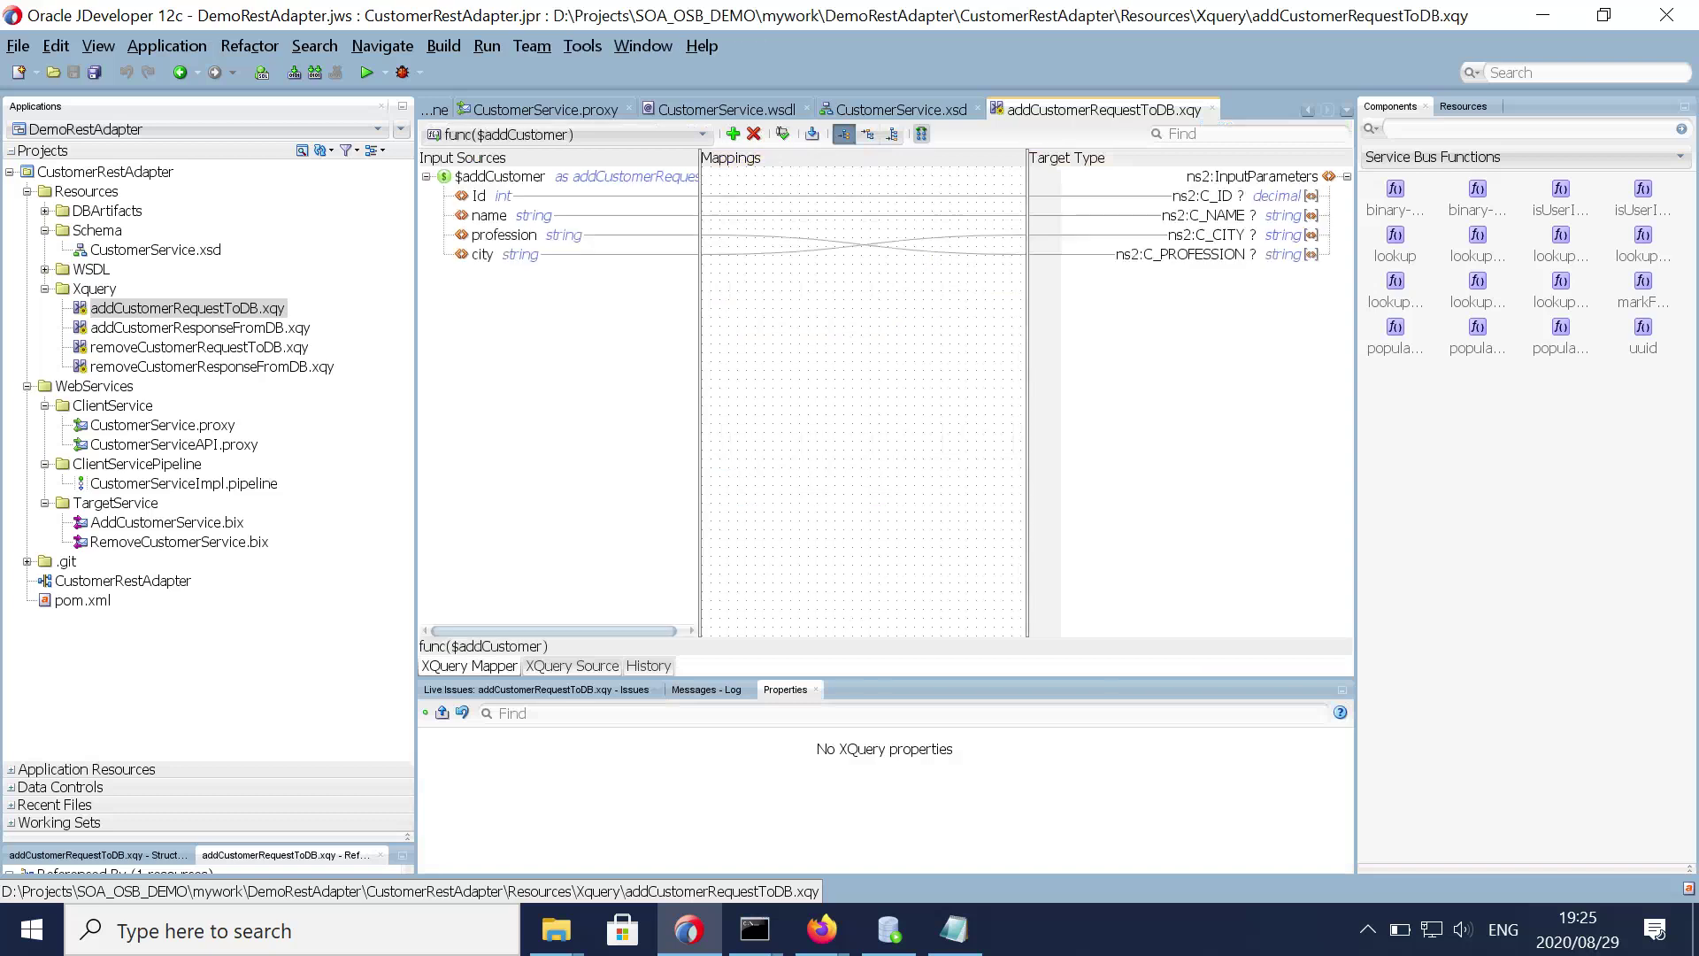
{"action": "left_click", "coordinate": [492, 196]}
{"action": "left_click", "coordinate": [497, 216]}
{"action": "left_click", "coordinate": [503, 235]}
{"action": "left_click", "coordinate": [497, 254]}
{"action": "left_click", "coordinate": [492, 197]}
{"action": "left_click", "coordinate": [497, 216]}
{"action": "left_click", "coordinate": [503, 235]}
{"action": "left_click", "coordinate": [497, 255]}
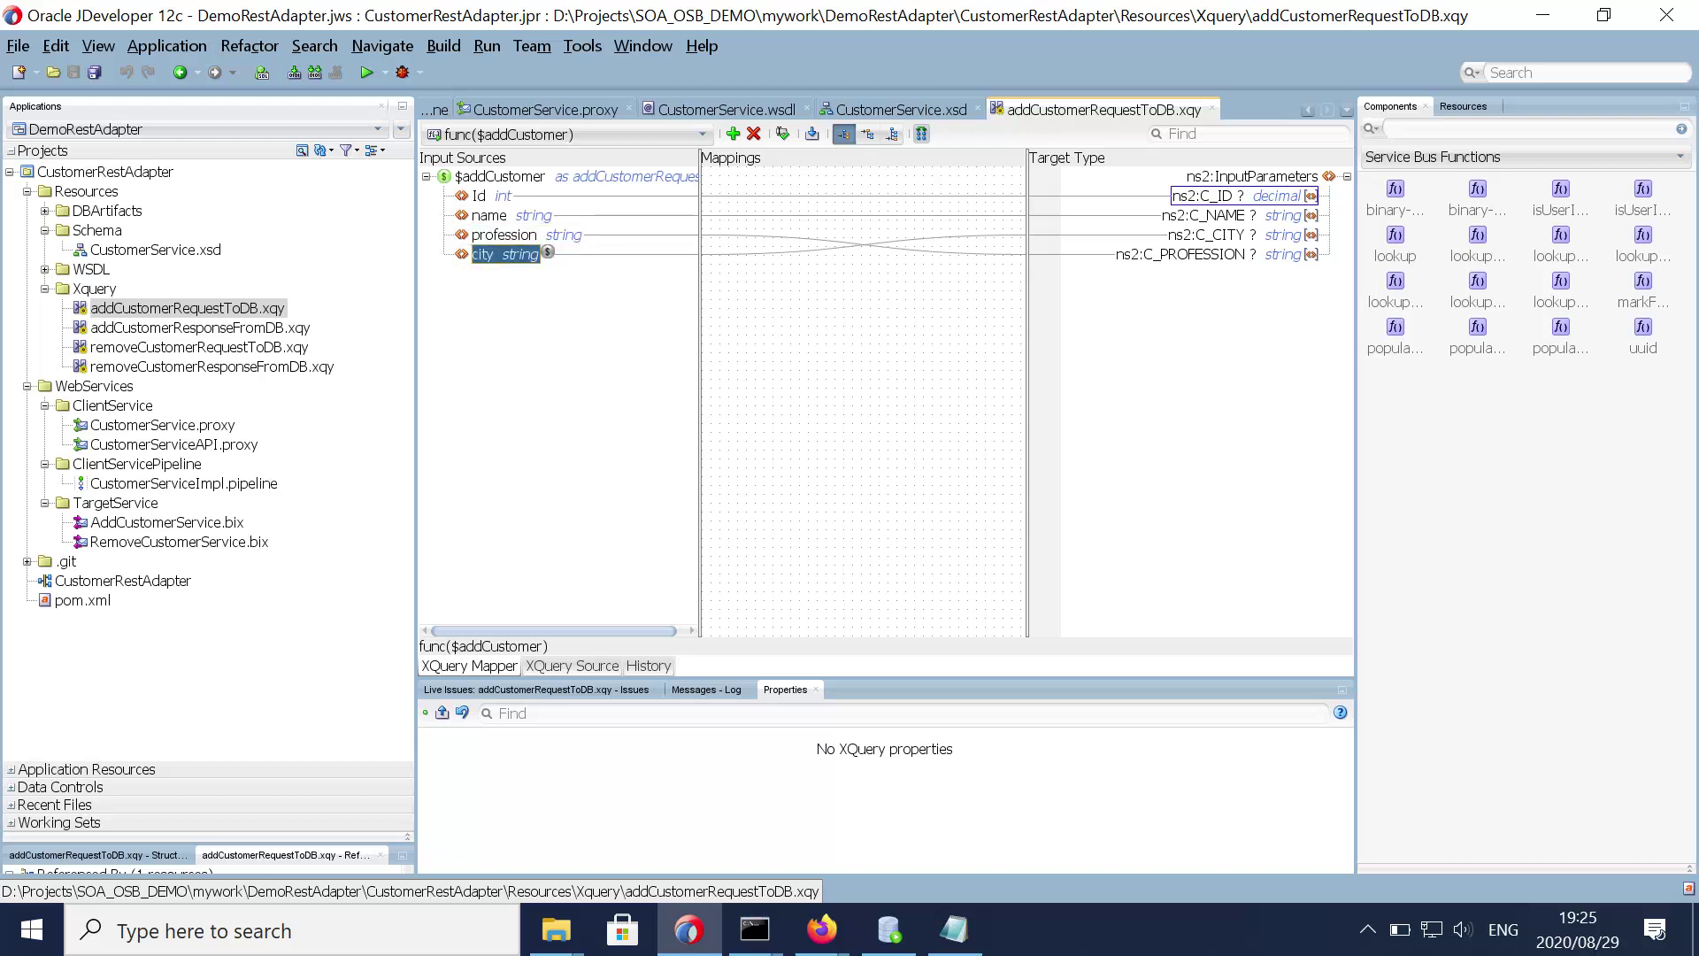
Step: Review the mapping expressions of the target elements C_ID, C_NAME, C_CITY and C_PROFESSION
{"action": "left_click", "coordinate": [1208, 196]}
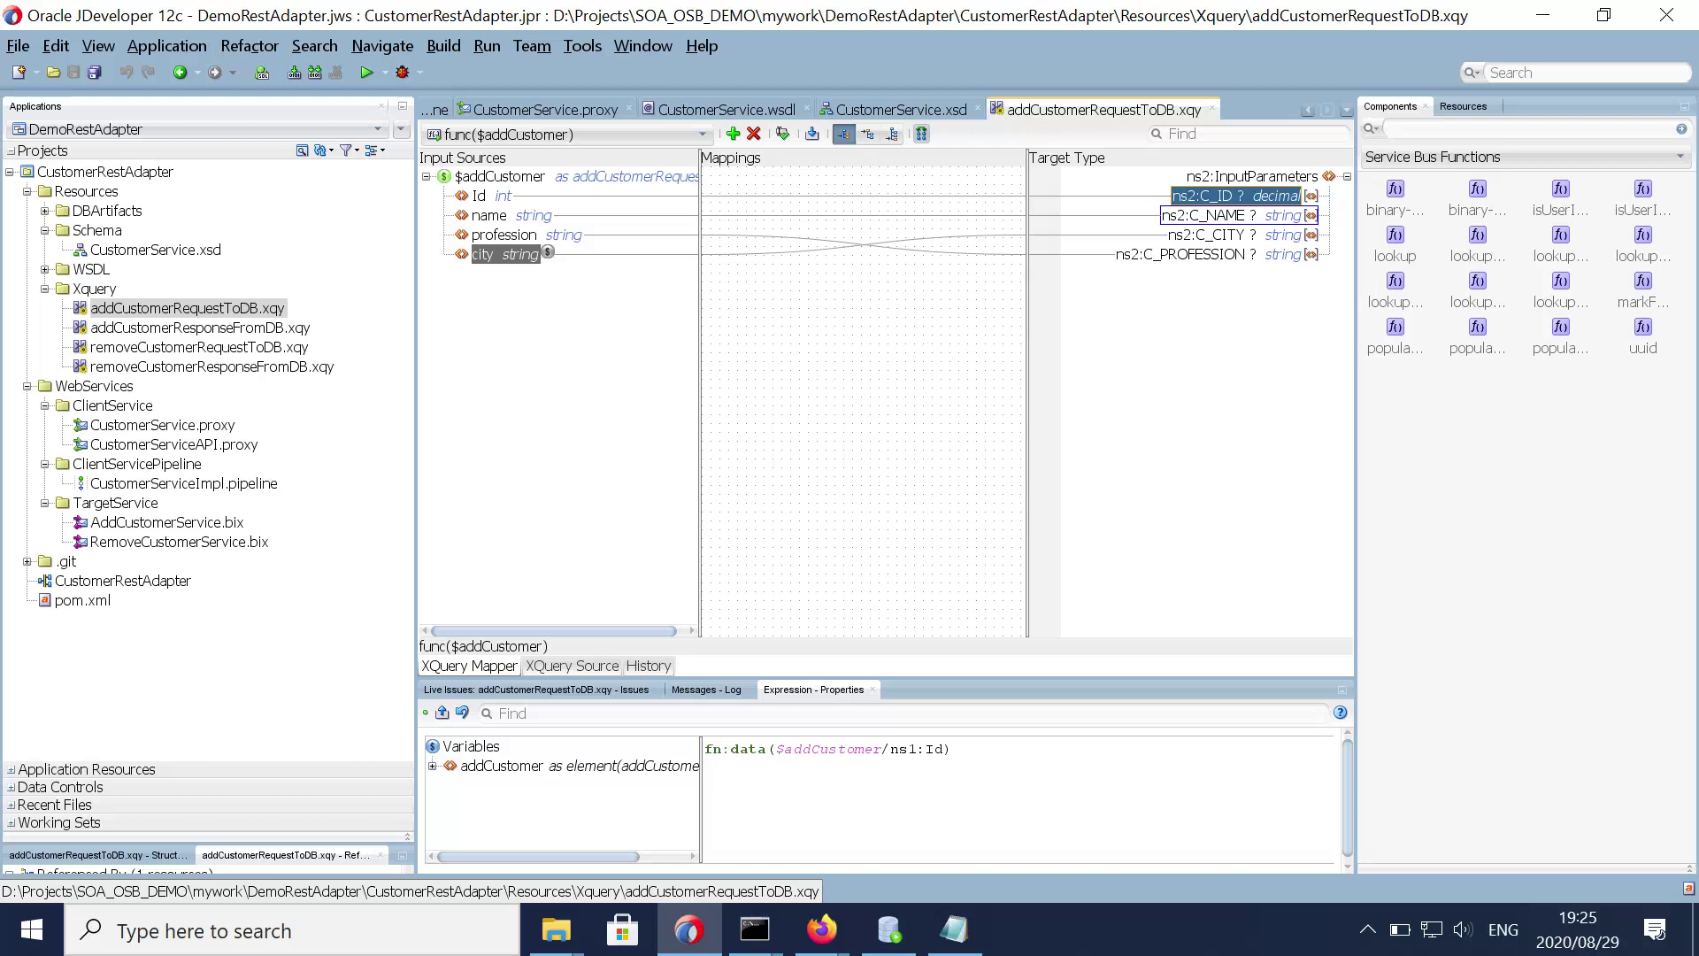
{"action": "left_click", "coordinate": [1208, 216]}
{"action": "left_click", "coordinate": [1210, 236]}
{"action": "left_click", "coordinate": [1208, 255]}
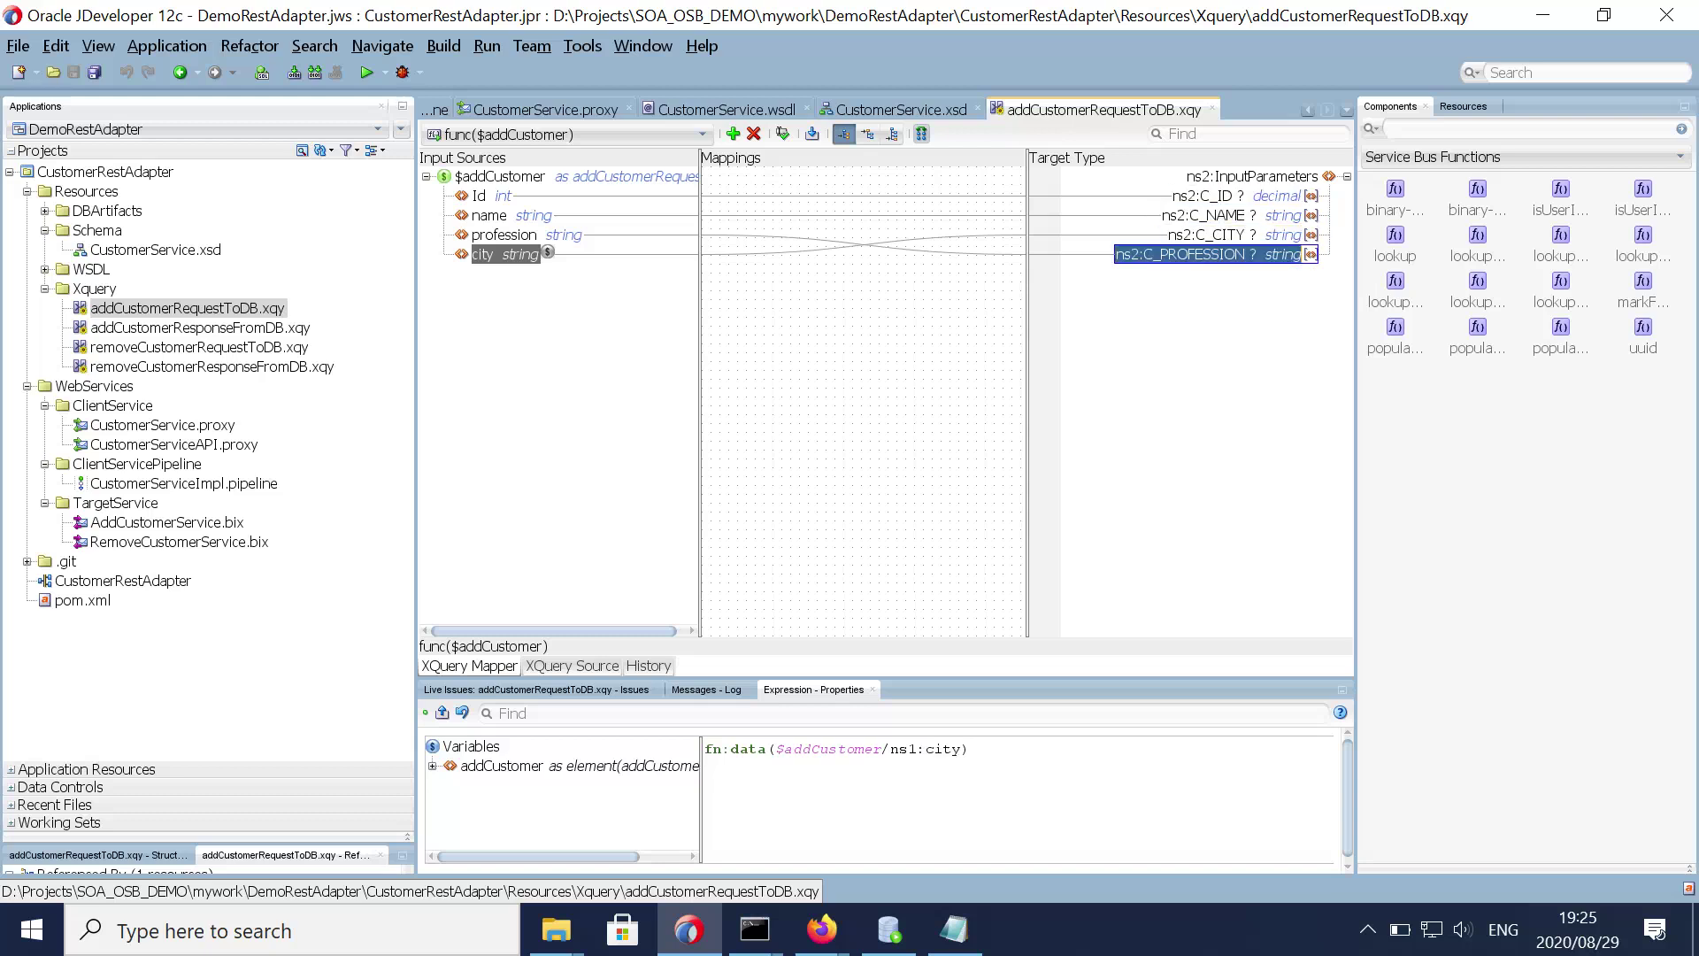
Step: Switch to SQL Developer and check addCustomer's input parameters c_id, c_name, c_city and c_profession in the CUSTOM_PACKAGE specification
{"action": "left_click", "coordinate": [888, 930]}
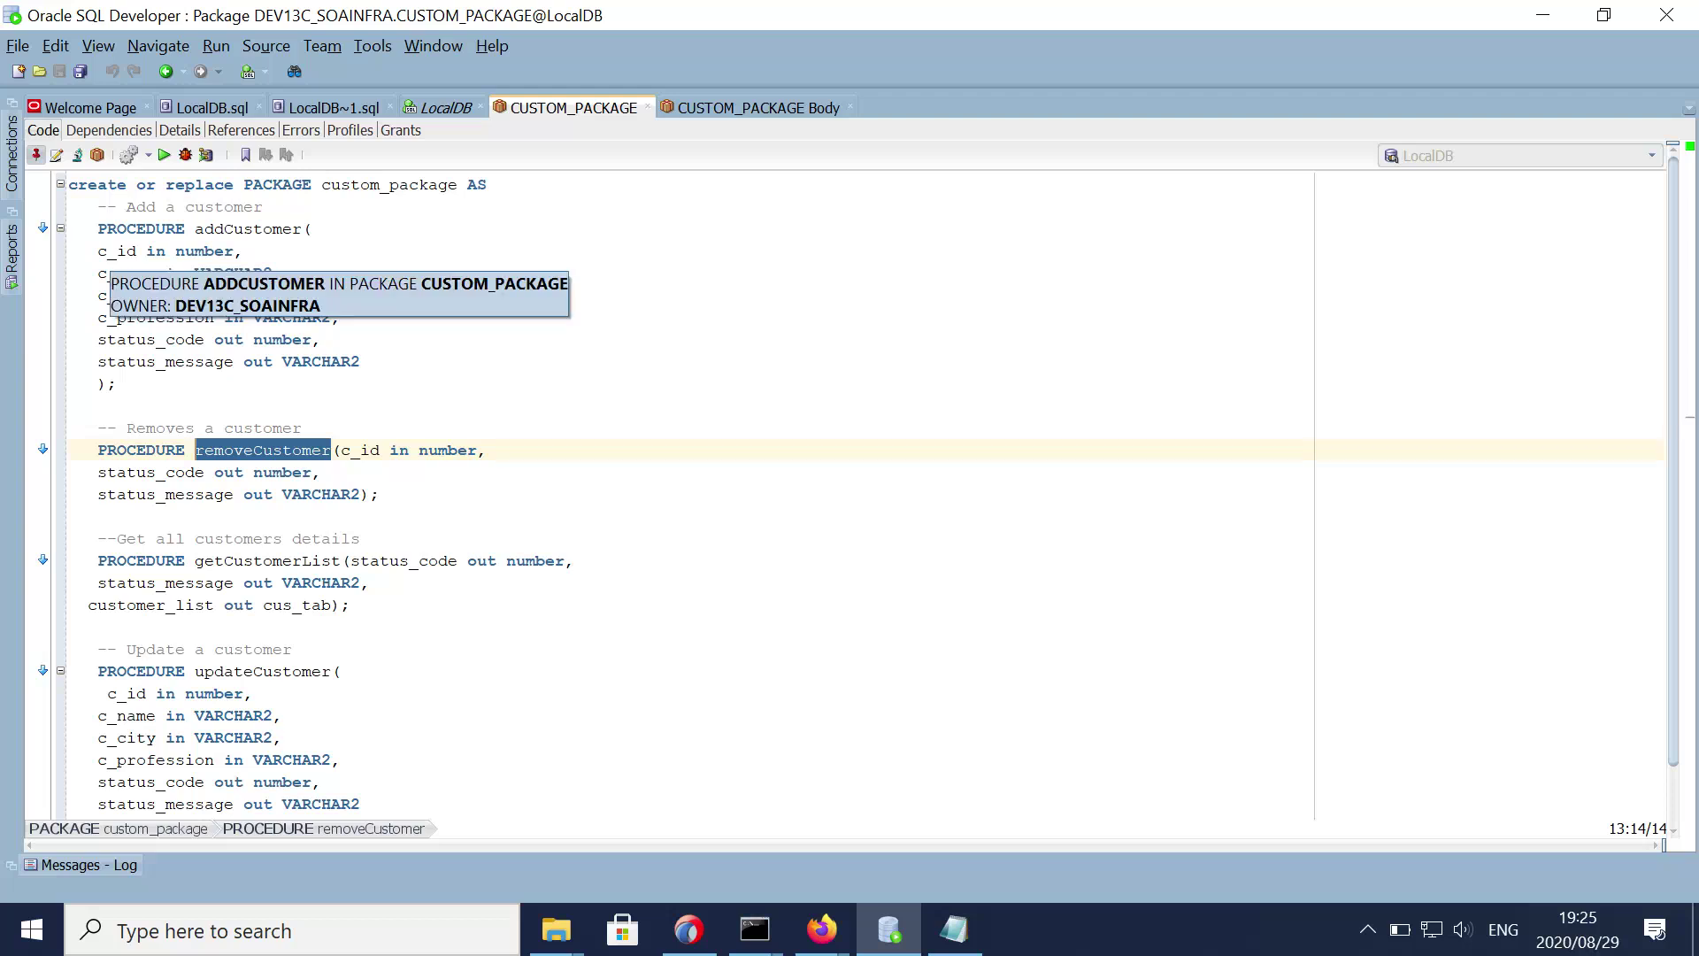
{"action": "double_click", "coordinate": [117, 250]}
{"action": "left_click", "coordinate": [117, 272]}
{"action": "double_click", "coordinate": [121, 296]}
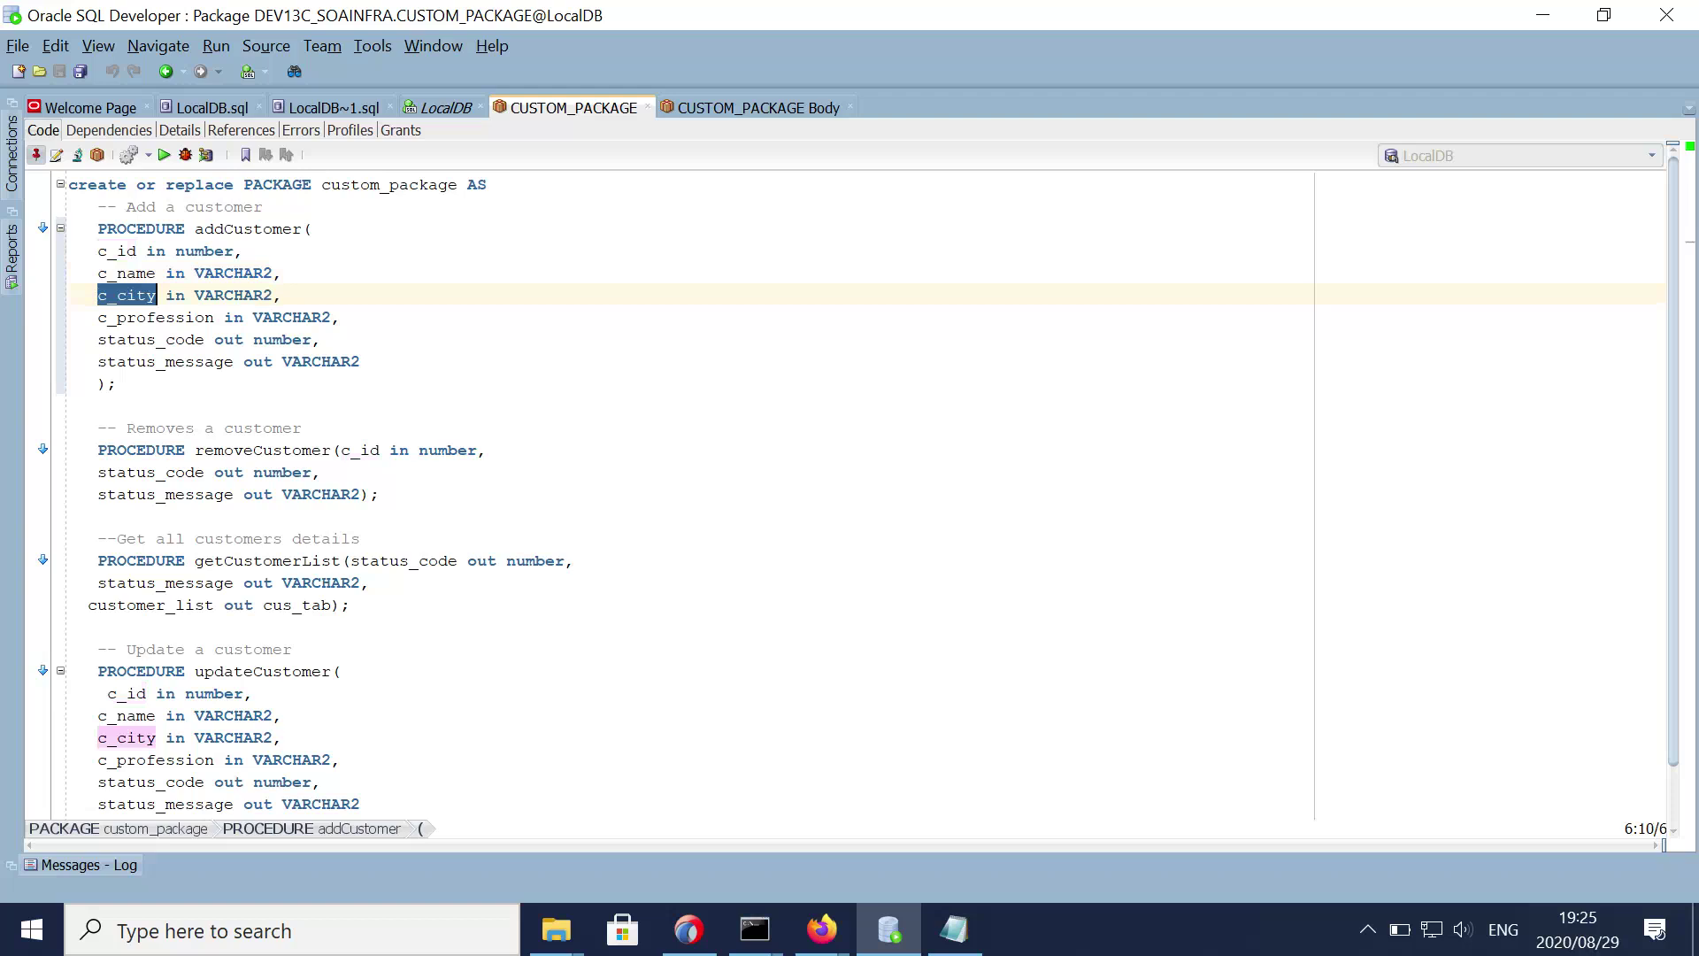
{"action": "double_click", "coordinate": [127, 318]}
Step: Return to JDeveloper and inspect the C_NAME target's mapping expression without renaming the element
{"action": "left_click", "coordinate": [690, 929]}
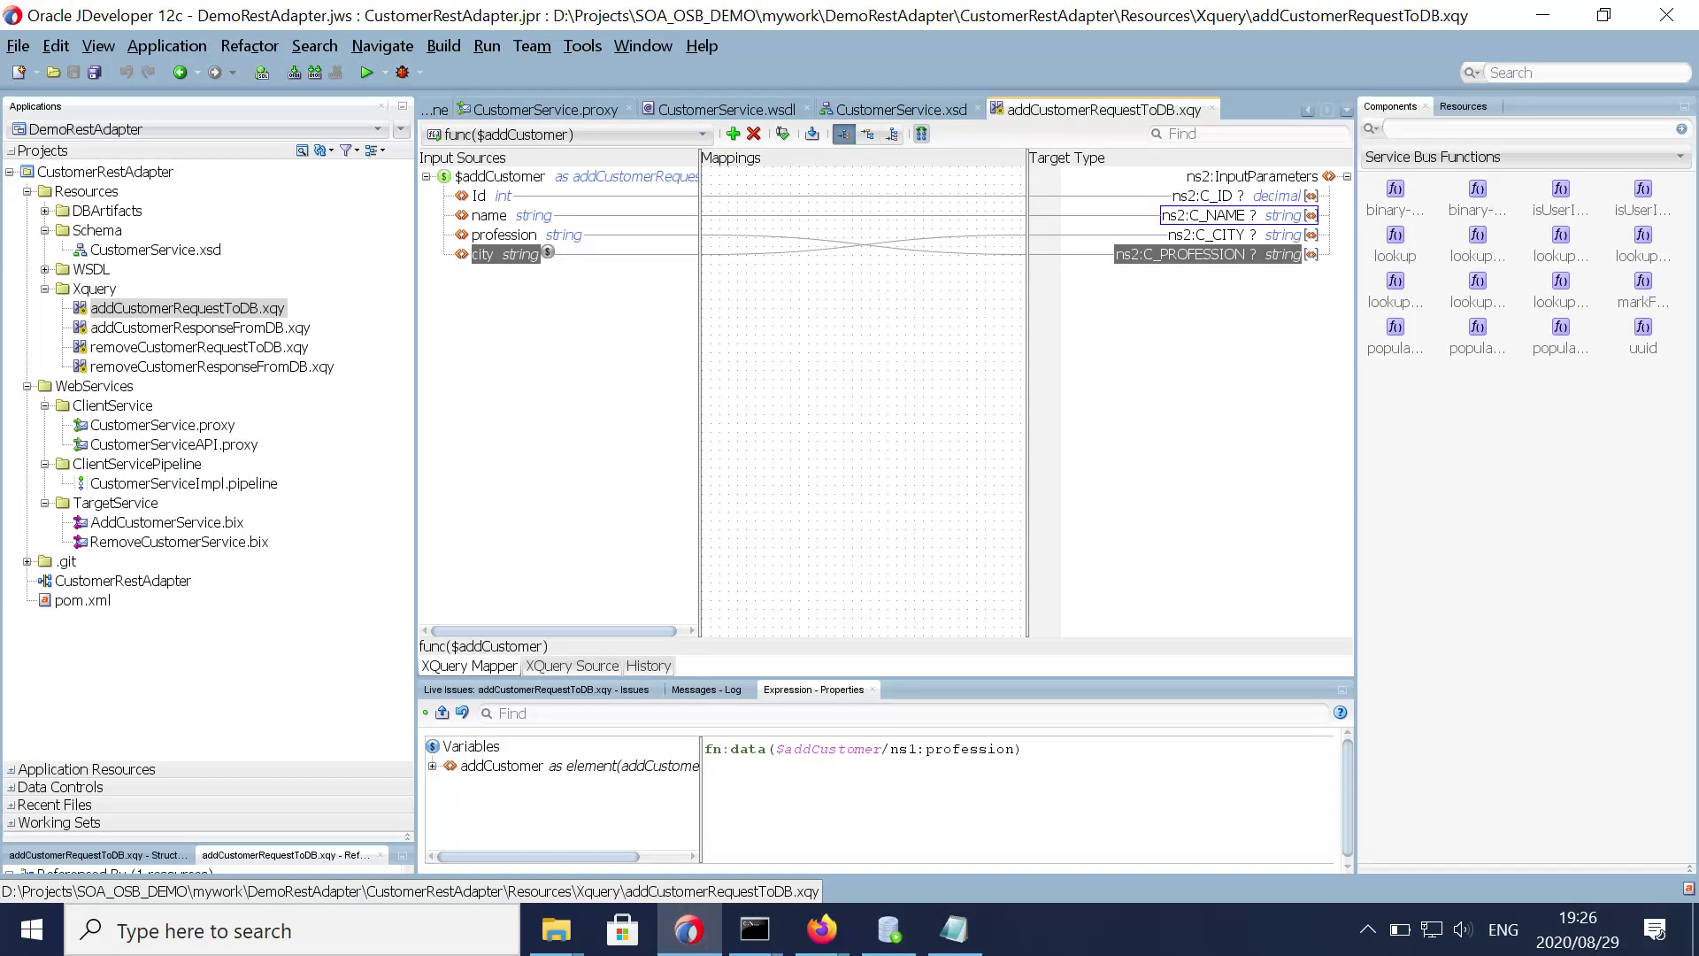
{"action": "left_click", "coordinate": [1232, 216]}
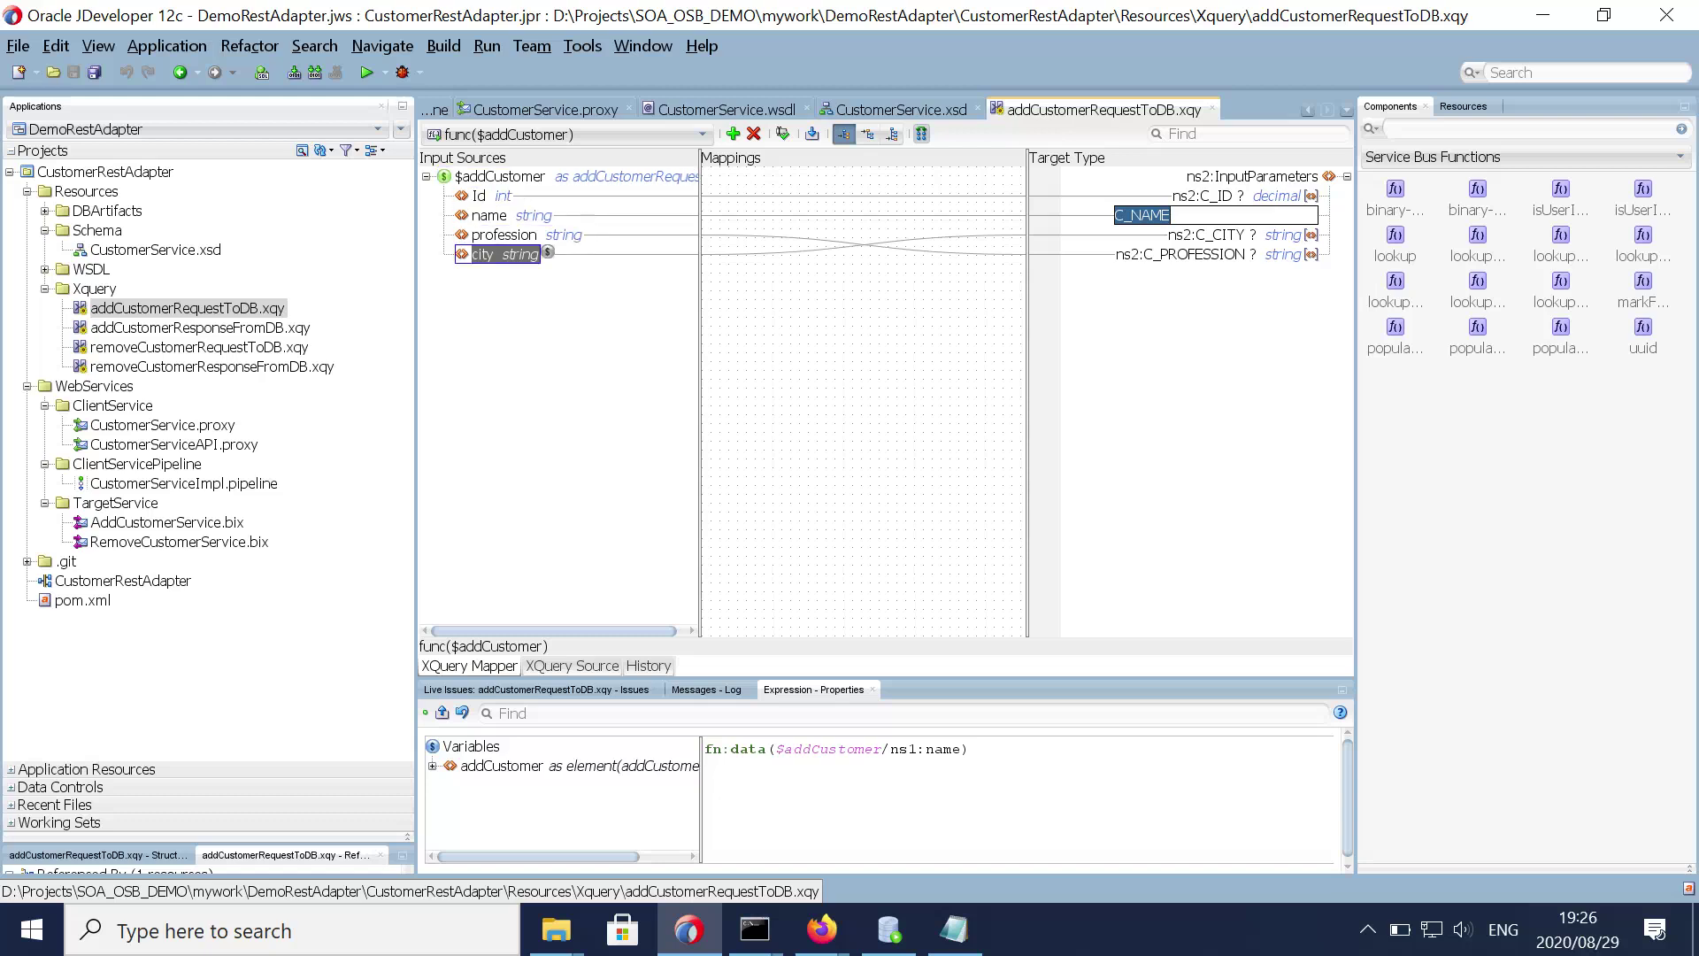
{"action": "key", "text": "Escape"}
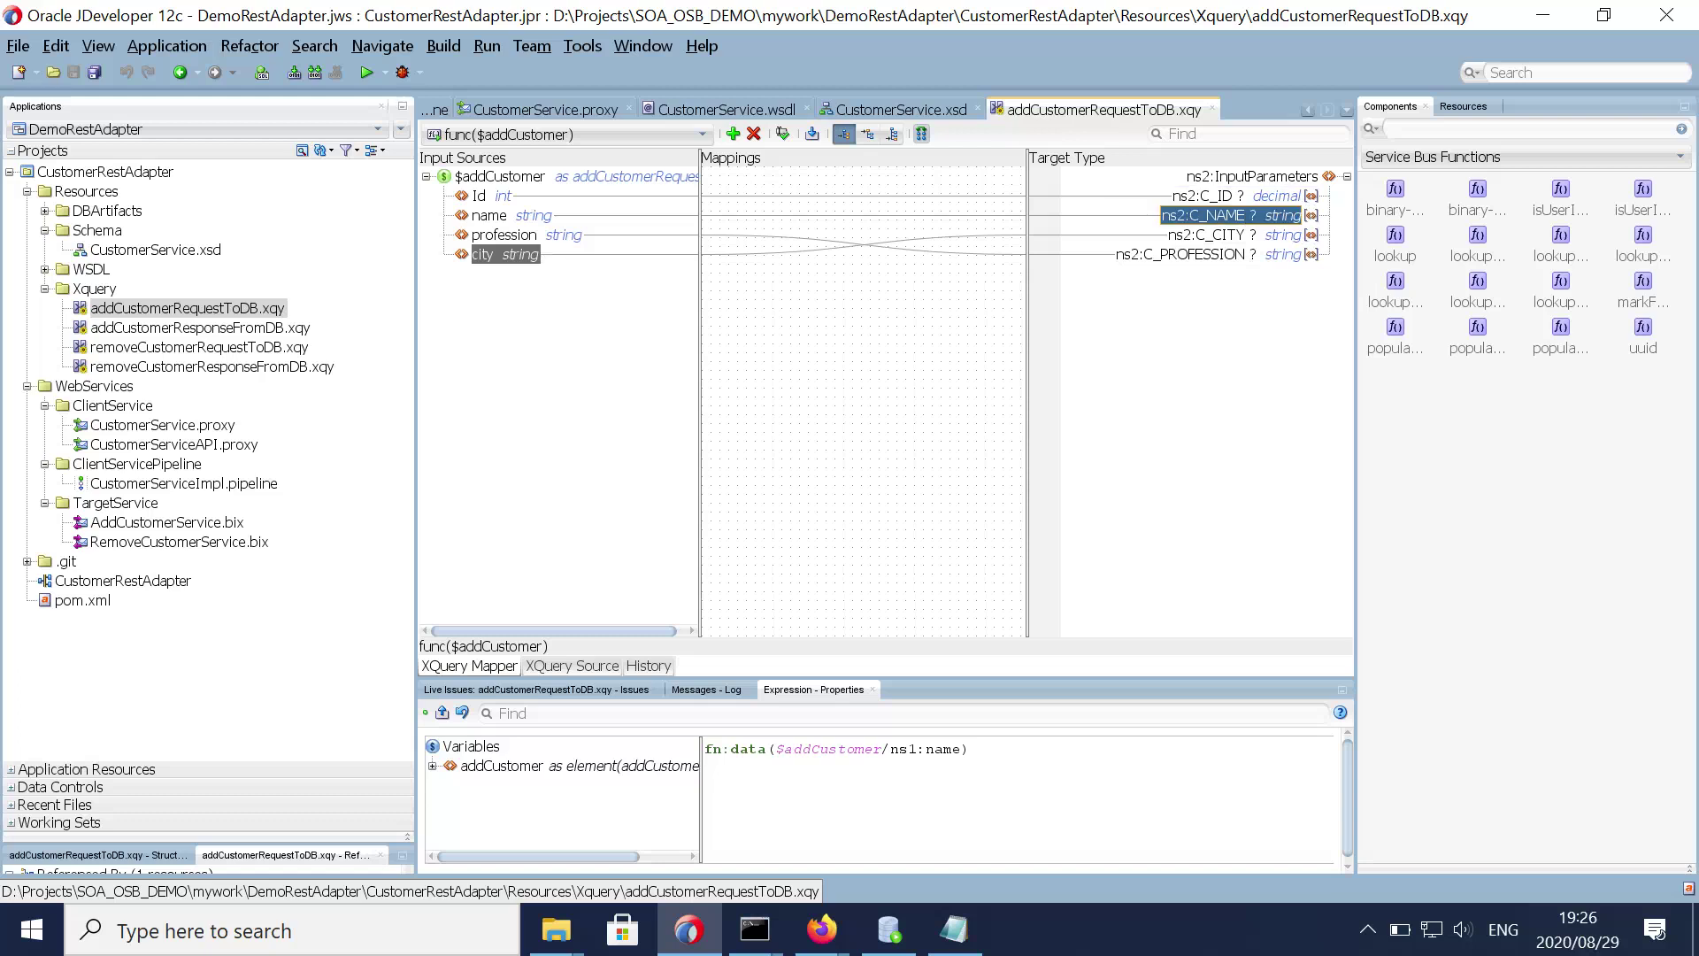
Step: Open addCustomerResponseFromDB.xqy and locate the STATUS_CODE and STATUS_MESSAGE database outputs in its source
{"action": "double_click", "coordinate": [200, 327]}
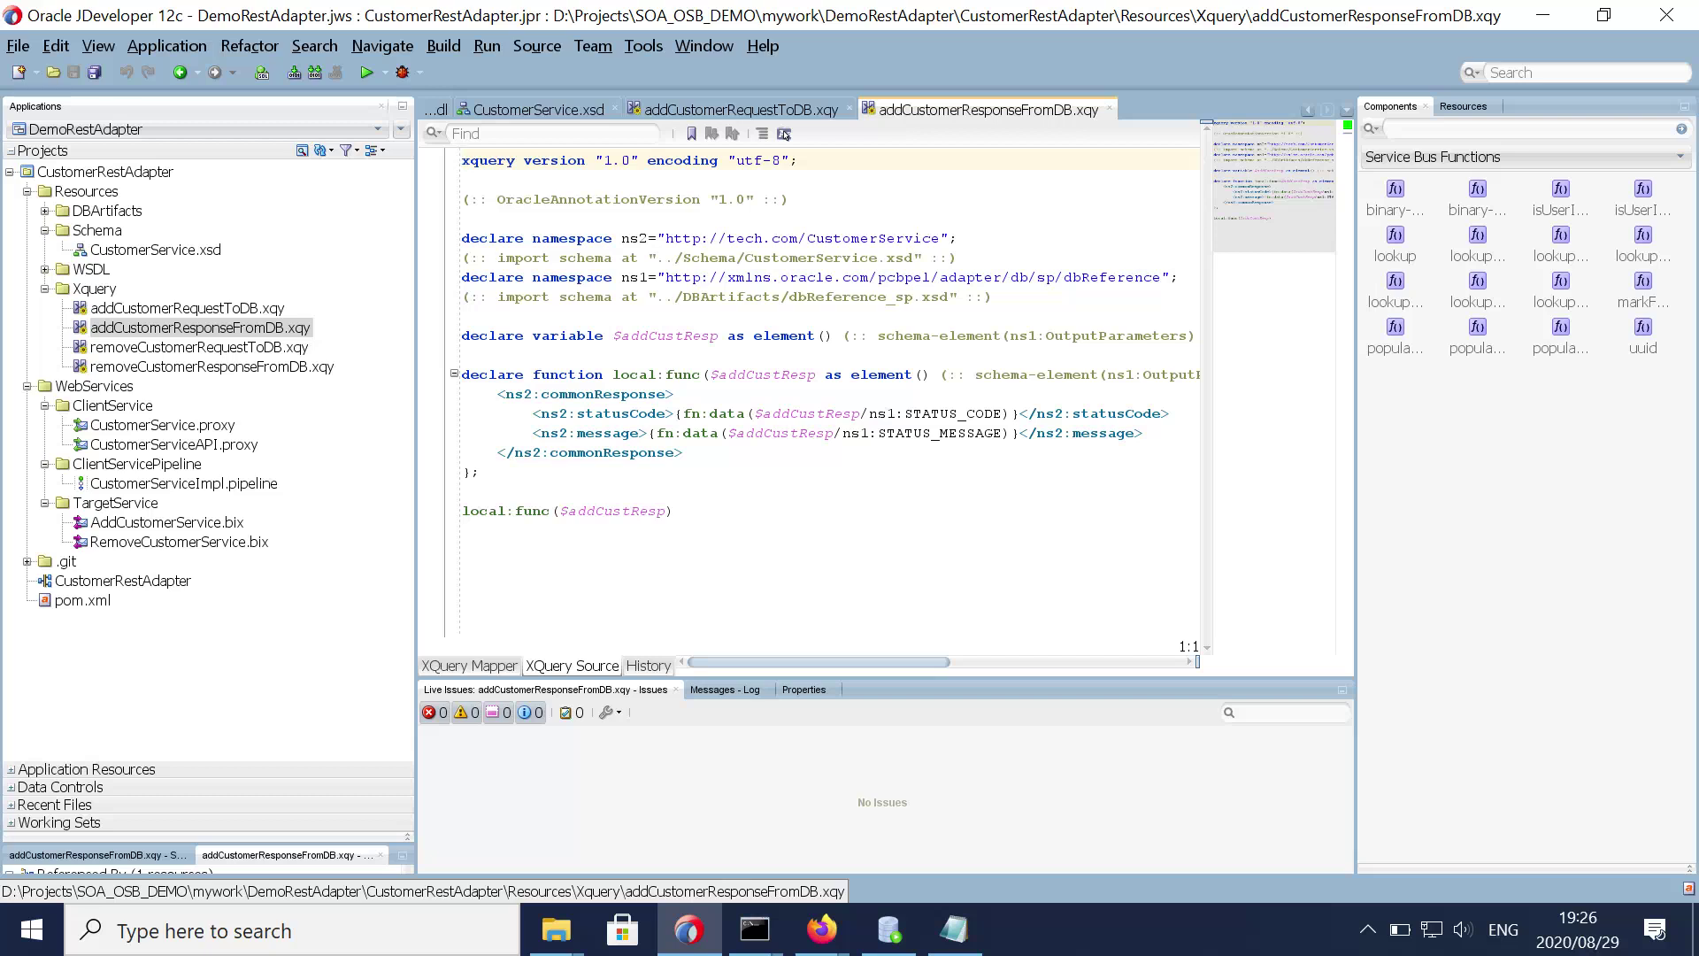
{"action": "double_click", "coordinate": [932, 413]}
{"action": "double_click", "coordinate": [937, 434]}
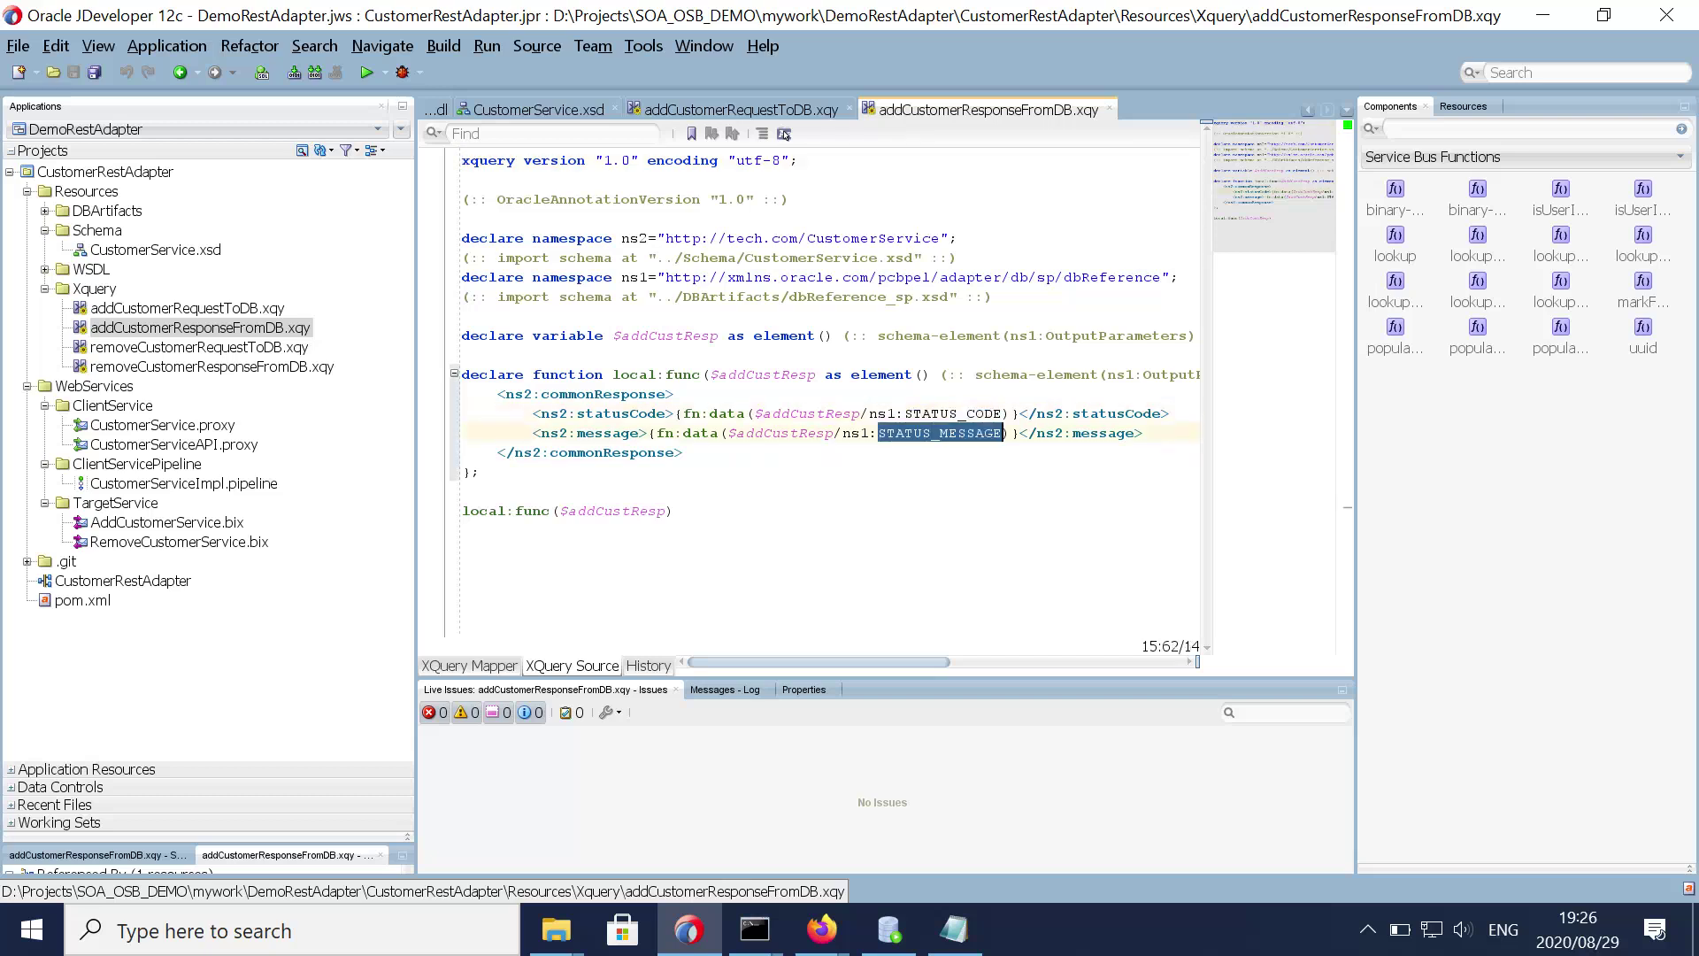
Step: Switch to SQL Developer and check the status_code and status_message output parameters of addCustomer in the CUSTOM_PACKAGE body
{"action": "key", "text": "alt+Tab"}
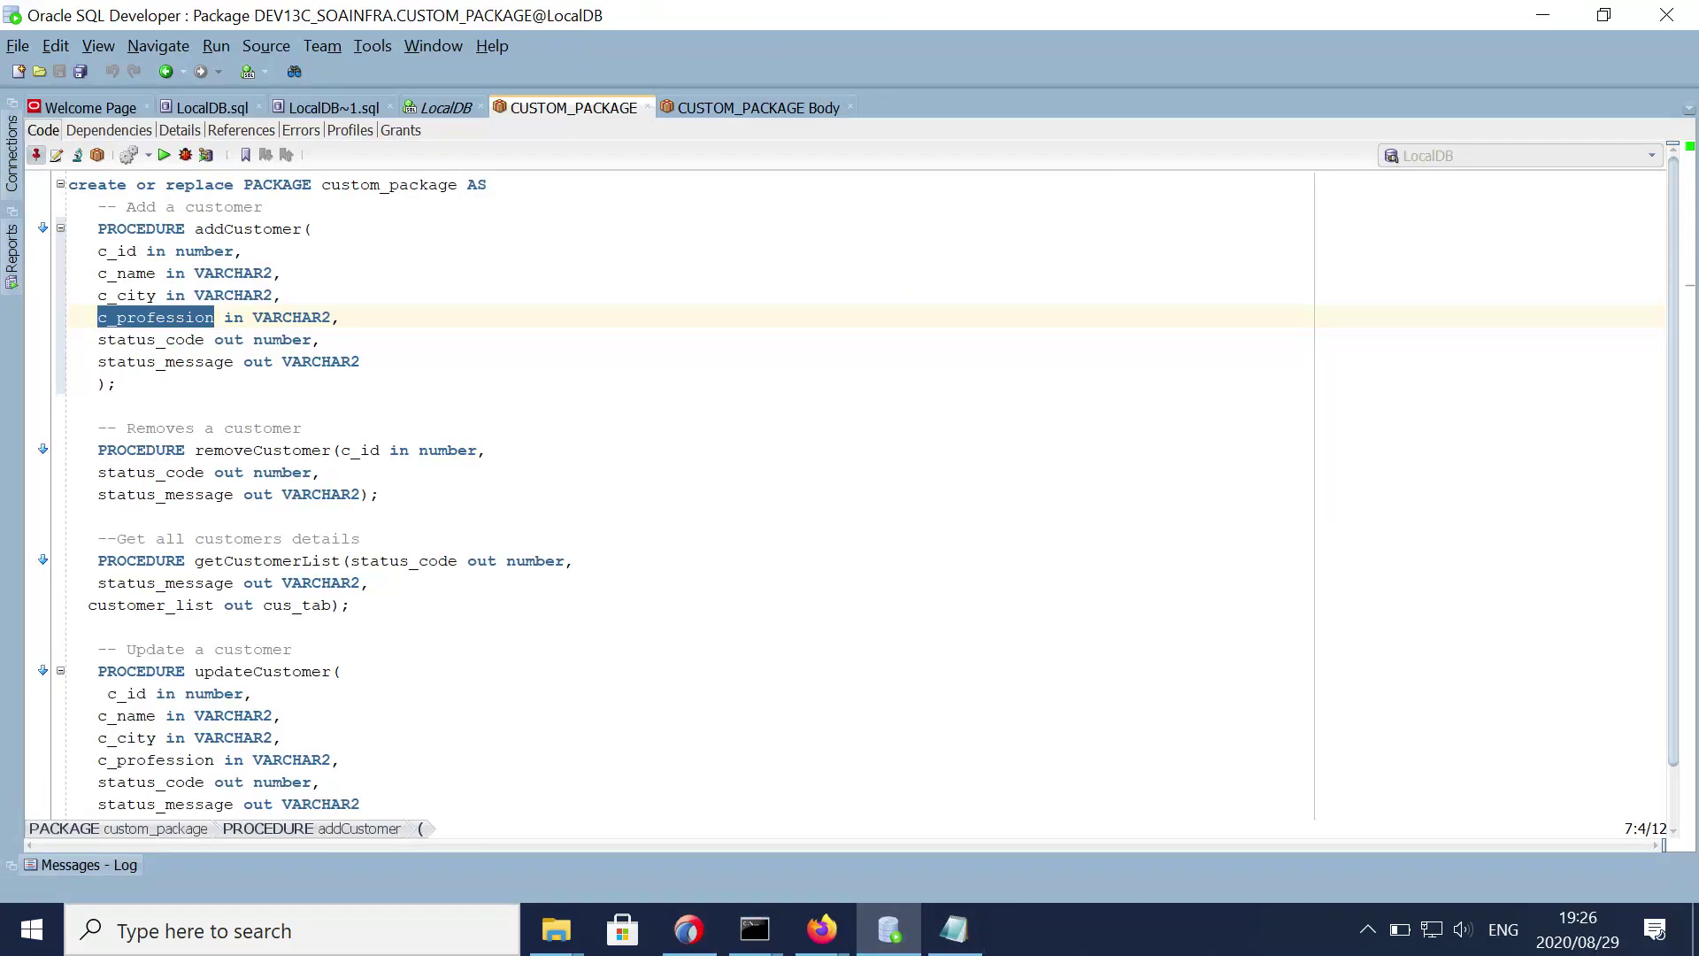
{"action": "double_click", "coordinate": [149, 312]}
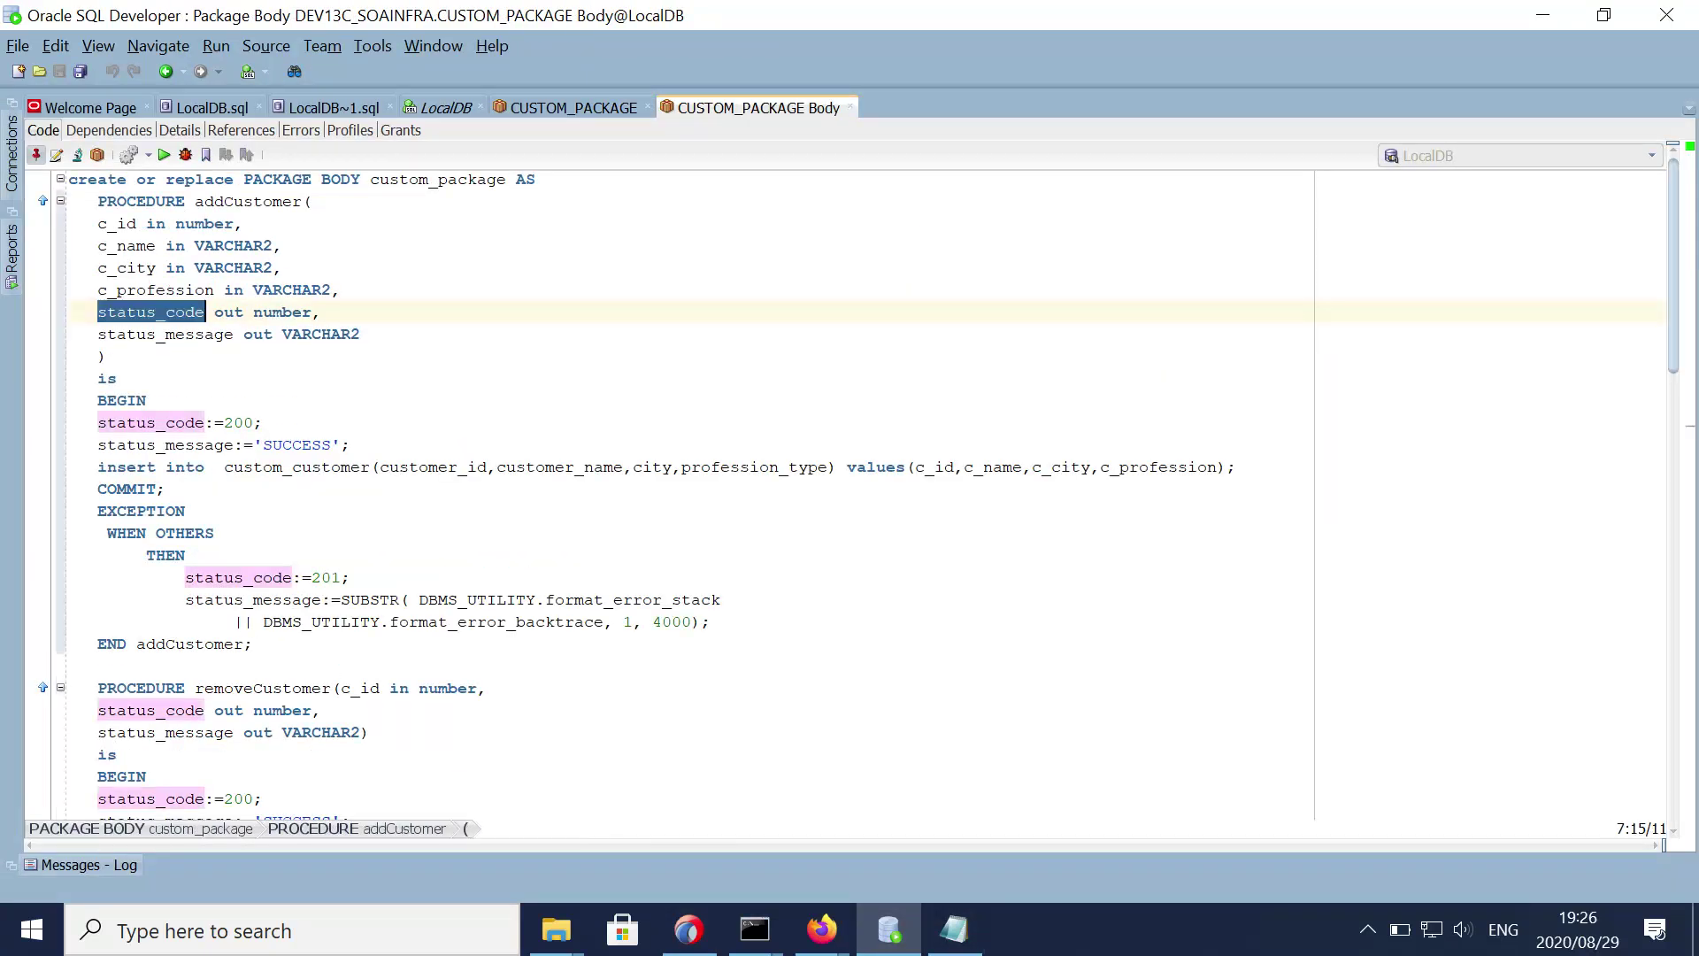
{"action": "double_click", "coordinate": [149, 335]}
{"action": "left_click", "coordinate": [147, 312]}
{"action": "double_click", "coordinate": [149, 313]}
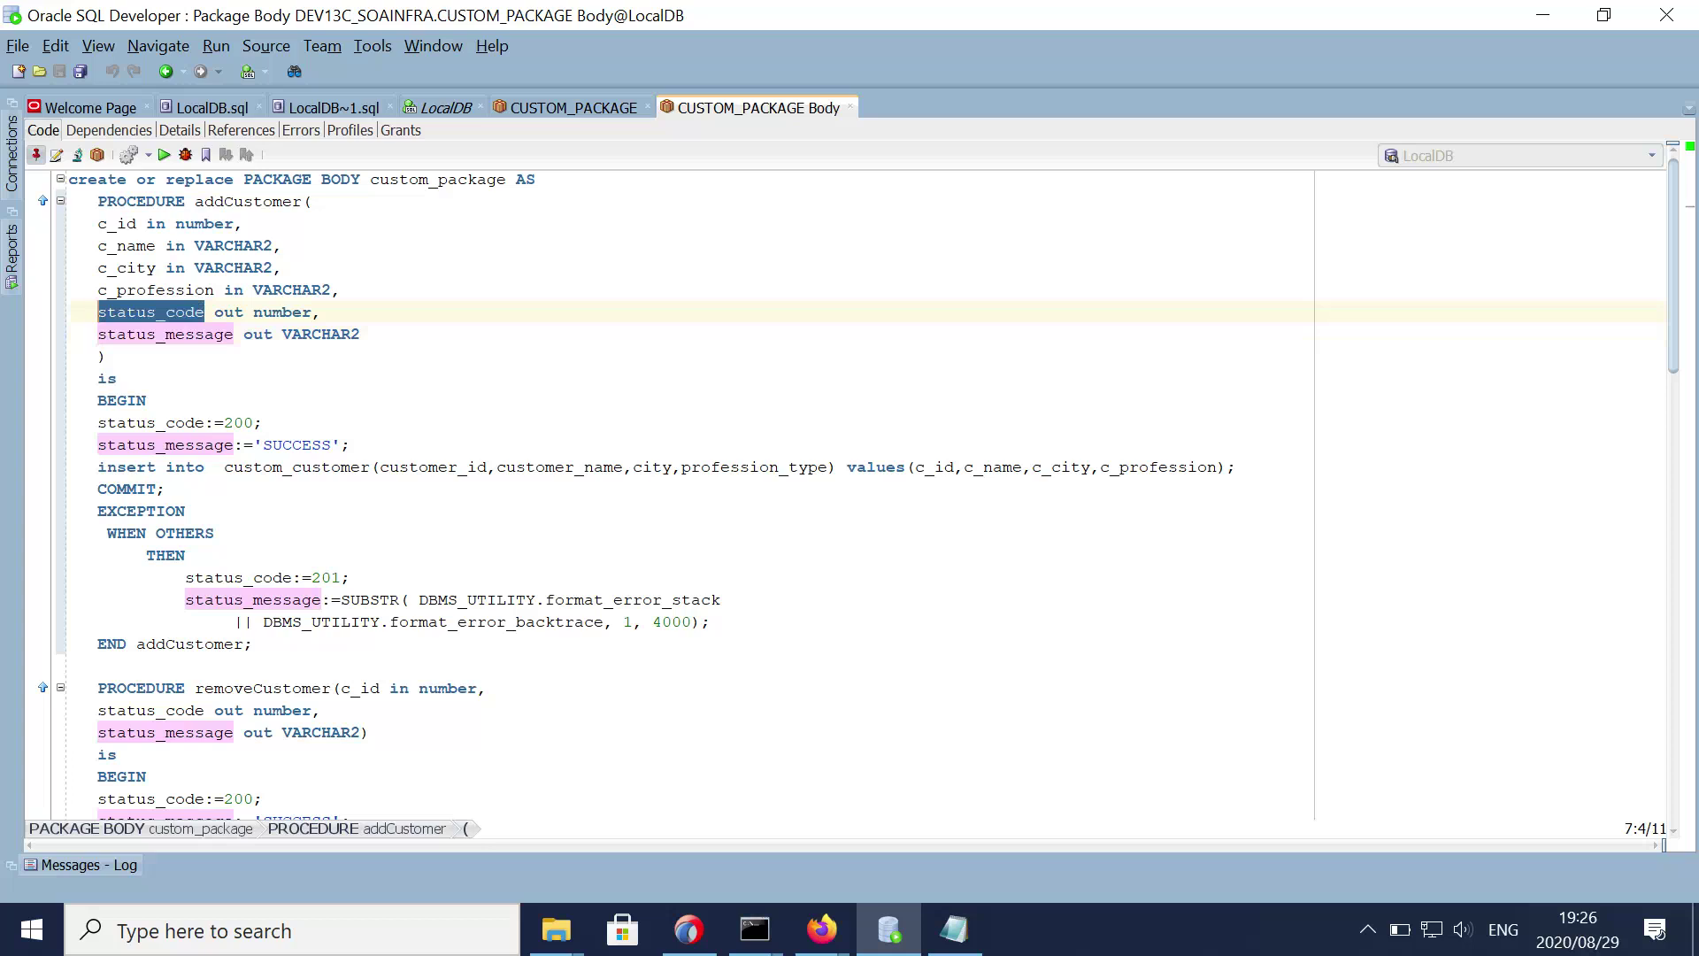
{"action": "double_click", "coordinate": [149, 334]}
Step: Go back to JDeveloper and examine the statusCode and message response elements in addCustomerResponseFromDB.xqy
{"action": "left_click", "coordinate": [690, 929]}
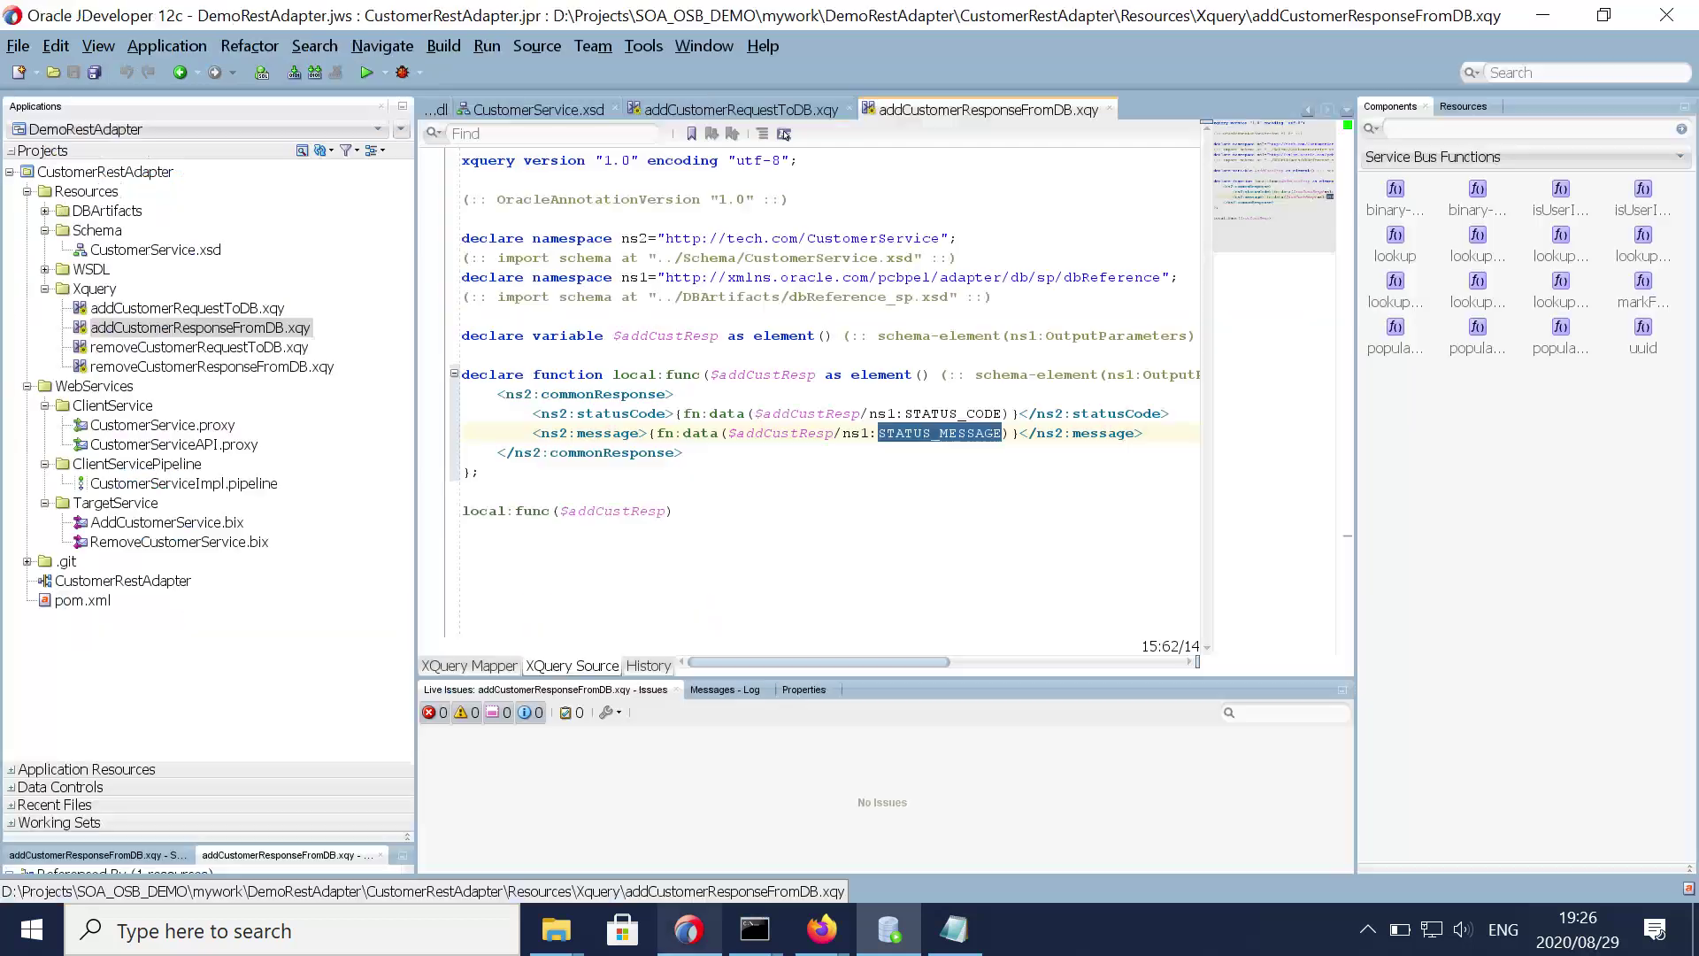
{"action": "double_click", "coordinate": [622, 413]}
{"action": "double_click", "coordinate": [608, 434]}
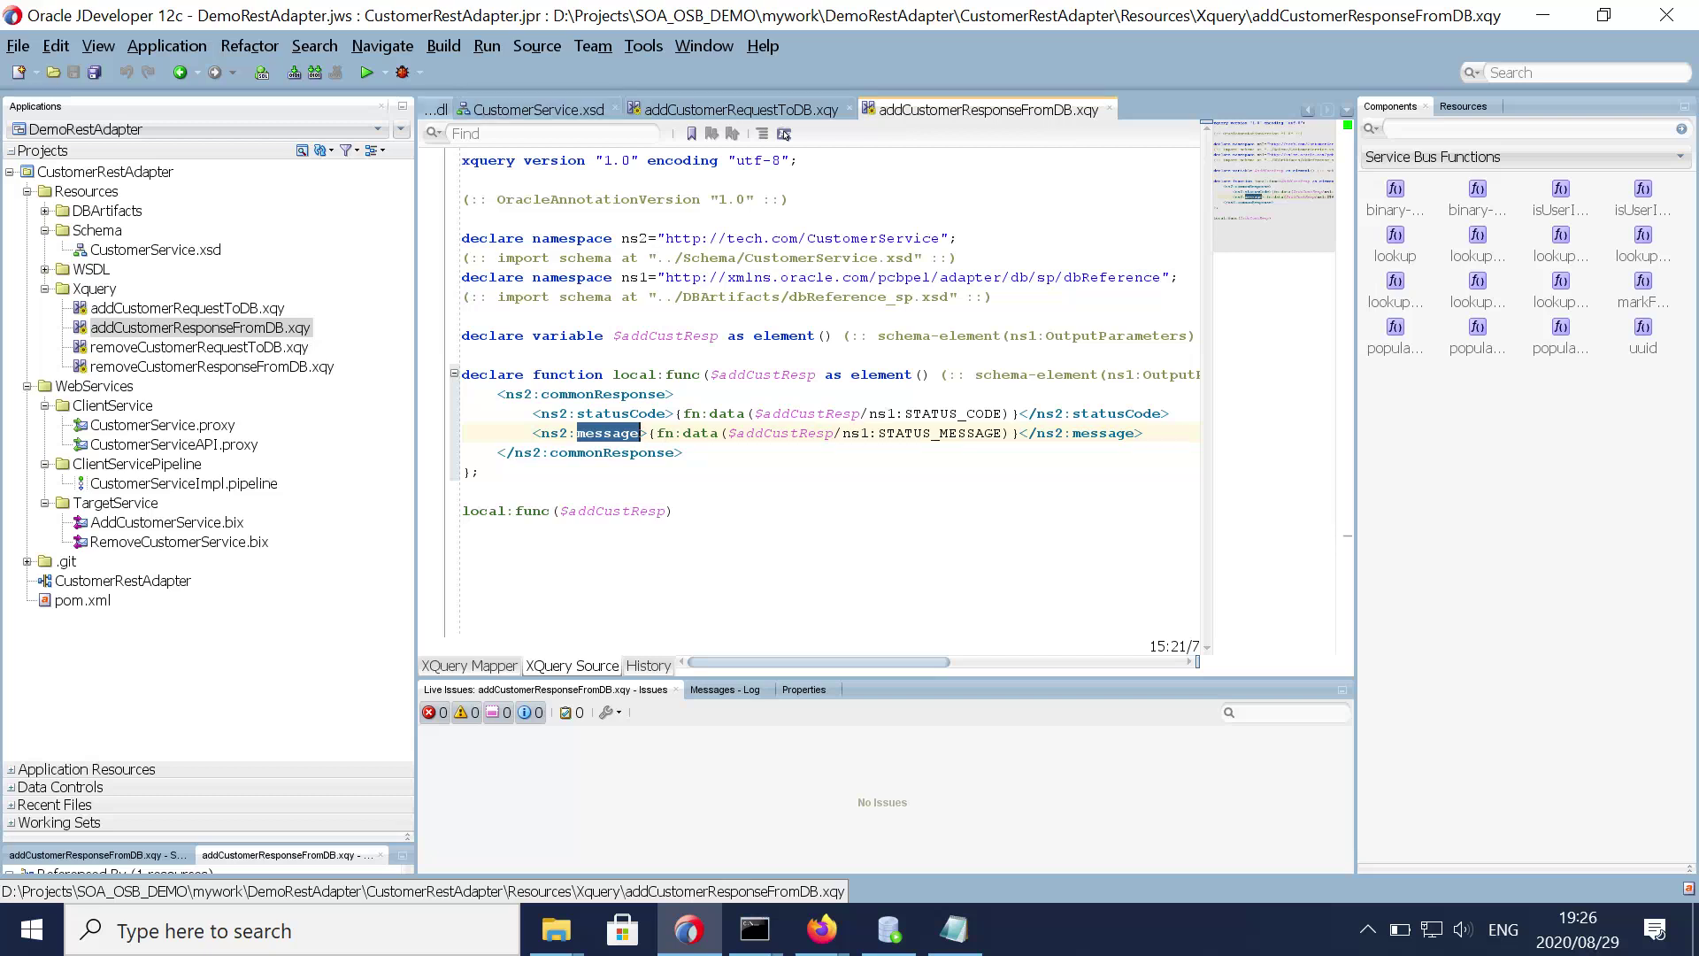
Step: Reopen the CustomerServiceImpl pipeline and compare the Assign variable with the Replace action's settings in the AddCustomerRequest stage
{"action": "left_click", "coordinate": [436, 108]}
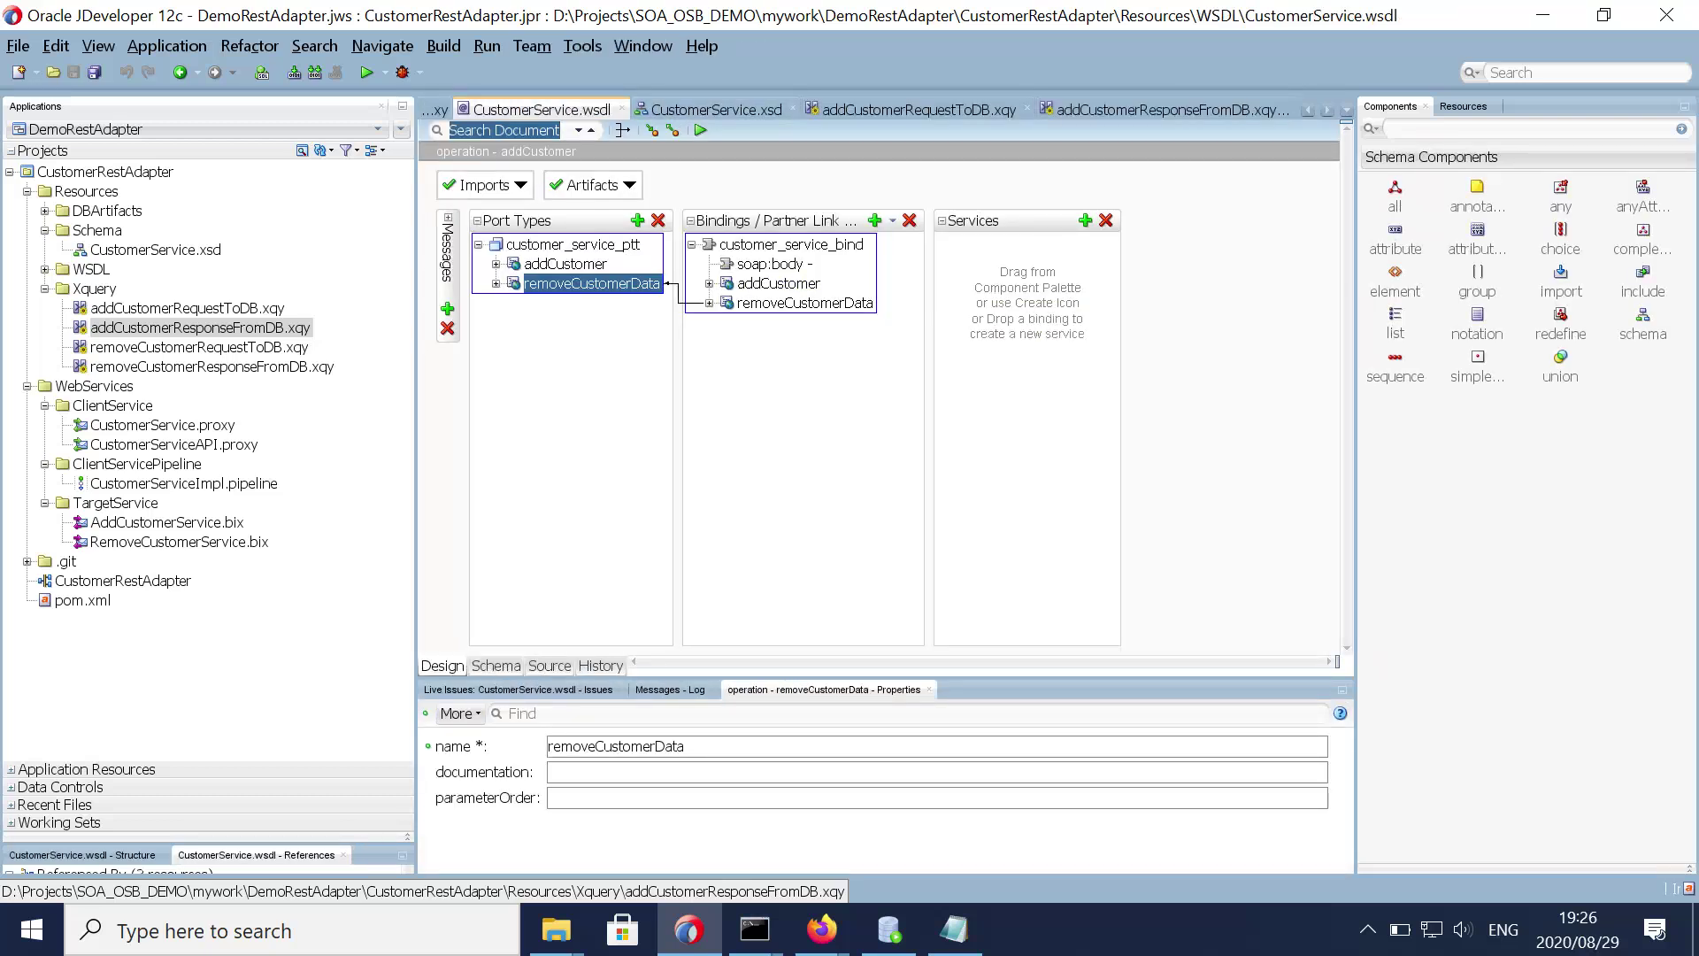
{"action": "double_click", "coordinate": [183, 483]}
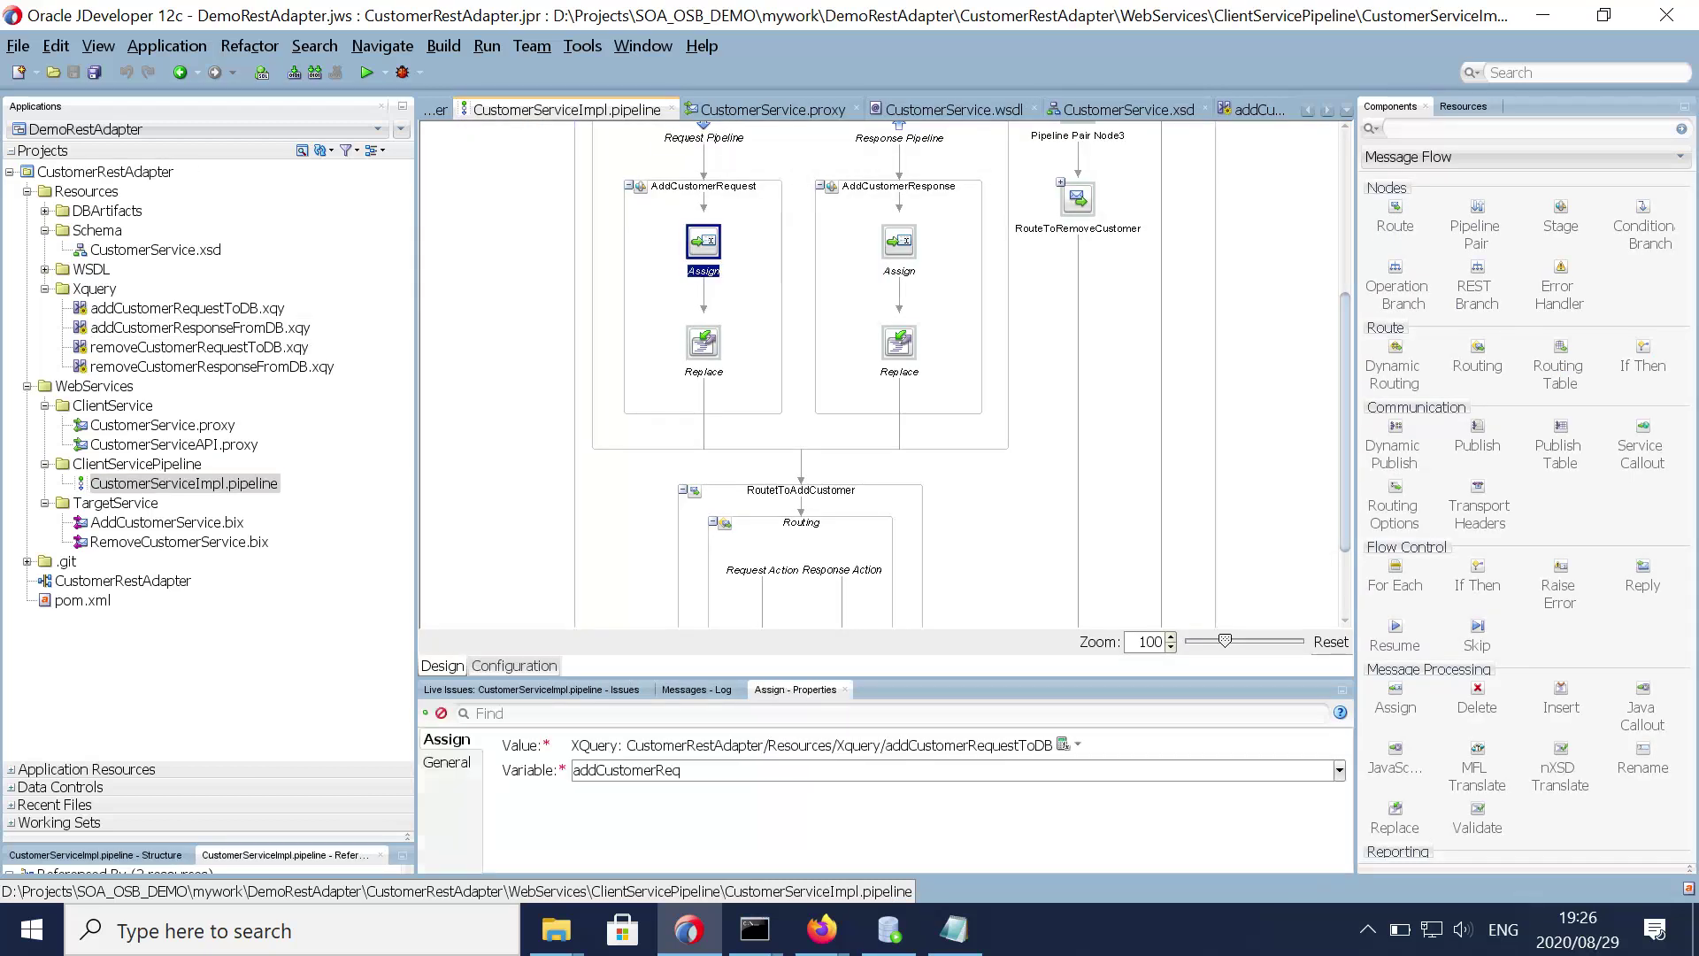
{"action": "double_click", "coordinate": [704, 343]}
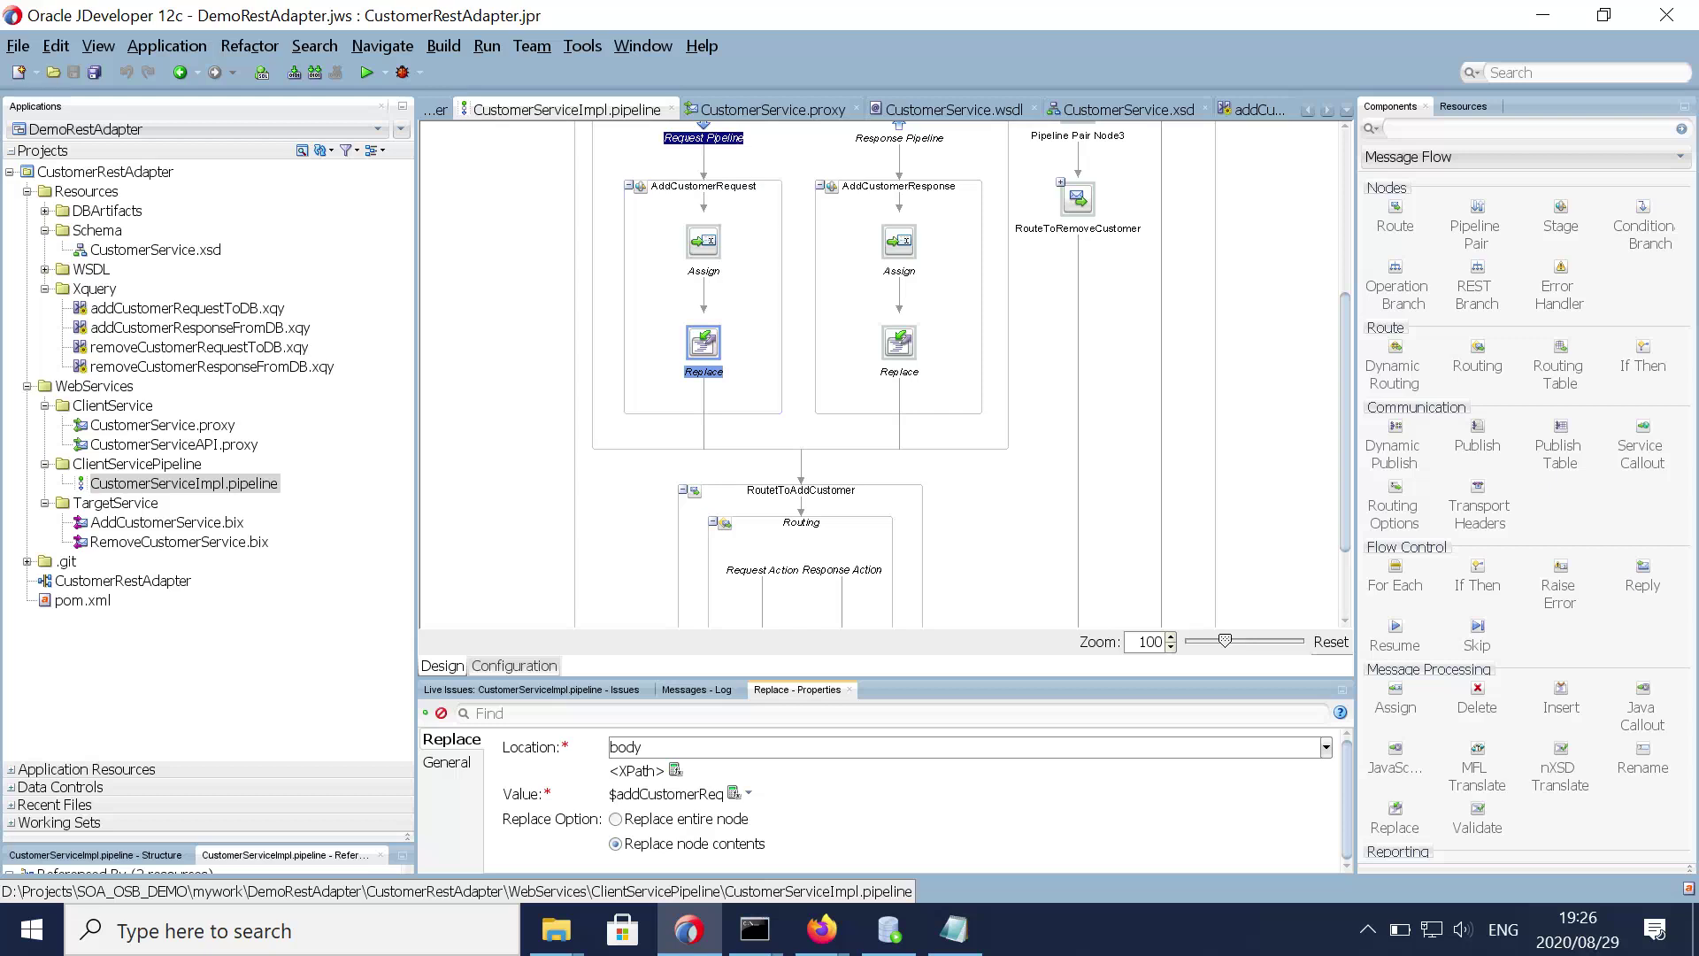
{"action": "left_click", "coordinate": [703, 242]}
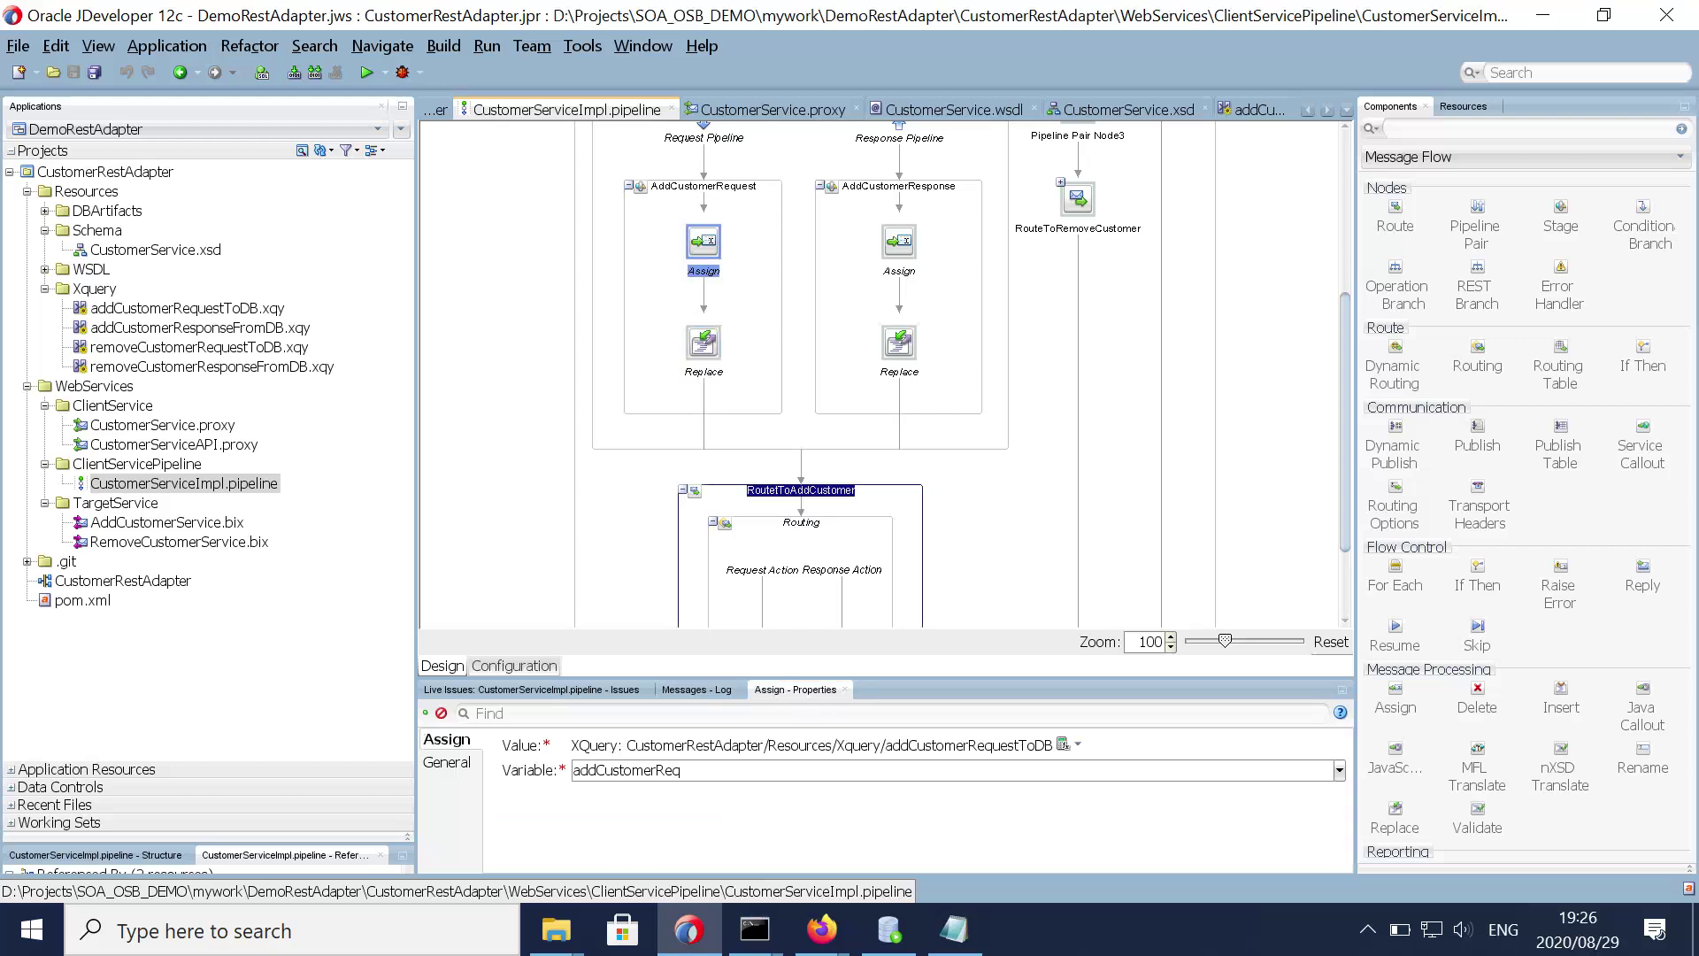
{"action": "left_click", "coordinate": [627, 771]}
{"action": "left_click", "coordinate": [704, 343]}
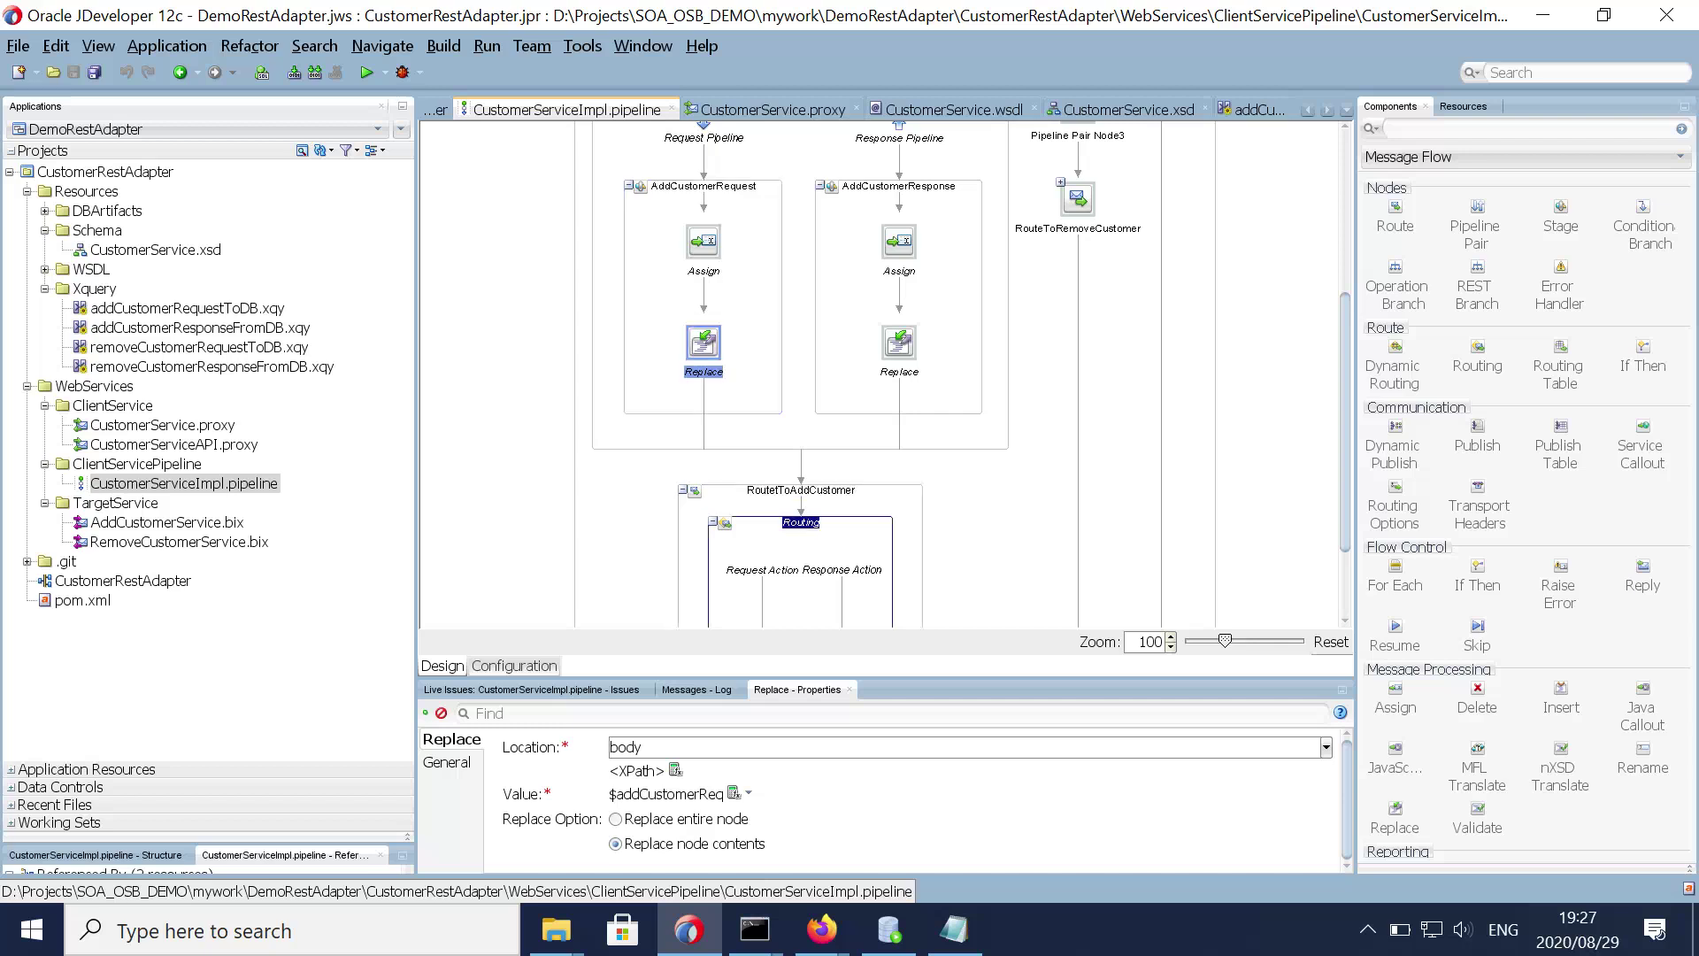
Step: Inspect the Routing action under RoutetToAddCustomer, open its AddCustomerService.bix target and view the transport details
{"action": "double_click", "coordinate": [801, 523]}
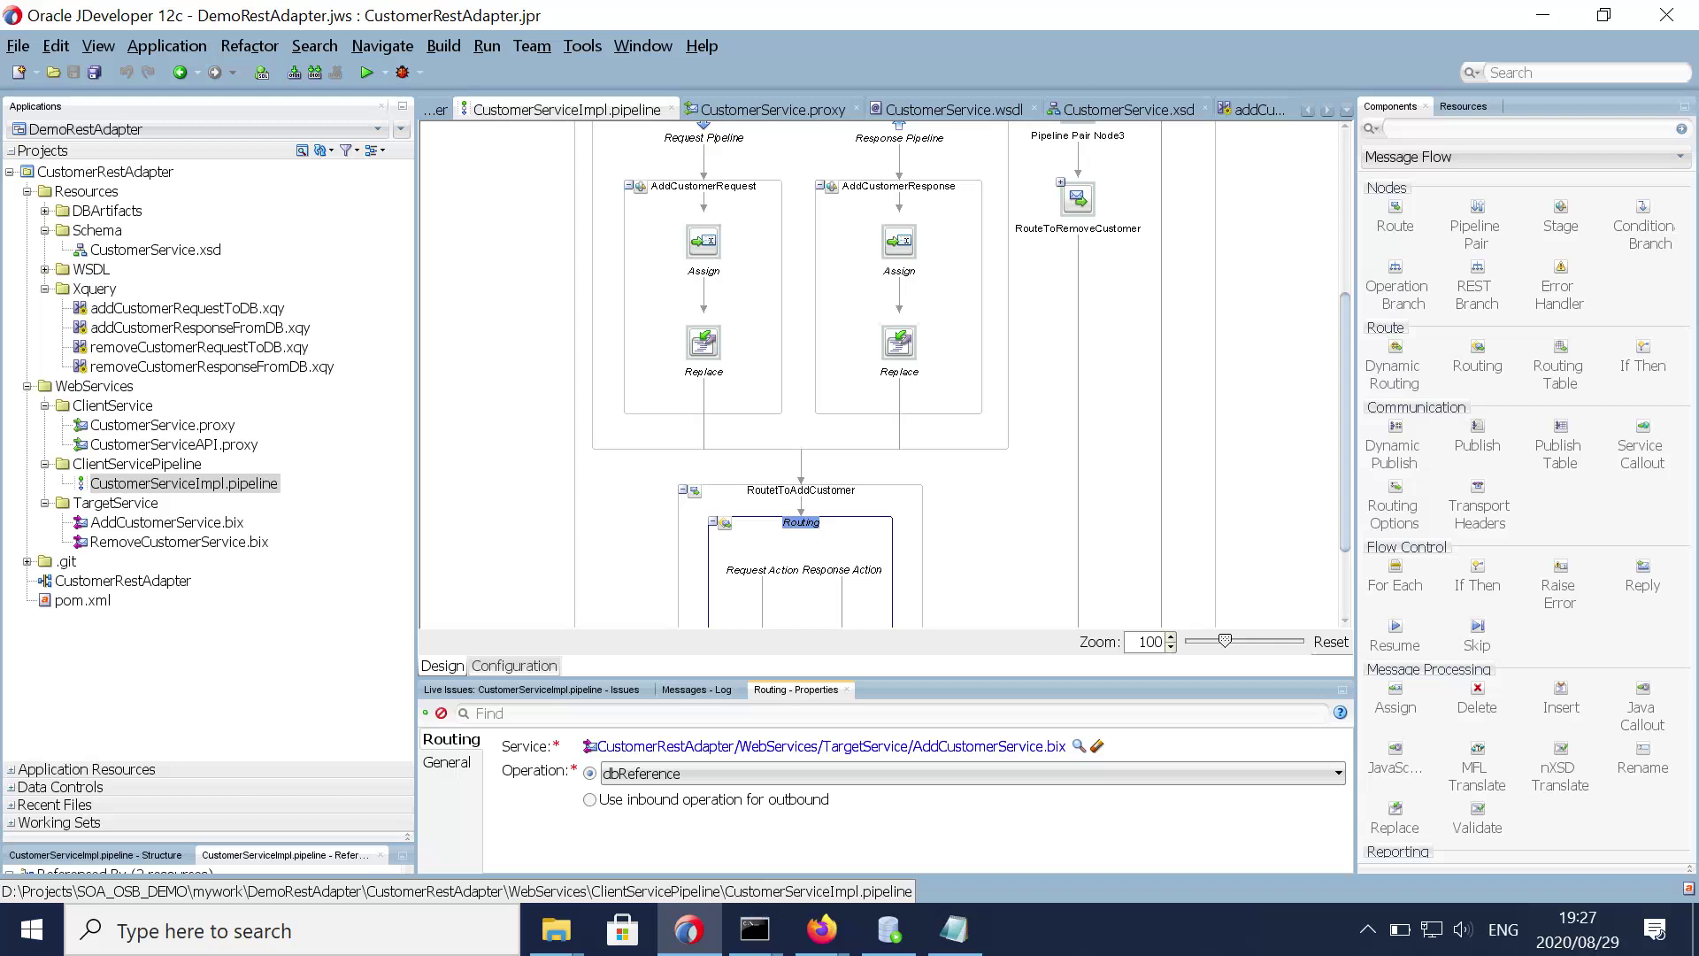
{"action": "left_click", "coordinate": [832, 746]}
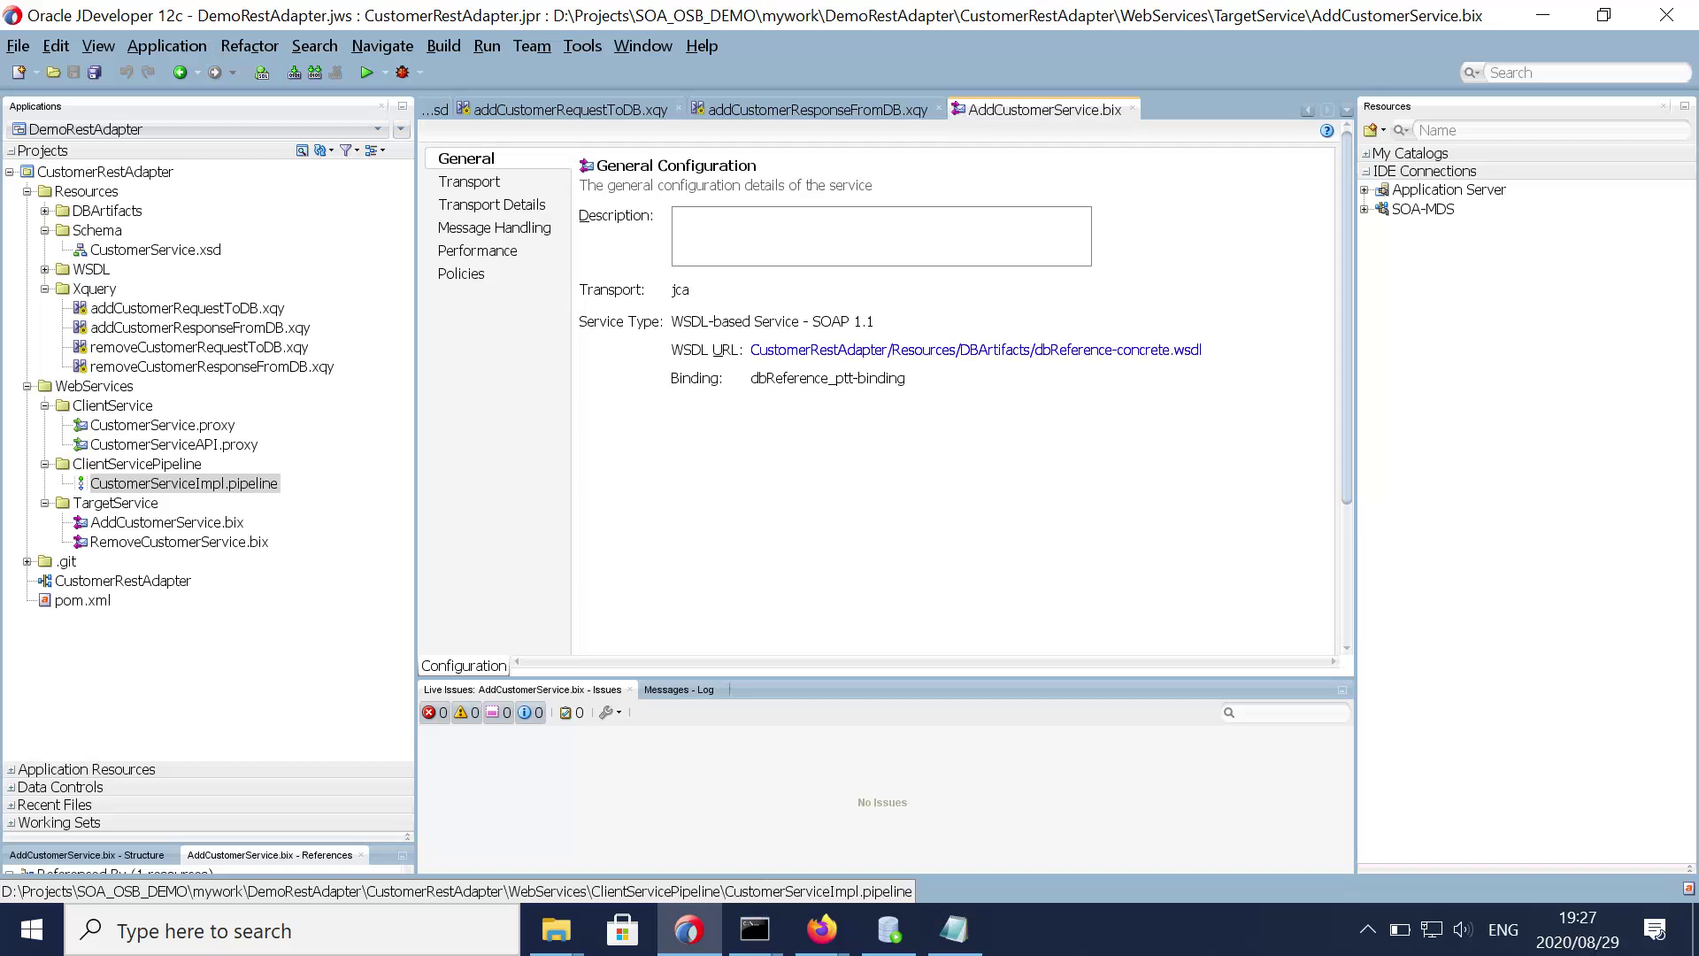
{"action": "left_click", "coordinate": [492, 205]}
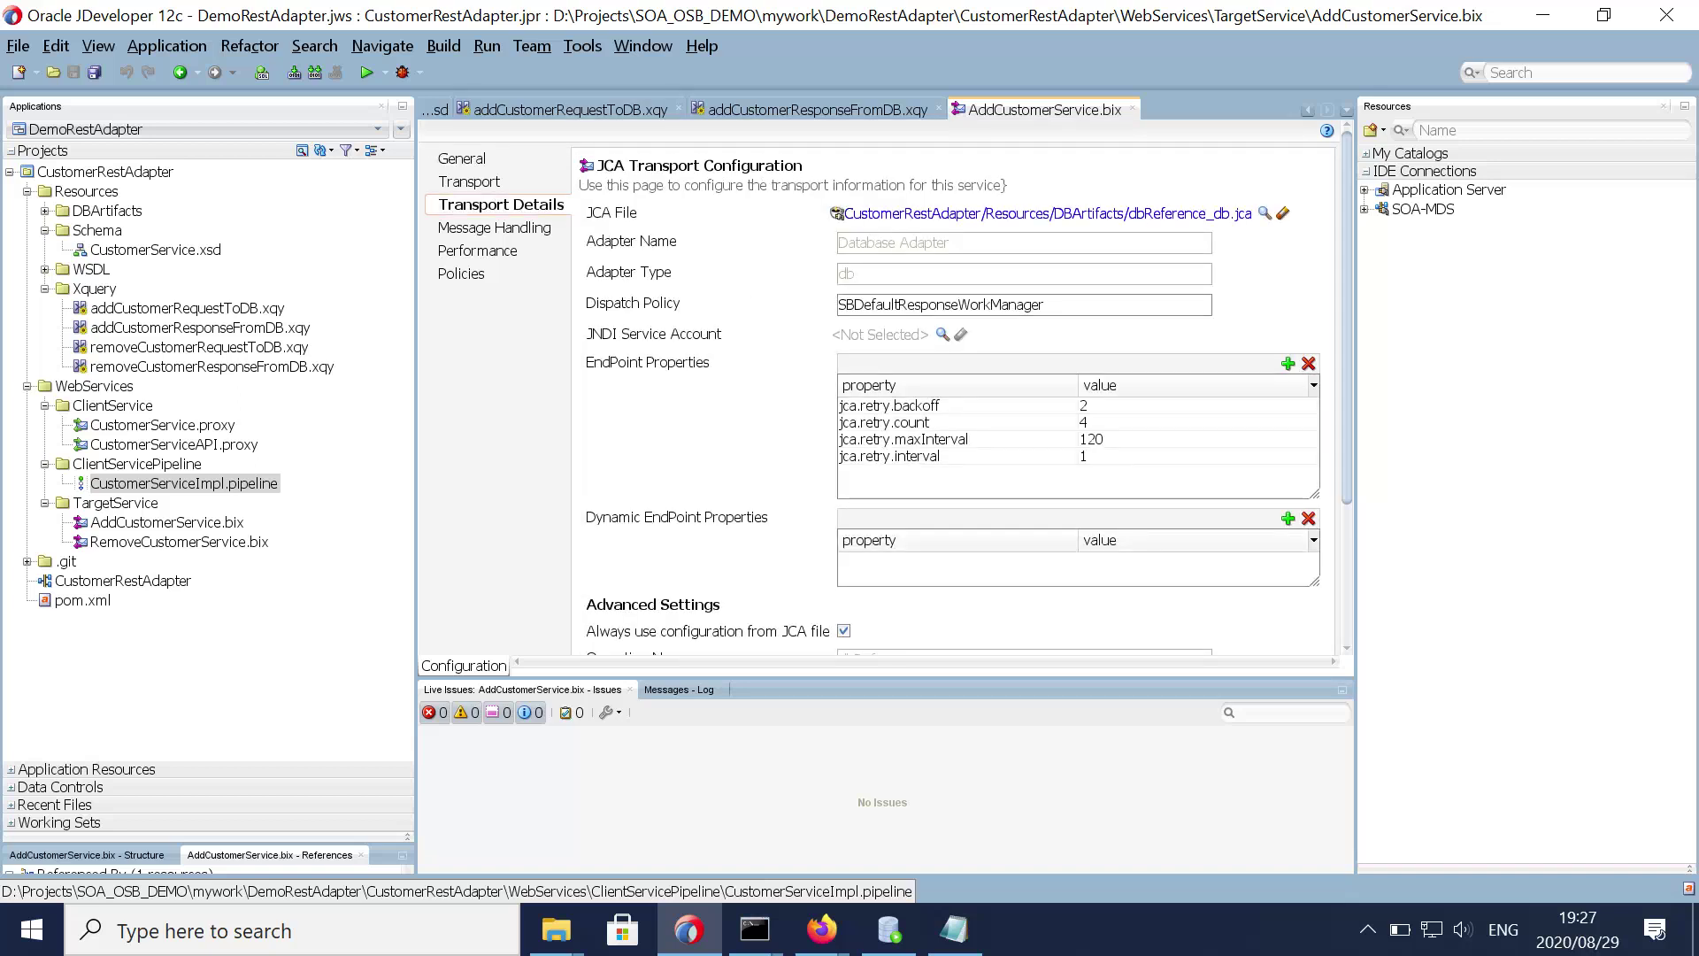
Step: Open dbReference_db.jca from the AddCustomerService transport details and check its SchemaName, PackageName and ProcedureName properties
{"action": "left_click", "coordinate": [1047, 213]}
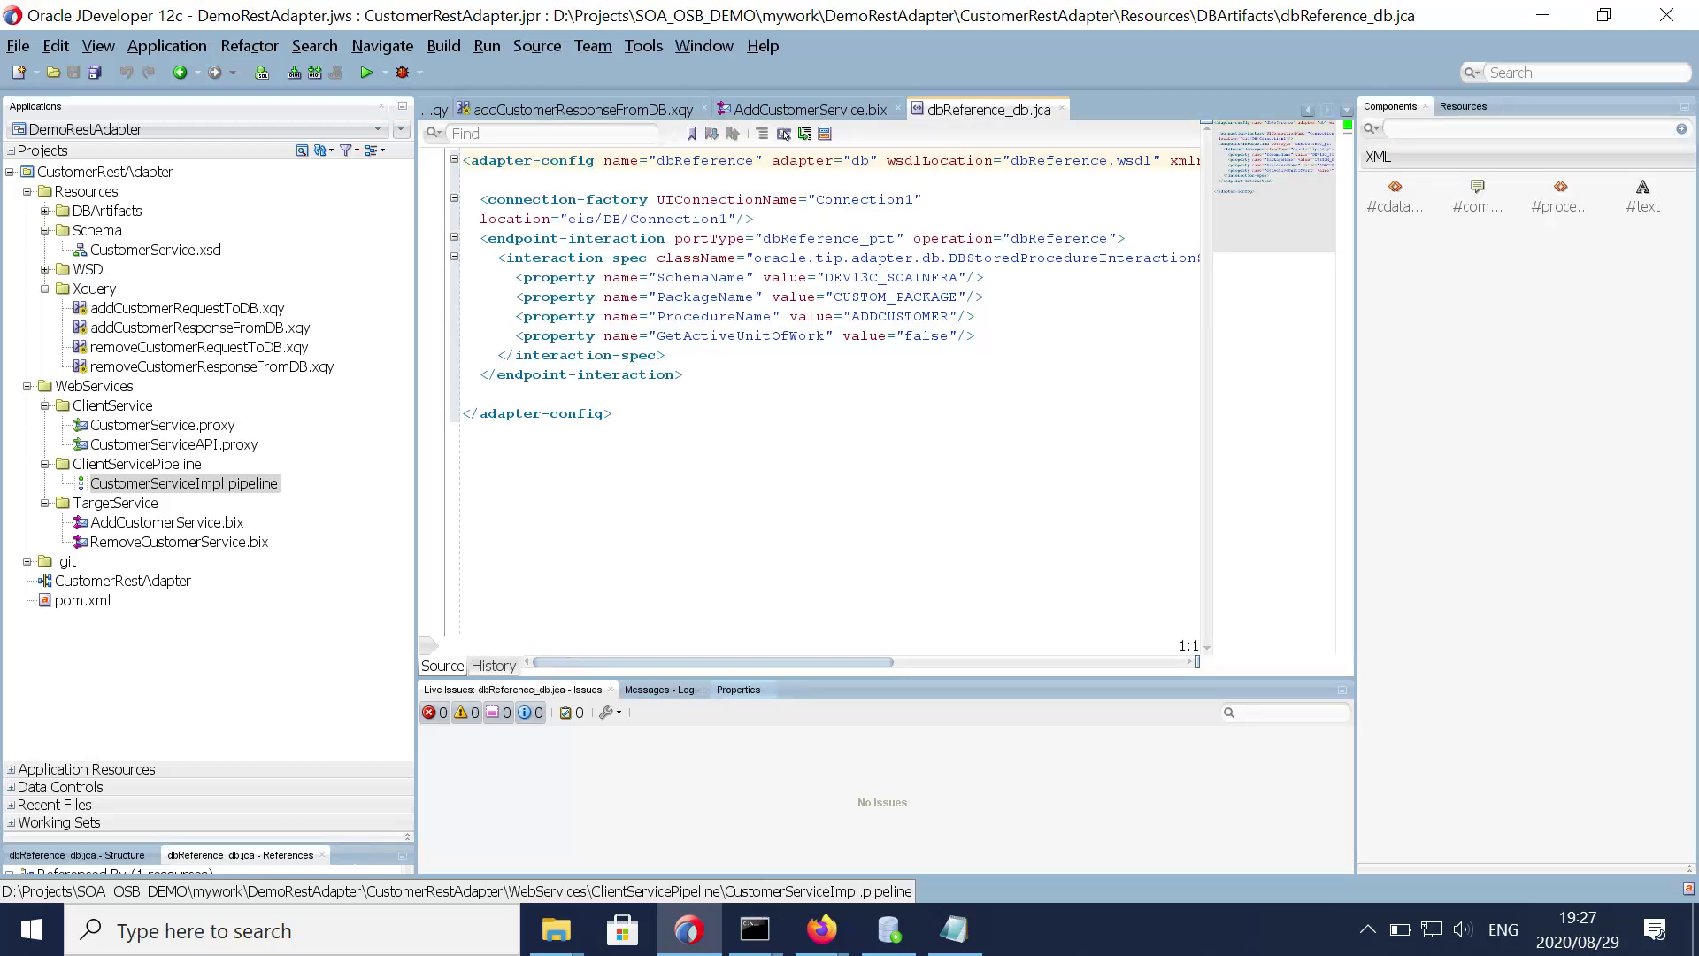
{"action": "double_click", "coordinate": [889, 277]}
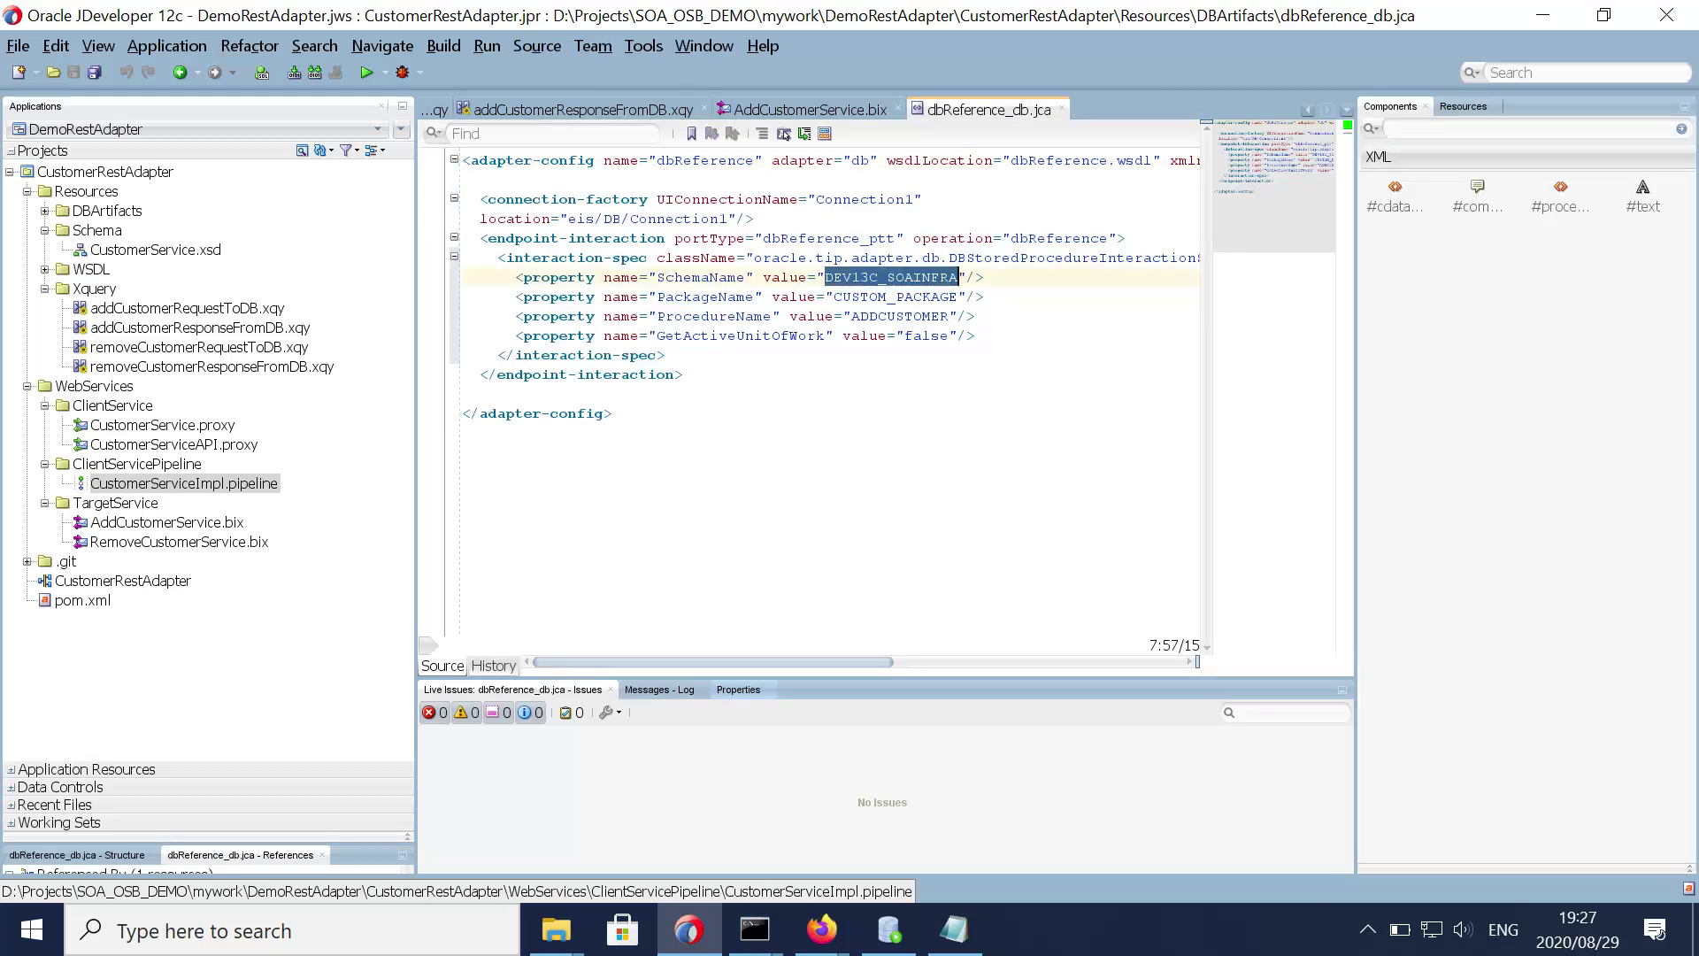
{"action": "double_click", "coordinate": [887, 296]}
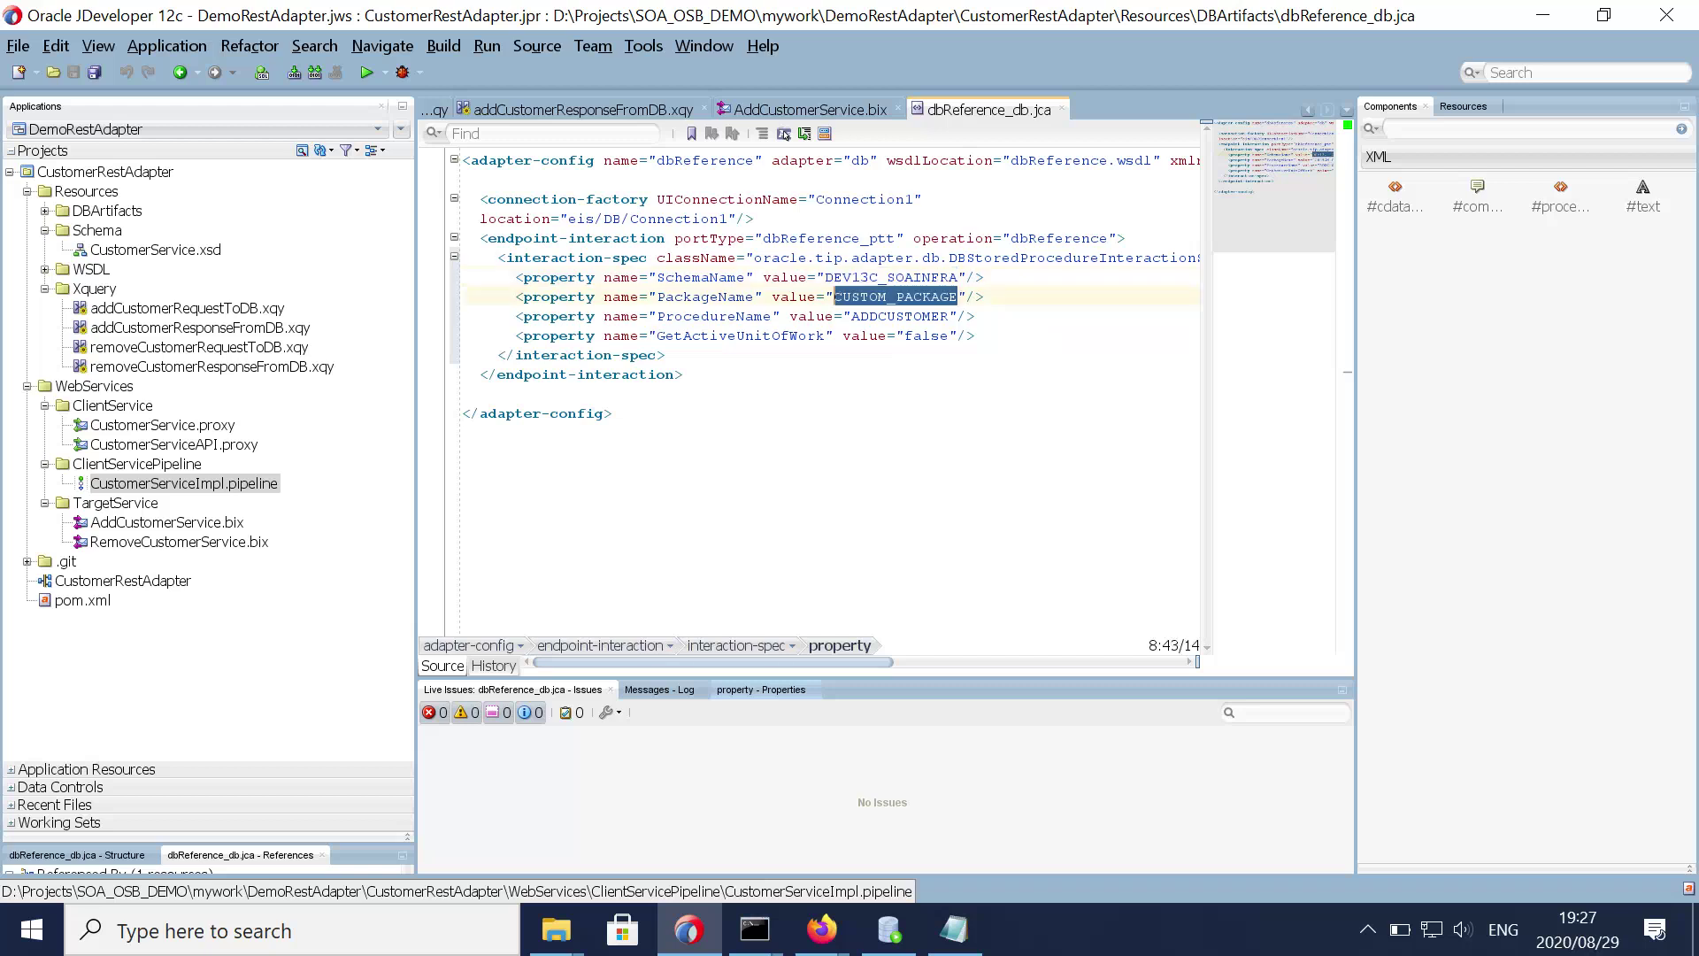
{"action": "left_click_drag", "start_coordinate": [852, 316], "coordinate": [949, 316]}
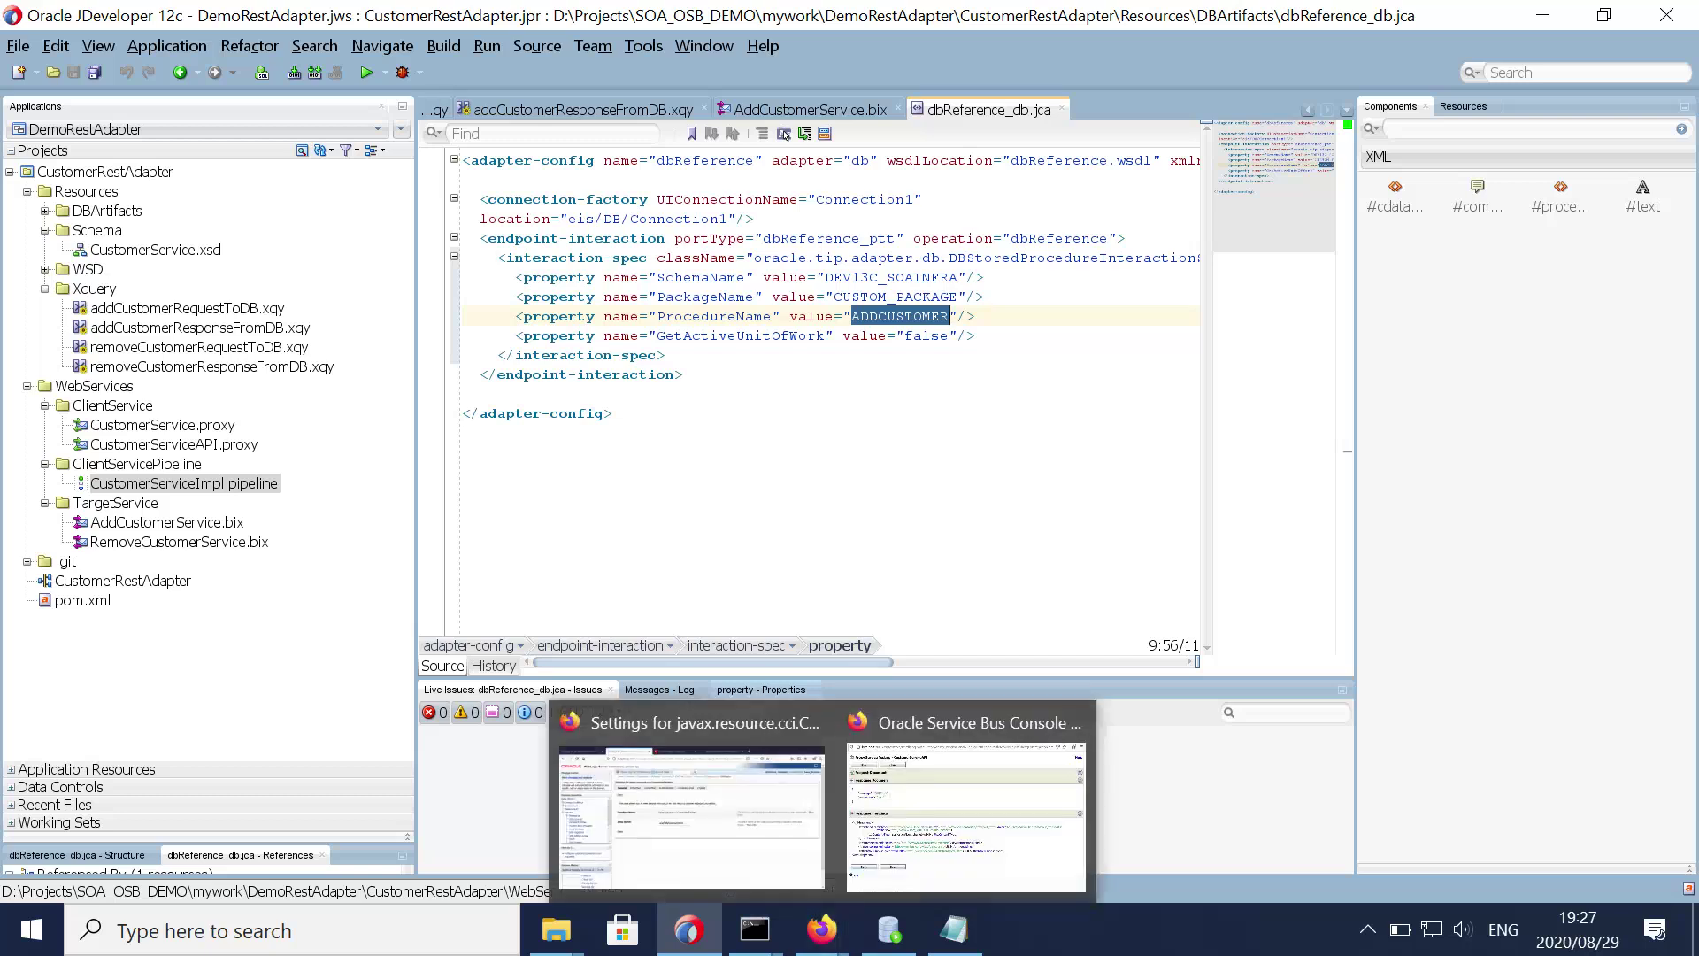
Step: Switch to Firefox, close the old CustomerServiceAPI test window and launch a test of the CustomerServiceImpl pipeline from Service Bus Console
{"action": "left_click", "coordinate": [822, 930]}
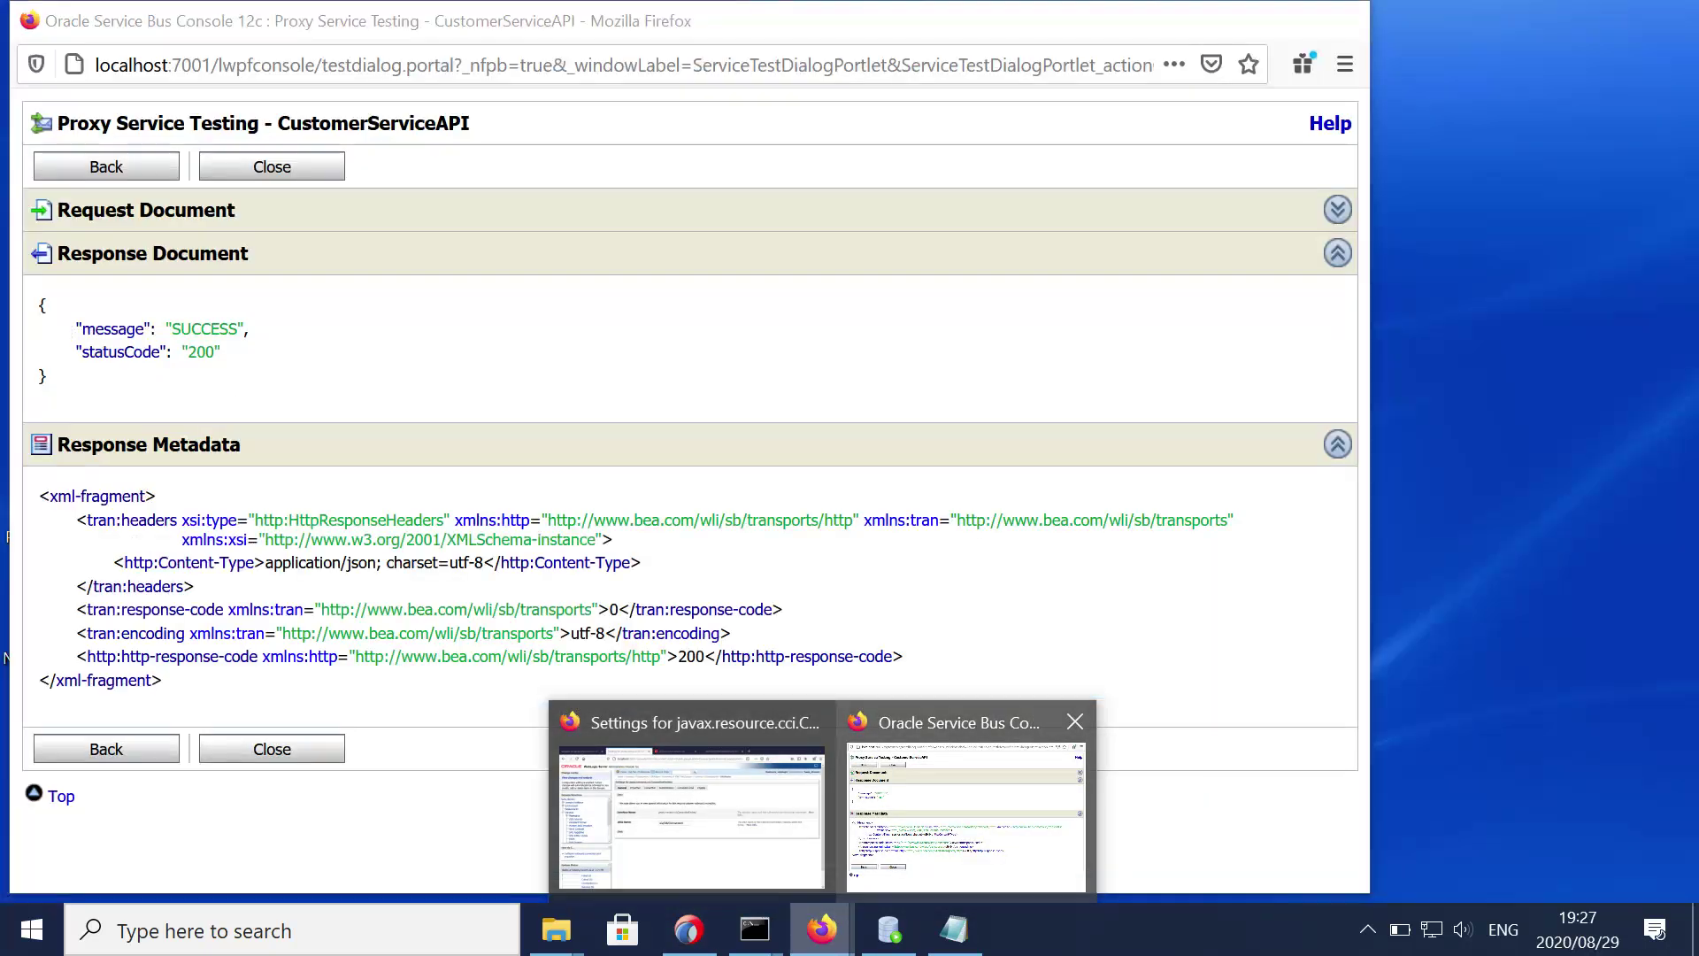
{"action": "left_click", "coordinate": [963, 807]}
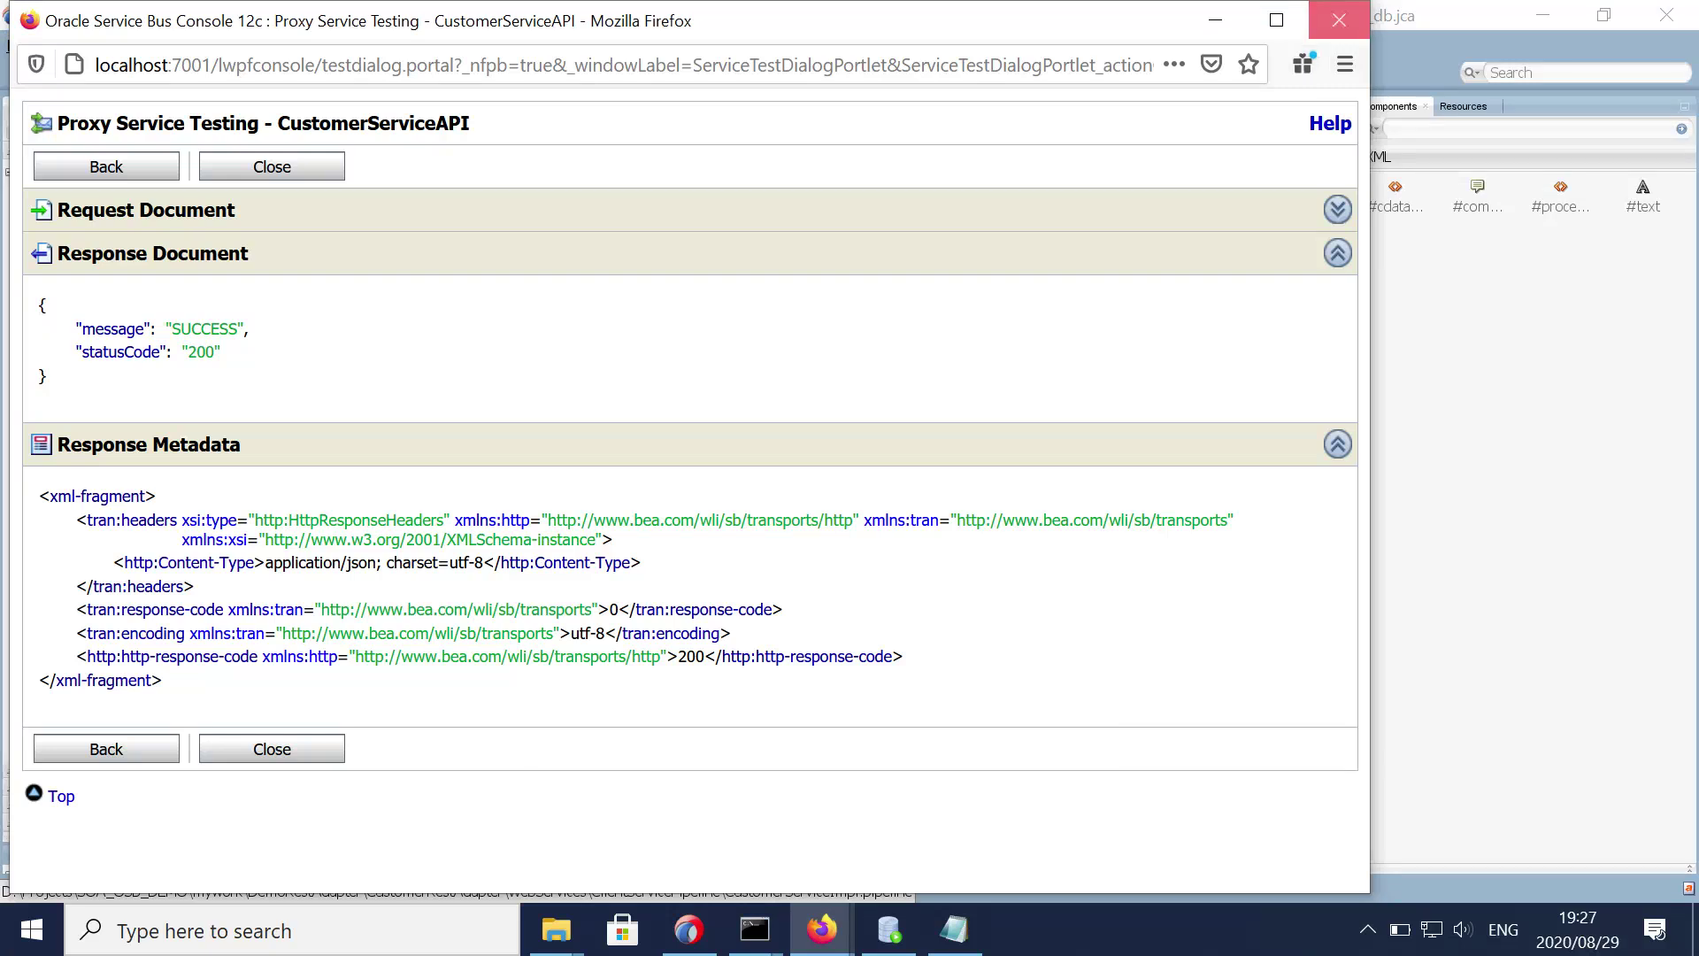
{"action": "left_click", "coordinate": [1340, 19]}
{"action": "left_click", "coordinate": [823, 929]}
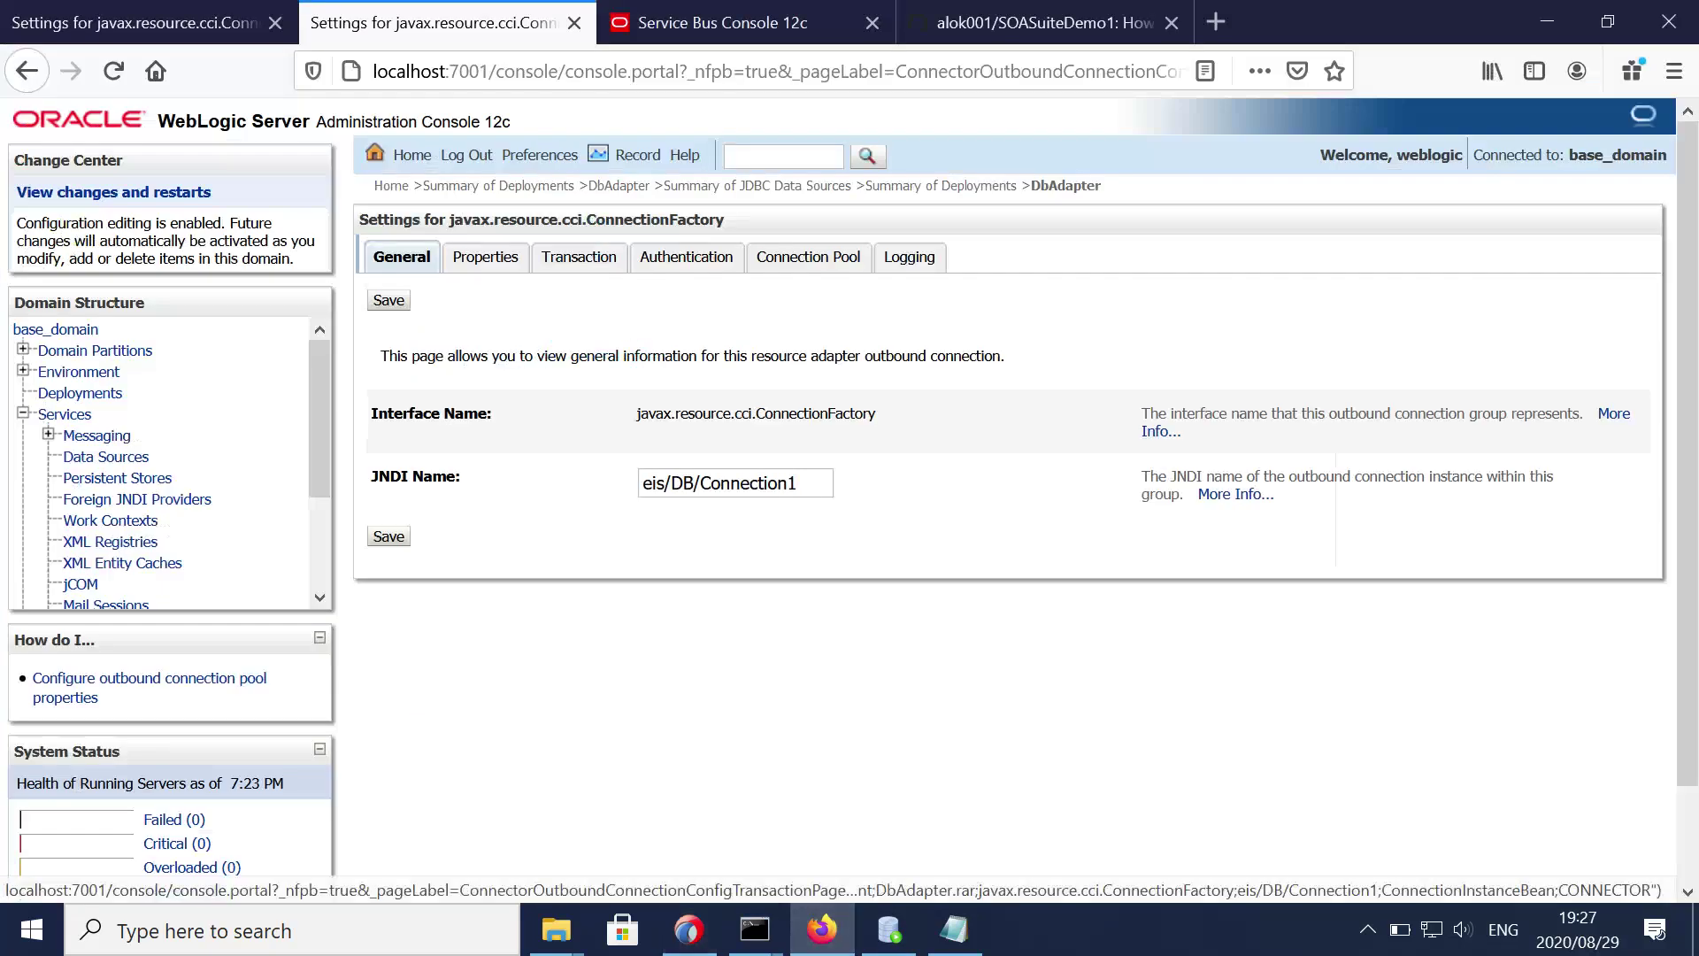
{"action": "left_click", "coordinate": [722, 22]}
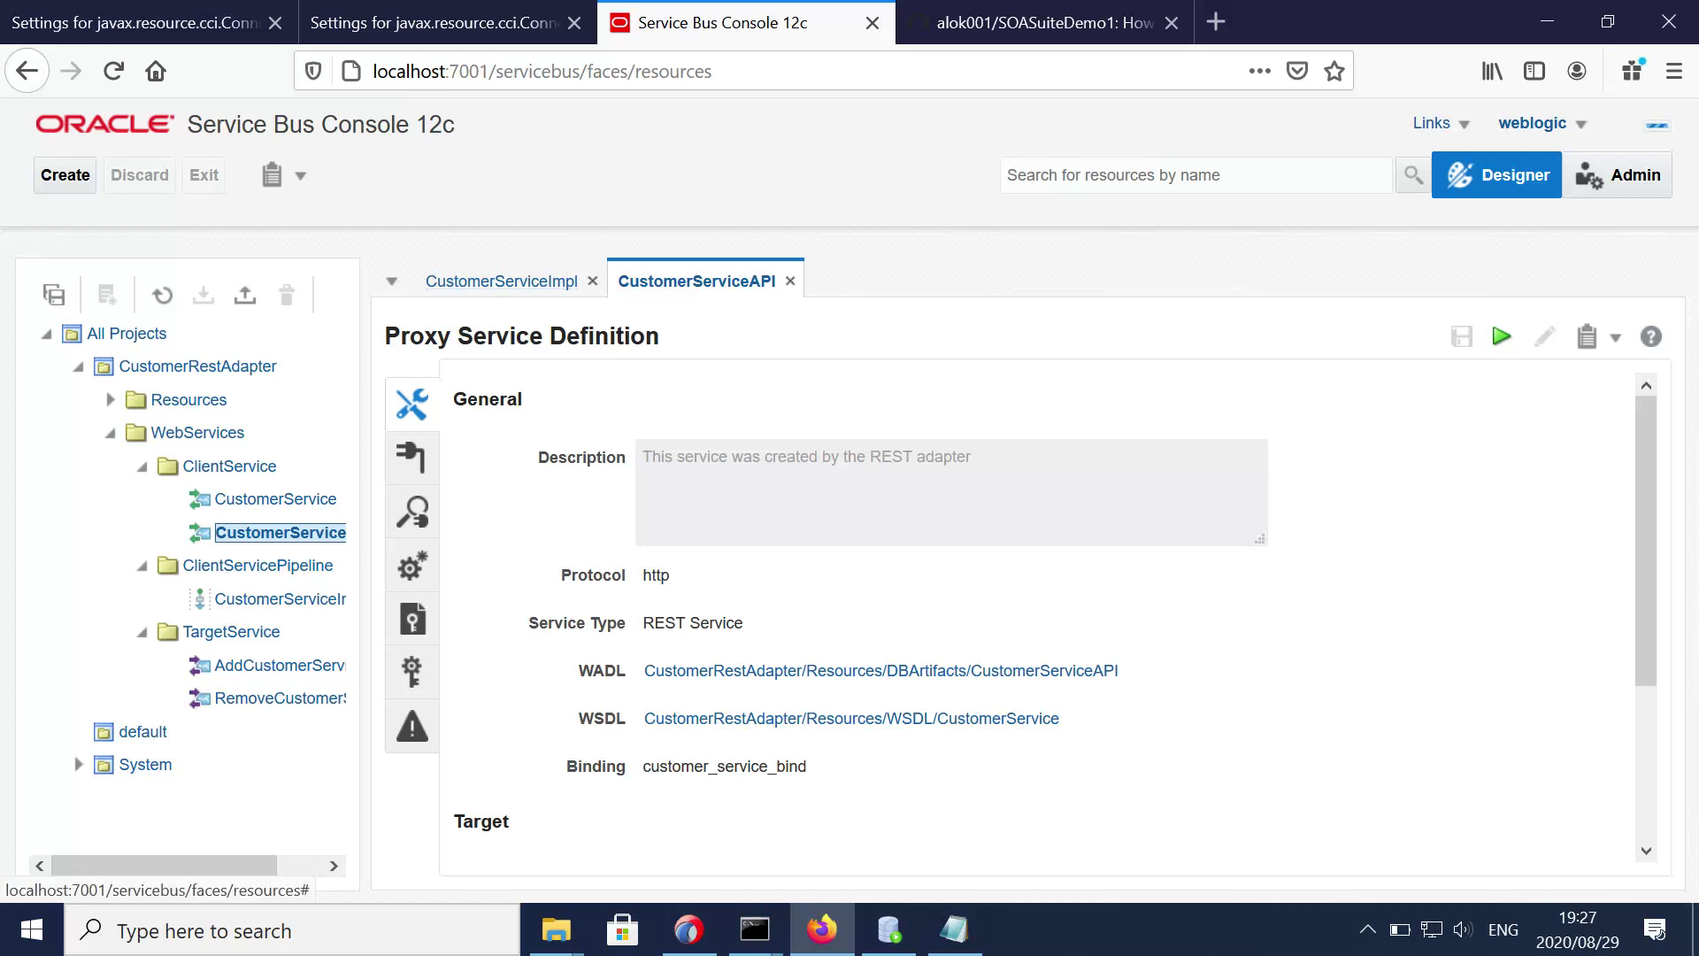
{"action": "left_click", "coordinate": [502, 282]}
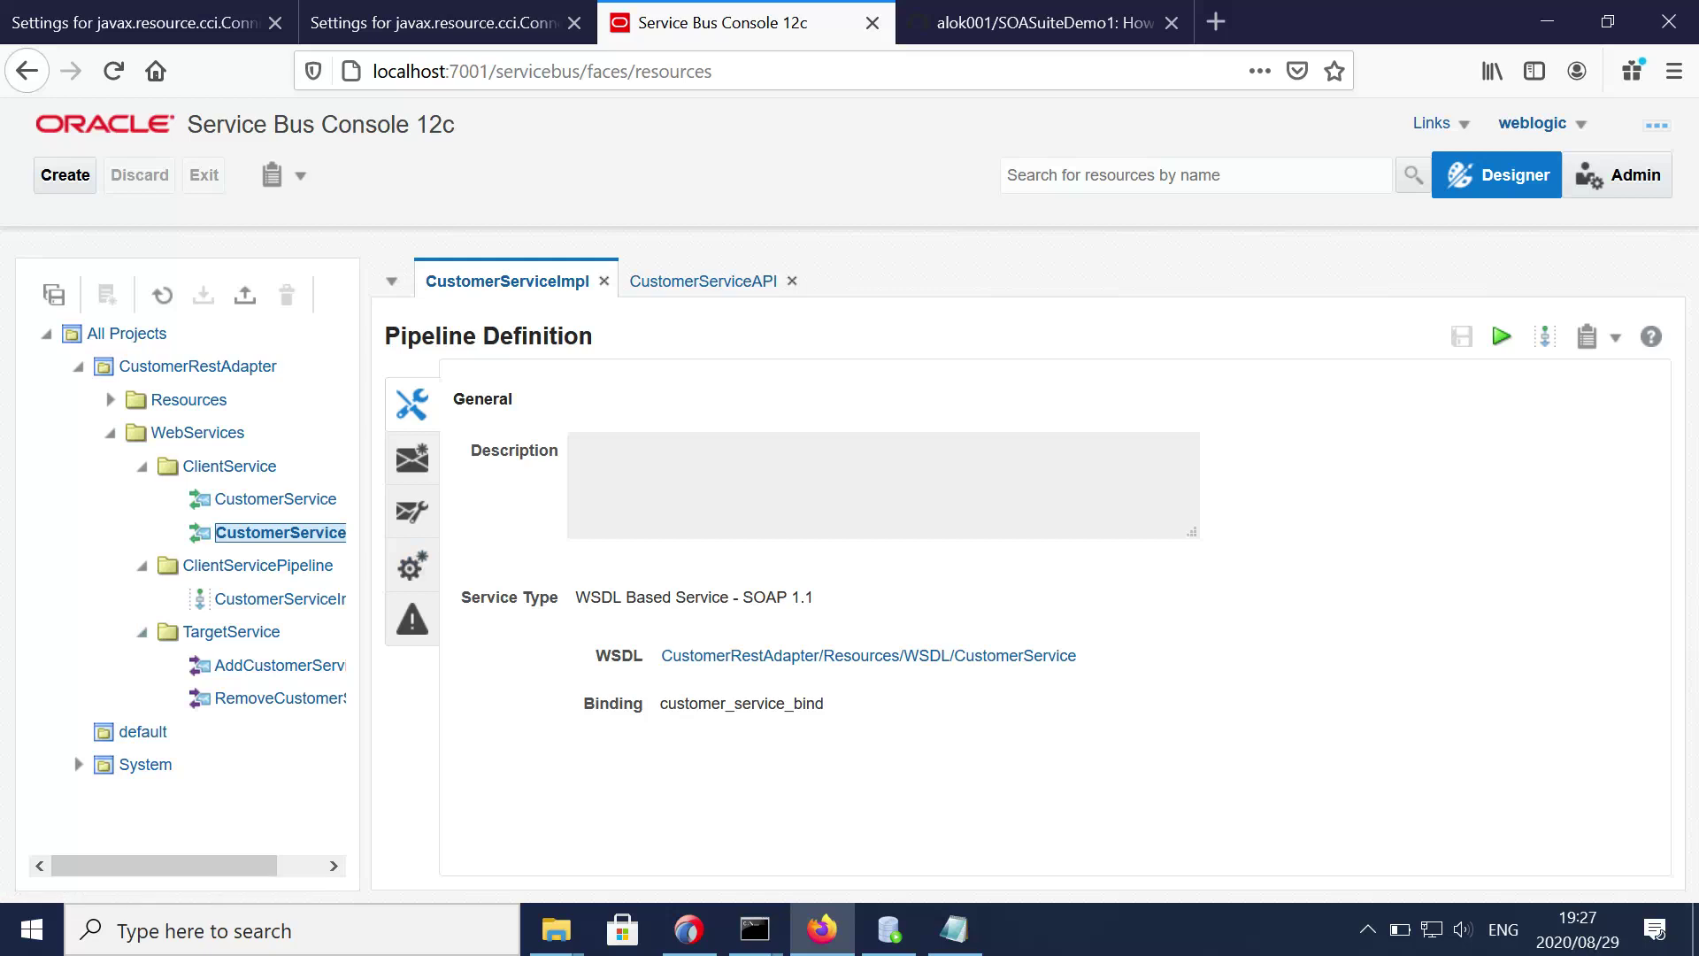
{"action": "left_click", "coordinate": [1502, 336]}
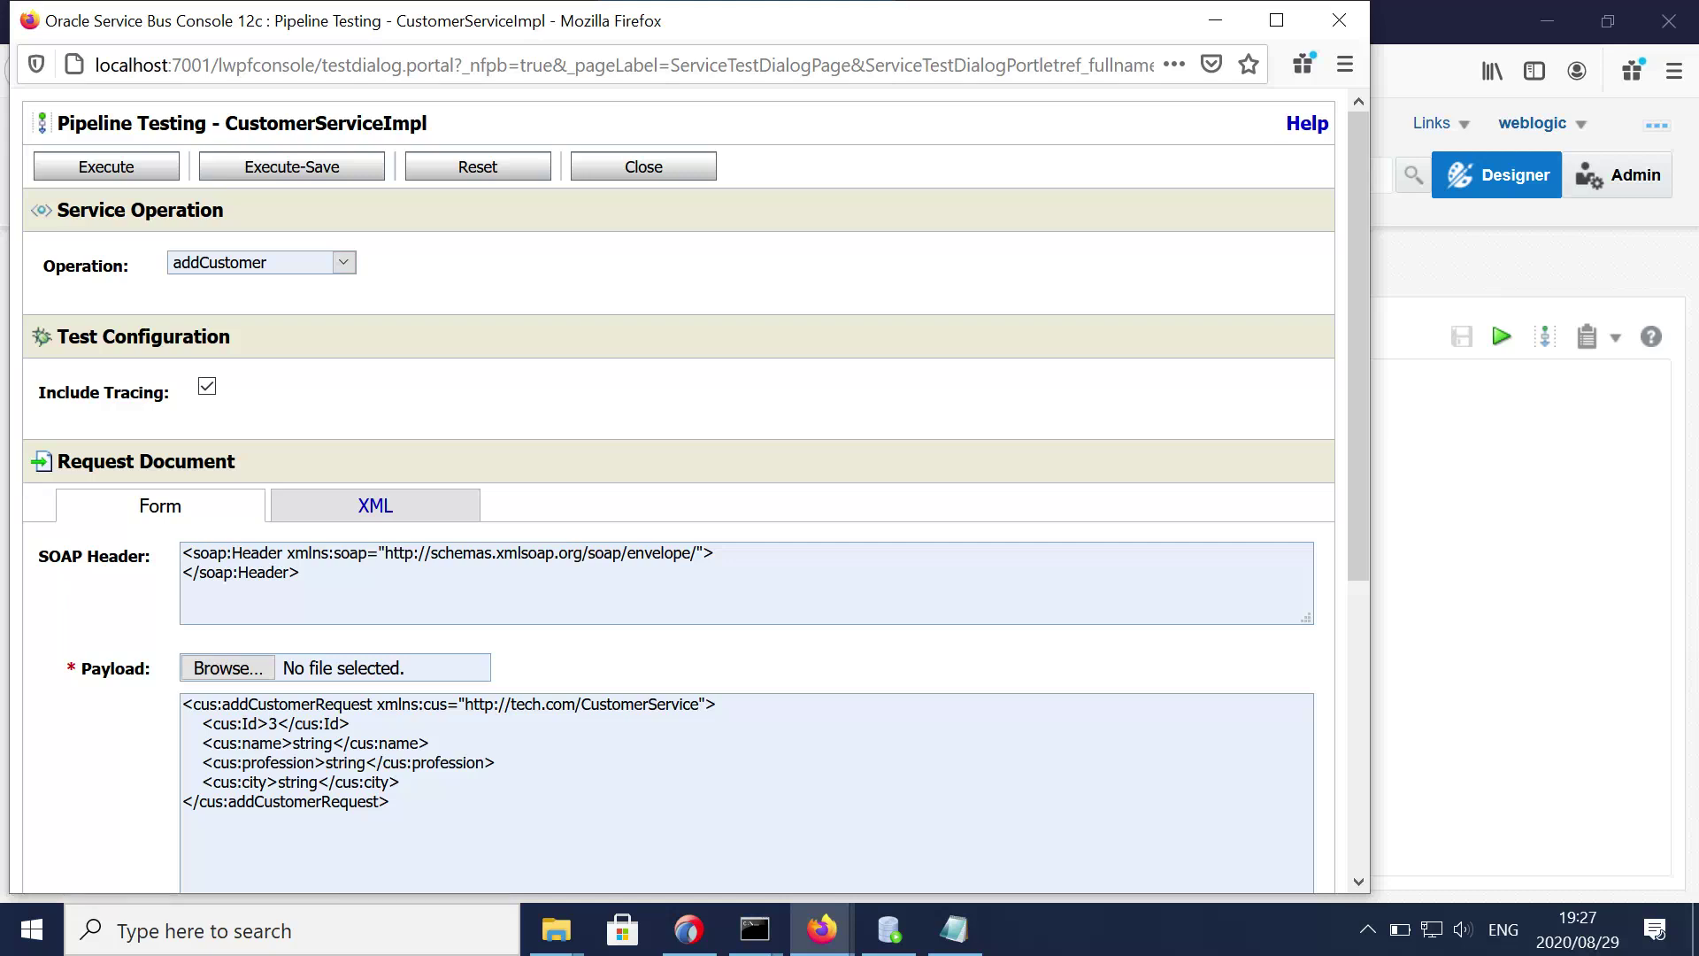
Step: Complete the customer ID in the addCustomer payload and set the name to DEMO_SOAP
{"action": "left_click", "coordinate": [274, 723]}
{"action": "type", "text": "01010"}
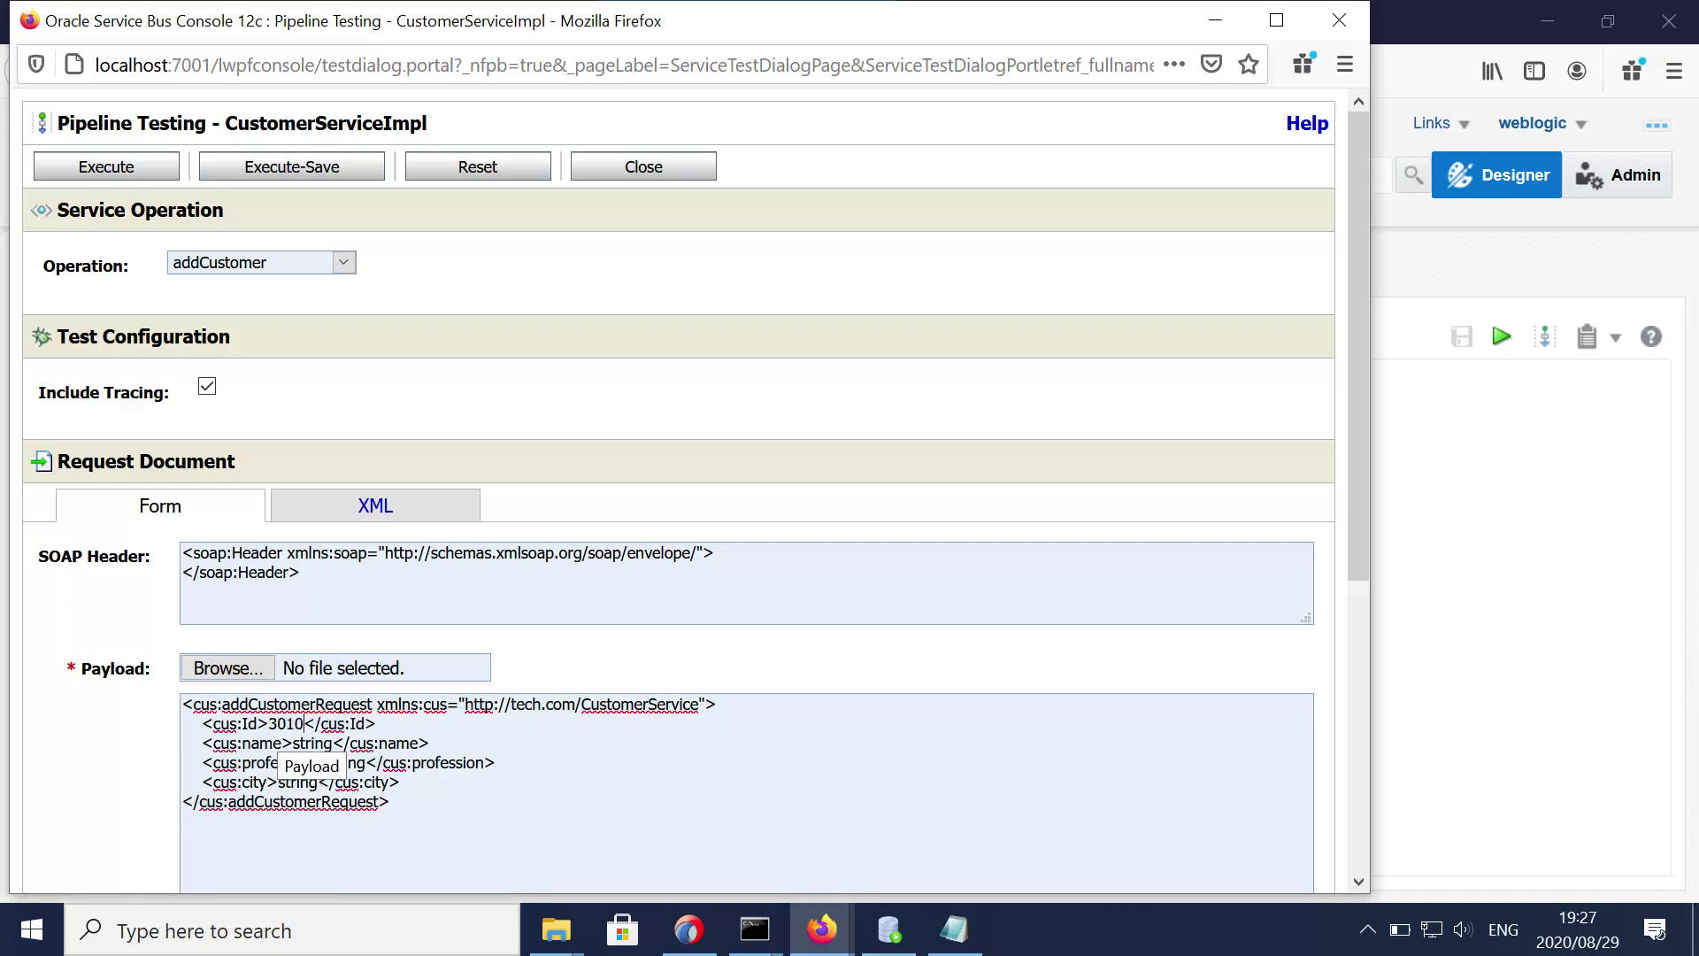
{"action": "double_click", "coordinate": [310, 744]}
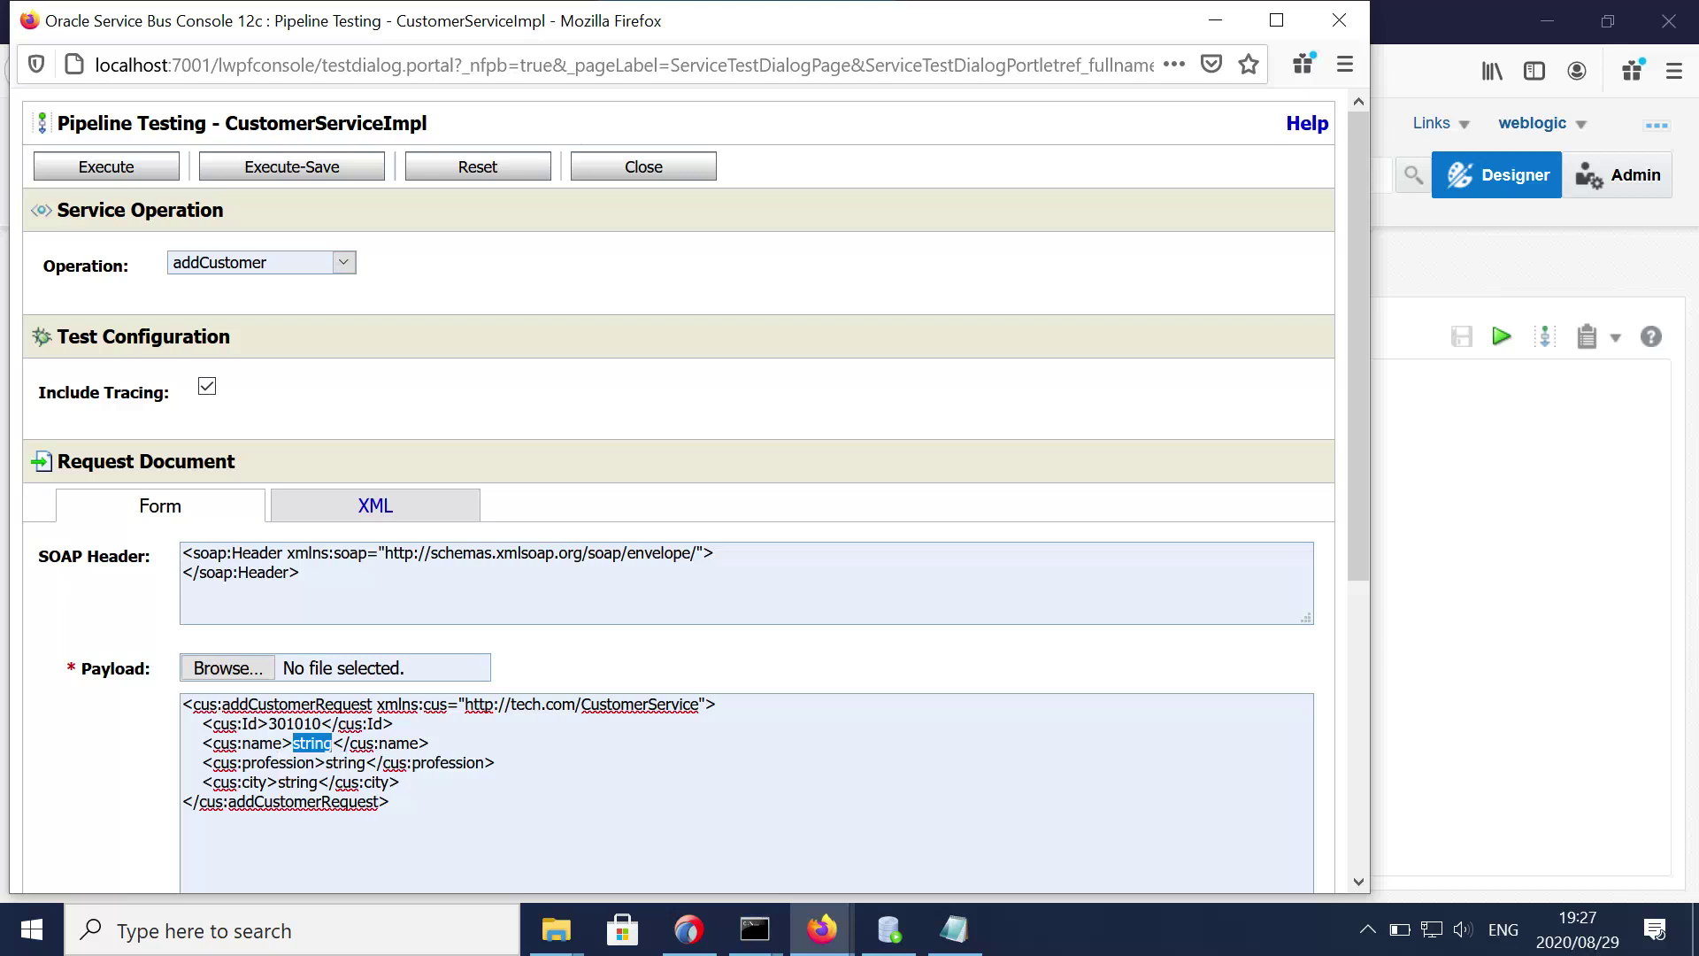
{"action": "type", "text": "DEMO_RES"}
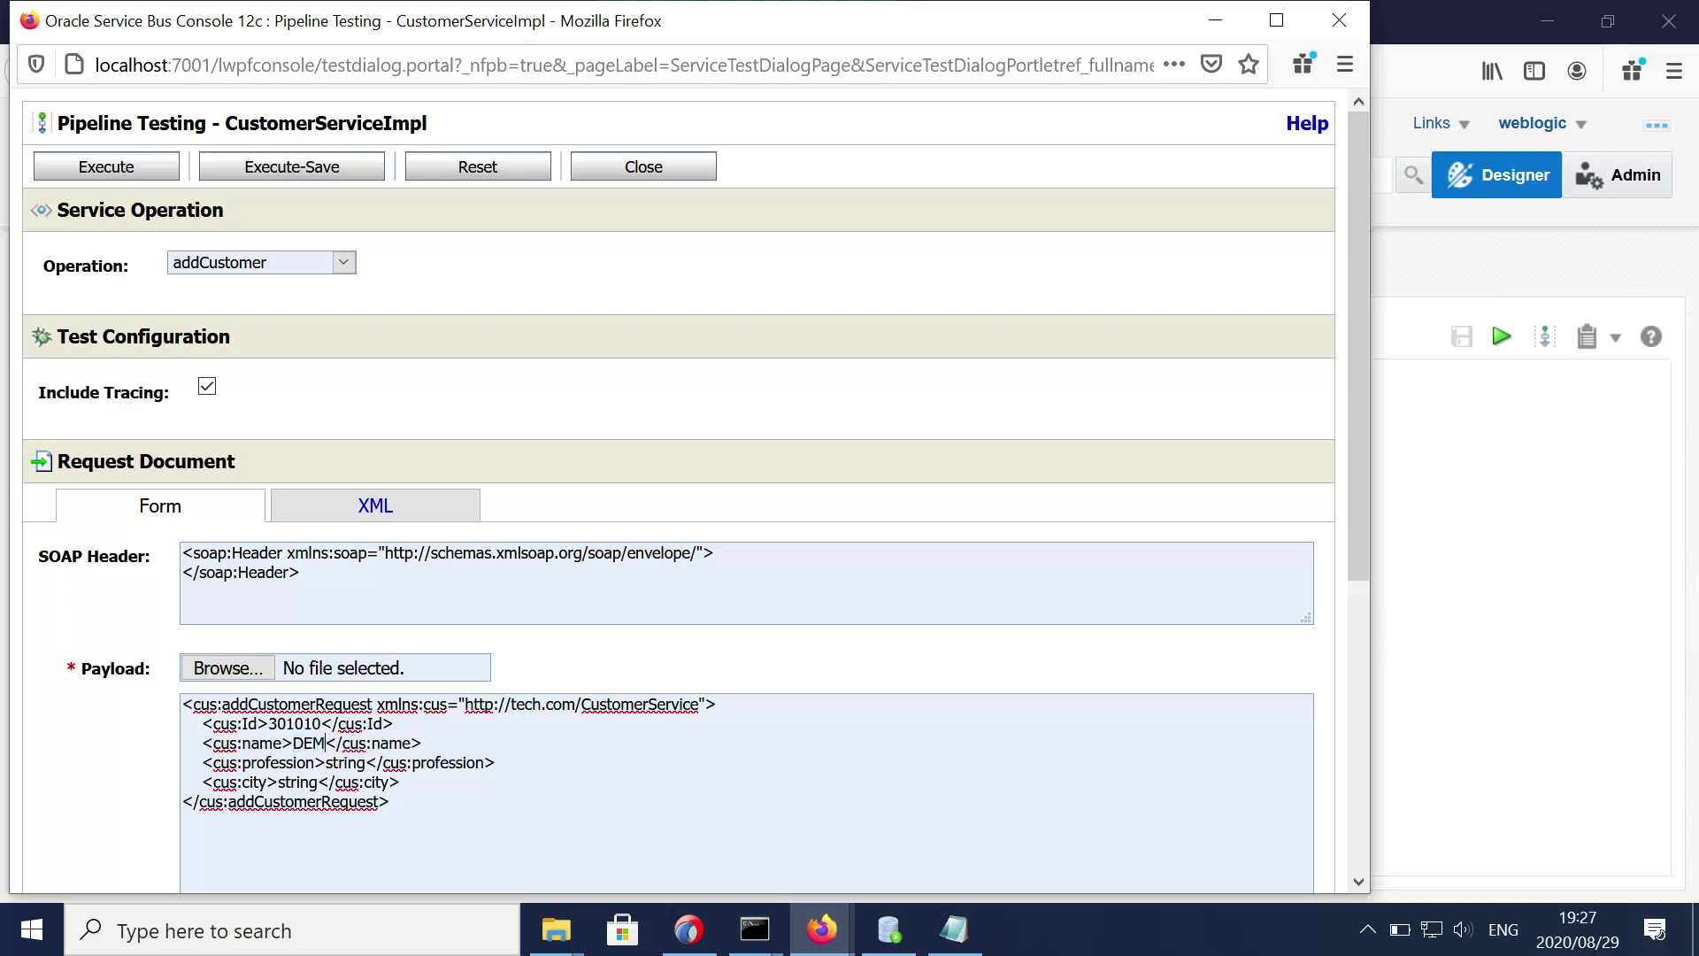
{"action": "key", "text": "BackSpace"}
{"action": "key", "text": "BackSpace"}
{"action": "key", "text": "BackSpace"}
{"action": "type", "text": "SOAP"}
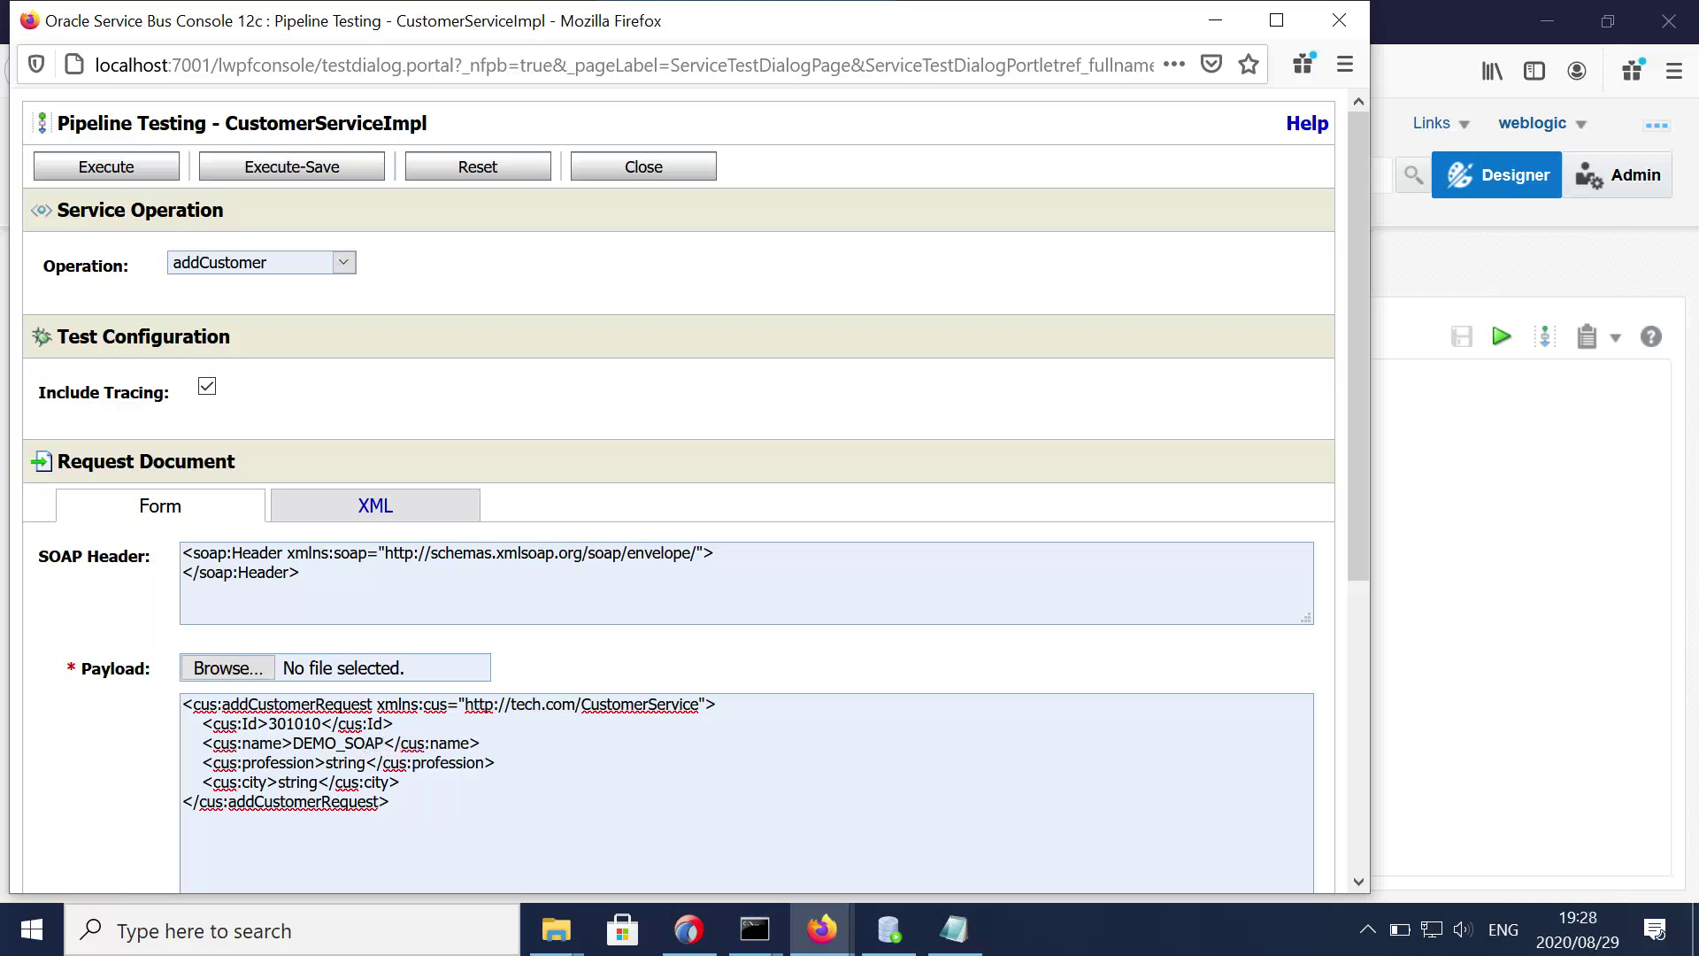
Step: Replace the profession placeholder in the addCustomer payload with MIDDLEWARE
{"action": "double_click", "coordinate": [345, 763]}
{"action": "type", "text": "SOA"}
{"action": "type", "text": " DEVELOPE"}
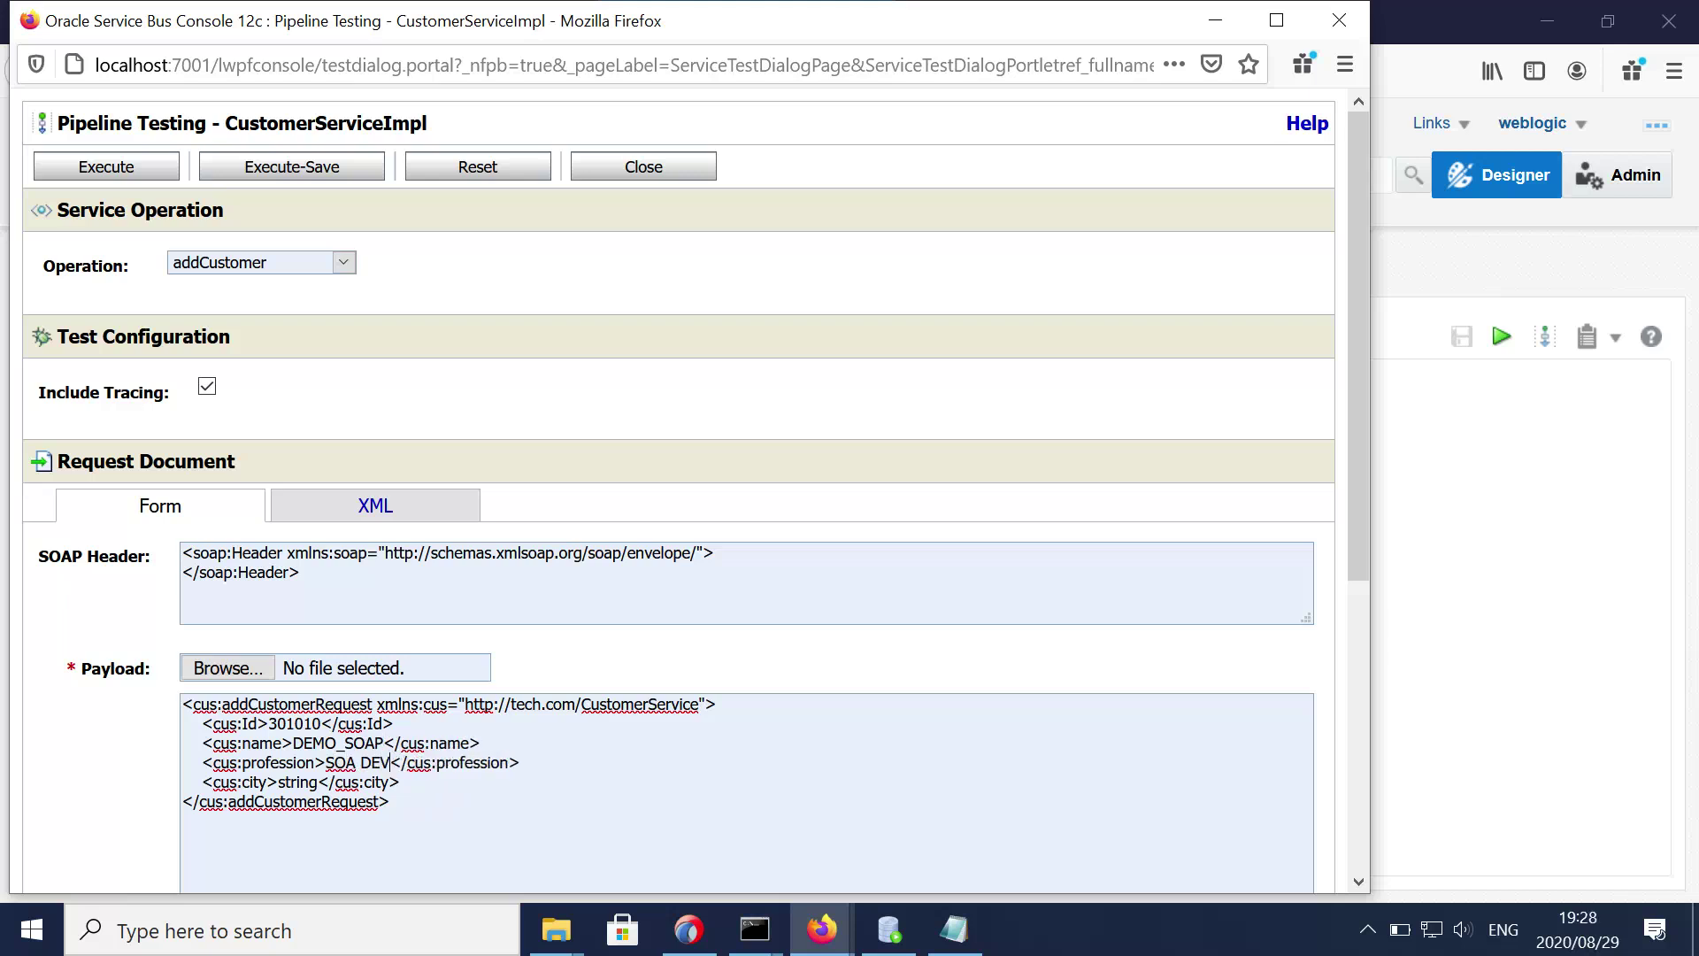
{"action": "key", "text": "BackSpace"}
{"action": "key", "text": "BackSpace"}
{"action": "key", "text": "BackSpace"}
{"action": "key", "text": "BackSpace"}
{"action": "key", "text": "BackSpace"}
{"action": "key", "text": "BackSpace"}
{"action": "key", "text": "BackSpace"}
{"action": "key", "text": "BackSpace"}
{"action": "key", "text": "BackSpace"}
{"action": "key", "text": "BackSpace"}
{"action": "key", "text": "BackSpace"}
{"action": "key", "text": "BackSpace"}
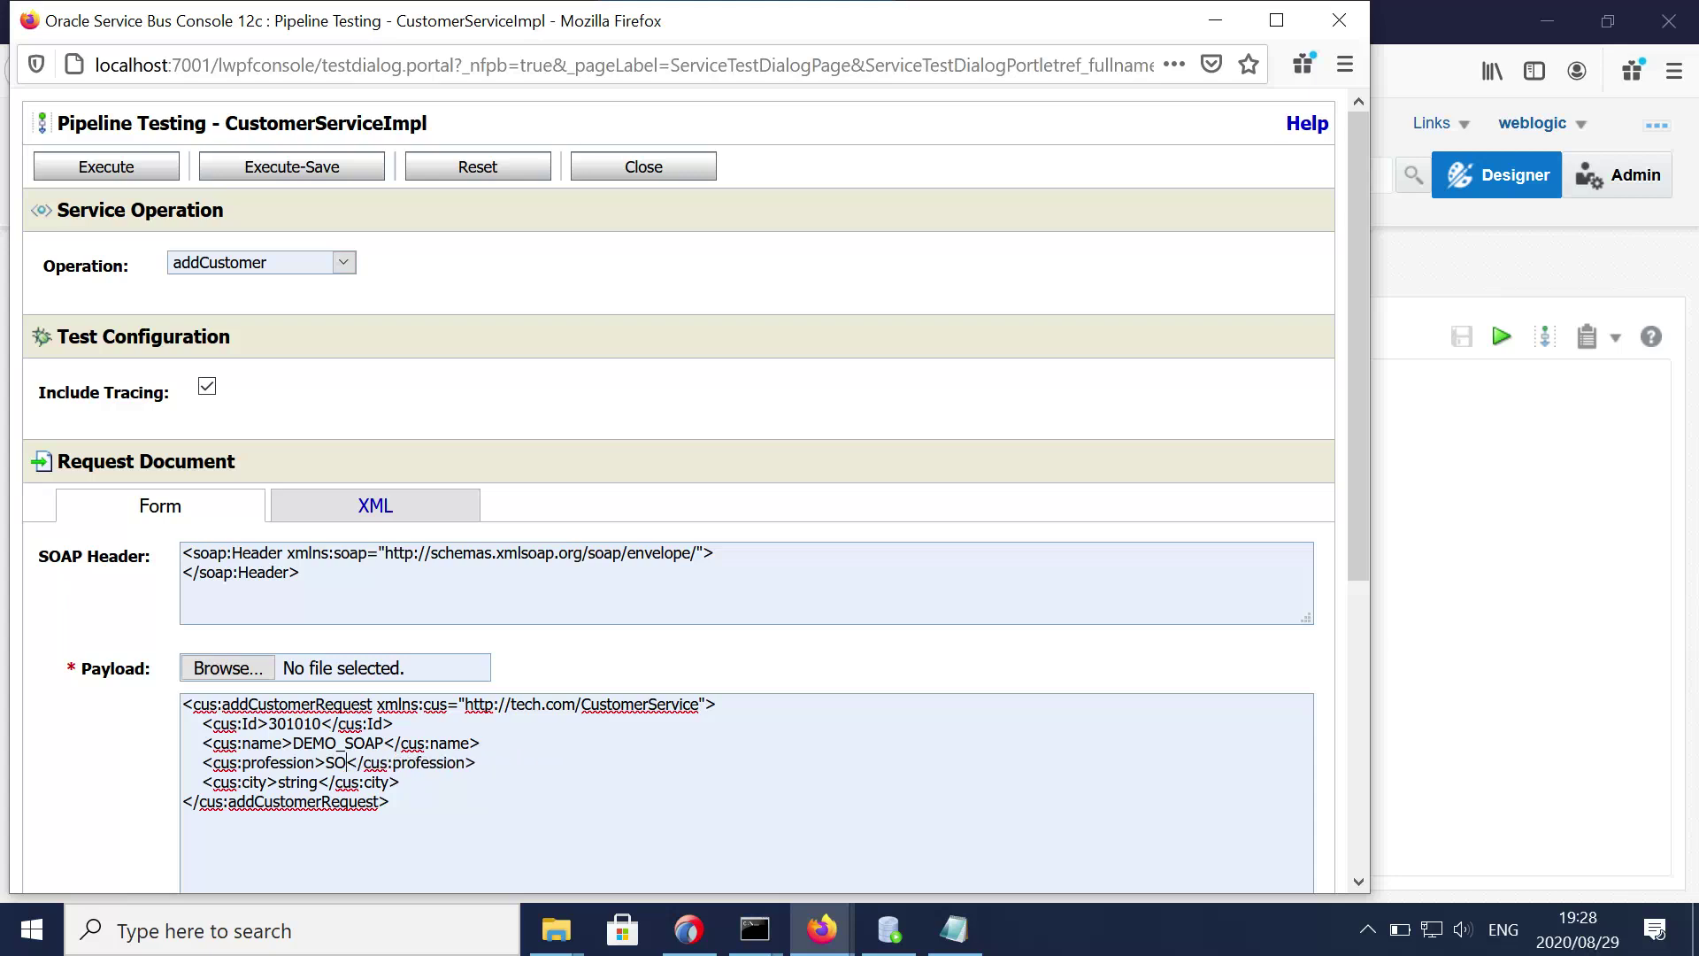
{"action": "type", "text": "MIDDLE"}
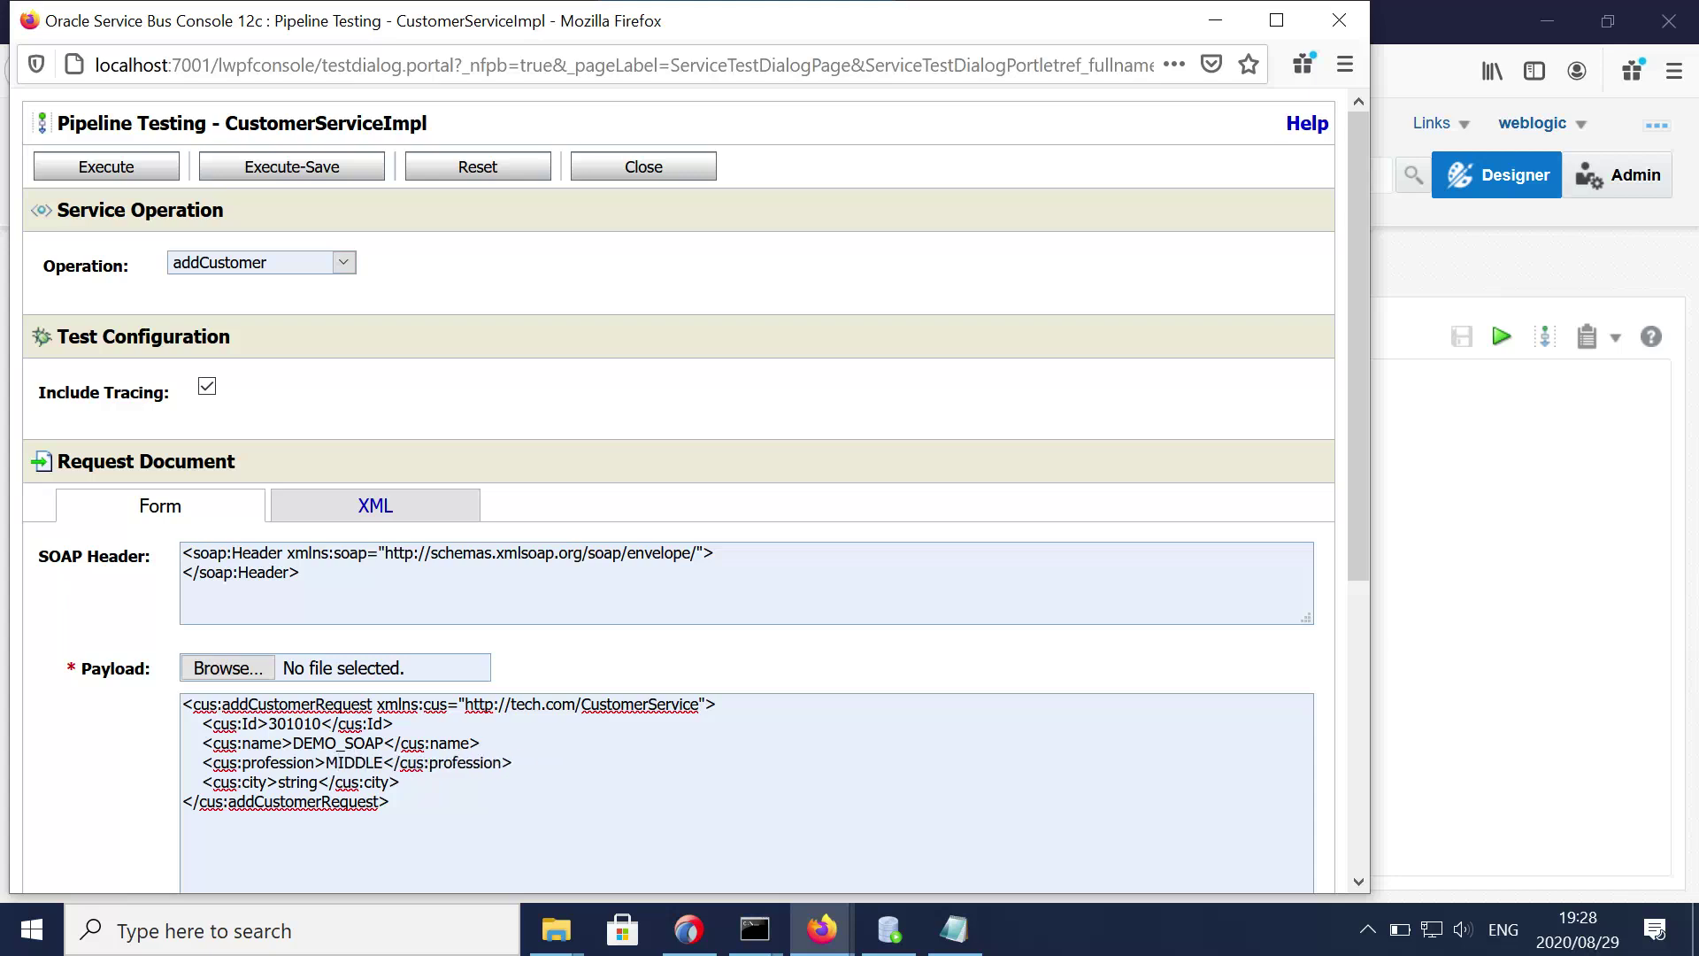
{"action": "type", "text": "WARE"}
Step: Set the payload's city to JOBURG and execute the addCustomer test
{"action": "double_click", "coordinate": [301, 781]}
{"action": "type", "text": "JOBURG"}
{"action": "left_click", "coordinate": [106, 166]}
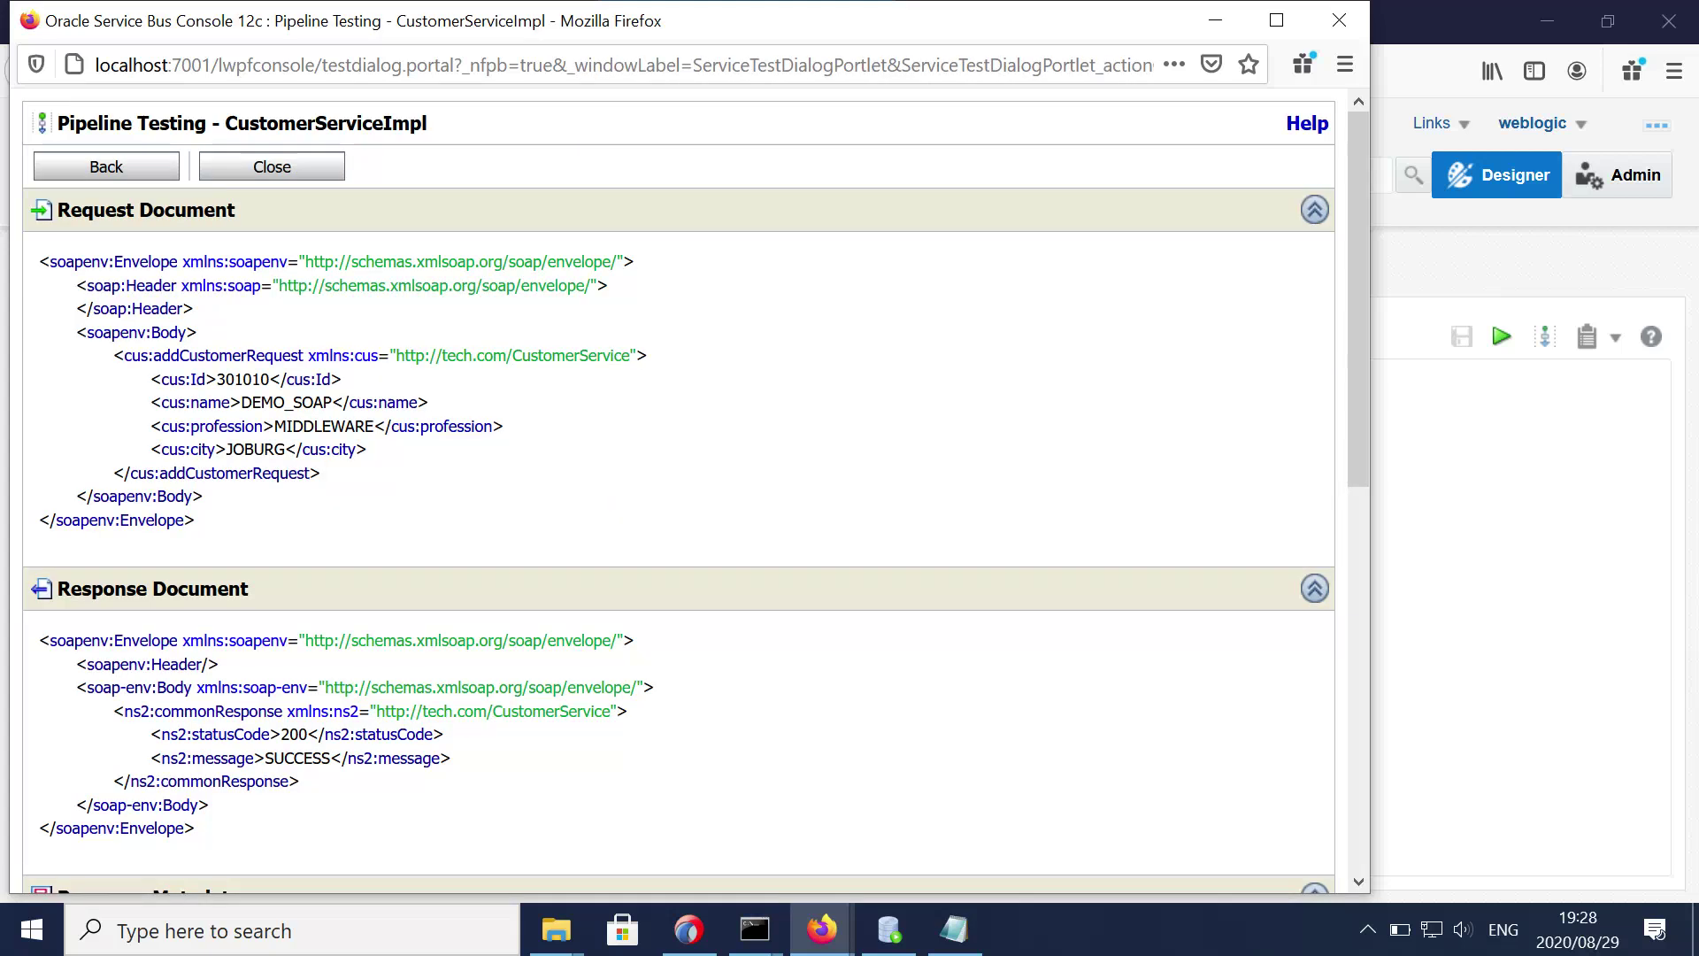
Step: Check the statusCode and message elements in the addCustomer response document
{"action": "double_click", "coordinate": [294, 735]}
{"action": "double_click", "coordinate": [298, 758]}
{"action": "double_click", "coordinate": [293, 735]}
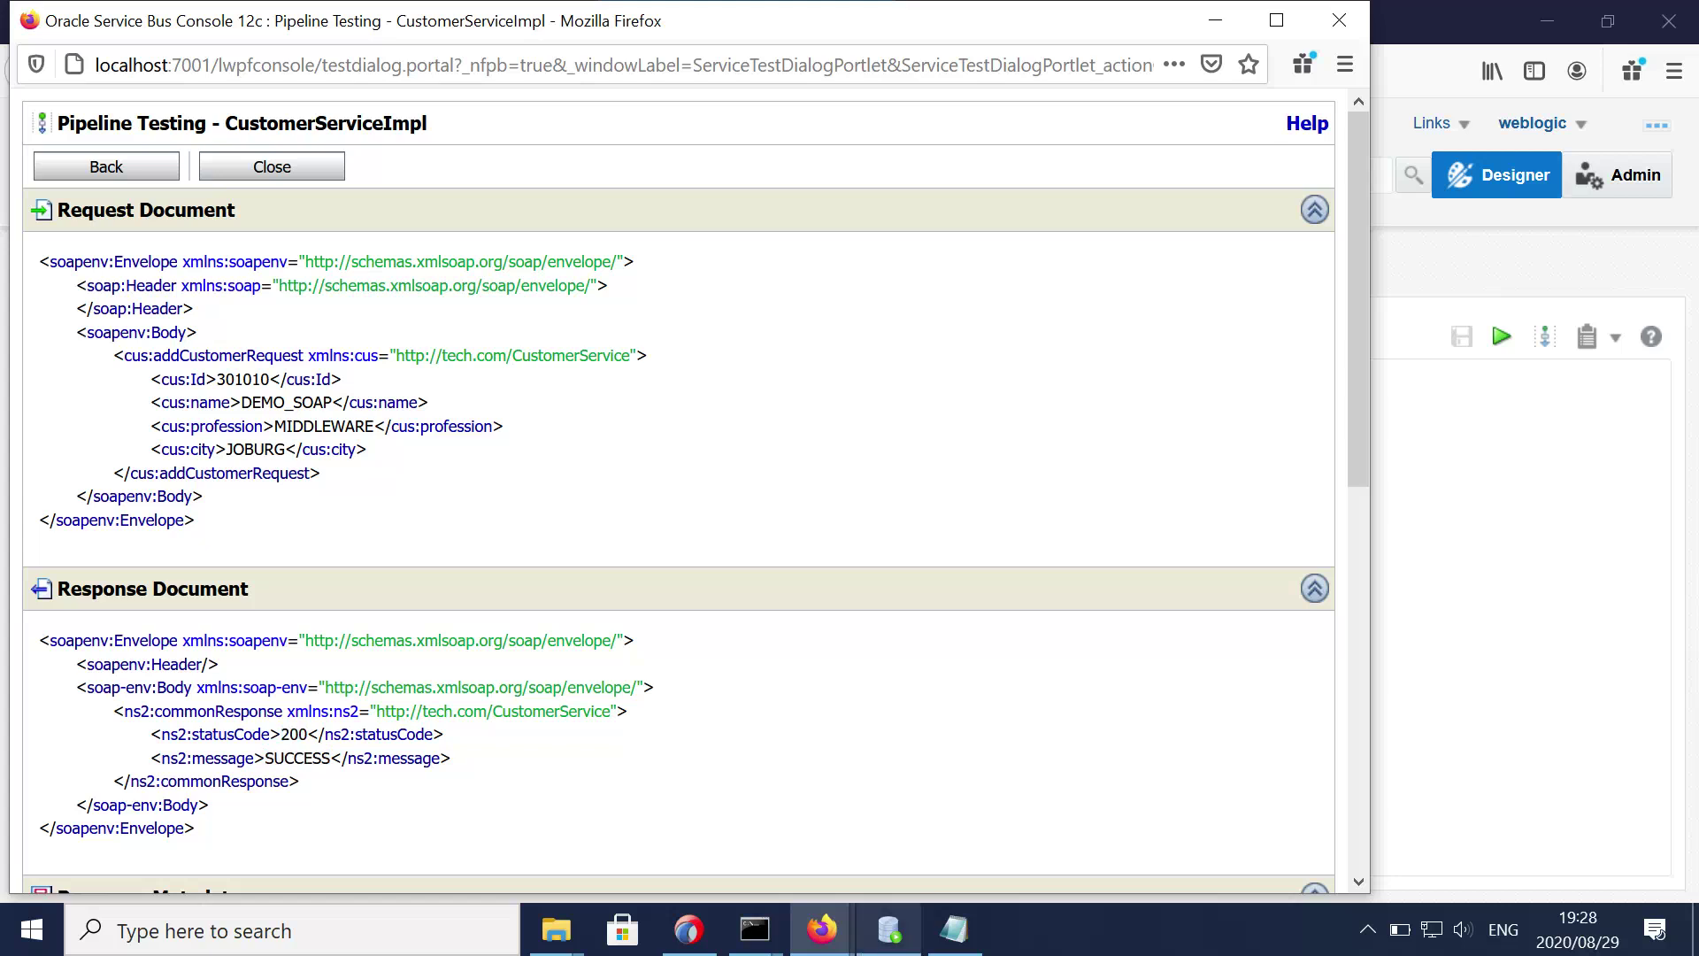
Step: Switch to SQL Developer, rerun the select query on custom_customer and check the DEMO_SOAP row
{"action": "left_click", "coordinate": [889, 930]}
{"action": "left_click", "coordinate": [446, 107]}
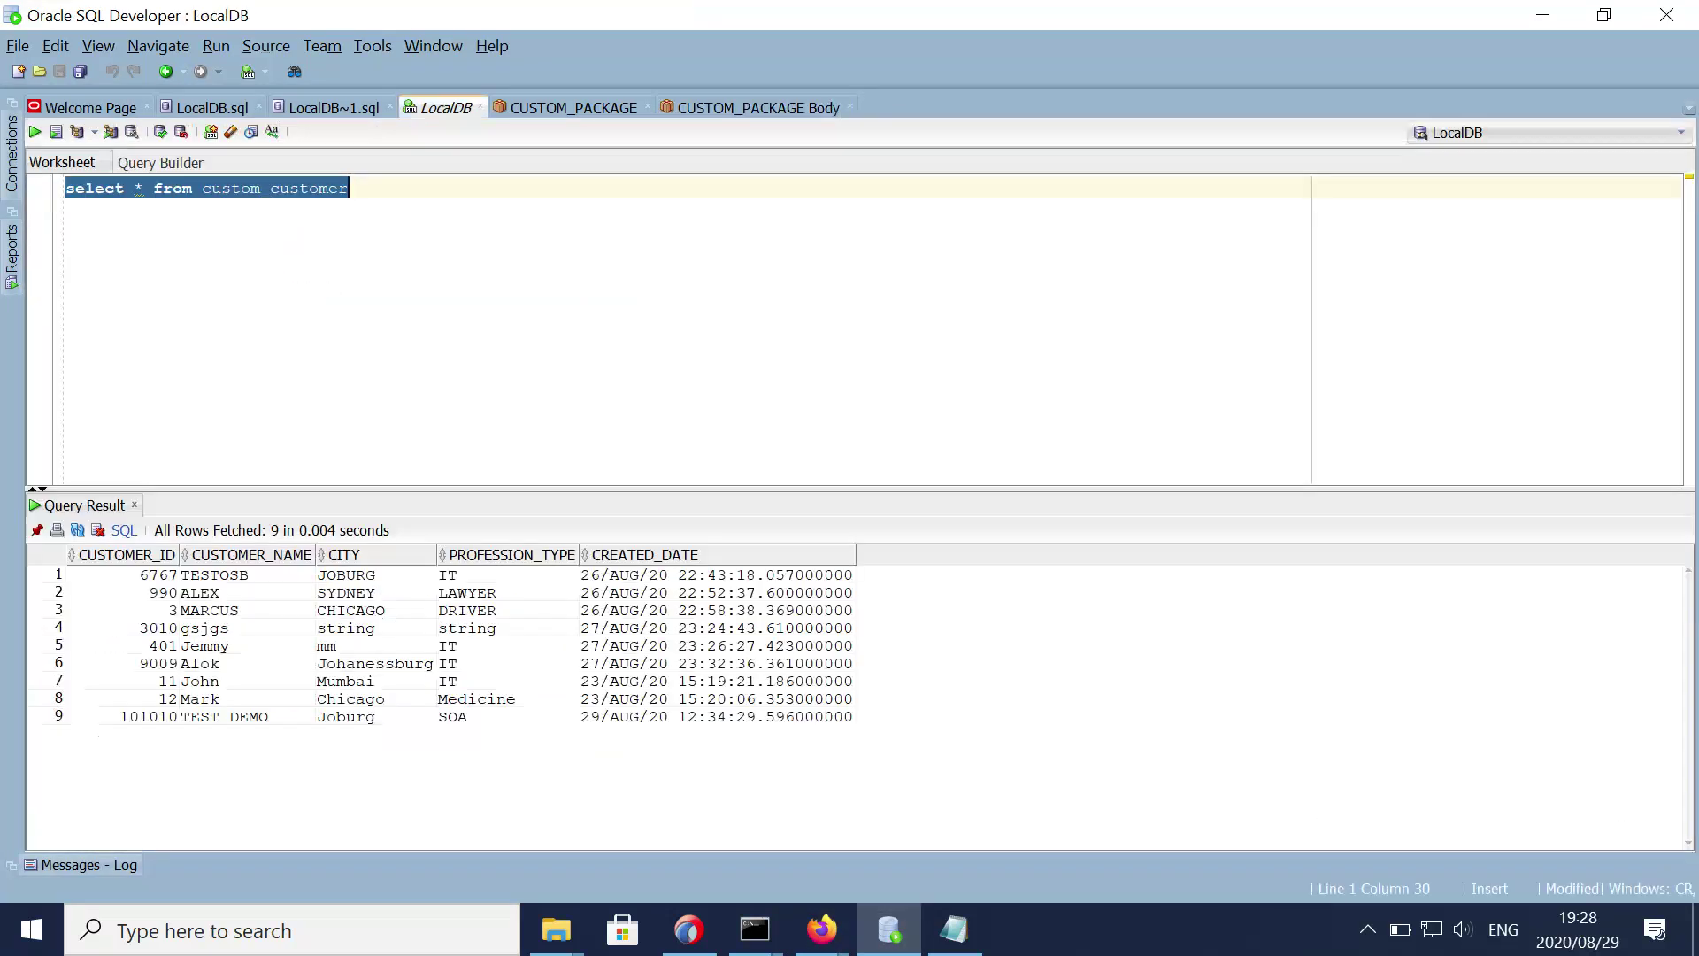
{"action": "double_click", "coordinate": [274, 188]}
{"action": "triple_click", "coordinate": [274, 189]}
{"action": "left_click", "coordinate": [36, 132]}
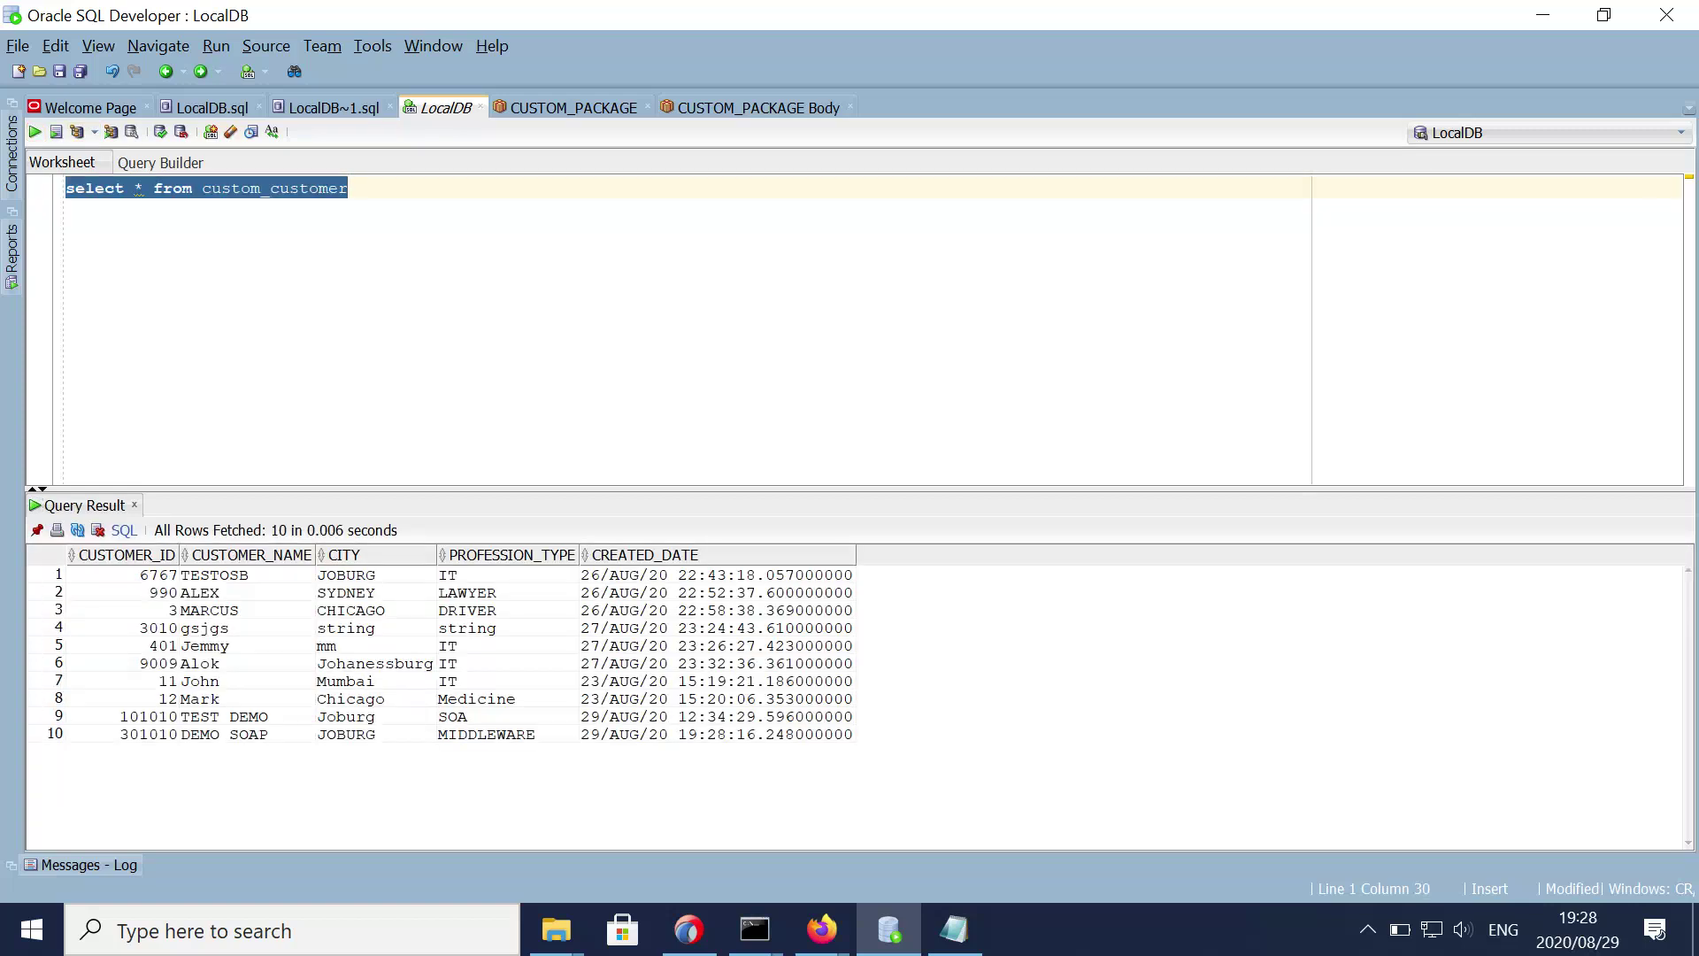
{"action": "left_click", "coordinate": [148, 734]}
{"action": "left_click", "coordinate": [225, 734]}
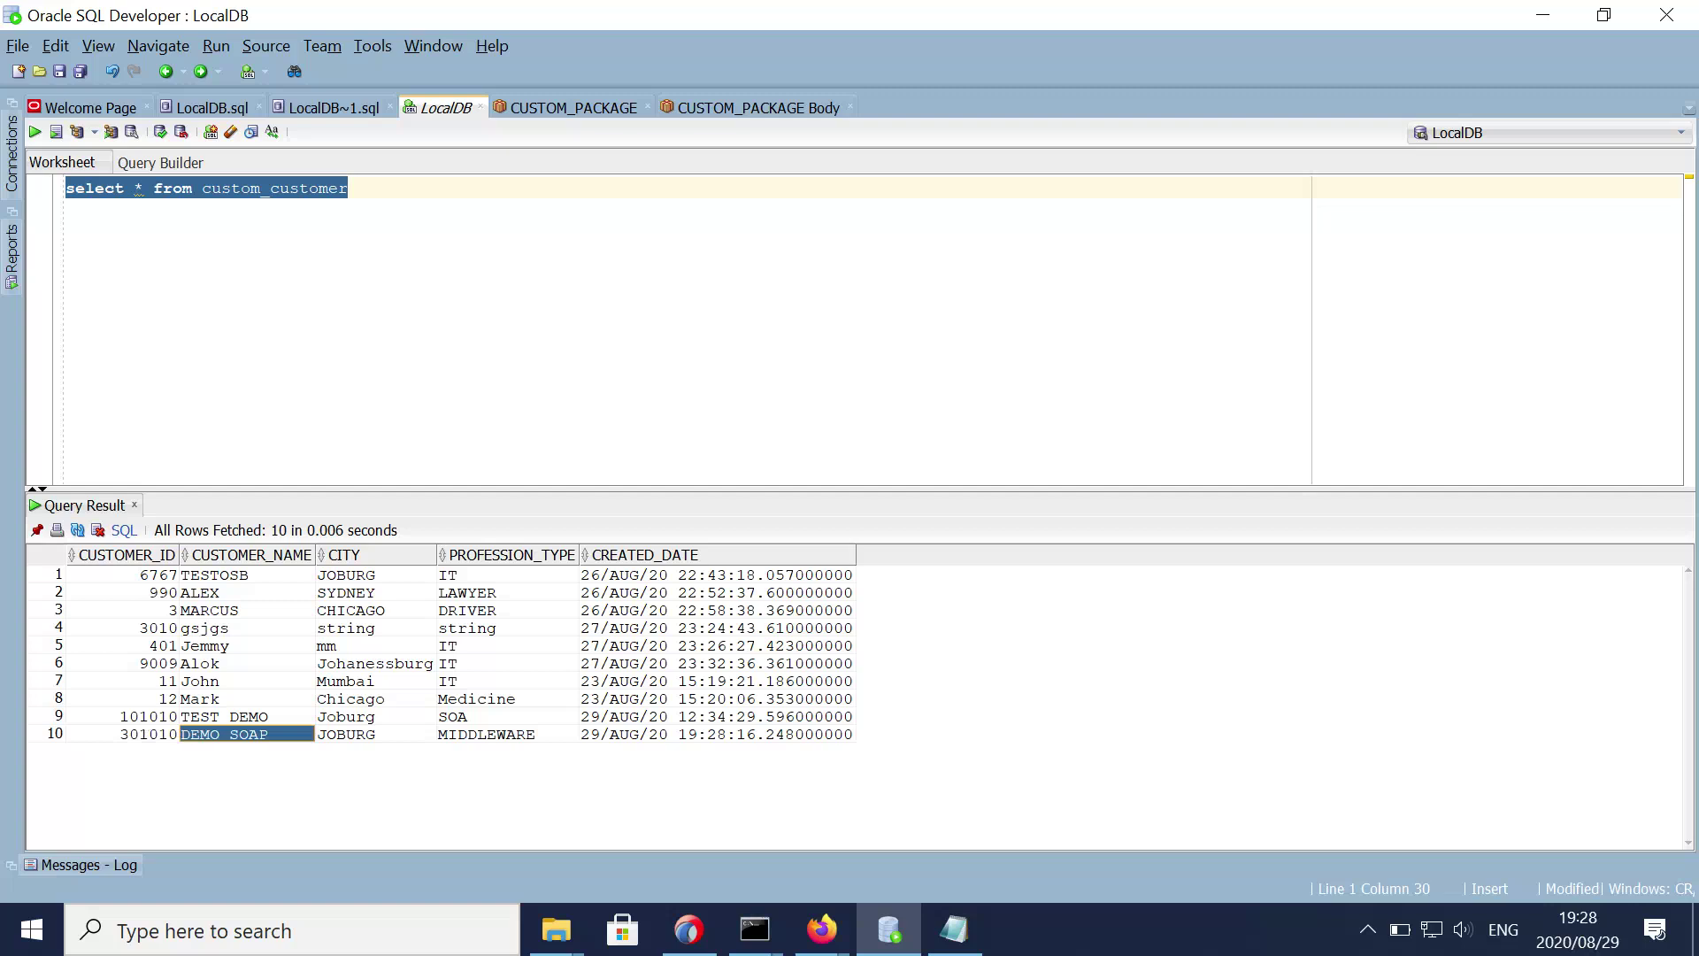
Step: Return to the pipeline test results in Firefox and examine the request $body routed to AddCustomerService in the invocation trace
{"action": "left_click", "coordinate": [821, 930]}
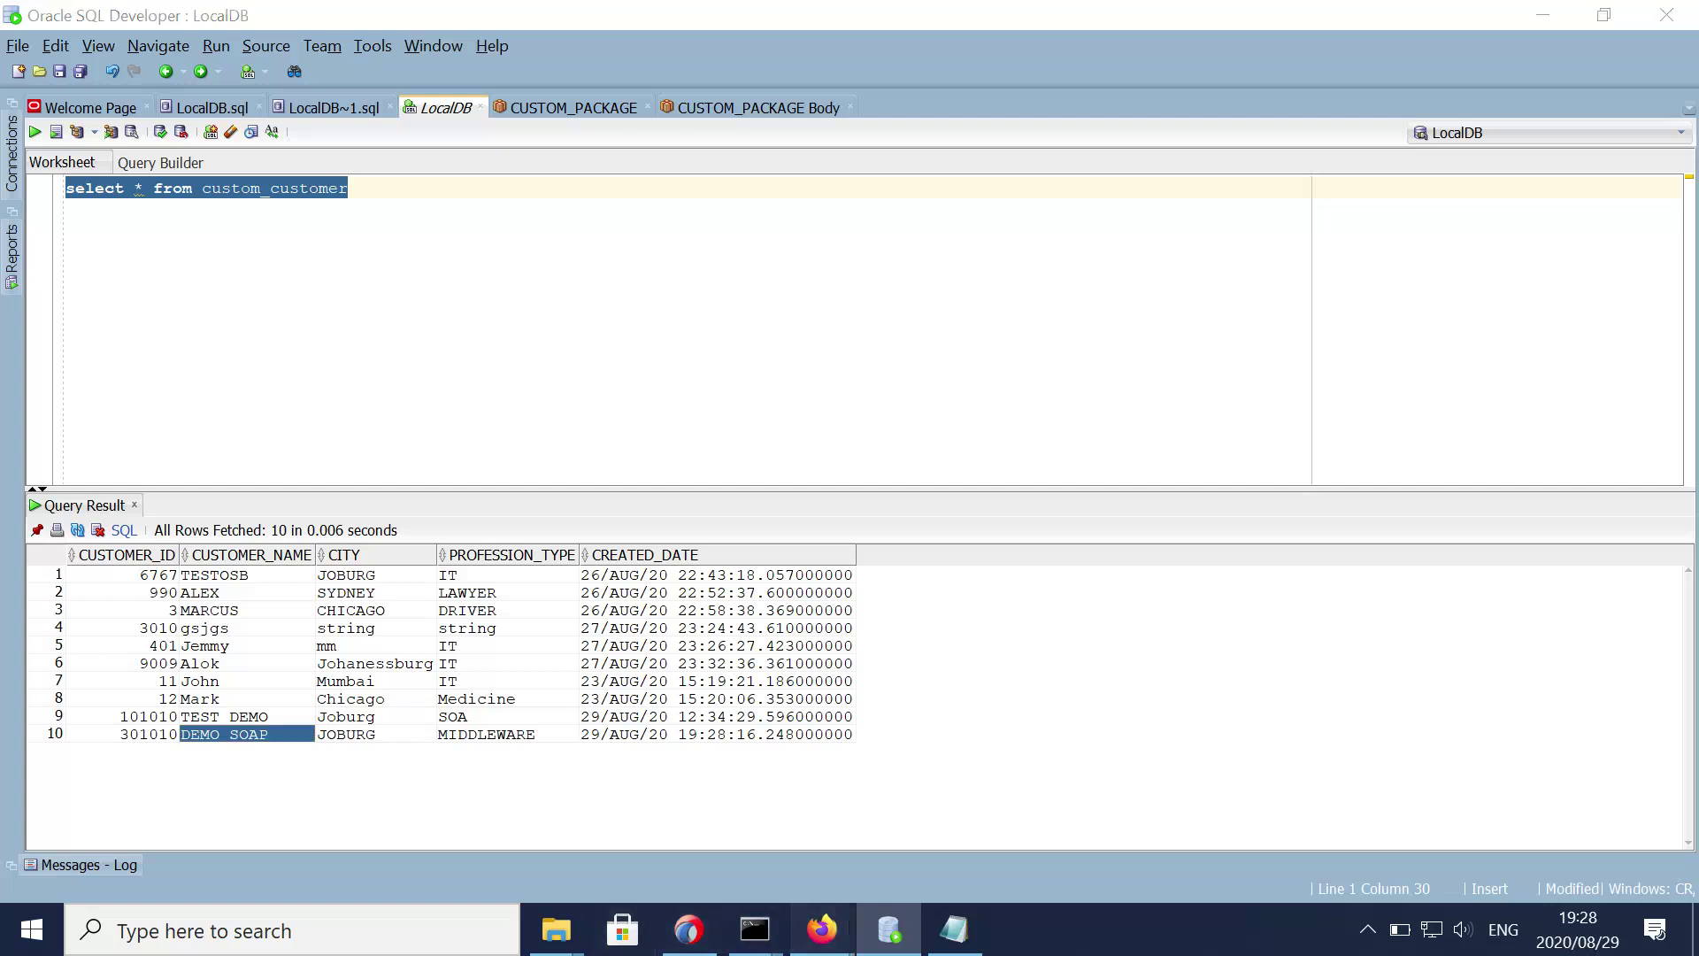
{"action": "left_click", "coordinate": [973, 810]}
{"action": "scroll", "coordinate": [678, 495], "scroll_direction": "down", "scroll_amount": 8}
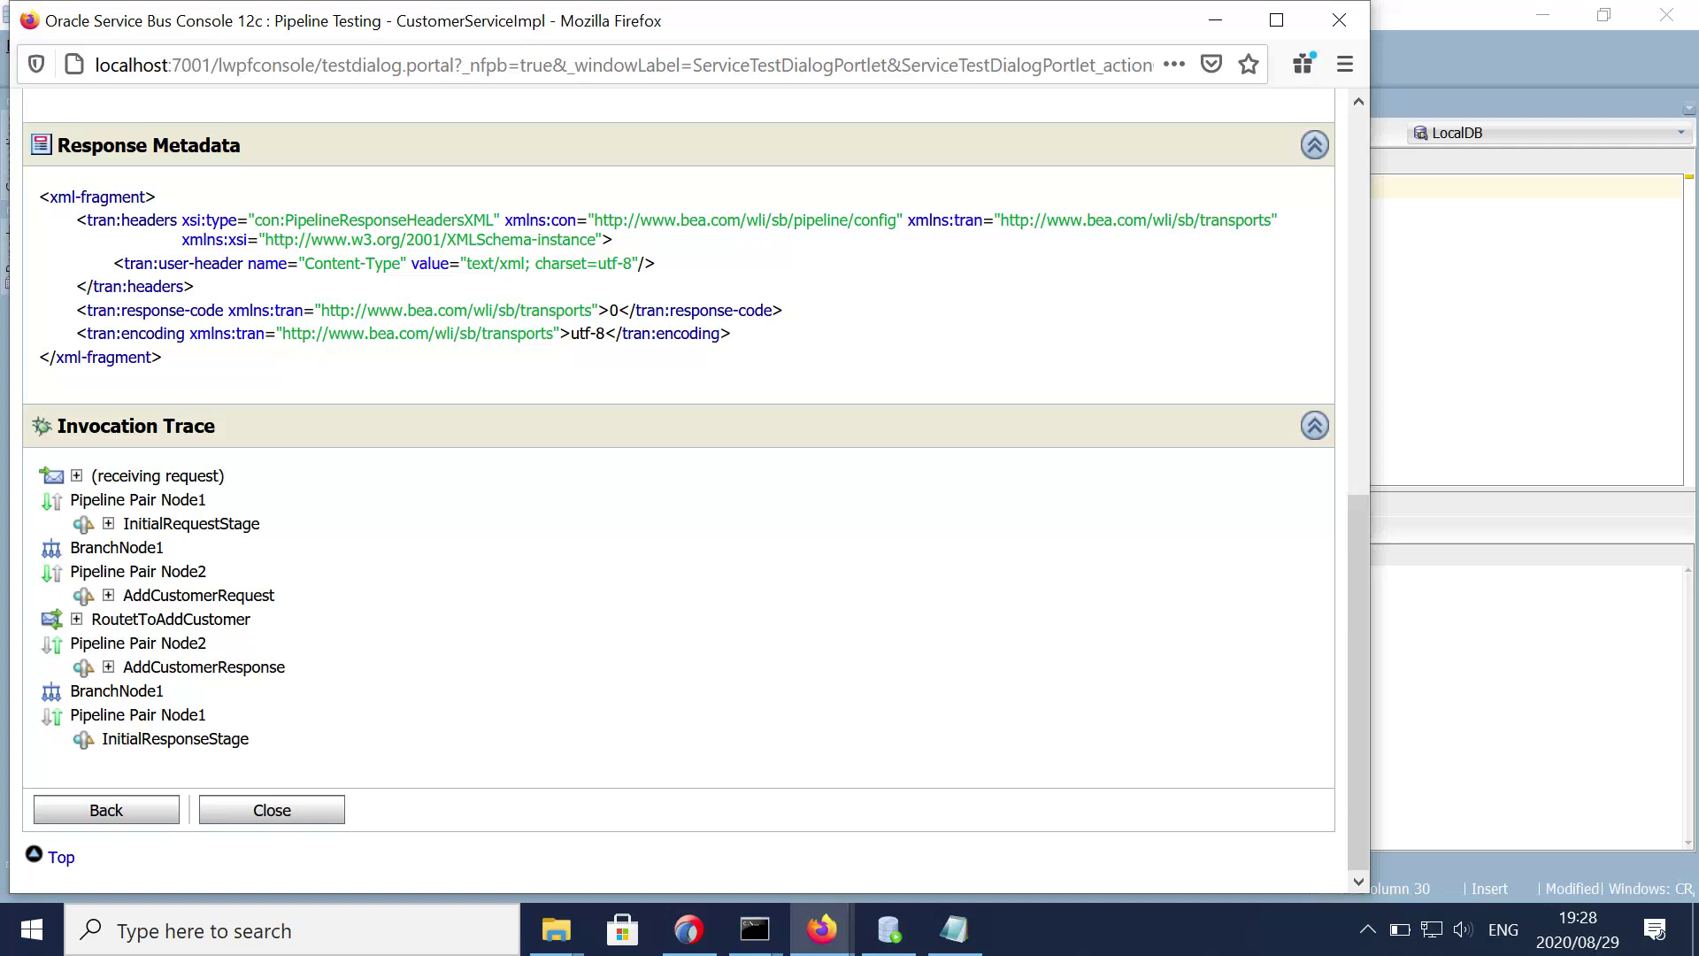
{"action": "left_click", "coordinate": [77, 620]}
{"action": "left_click", "coordinate": [141, 663]}
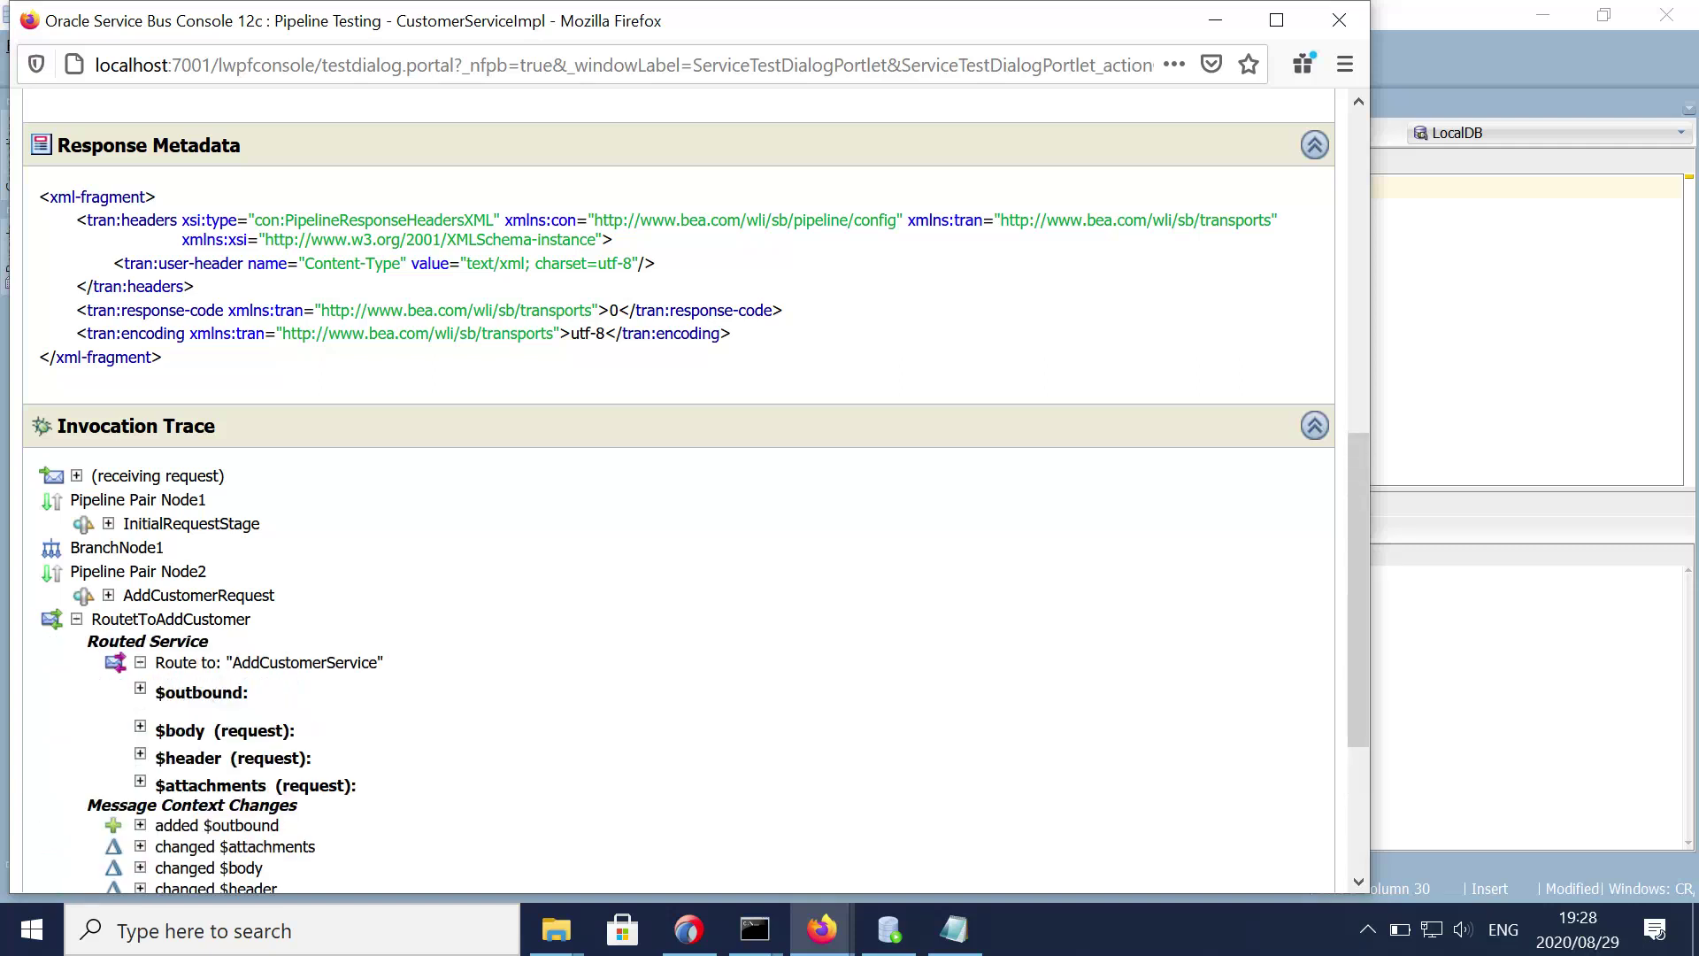
{"action": "left_click", "coordinate": [140, 726]}
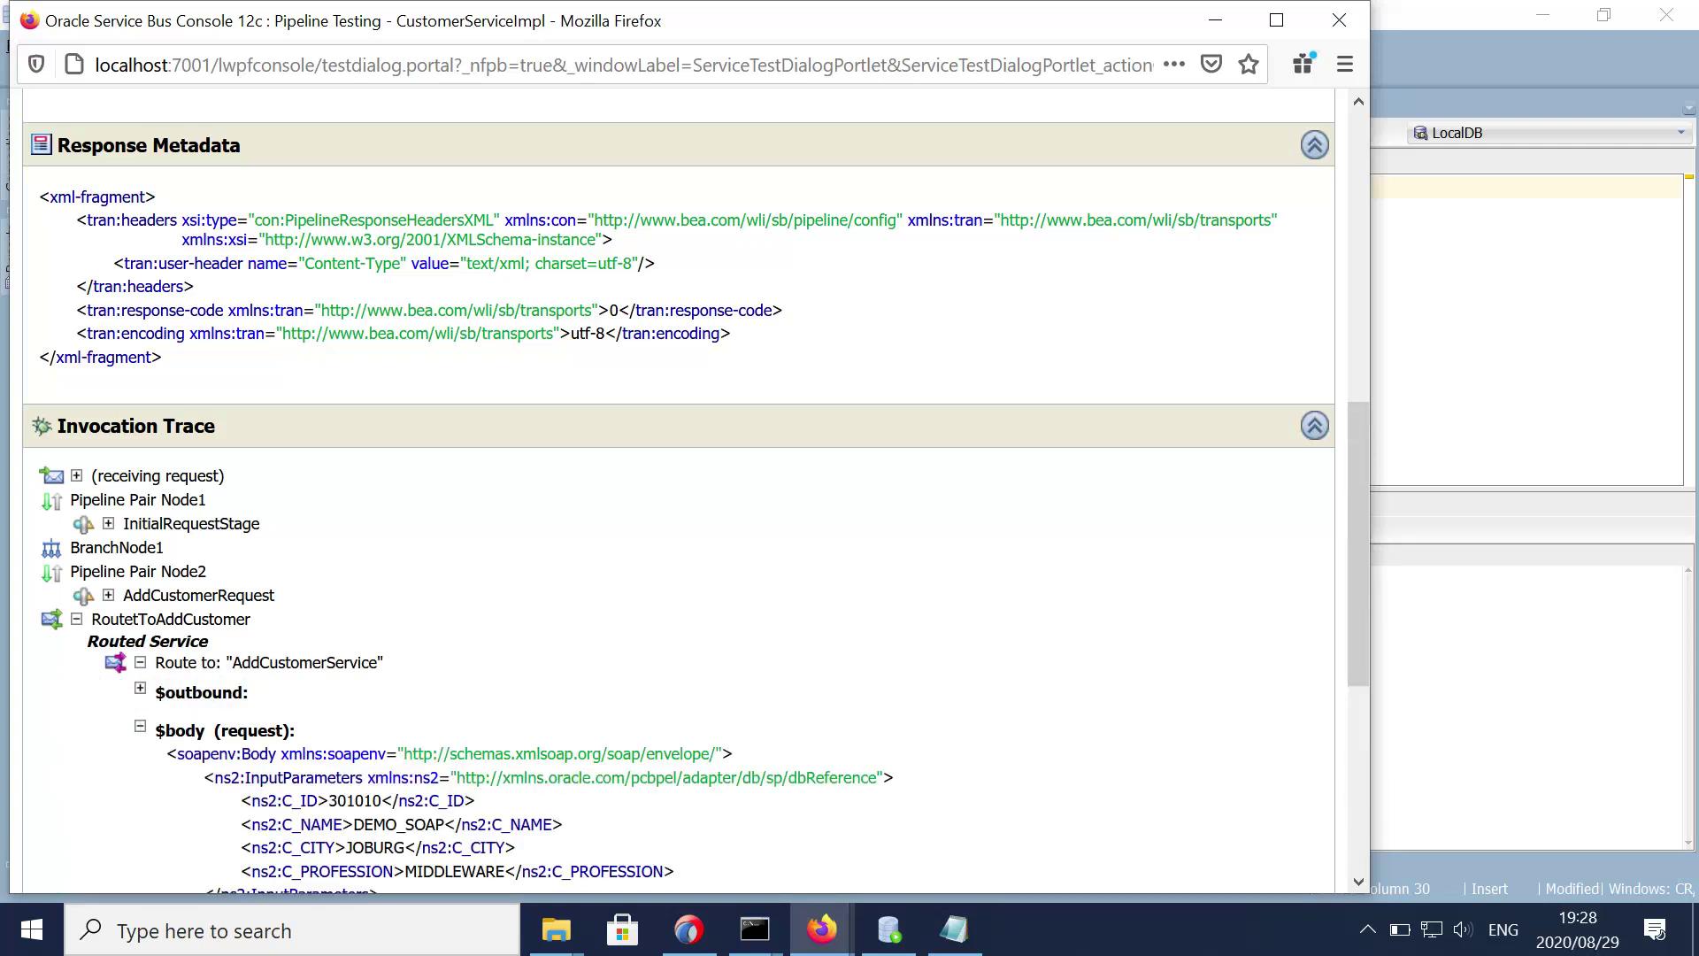
{"action": "scroll", "coordinate": [678, 487], "scroll_direction": "down", "scroll_amount": 5}
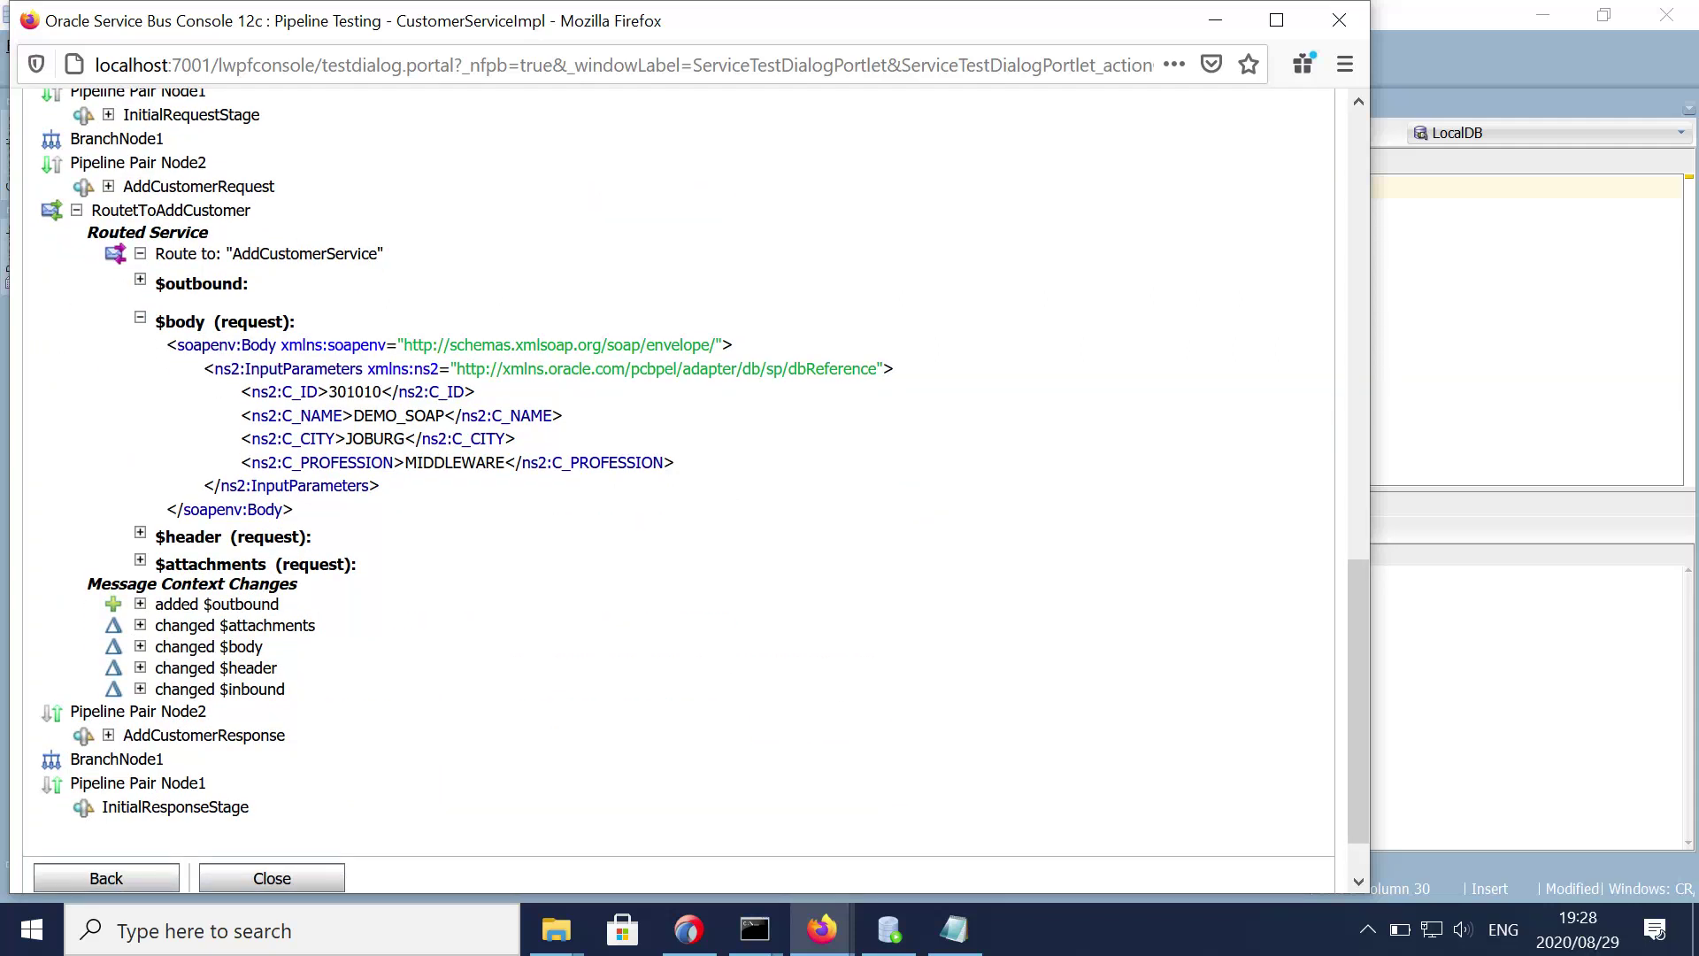
Step: Expand the InitialRequestStage and AddCustomerRequest traces and compare the added $addCustomerReq variable with the routed request $body
{"action": "left_click", "coordinate": [109, 115]}
{"action": "left_click", "coordinate": [109, 228]}
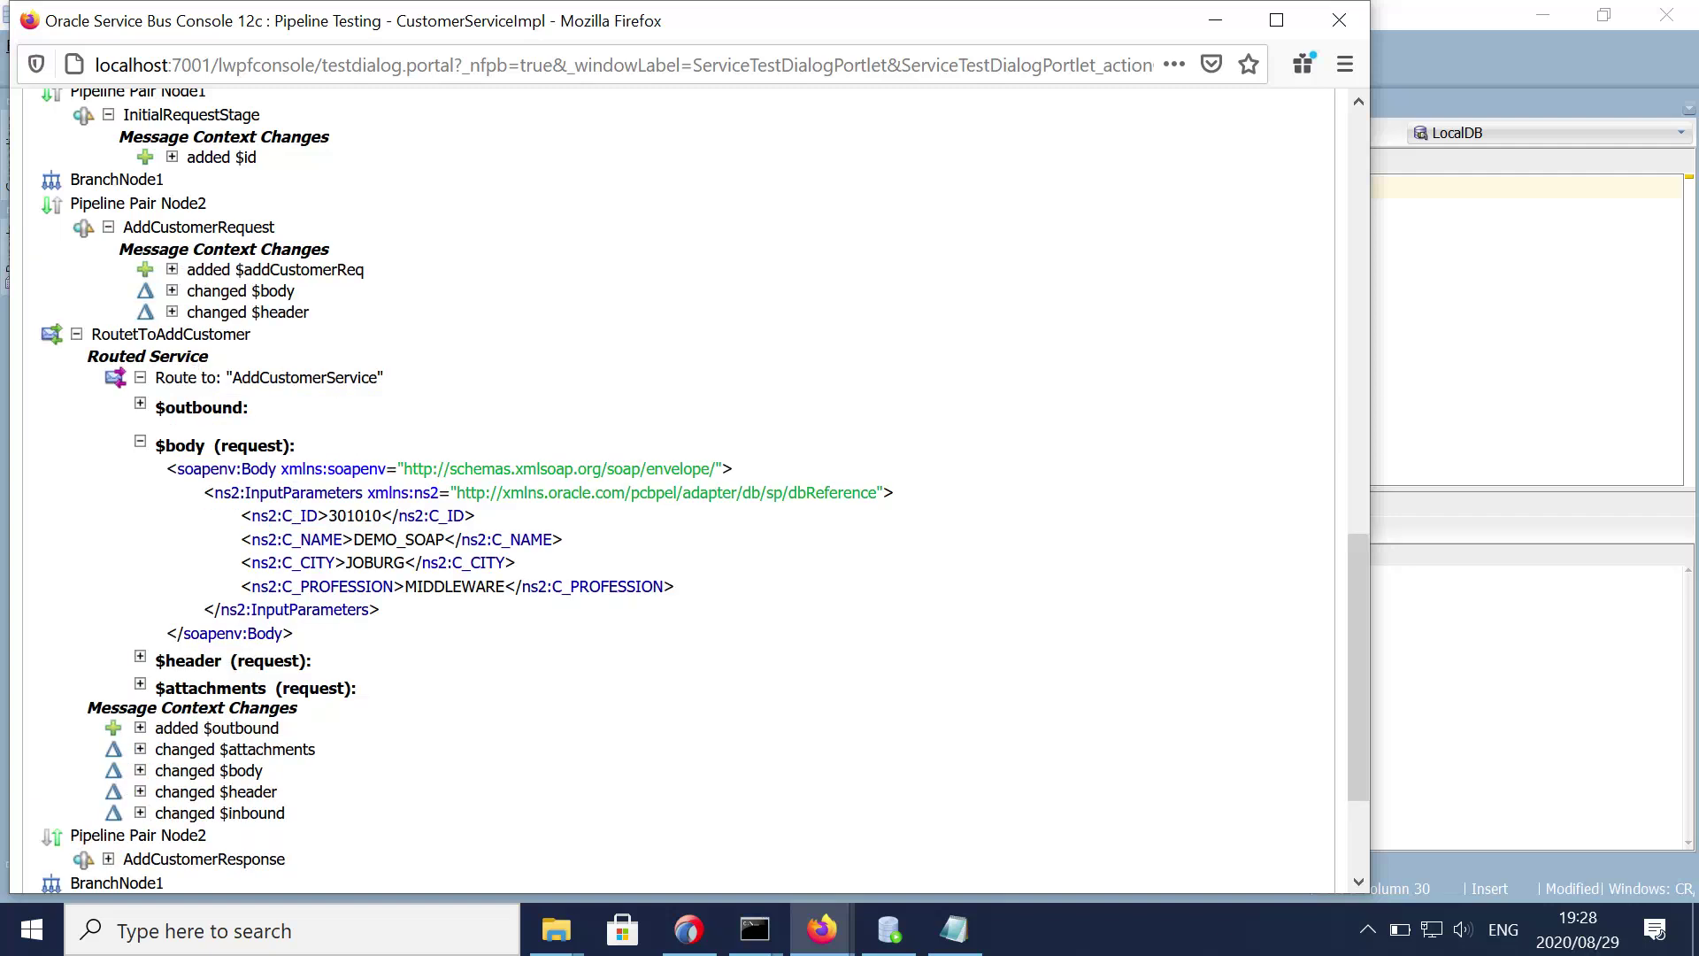
{"action": "left_click", "coordinate": [172, 269]}
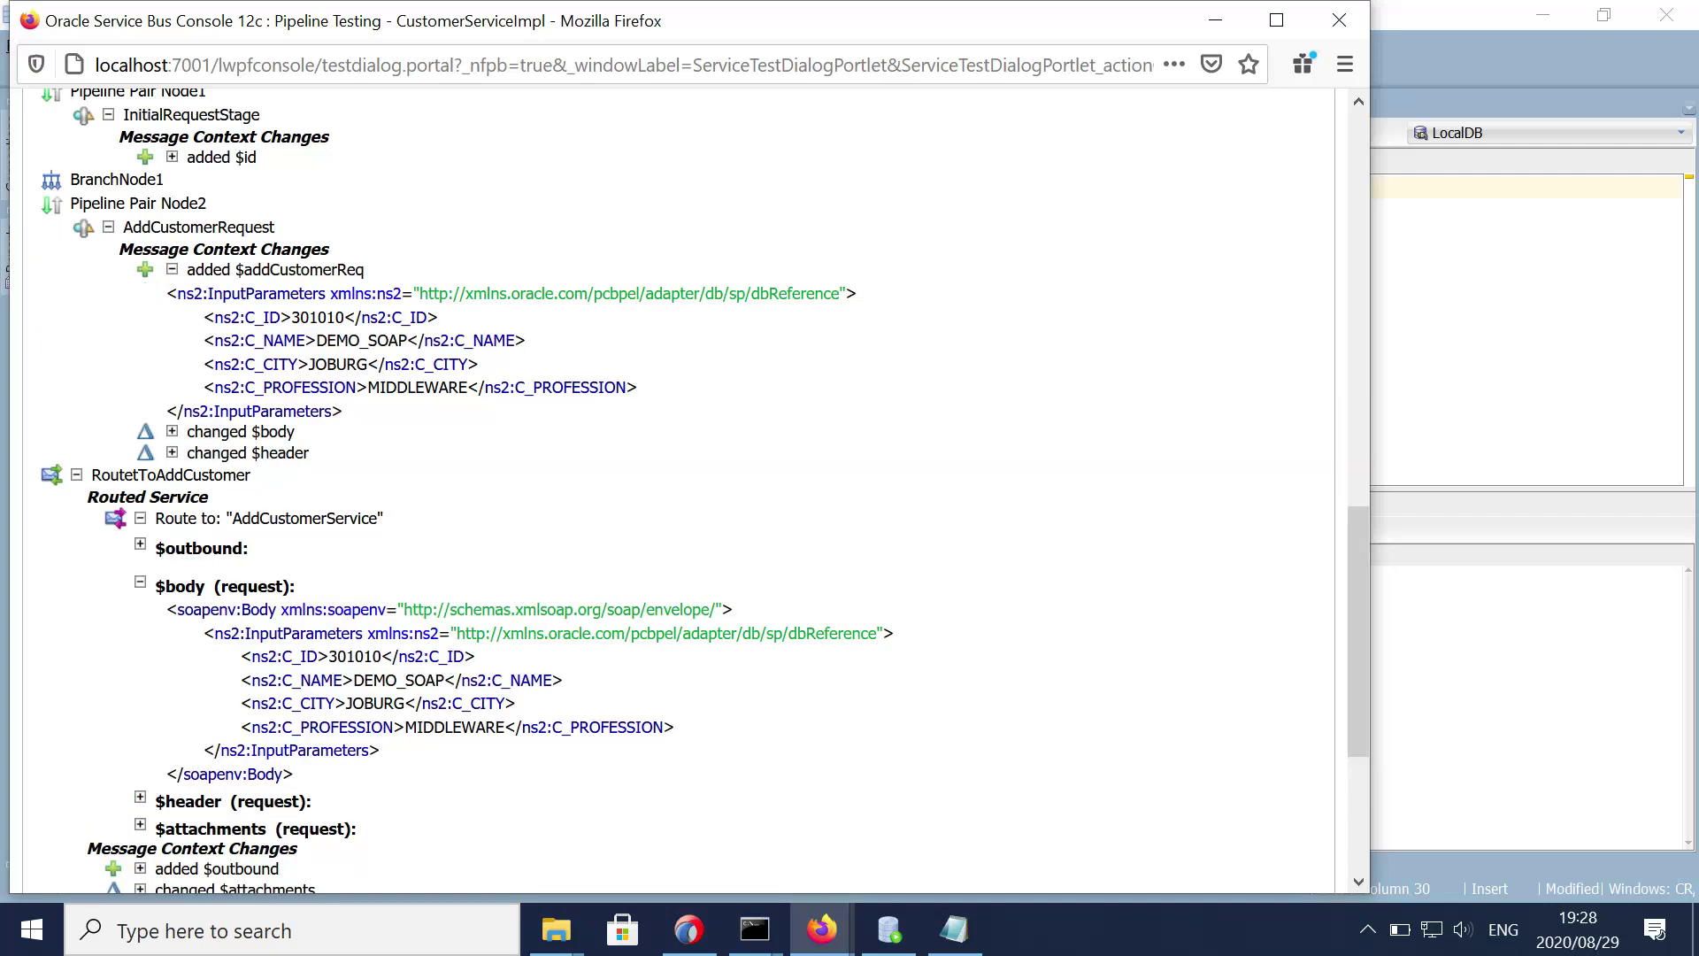
{"action": "left_click_drag", "start_coordinate": [241, 656], "coordinate": [675, 727]}
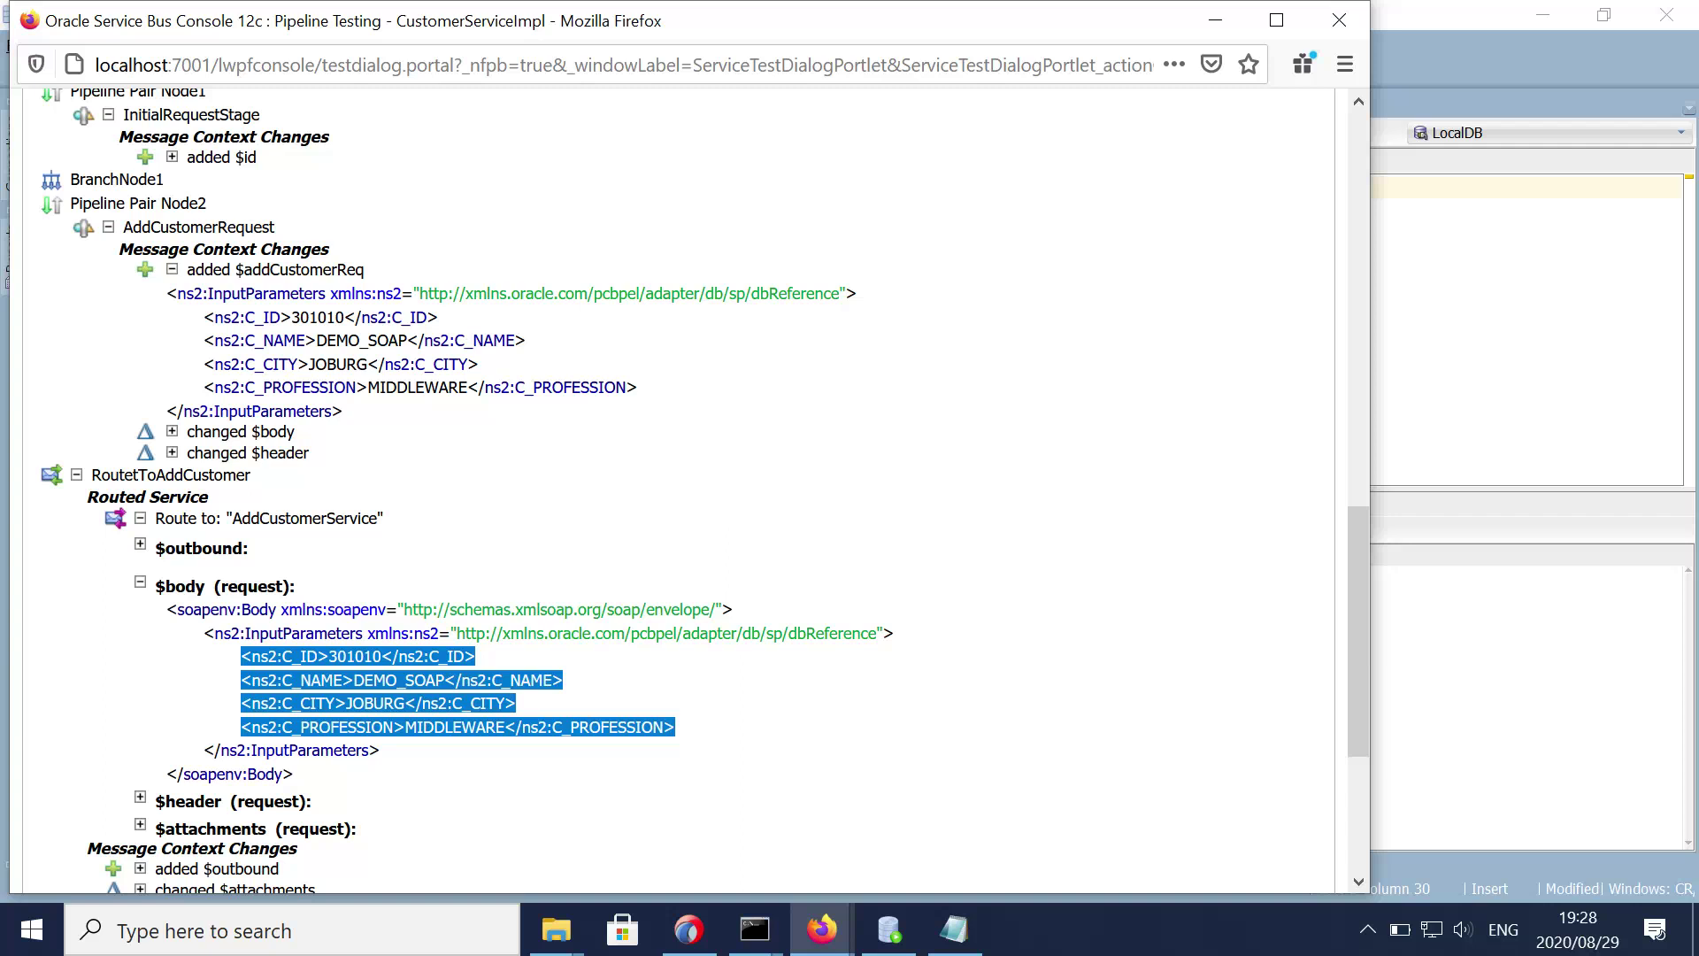
{"action": "left_click", "coordinate": [708, 727]}
{"action": "left_click_drag", "start_coordinate": [241, 656], "coordinate": [675, 726]}
Step: Go back to the test request form and execute the removeCustomerData operation with the added customer's ID in the payload
{"action": "left_click_drag", "start_coordinate": [1371, 622], "coordinate": [1335, 433]}
{"action": "left_click_drag", "start_coordinate": [1321, 558], "coordinate": [1321, 159]}
{"action": "left_click", "coordinate": [106, 166]}
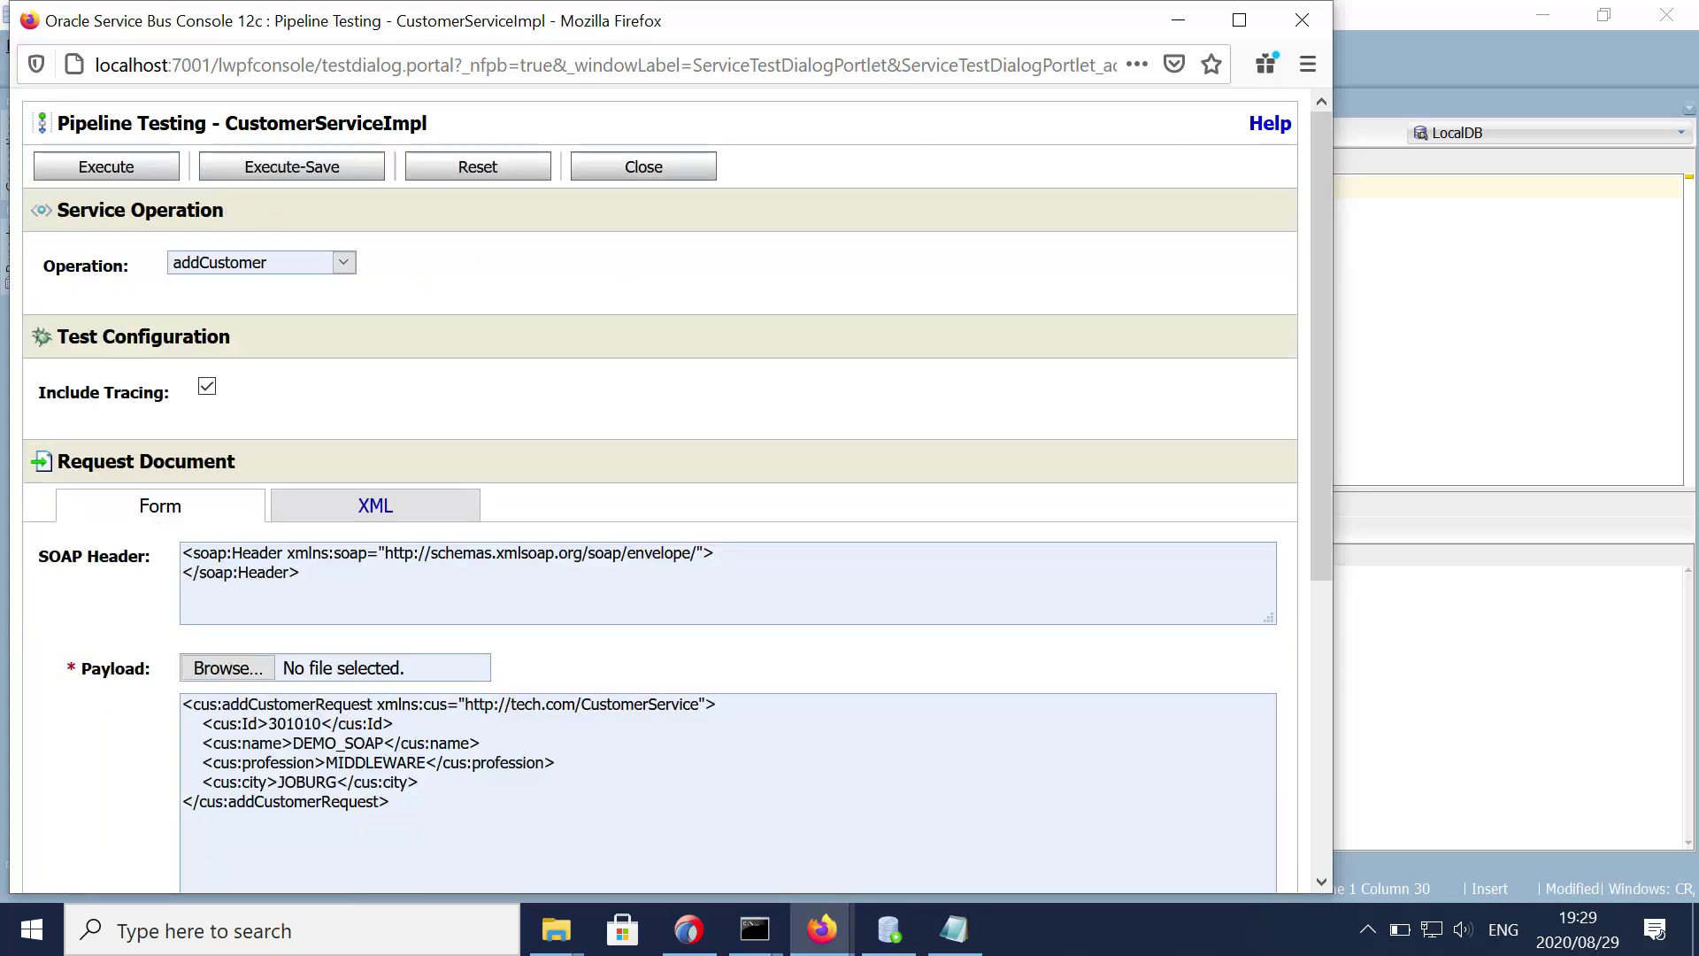
{"action": "double_click", "coordinate": [294, 724]}
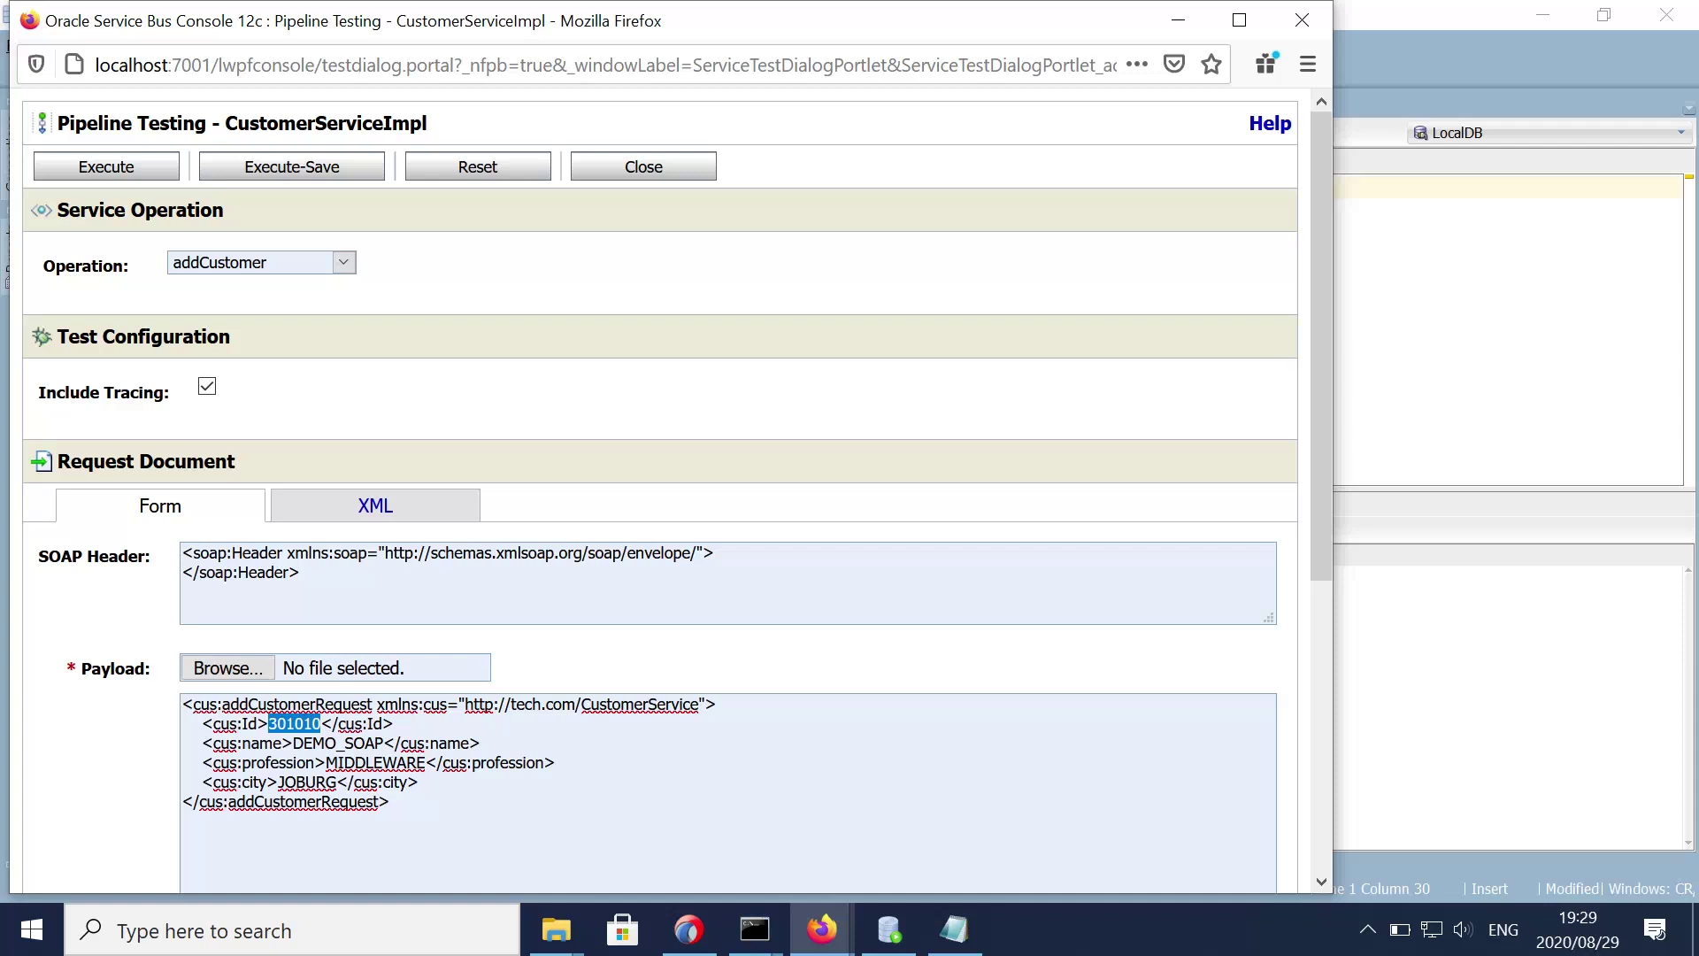
{"action": "left_click", "coordinate": [343, 263]}
{"action": "left_click", "coordinate": [255, 319]}
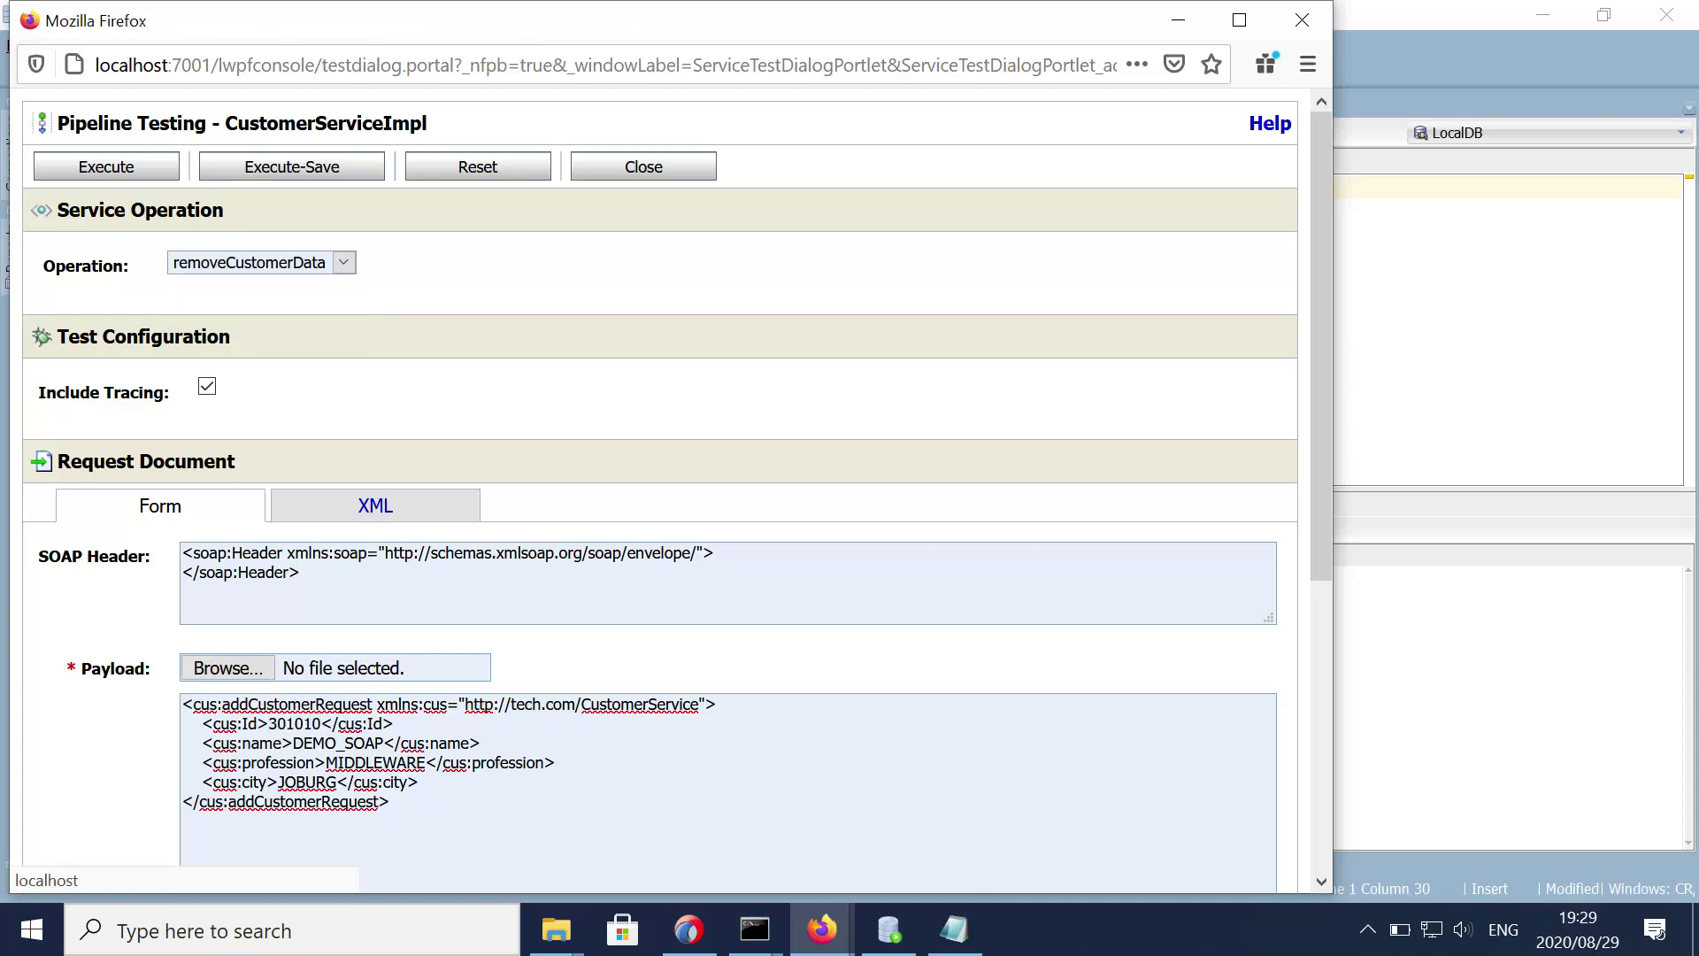
{"action": "type", "text": "01010"}
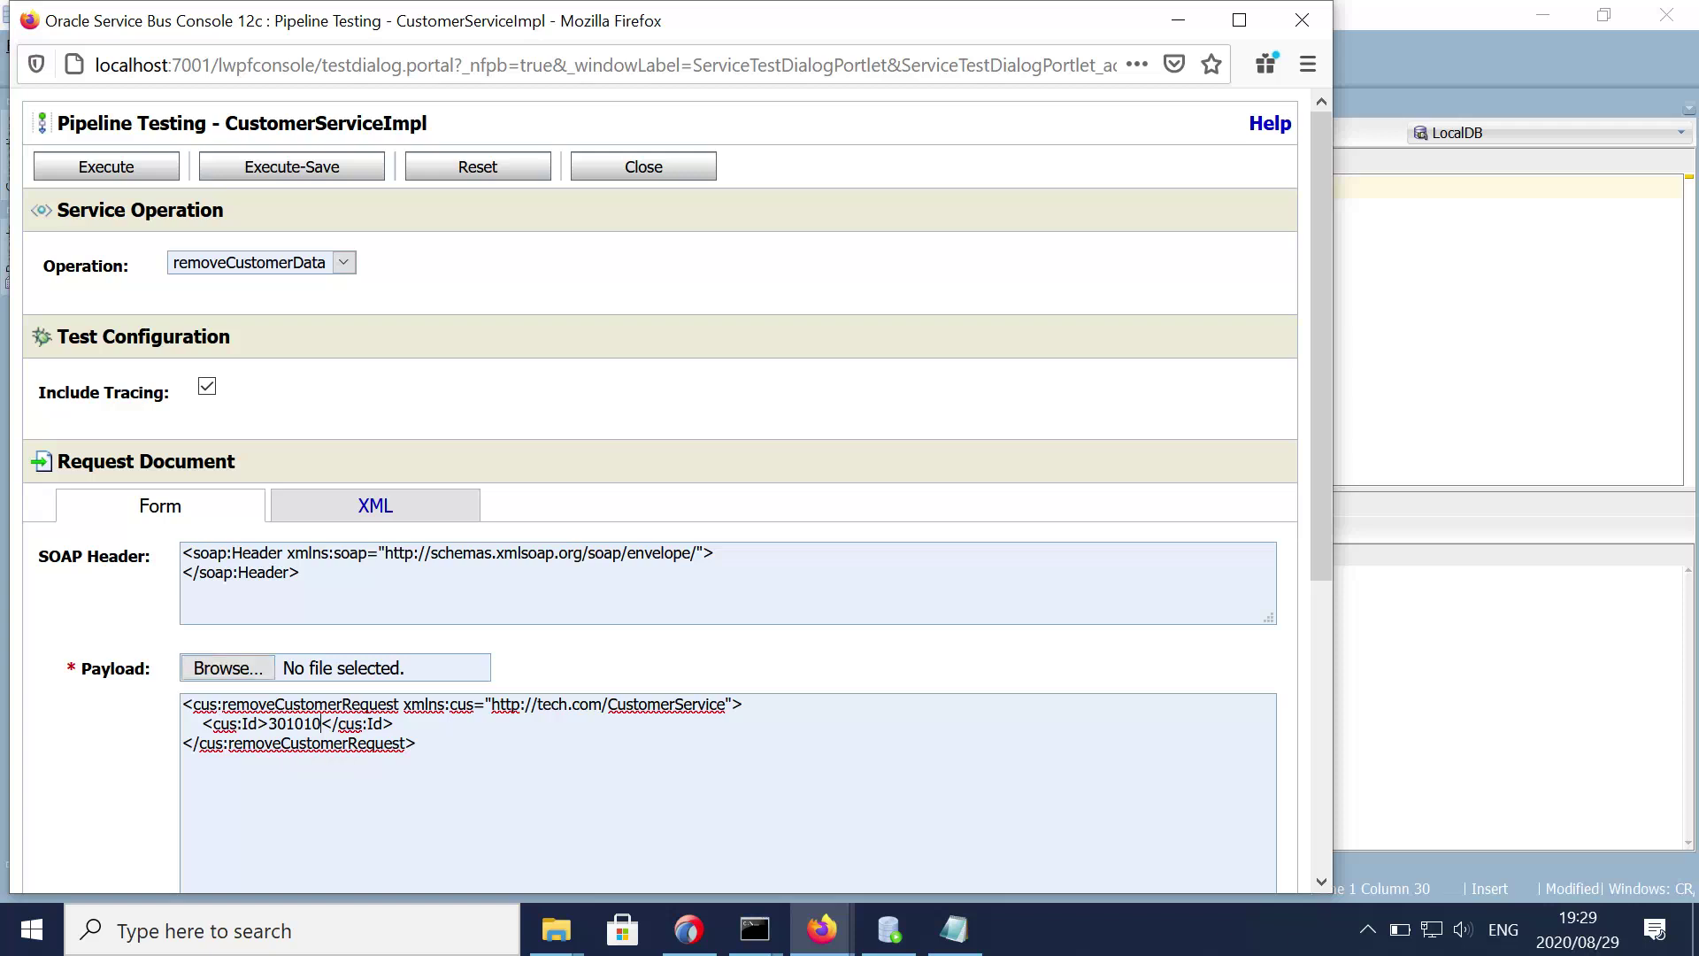
{"action": "left_click", "coordinate": [106, 166]}
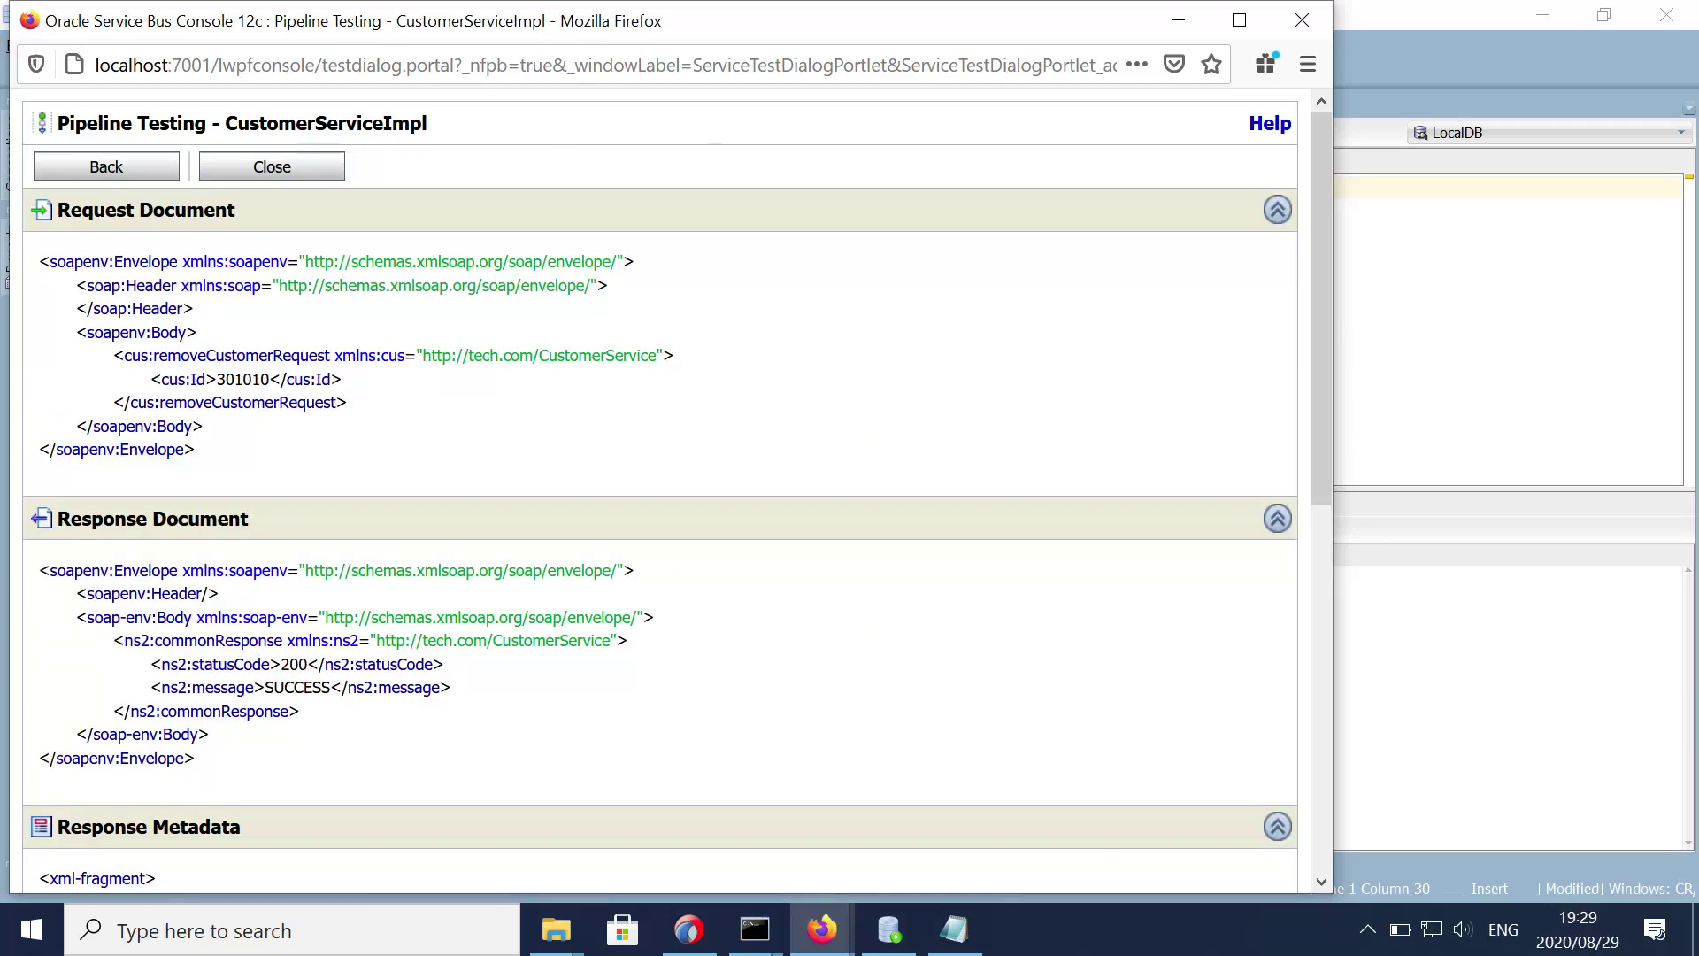
Step: Switch to SQL Developer and rerun the custom_customer select query to check whether the removed customer's row still exists
{"action": "key", "text": "alt+Tab"}
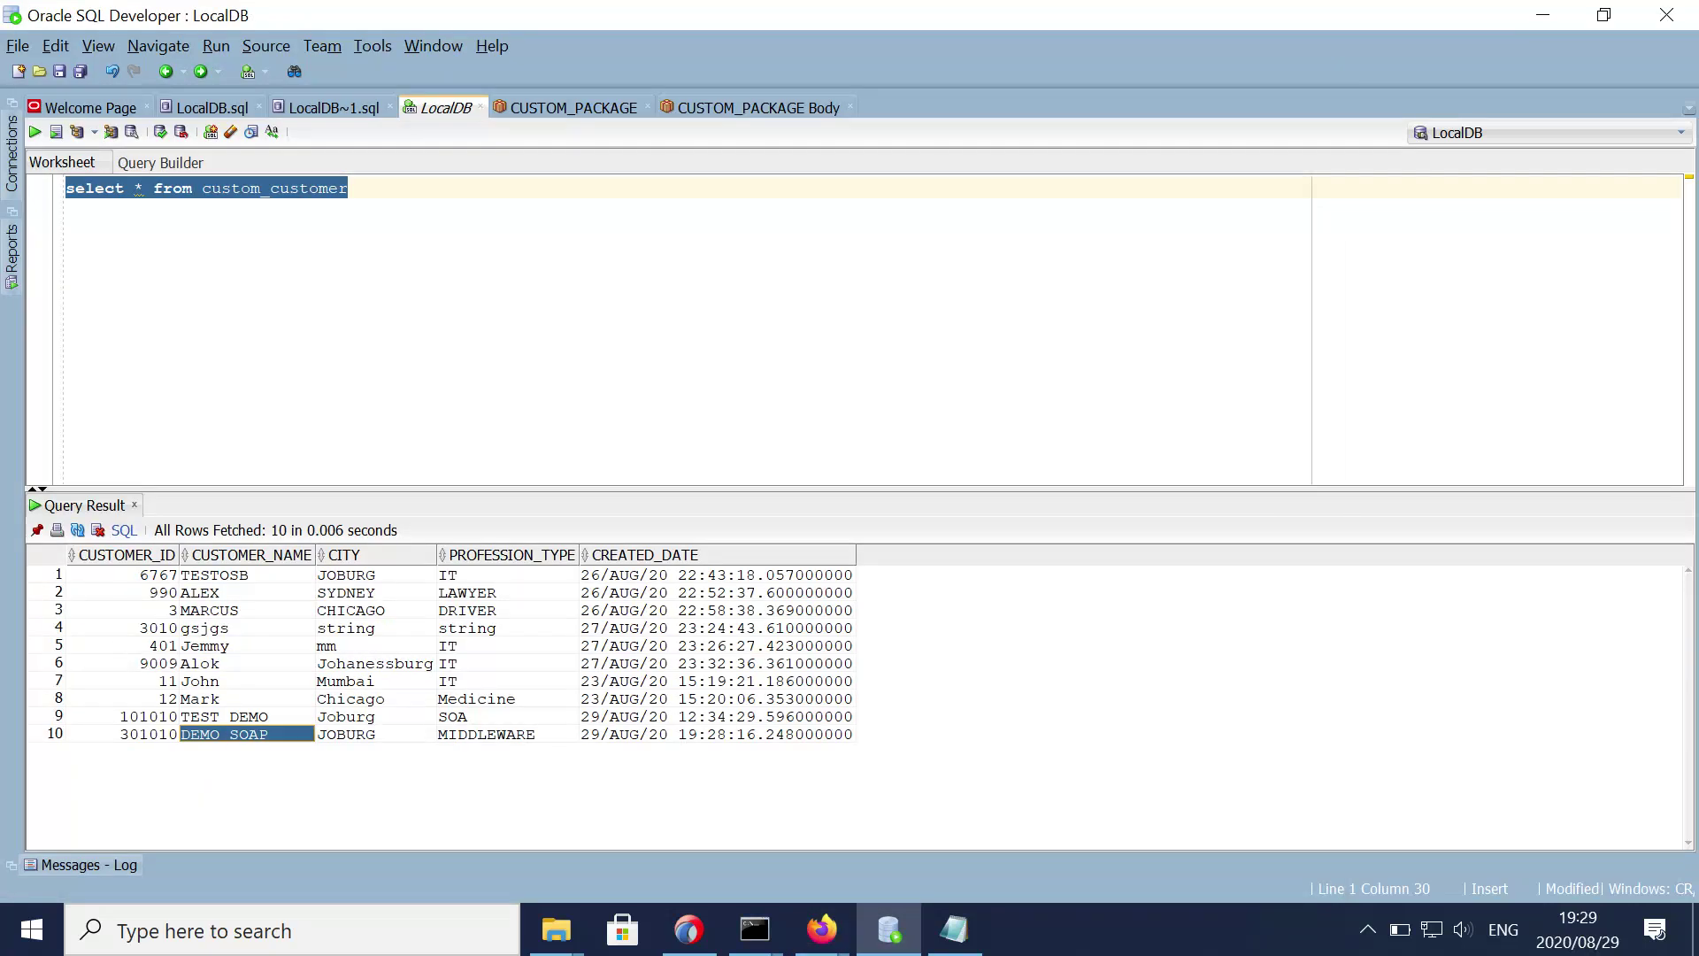
{"action": "left_click_drag", "start_coordinate": [351, 188], "coordinate": [66, 188]}
{"action": "key", "text": "ctrl+Return"}
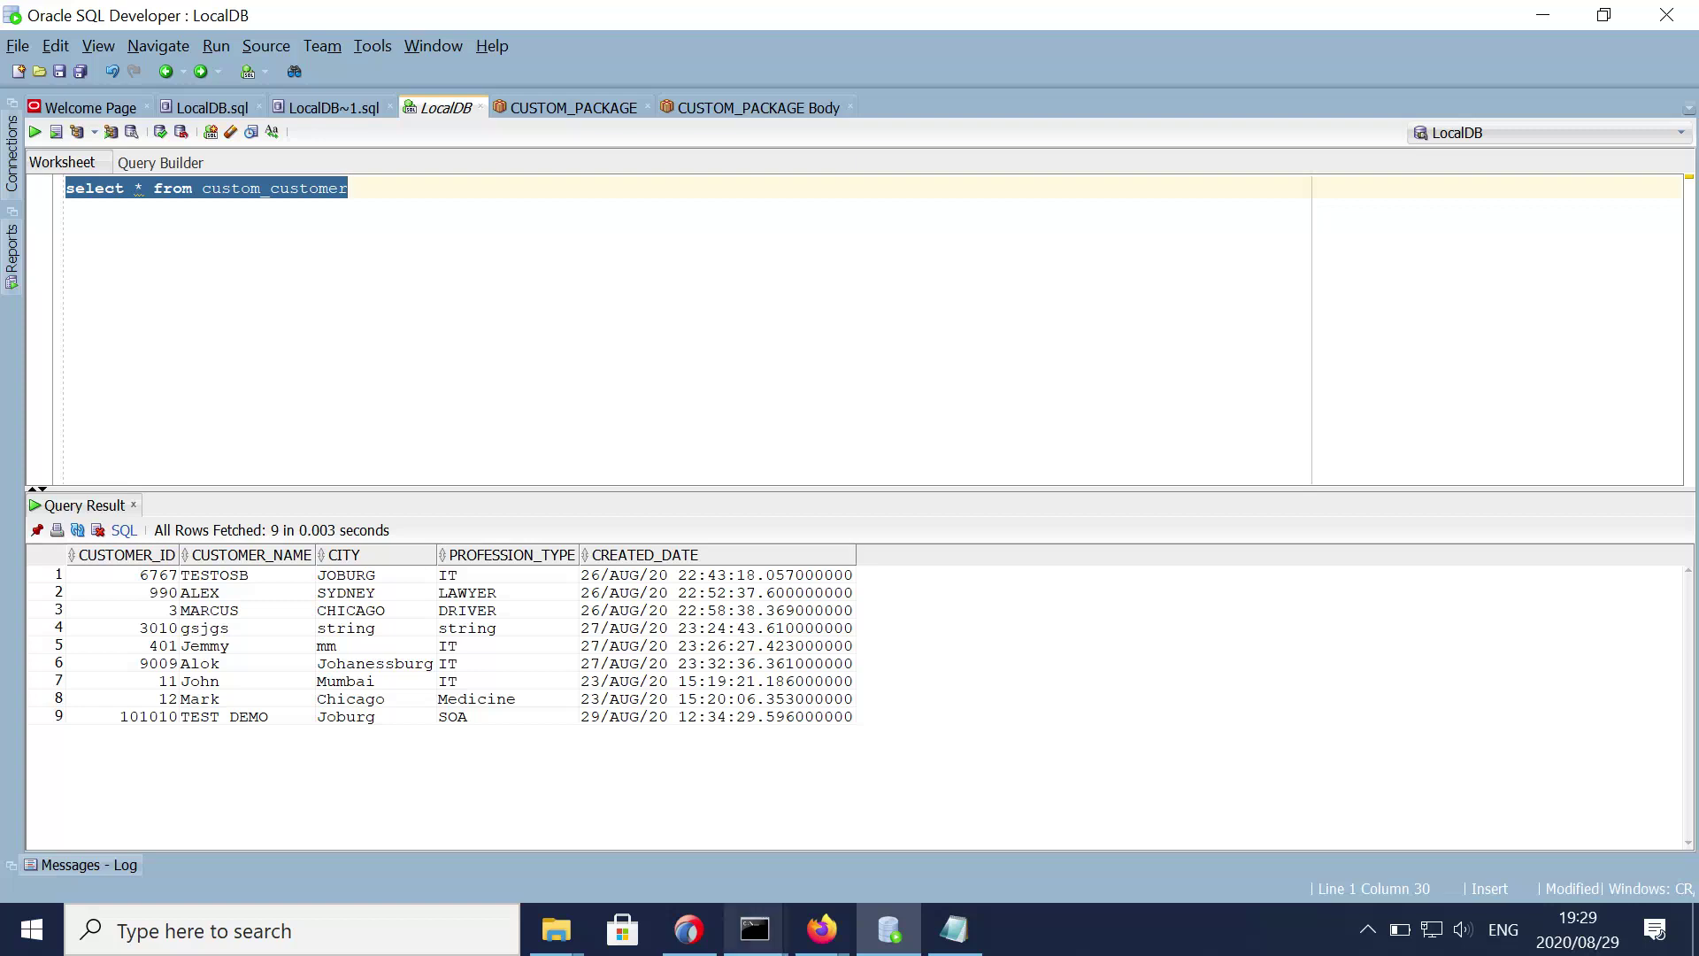
Step: Return to the pipeline test results in Firefox and examine the added $removeCustomerResp variable in the RemoveCustomerResponse trace
{"action": "left_click", "coordinate": [822, 930]}
{"action": "left_click", "coordinate": [965, 804]}
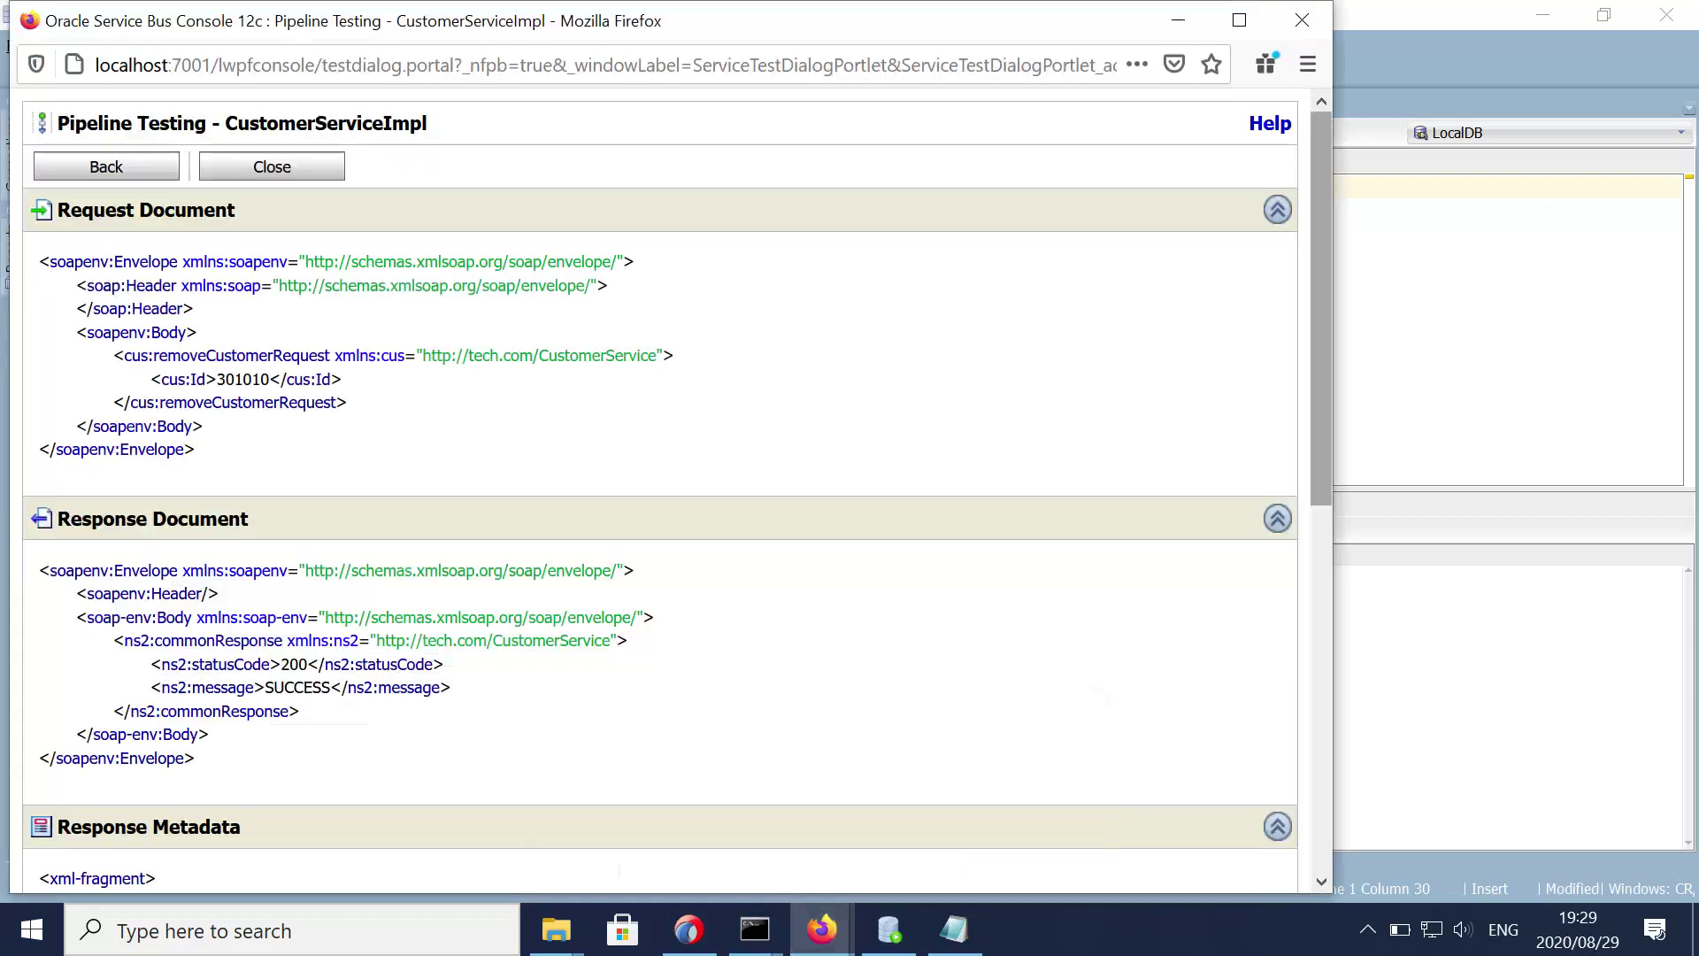
{"action": "left_click_drag", "start_coordinate": [1322, 354], "coordinate": [1321, 719]}
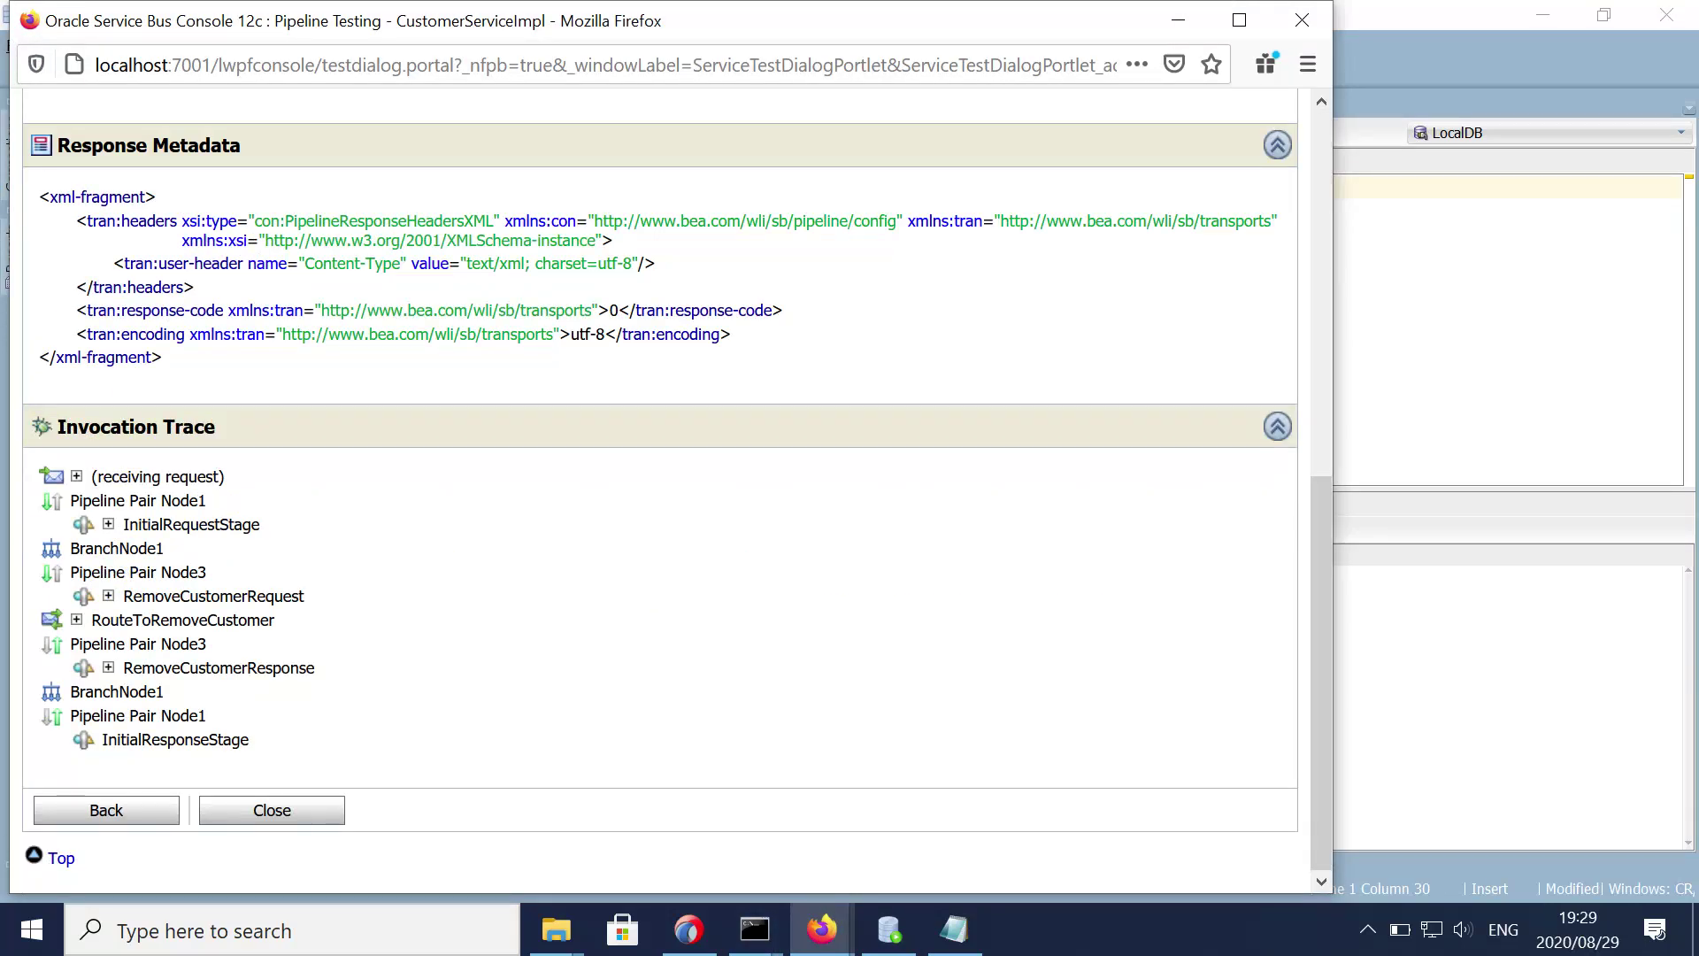
{"action": "left_click", "coordinate": [108, 668]}
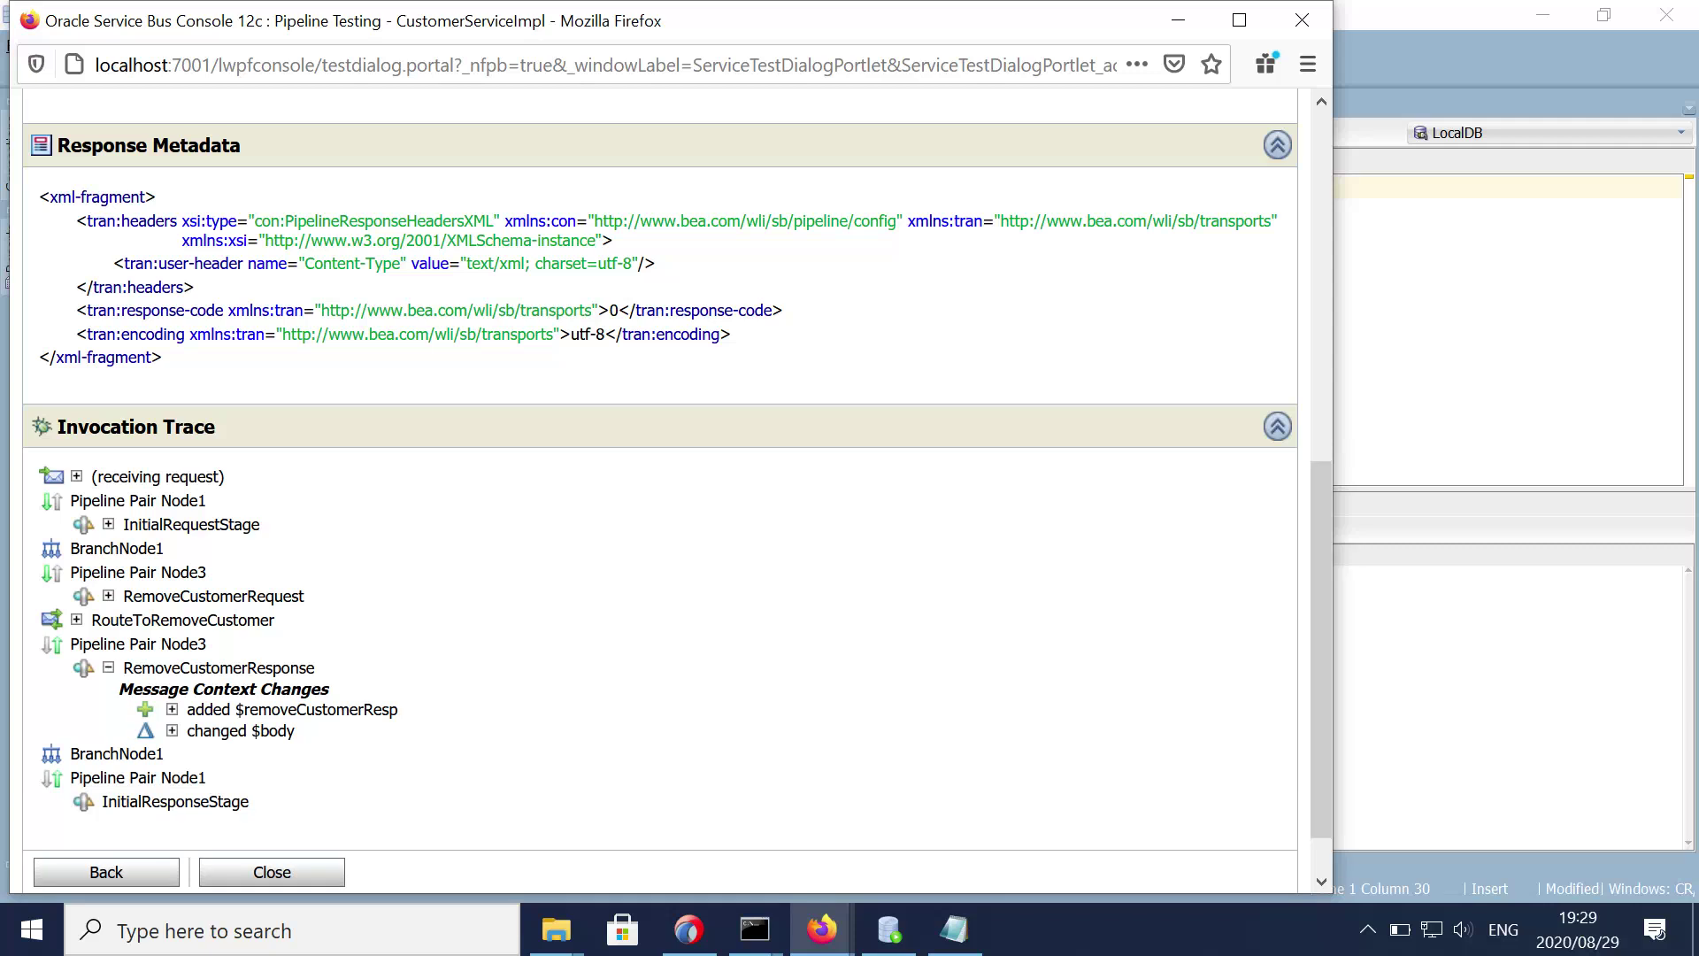
{"action": "left_click", "coordinate": [173, 710]}
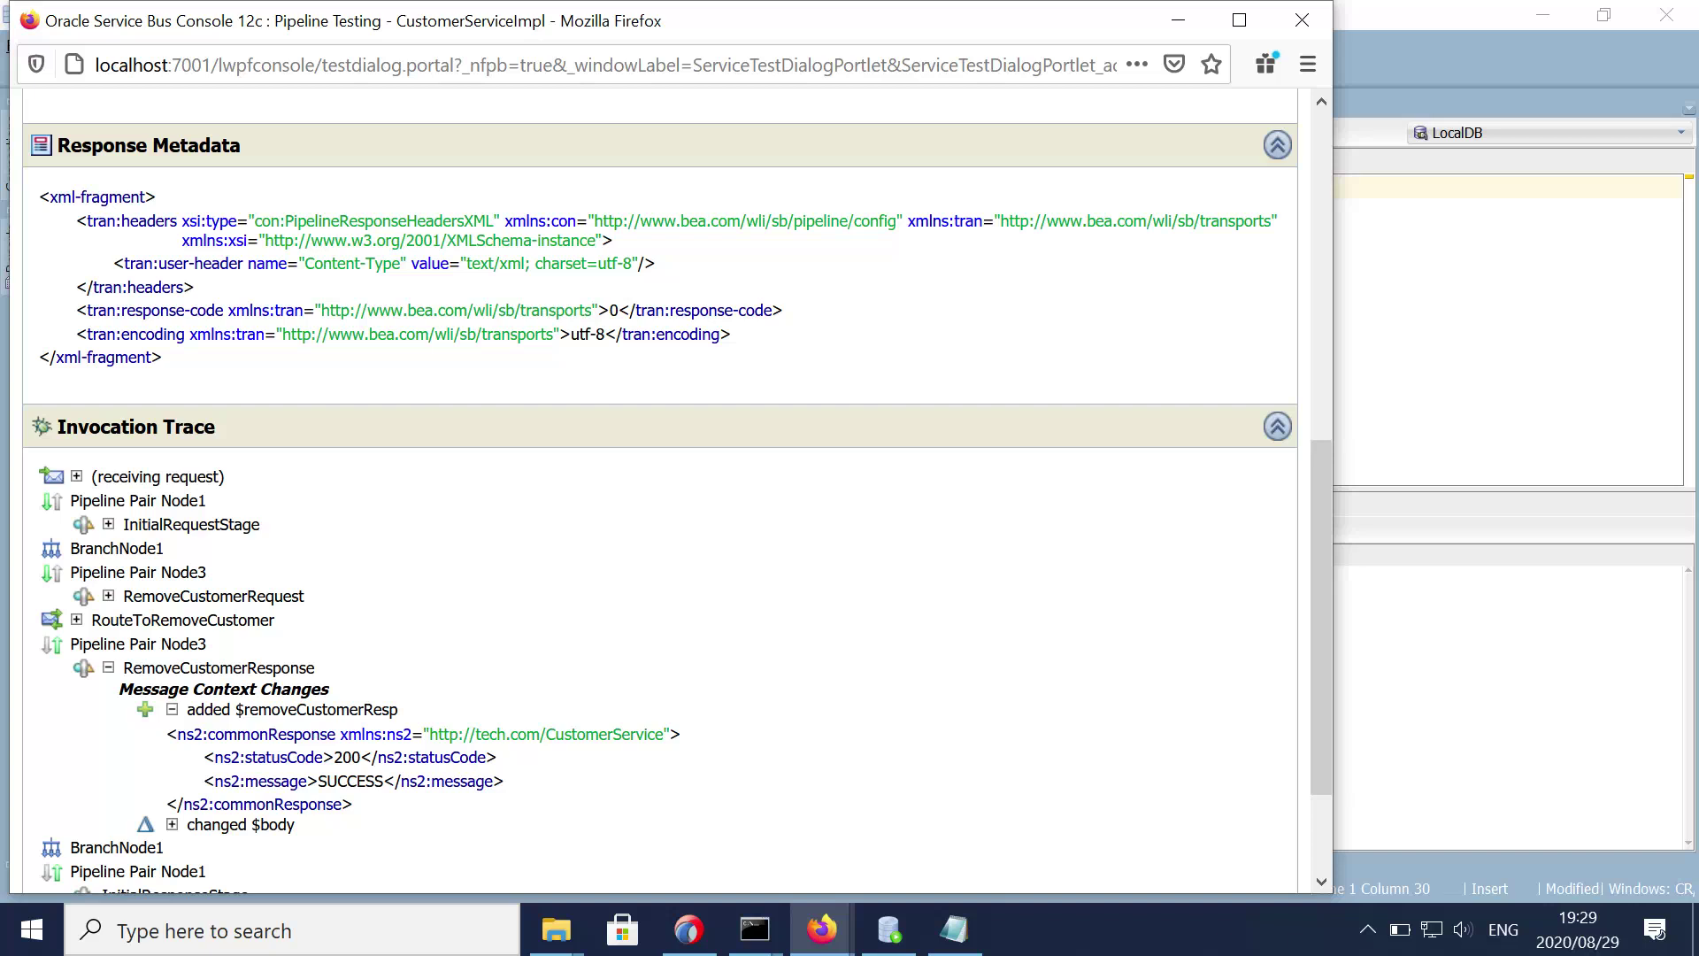
Step: Expand the RouteToRemoveCustomer trace and examine the C_ID parameter in the request $body routed to RemoveCustomerService
{"action": "left_click", "coordinate": [77, 621]}
{"action": "left_click", "coordinate": [141, 663]}
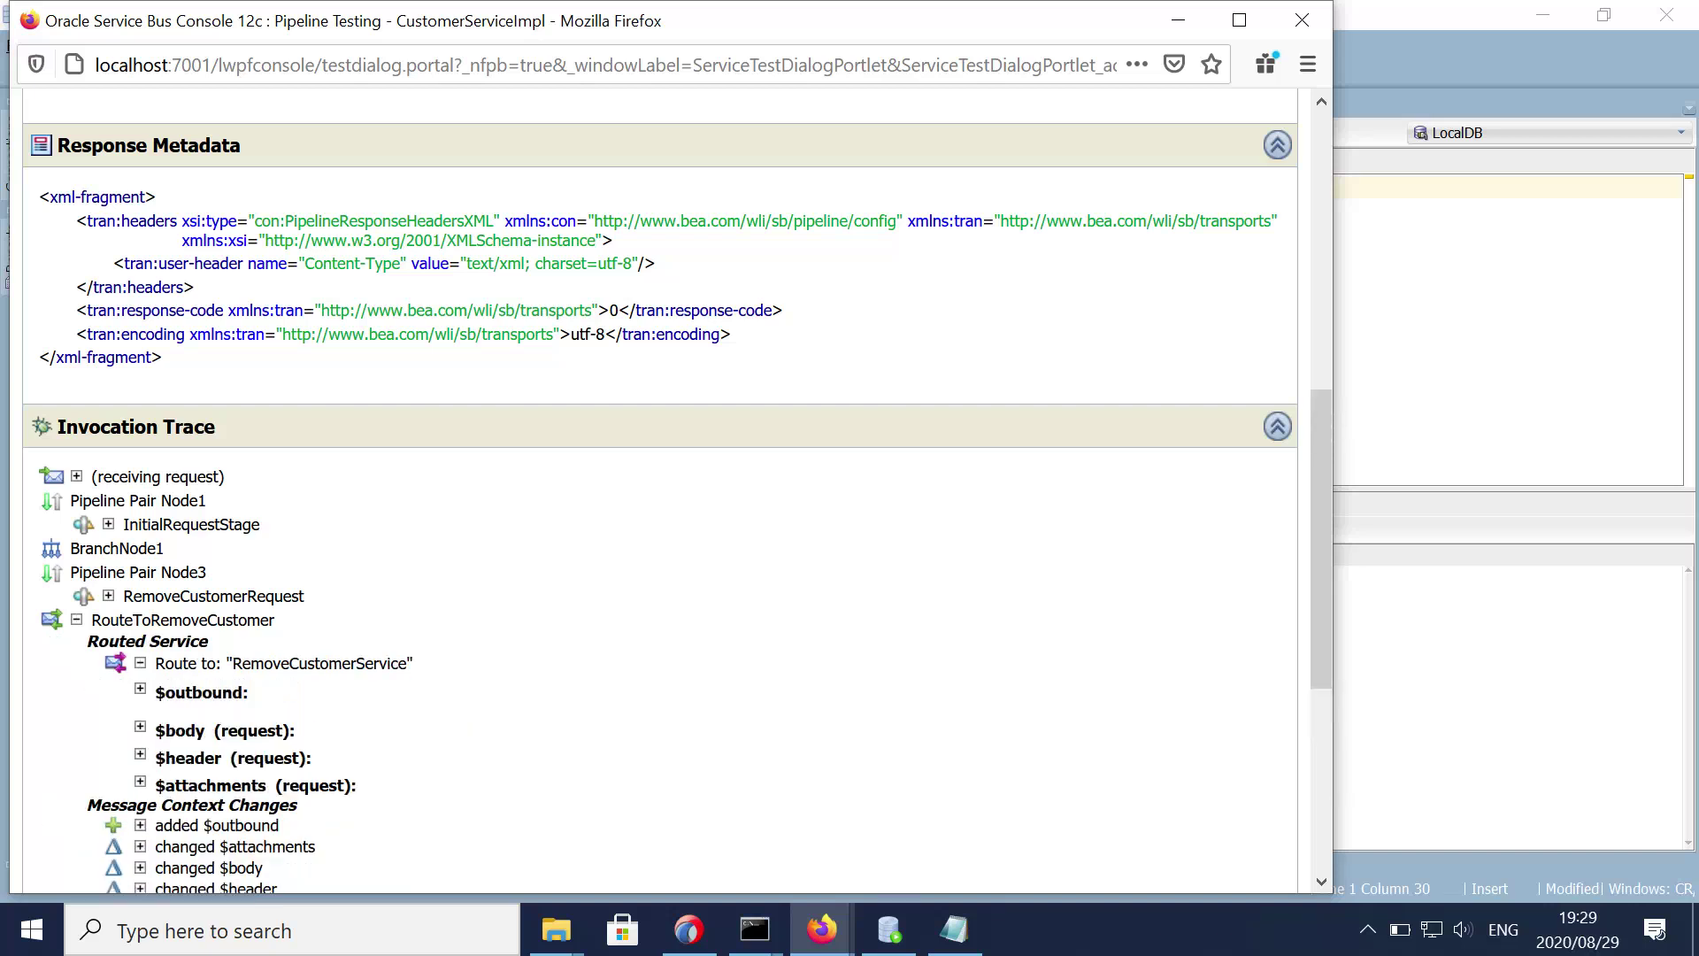
{"action": "left_click", "coordinate": [140, 726]}
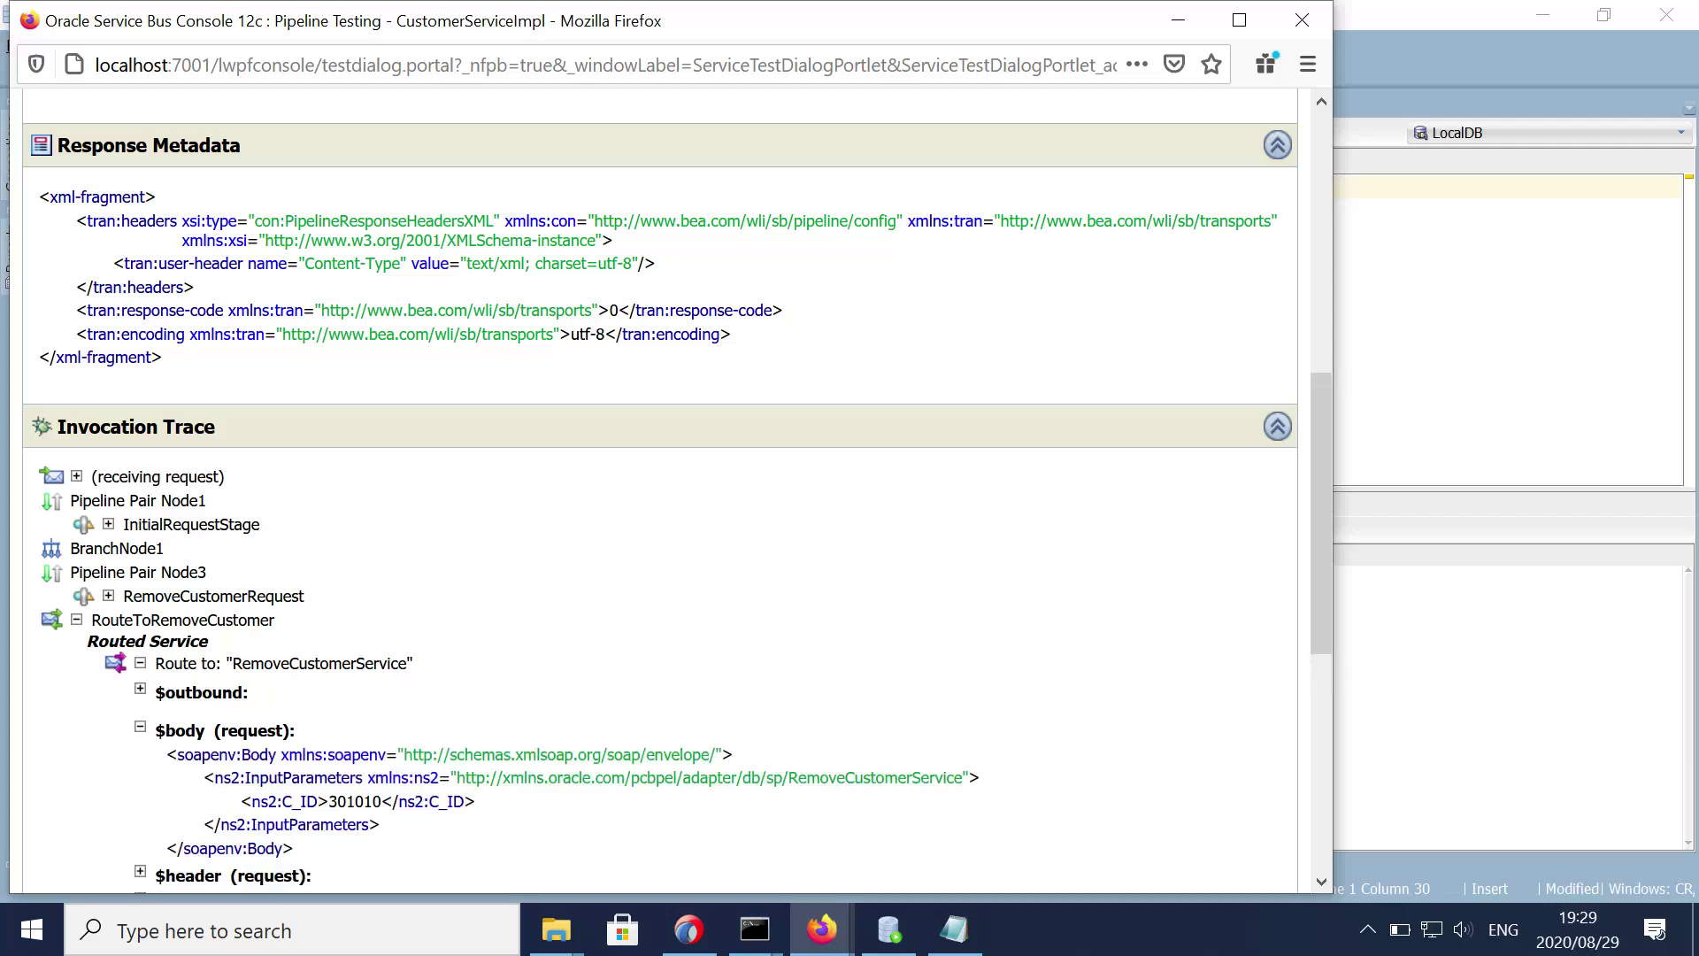
{"action": "left_click_drag", "start_coordinate": [1307, 550], "coordinate": [1314, 665]}
{"action": "left_click_drag", "start_coordinate": [241, 801], "coordinate": [475, 801]}
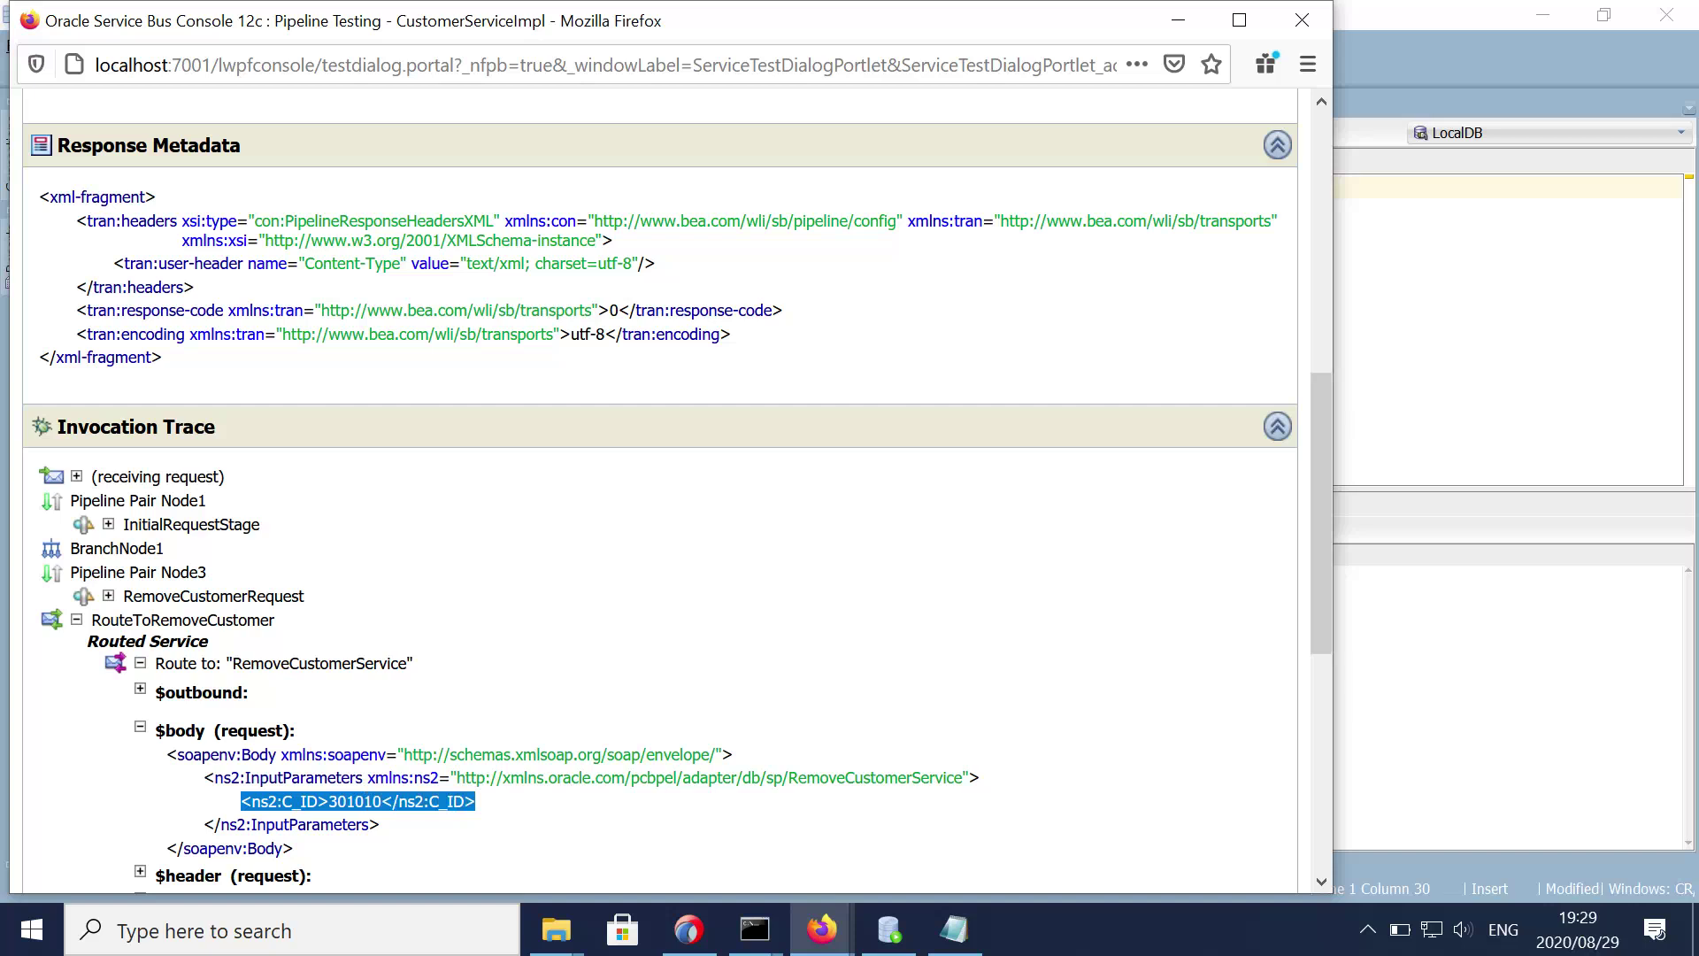
Step: Close the pipeline test and launch the test console for the CustomerServiceAPI proxy from the Service Bus Console
{"action": "left_click_drag", "start_coordinate": [1321, 515], "coordinate": [1322, 252]}
{"action": "left_click", "coordinate": [273, 166]}
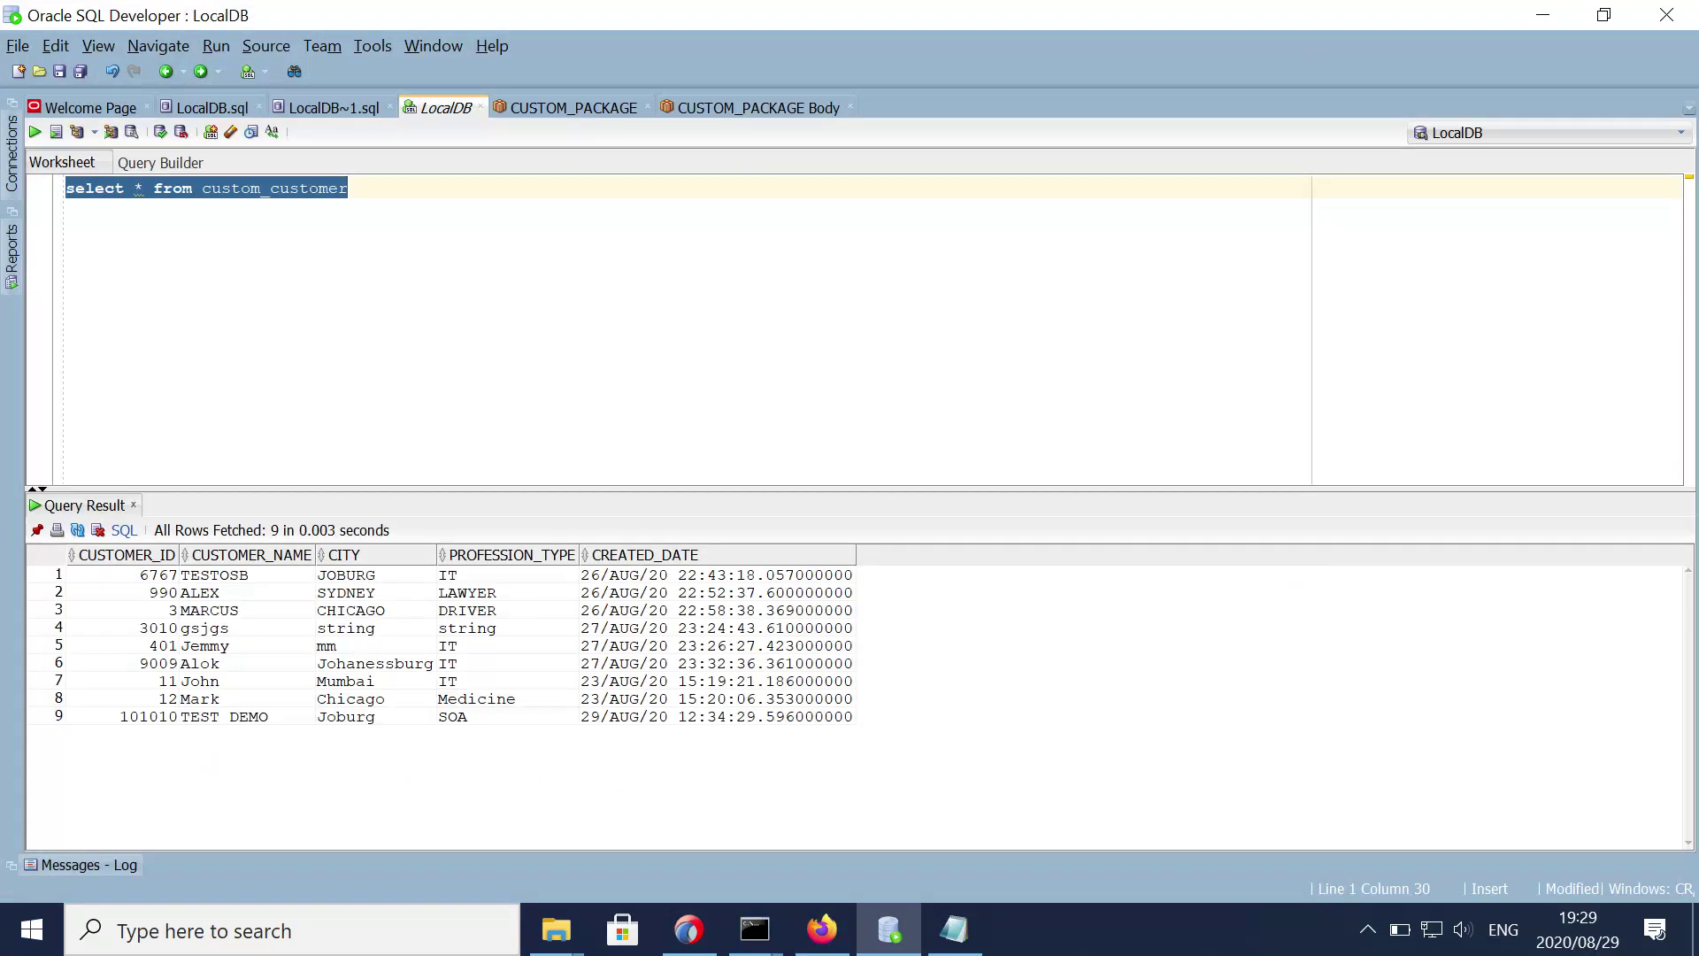
{"action": "left_click", "coordinate": [821, 929]}
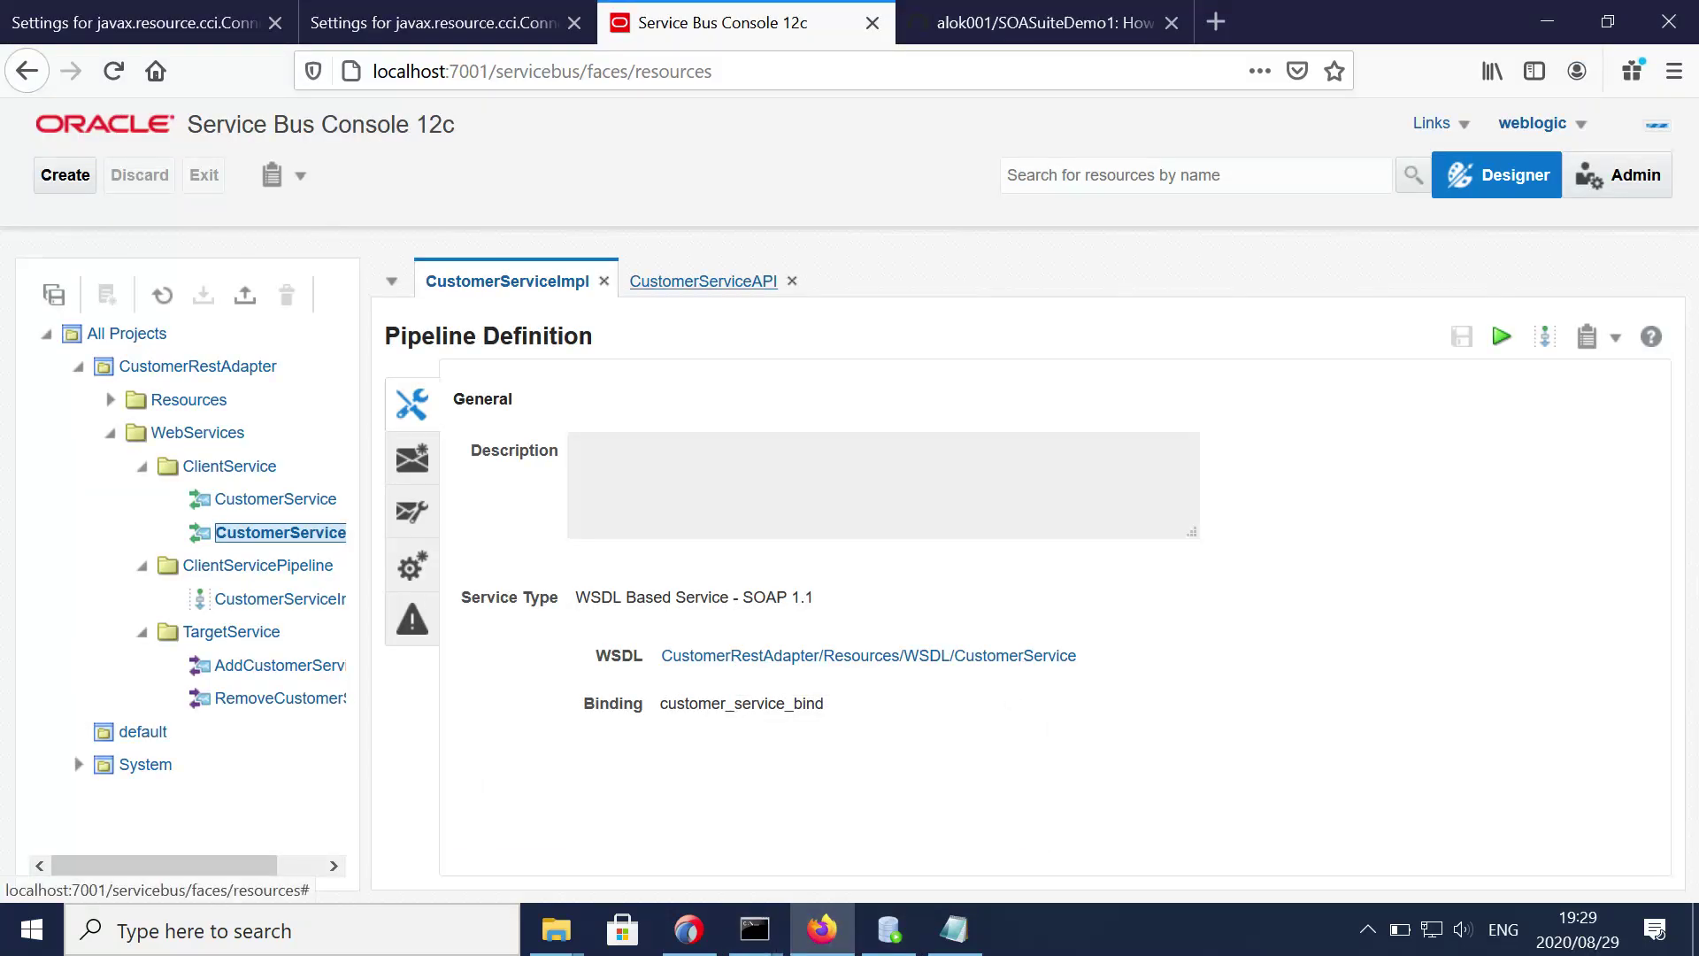
{"action": "left_click", "coordinate": [703, 280]}
{"action": "left_click", "coordinate": [1502, 337]}
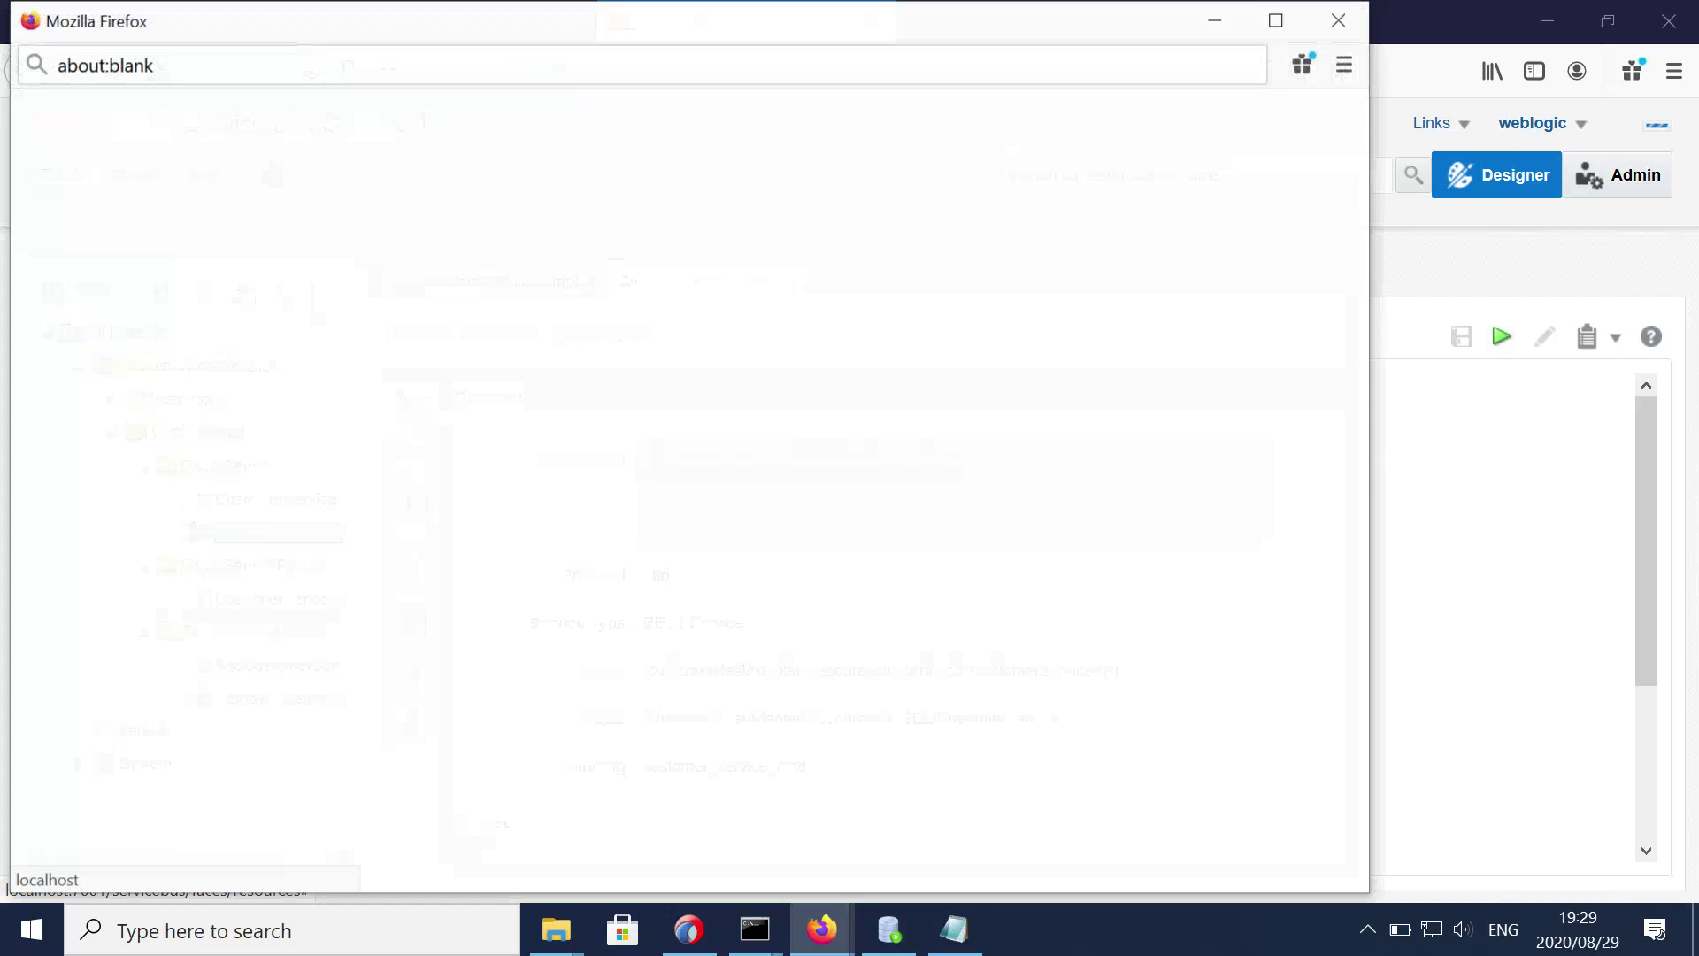
Step: Set both the accepted response type and the request media type of the POST test to application/json
{"action": "left_click", "coordinate": [296, 321]}
{"action": "left_click", "coordinate": [229, 378]}
{"action": "left_click", "coordinate": [299, 448]}
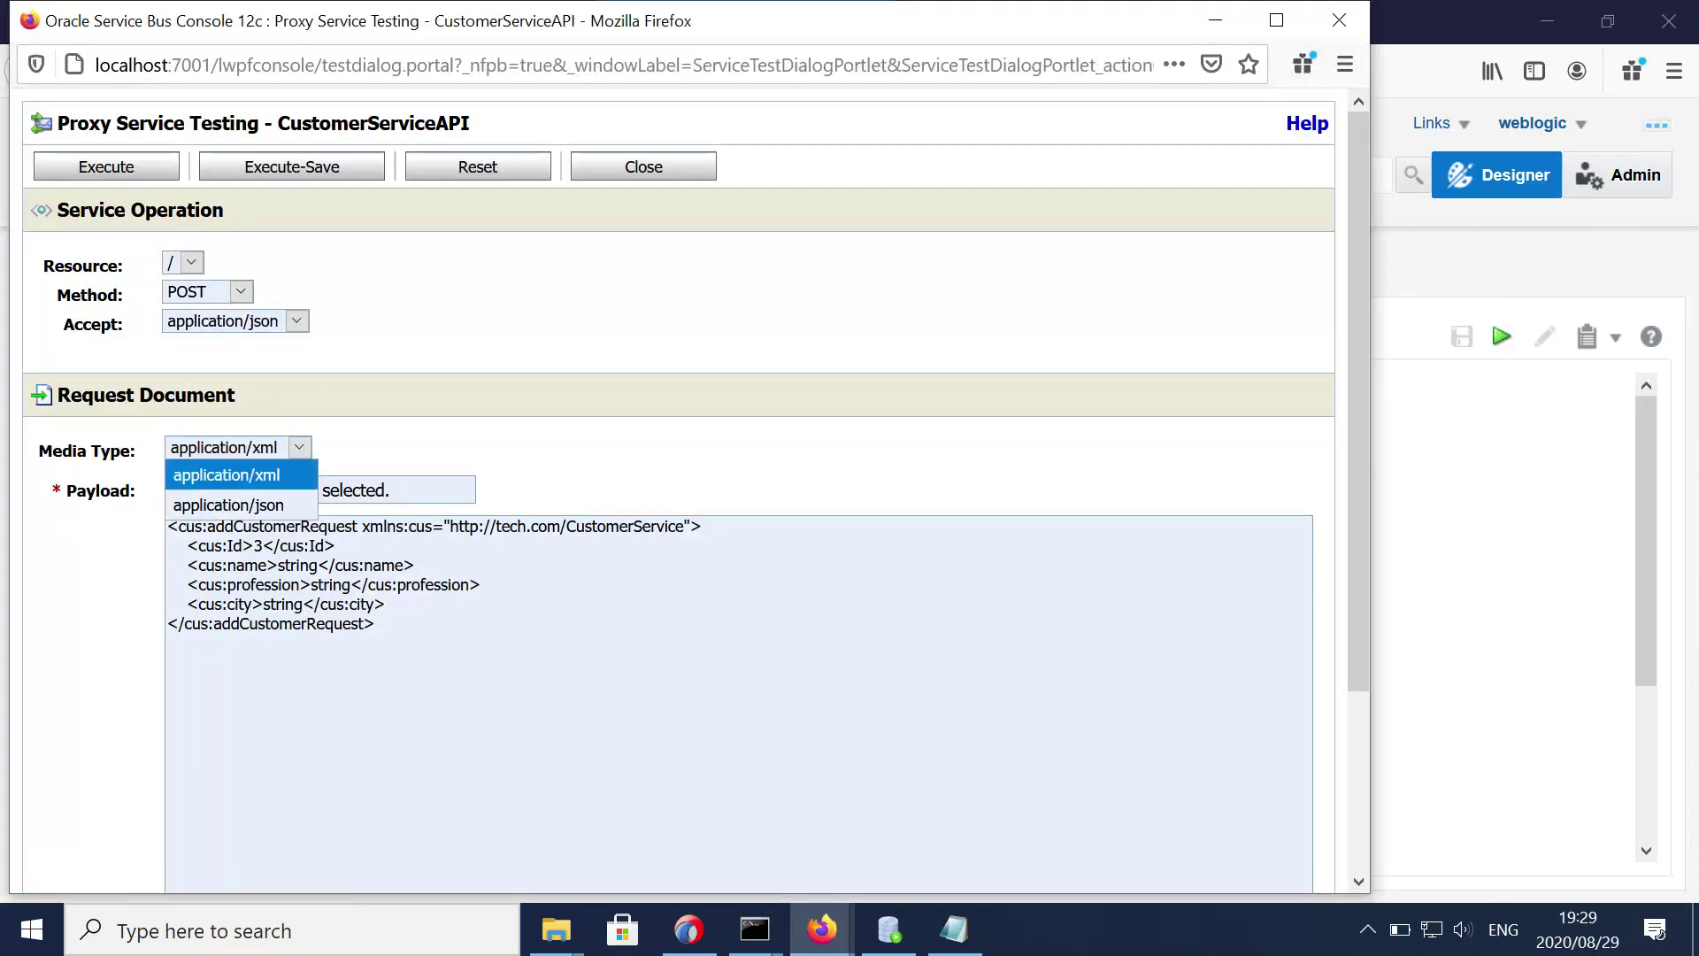
{"action": "left_click", "coordinate": [228, 505]}
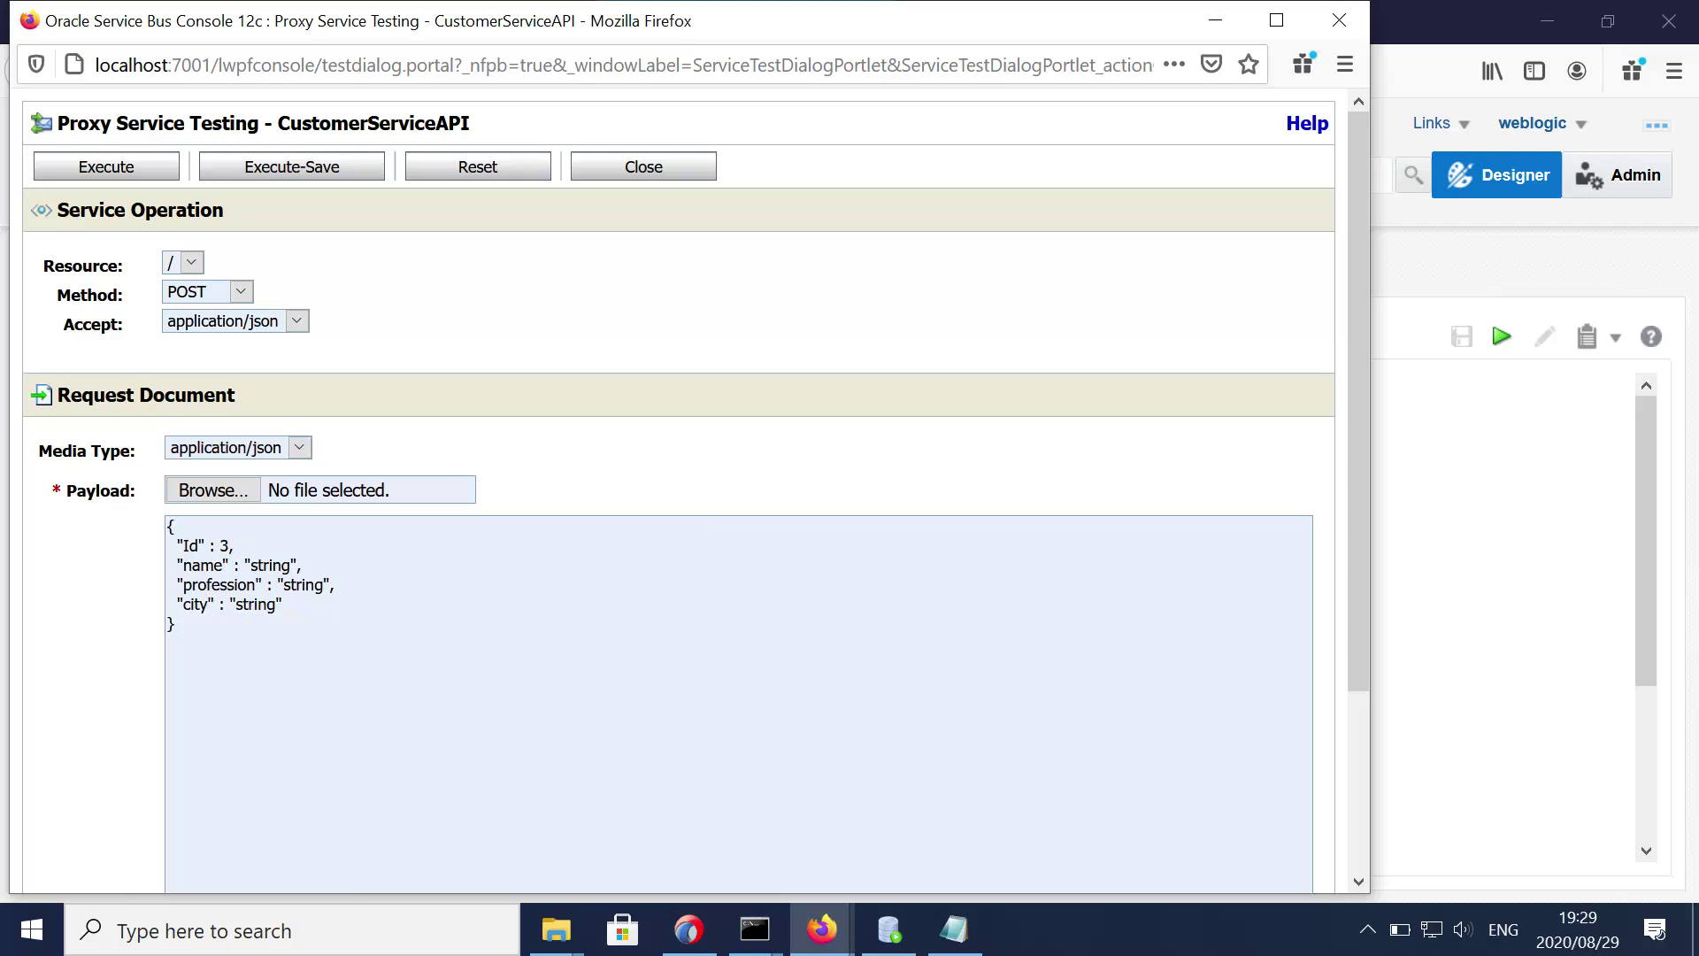
Step: Fill the JSON payload with a customer ID and name, profession FULLSTACK DEVELOPER and city JOBURG, execute the POST request and check its response
{"action": "key", "text": "BackSpace"}
{"action": "type", "text": "8787798"}
{"action": "double_click", "coordinate": [270, 566]}
{"action": "type", "text": "ALOK"}
{"action": "key", "text": "BackSpace"}
{"action": "double_click", "coordinate": [303, 585]}
{"action": "type", "text": "FULLSTACK"}
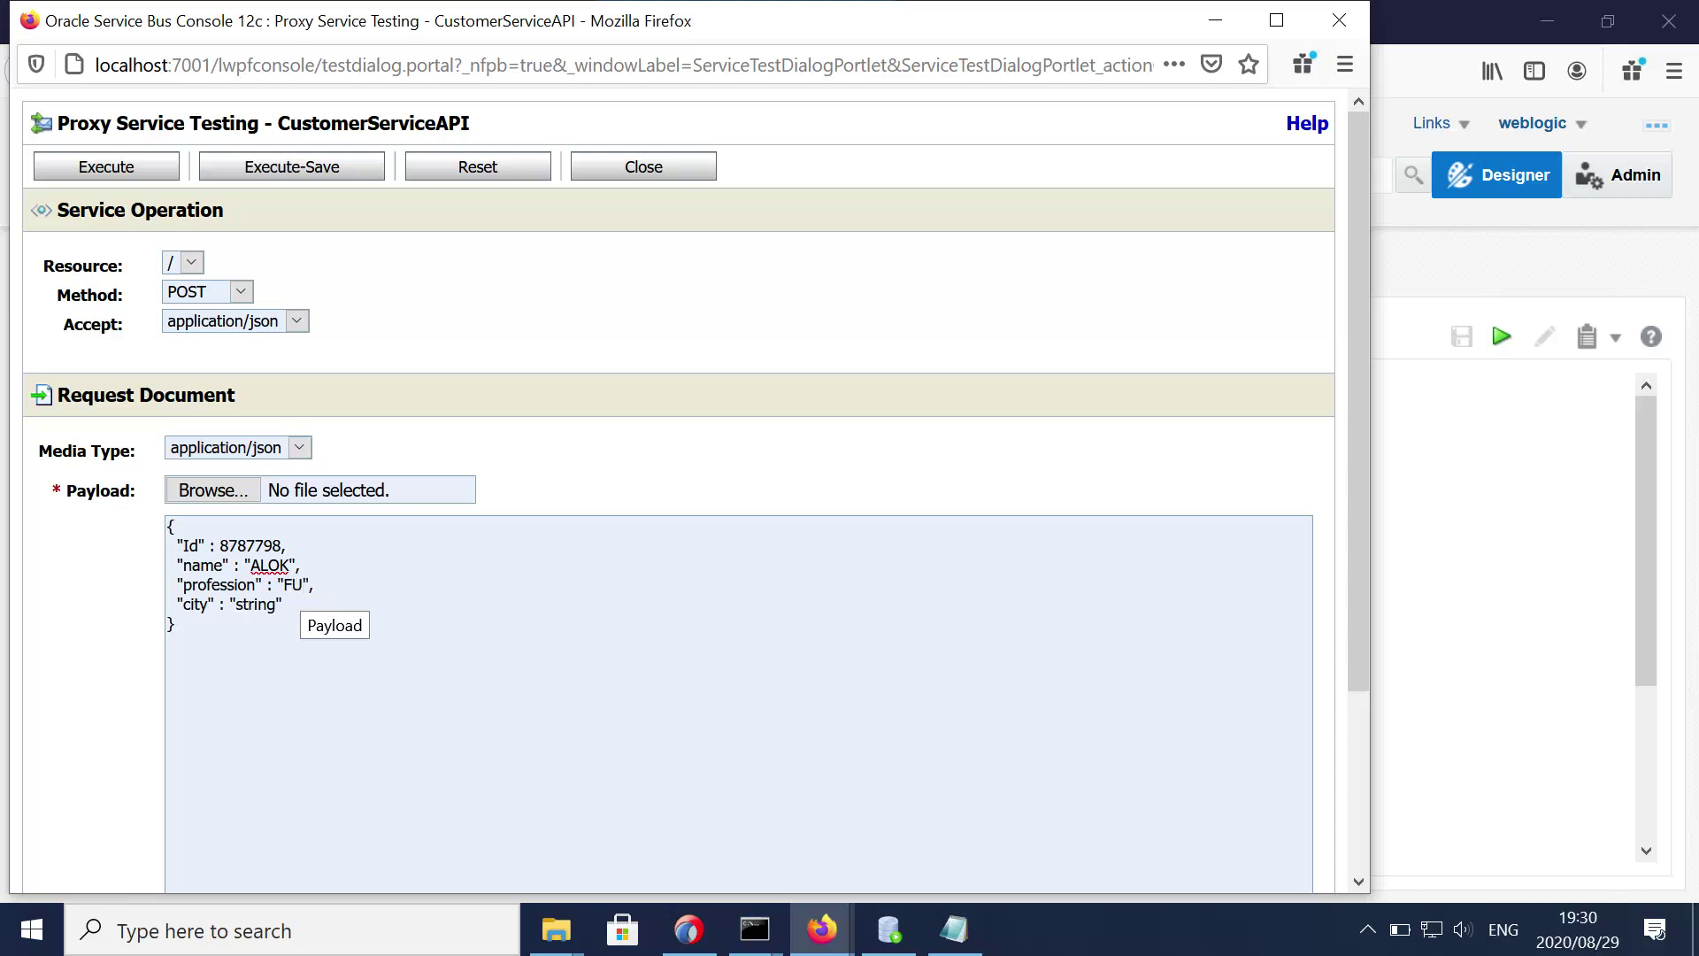
{"action": "type", "text": " DEVELOPER"}
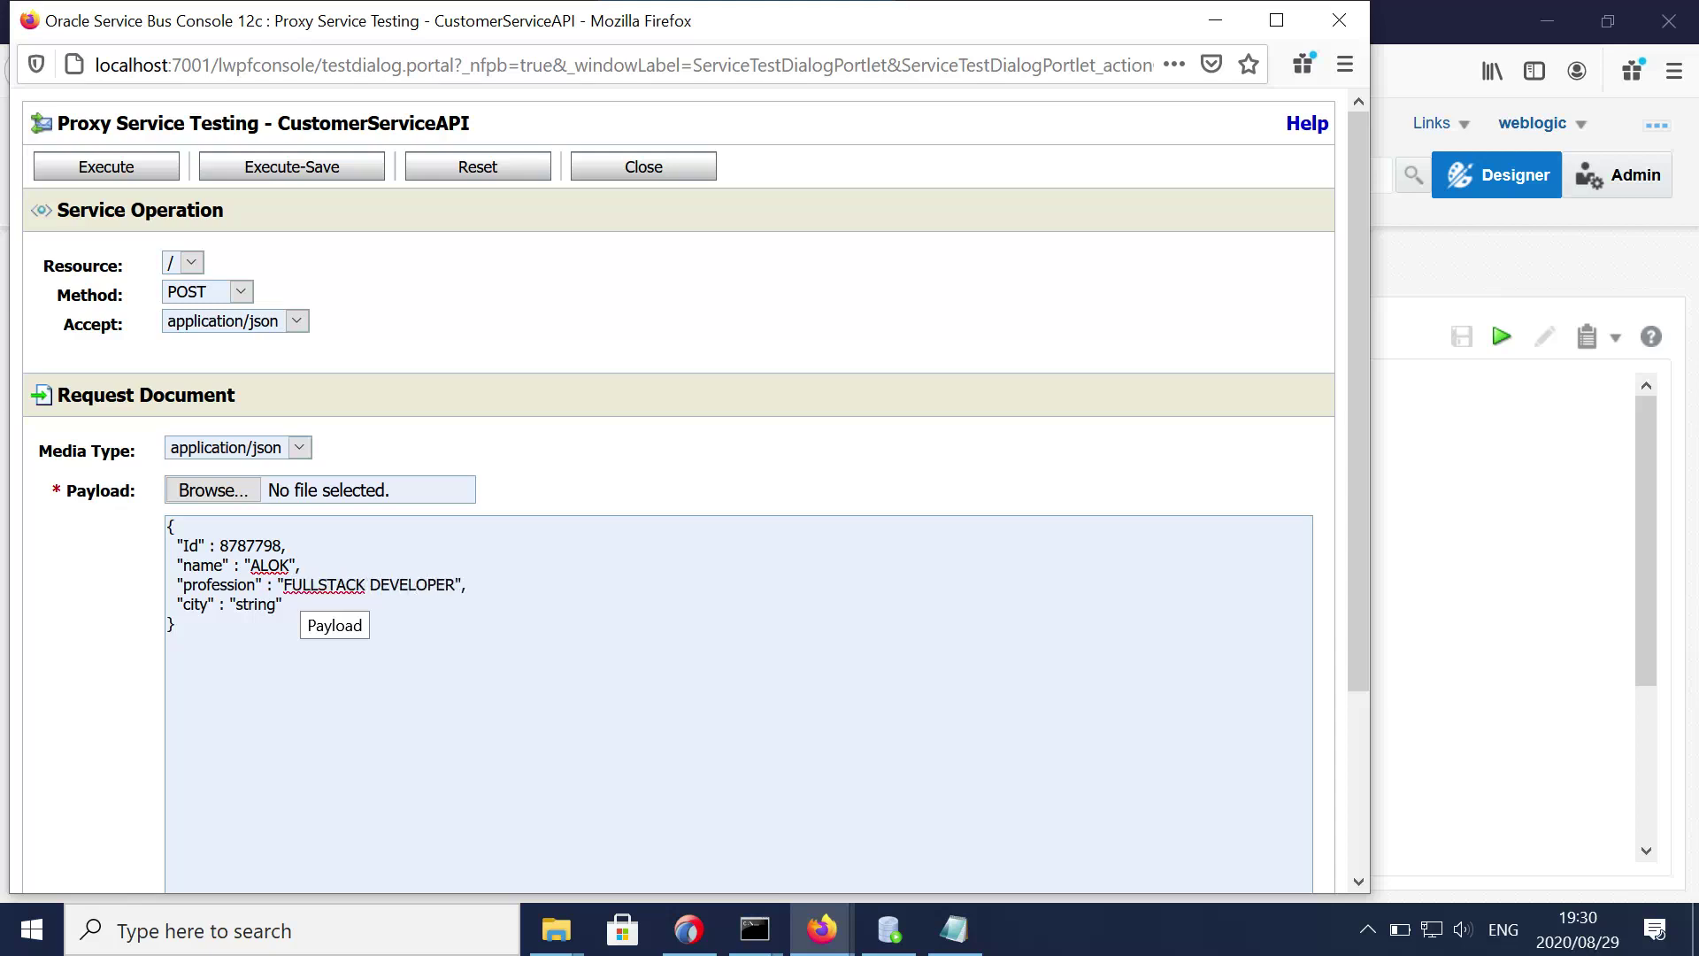
{"action": "double_click", "coordinate": [256, 604]}
{"action": "type", "text": "OBURG"}
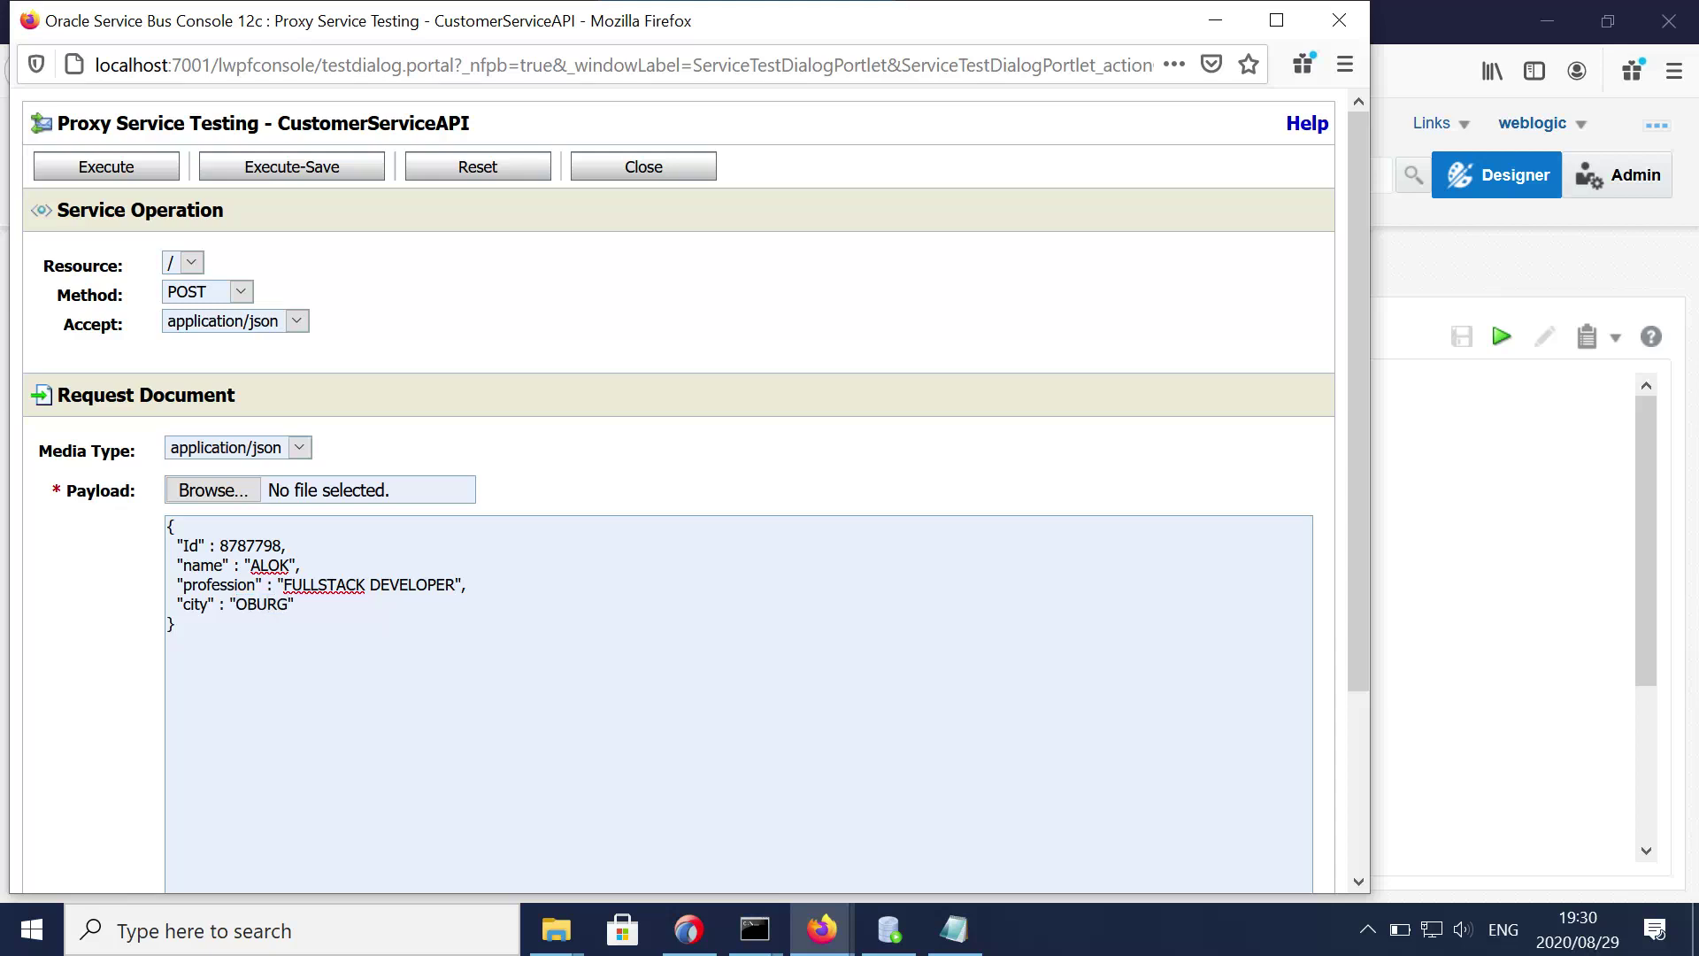
{"action": "type", "text": "J"}
{"action": "left_click", "coordinate": [106, 167]}
{"action": "left_click_drag", "start_coordinate": [38, 304], "coordinate": [49, 377]}
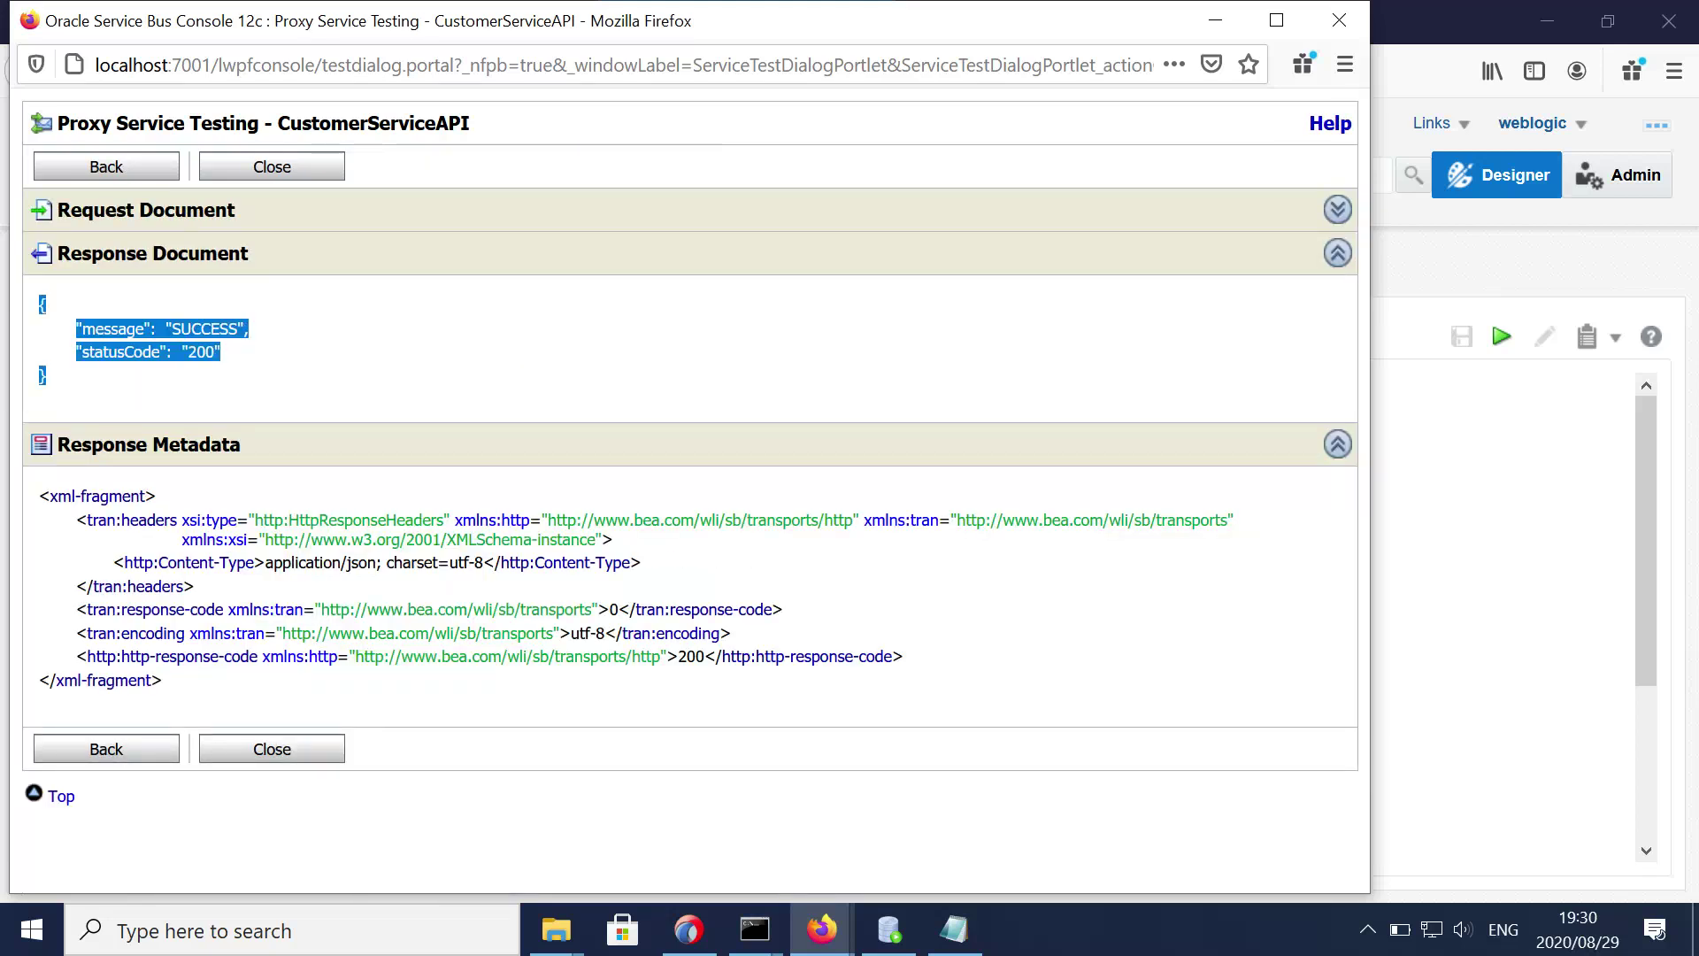
Step: Switch to SQL Developer, rerun the custom_customer select query and check for the customer added through the REST proxy
{"action": "left_click", "coordinate": [888, 929]}
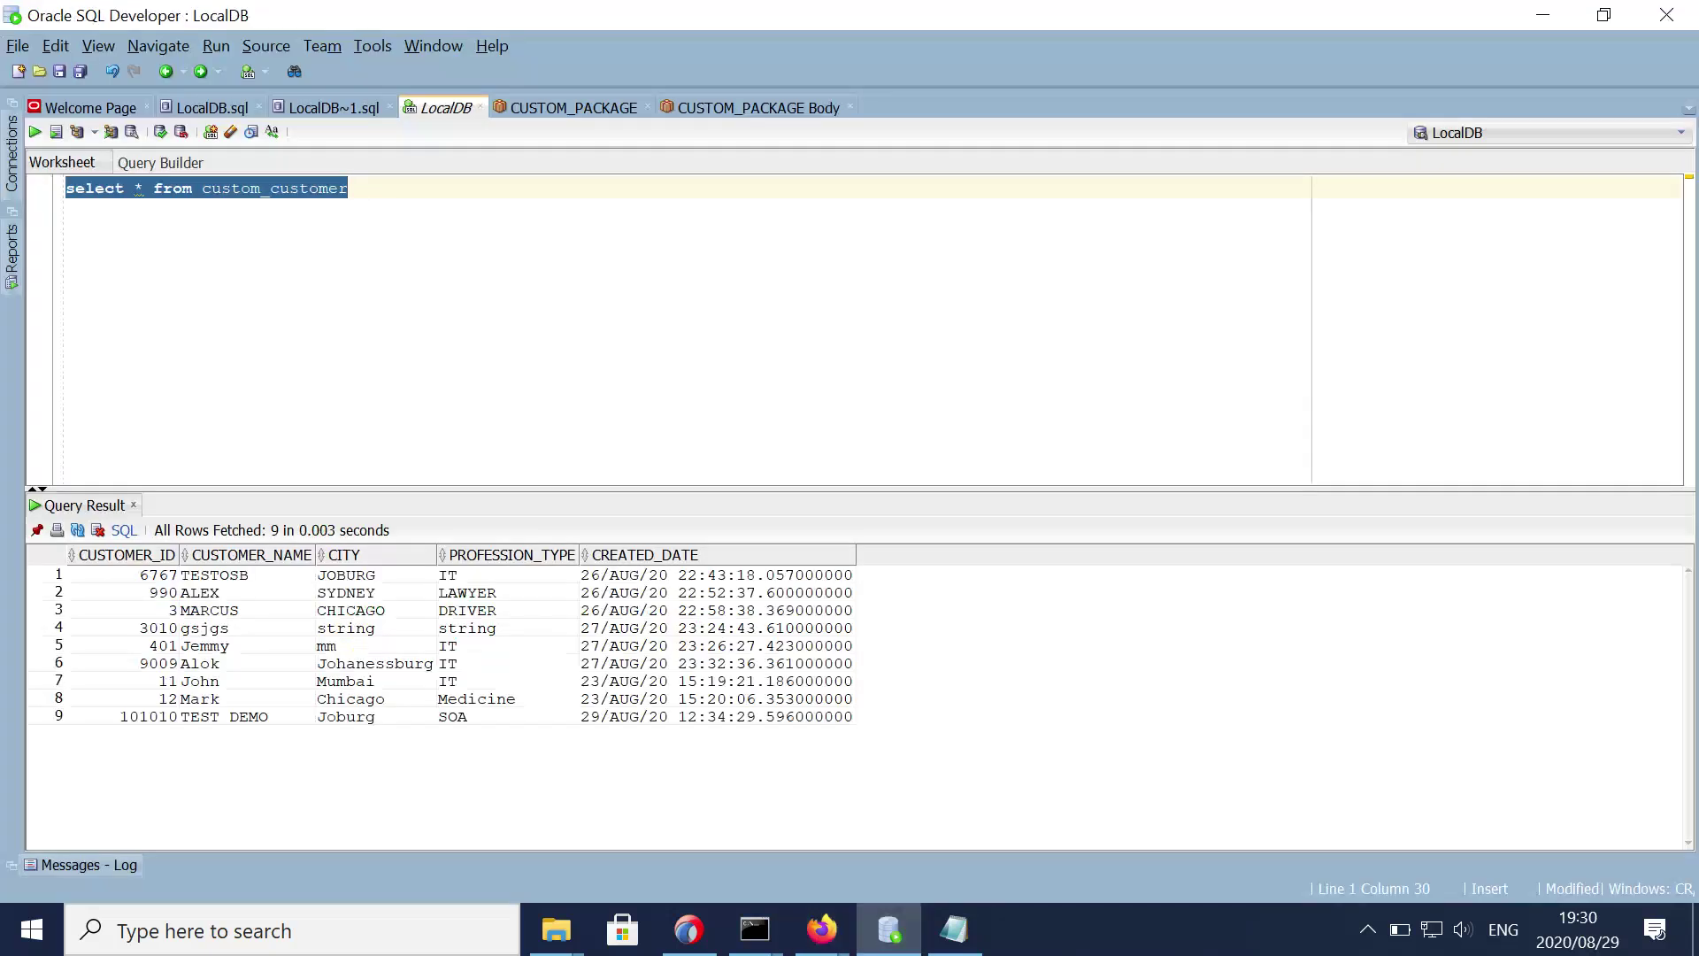
{"action": "key", "text": "ctrl+Return"}
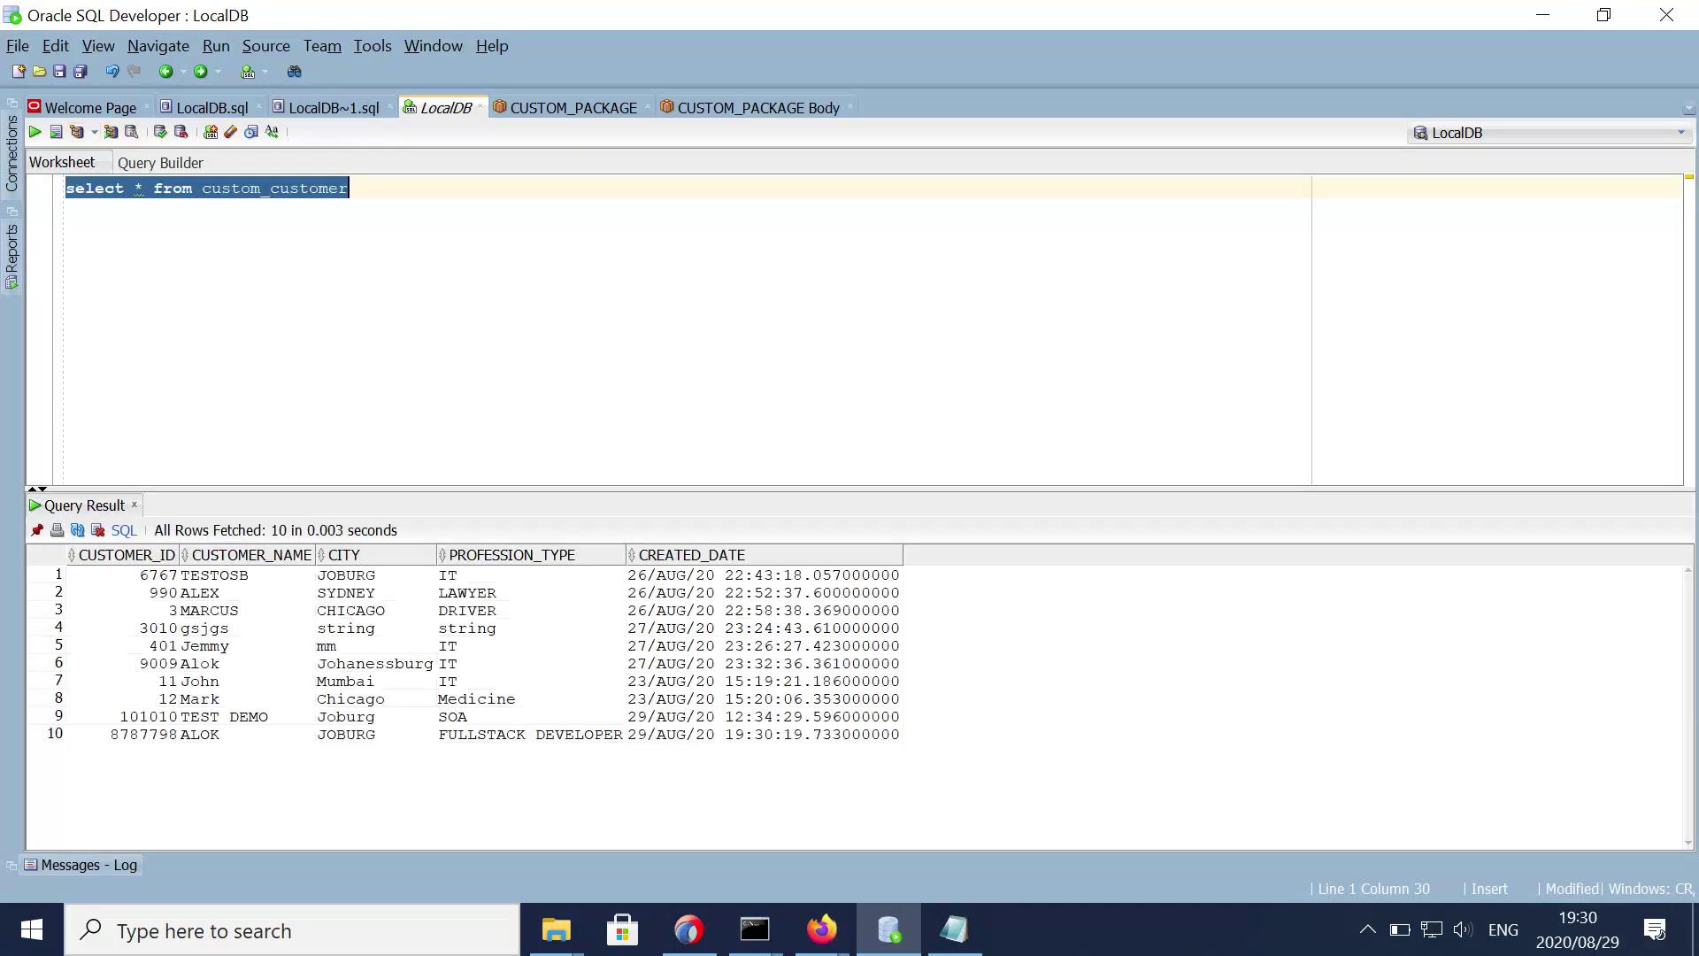
{"action": "left_click", "coordinate": [142, 735]}
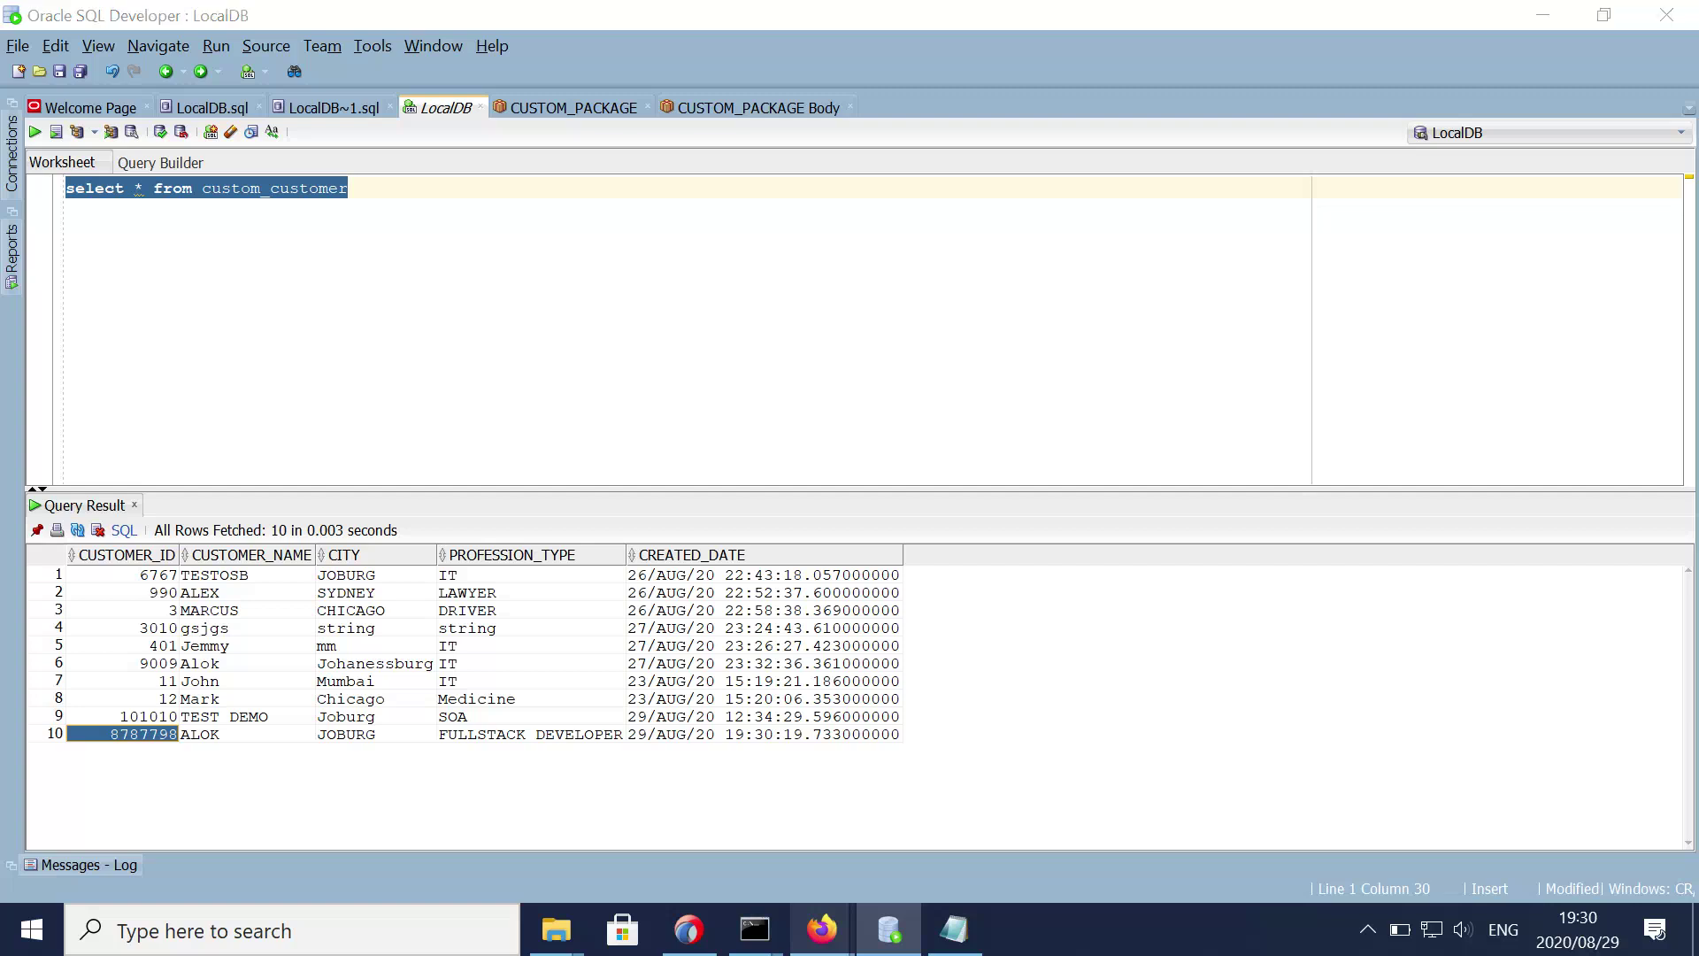
Step: Return to the CustomerServiceAPI test in Firefox and execute a DELETE request using the added customer's ID
{"action": "mouse_move", "coordinate": [821, 929]}
{"action": "left_click", "coordinate": [970, 823]}
{"action": "left_click", "coordinate": [106, 166]}
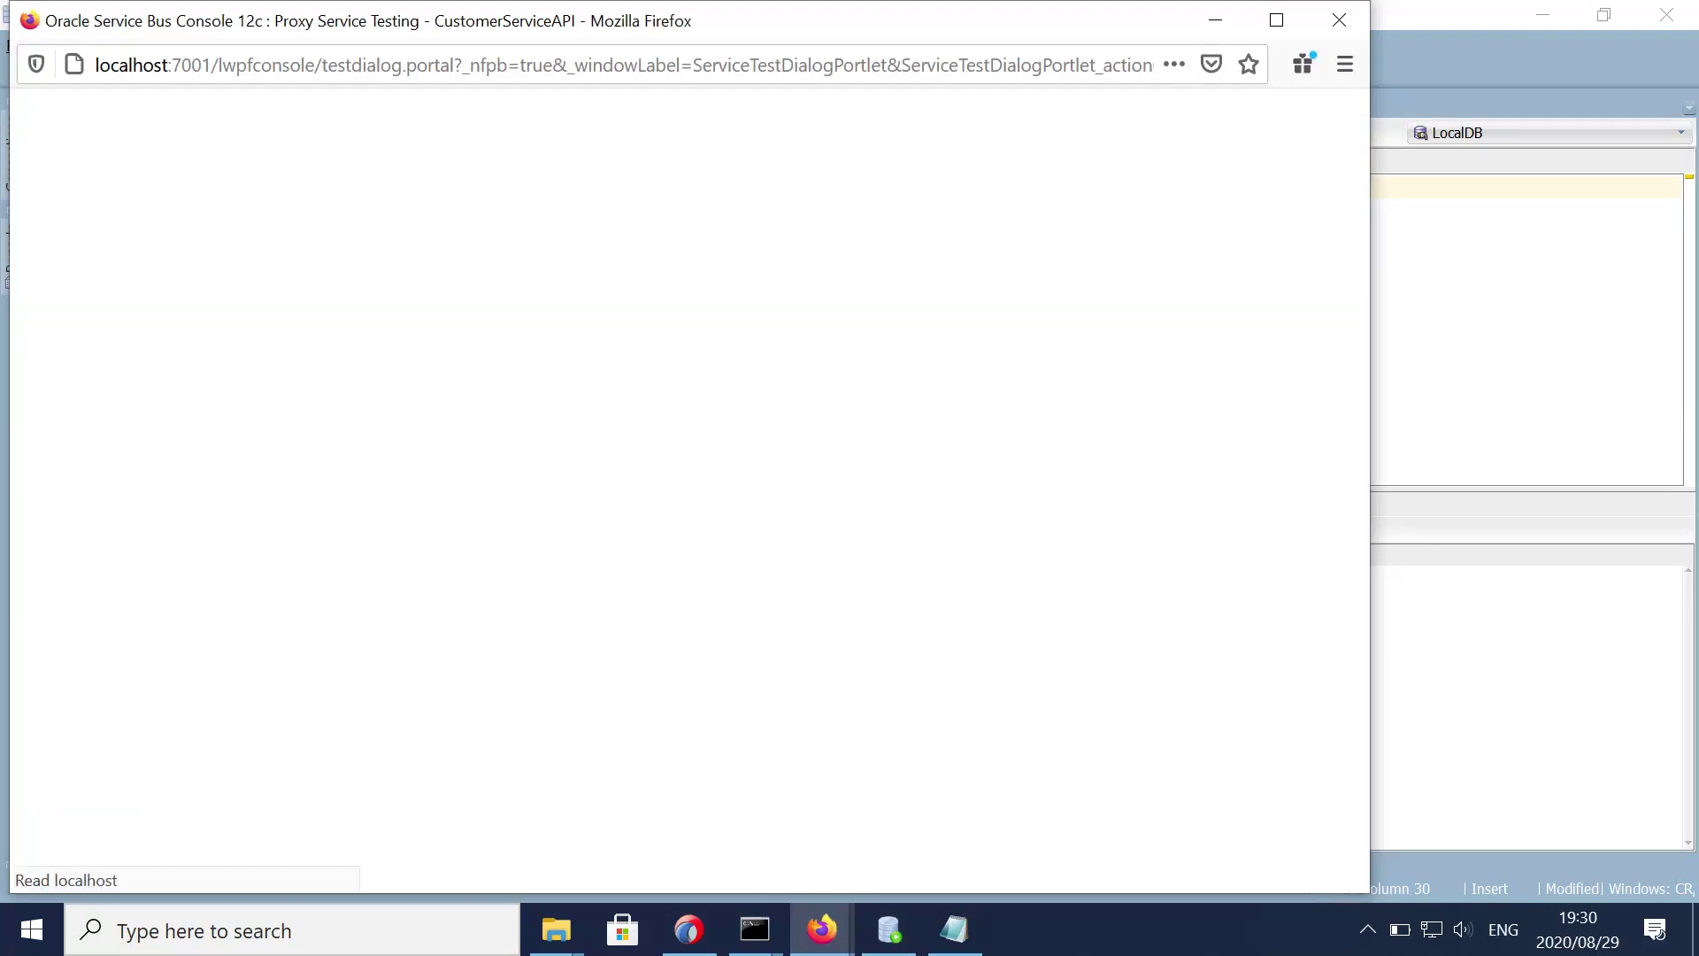
{"action": "double_click", "coordinate": [255, 545]}
{"action": "key", "text": "ctrl+c"}
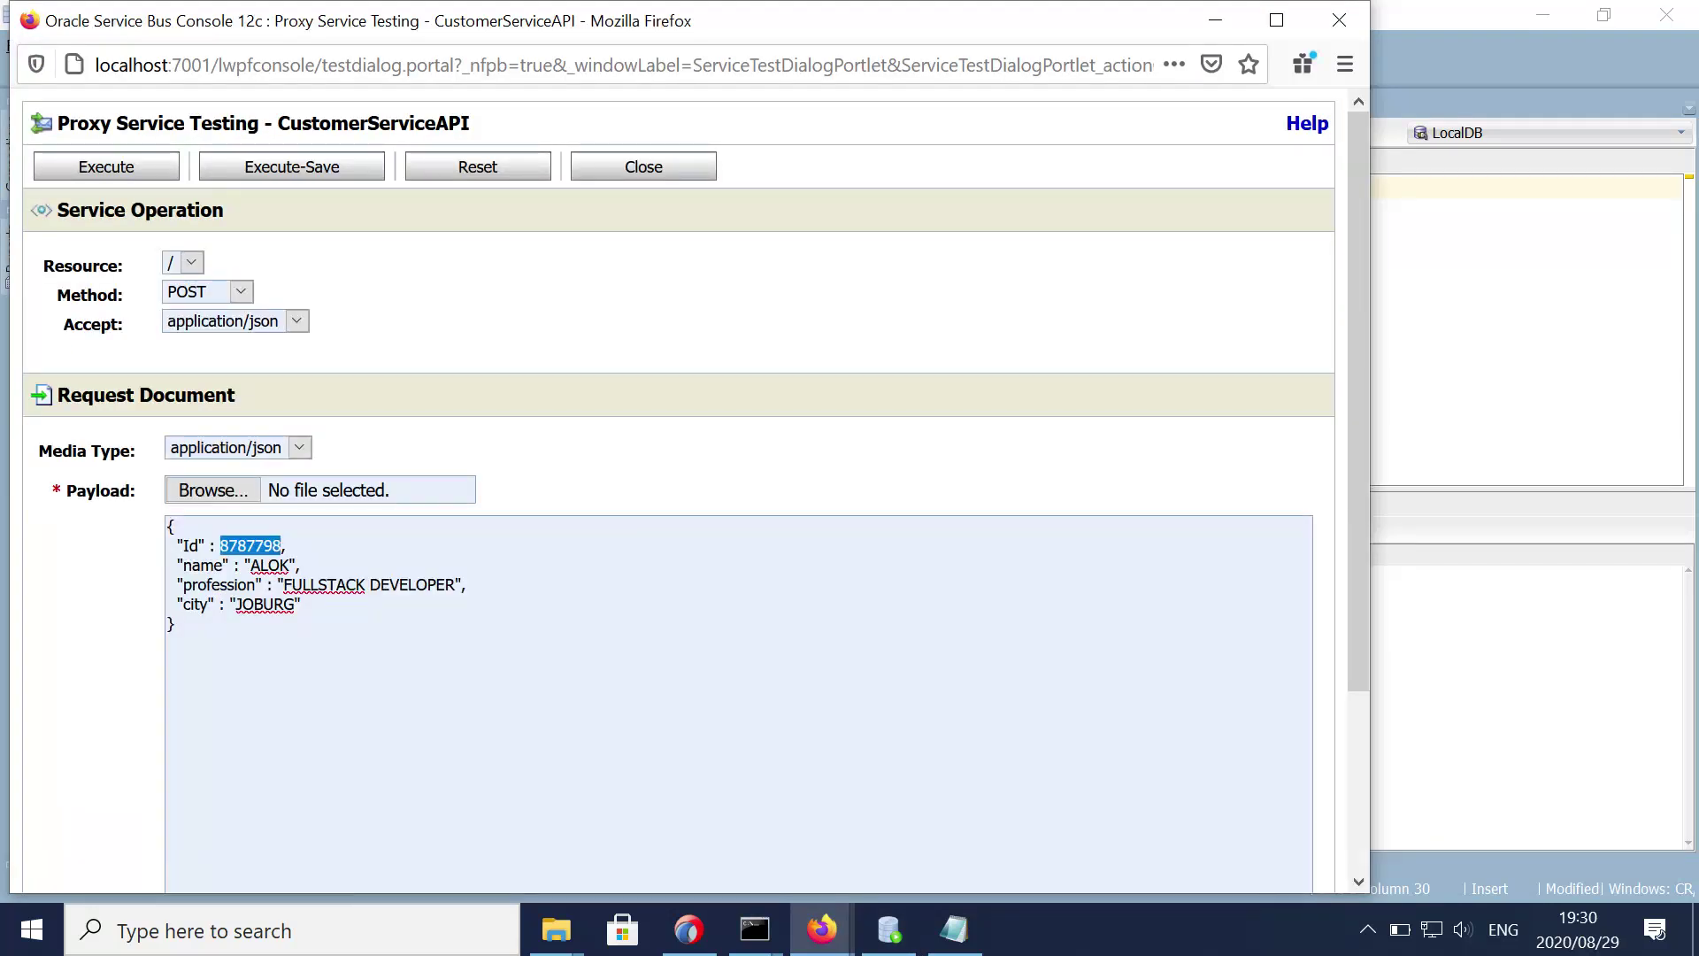
{"action": "left_click", "coordinate": [209, 292]}
{"action": "left_click", "coordinate": [198, 349]}
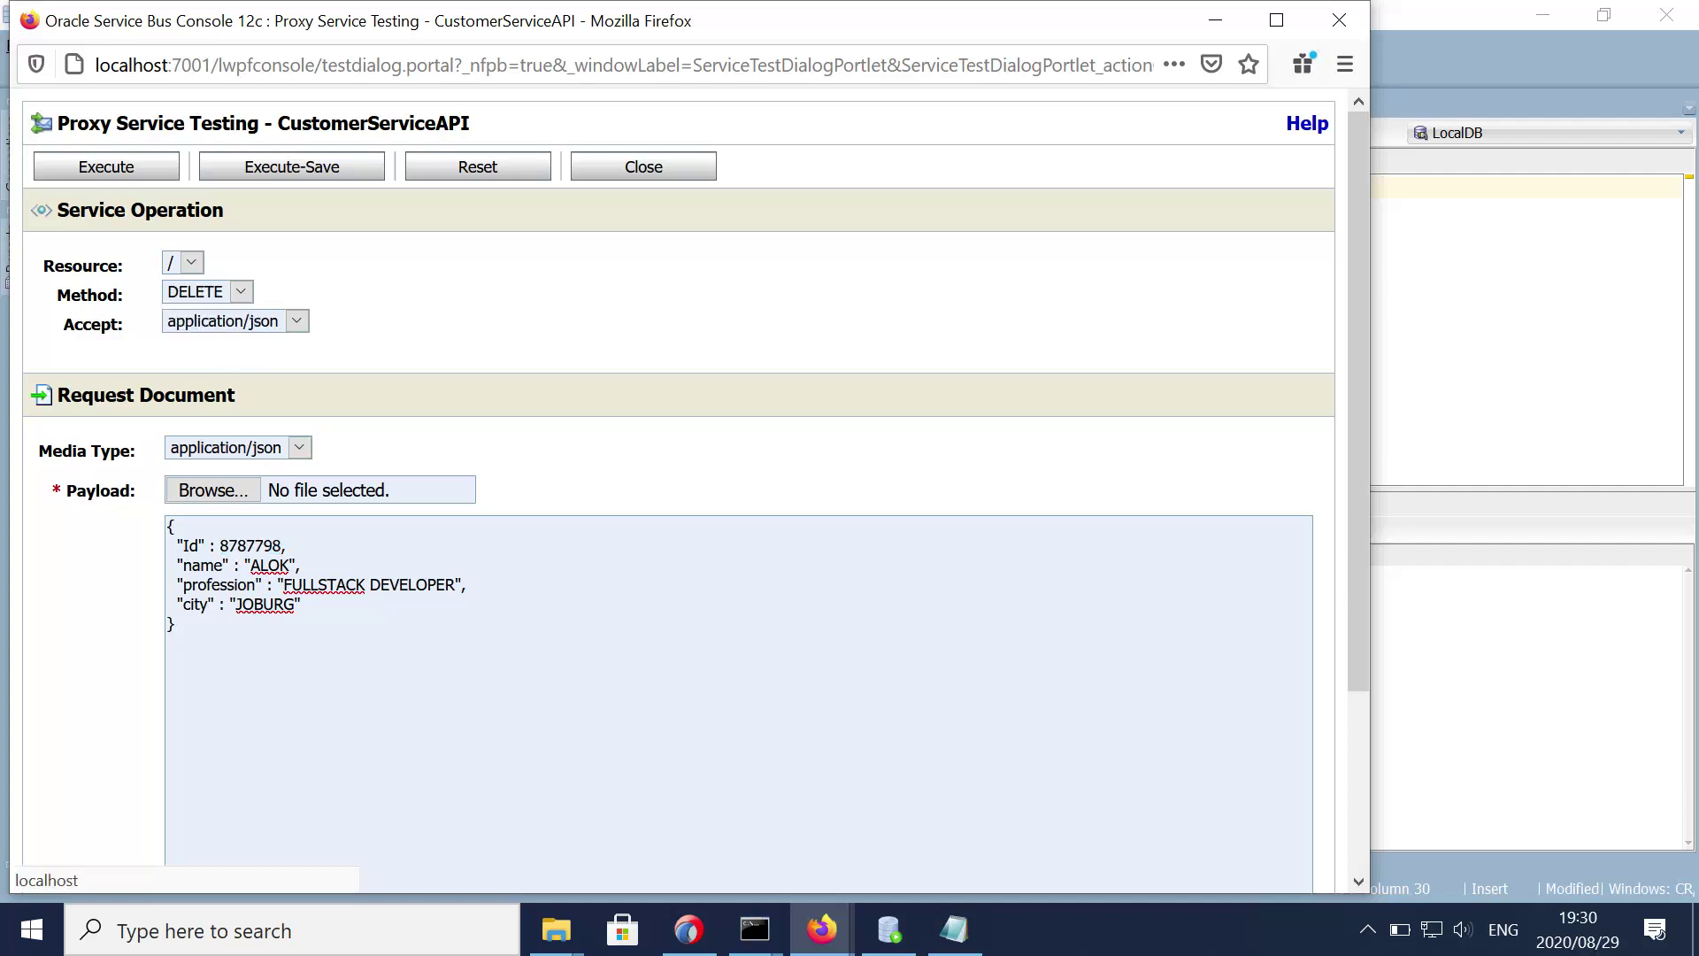
{"action": "key", "text": "ctrl+v"}
{"action": "left_click", "coordinate": [106, 577]}
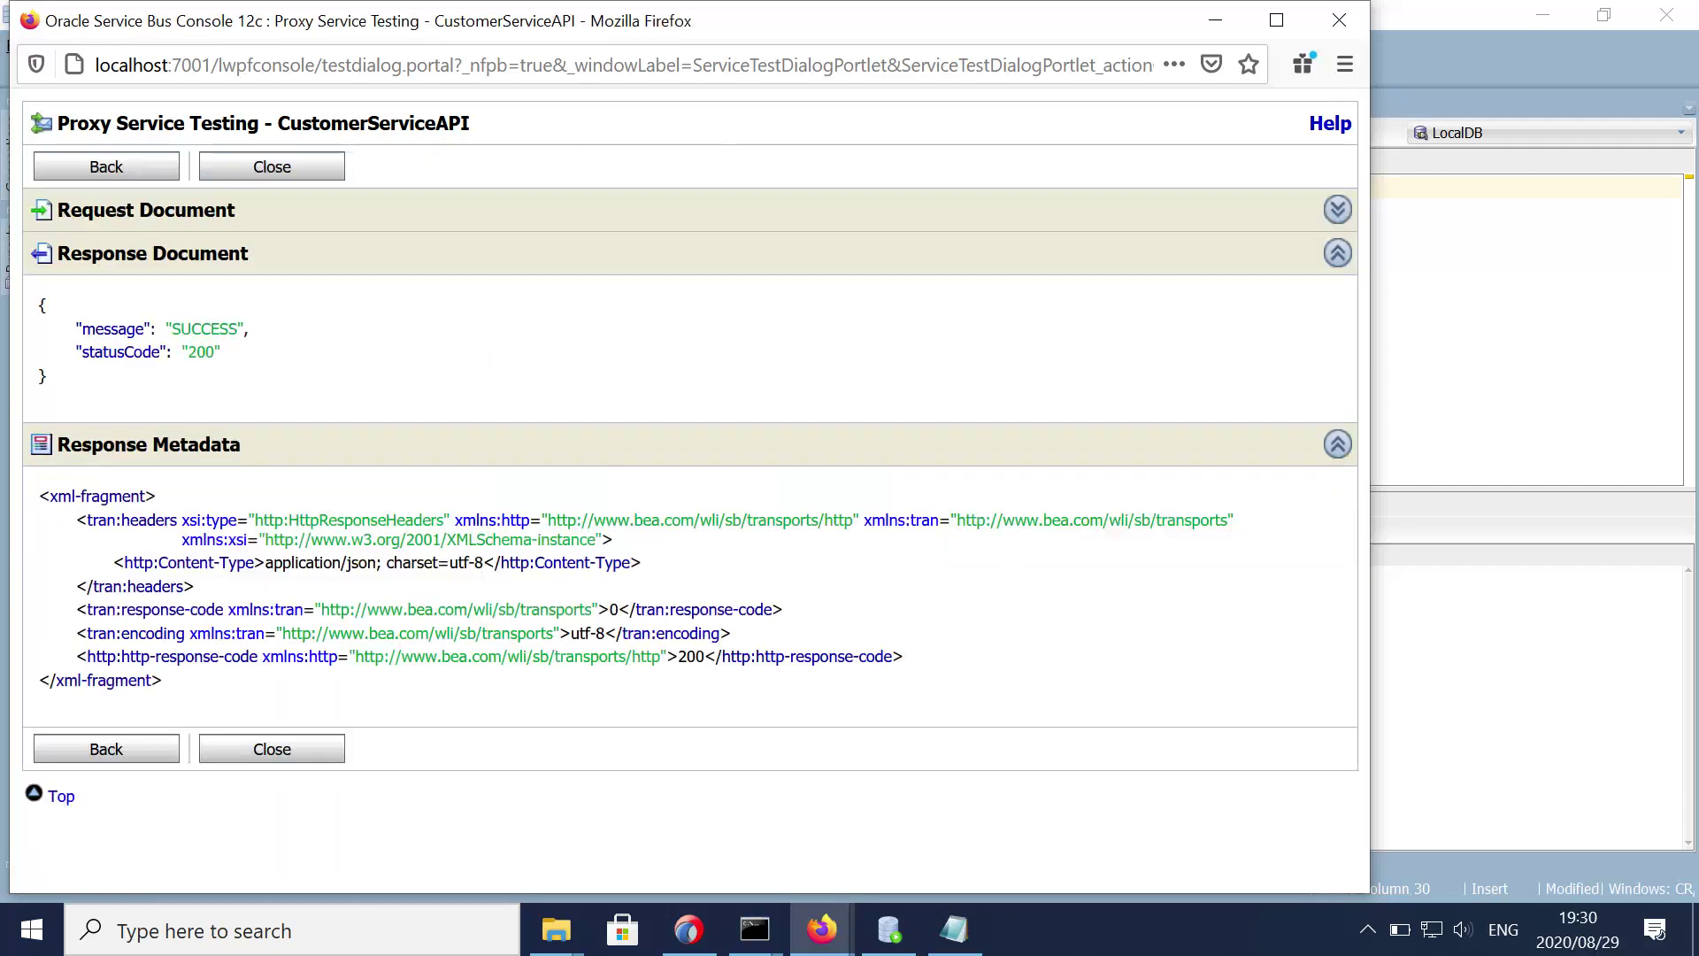
Step: Switch to SQL Developer and rerun the custom_customer select query to verify the effect of the REST DELETE request
{"action": "left_click", "coordinate": [888, 929]}
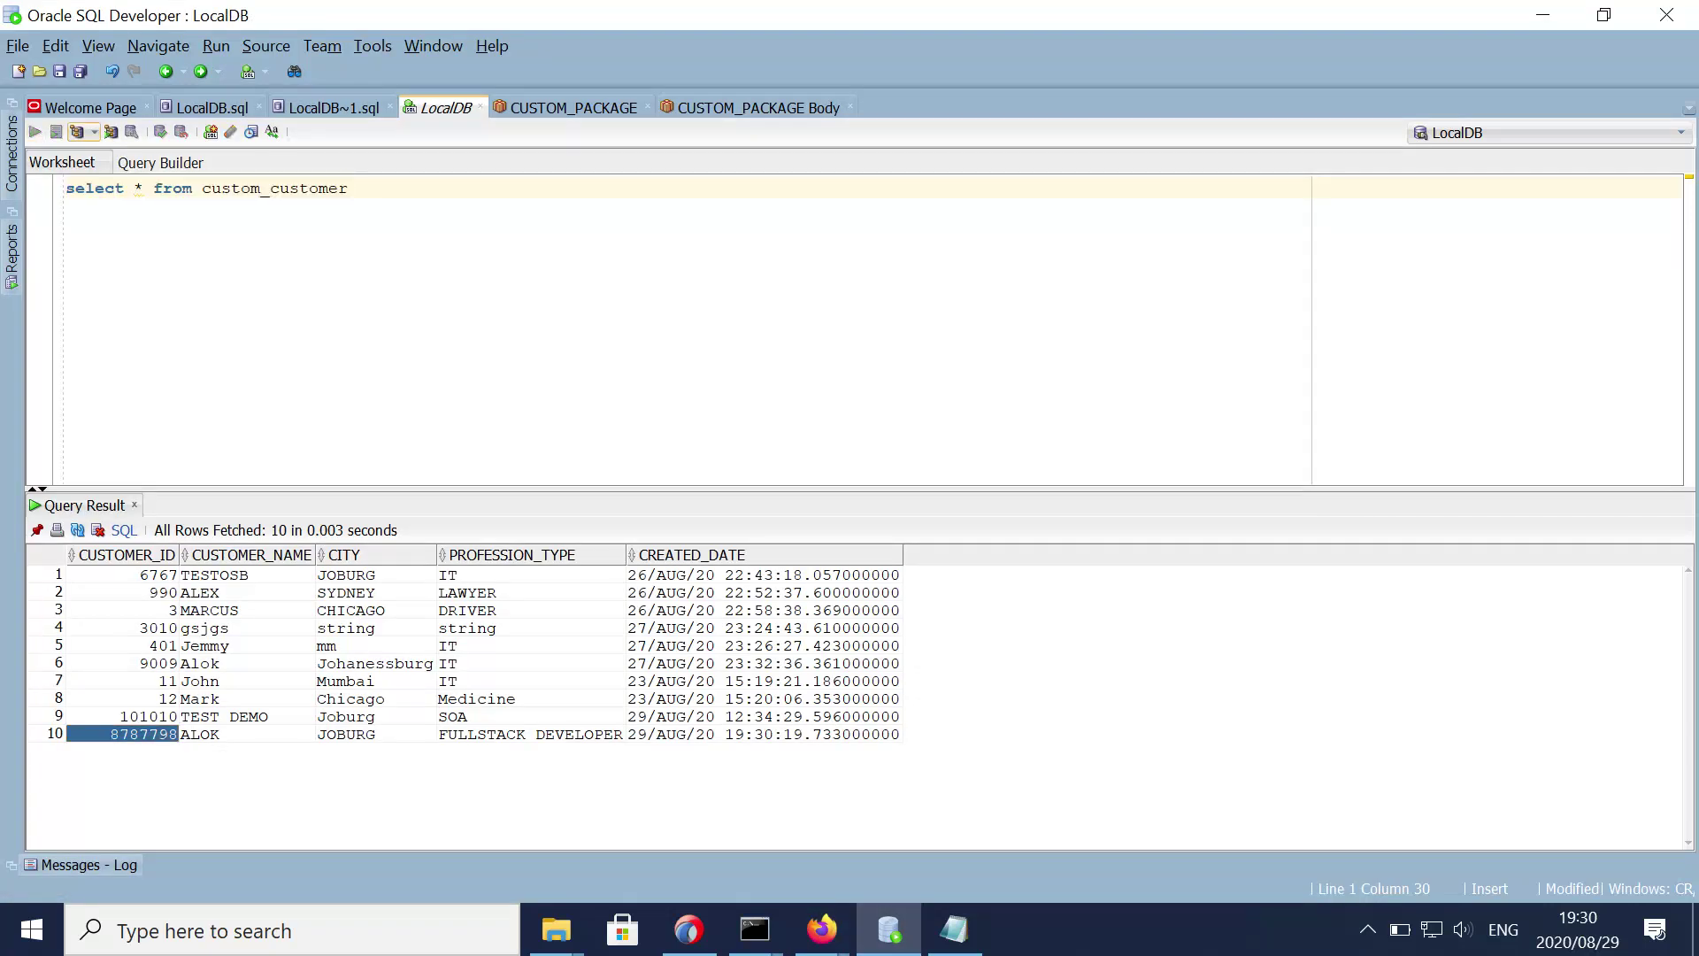
{"action": "key", "text": "ctrl+Return"}
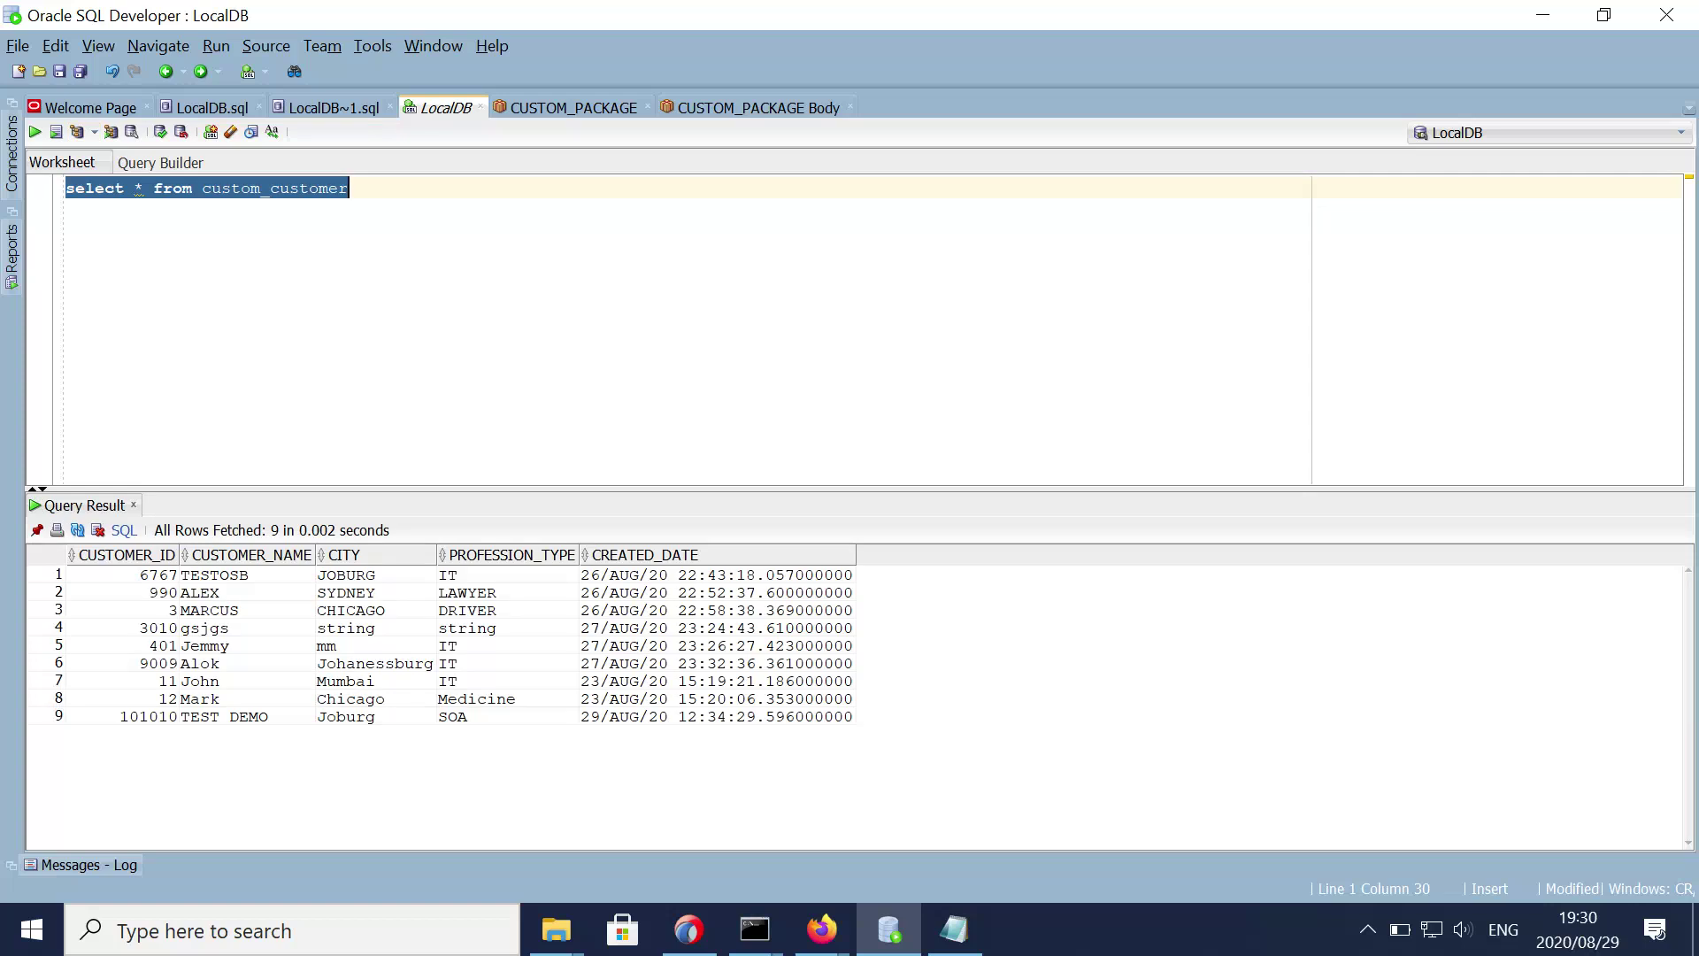
Step: Switch to JDeveloper and close all open editors of the CustomerRestAdapter project
{"action": "left_click", "coordinate": [688, 929]}
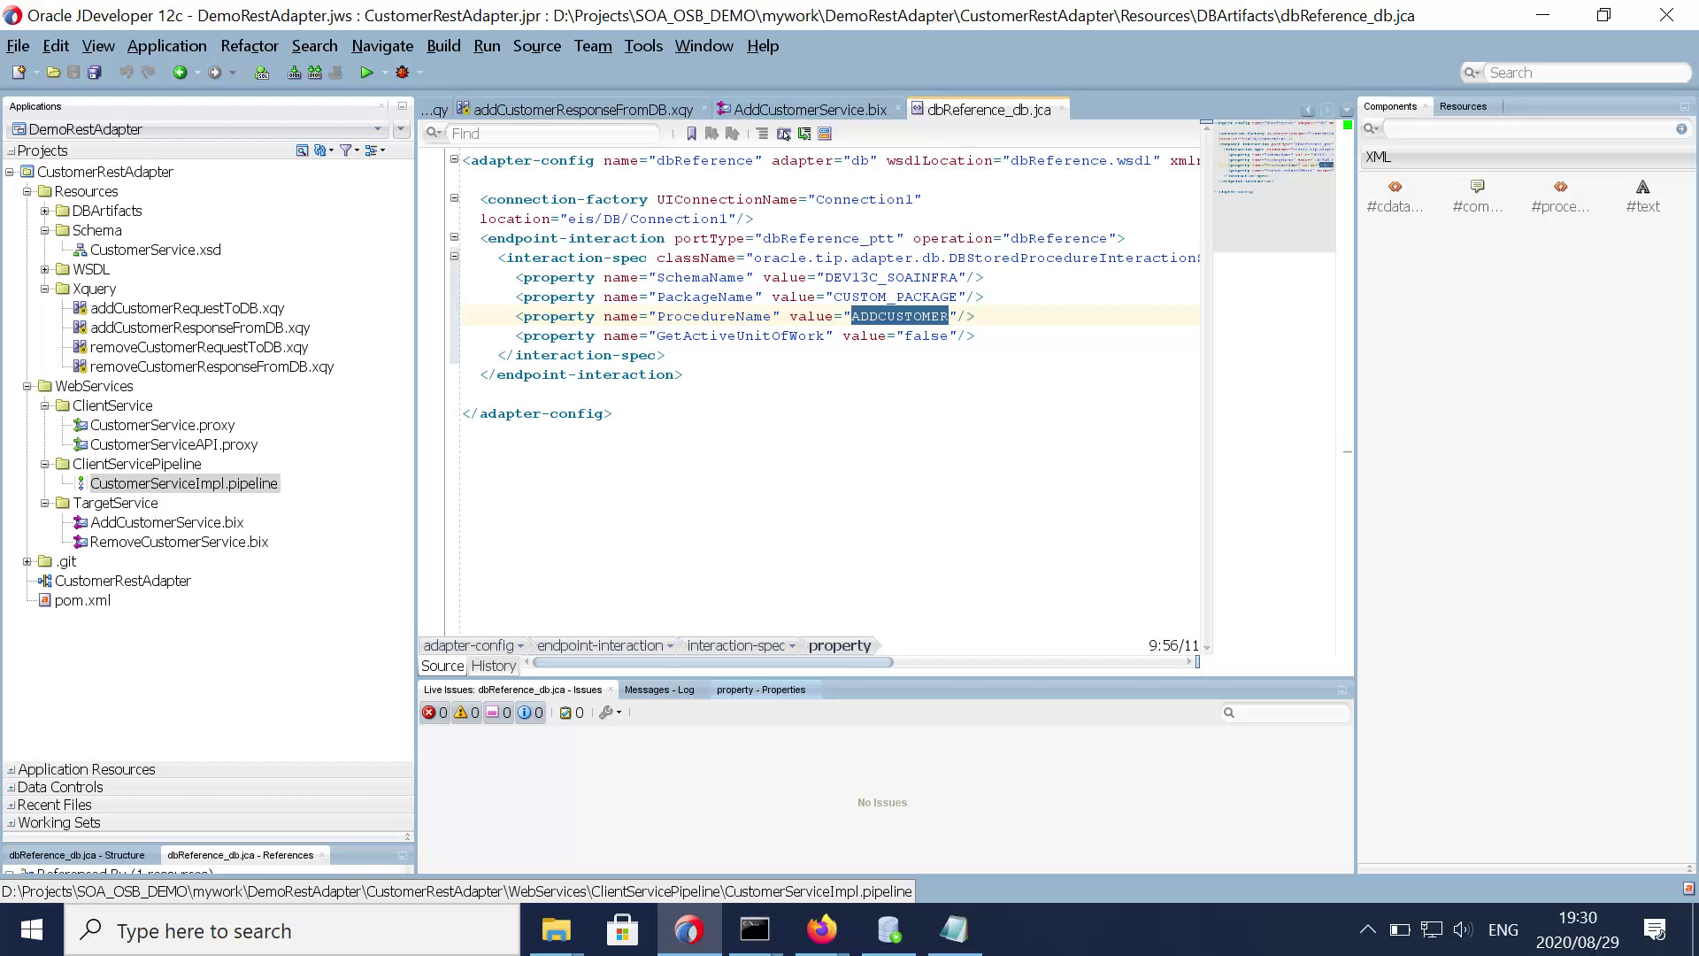
{"action": "right_click", "coordinate": [976, 109]}
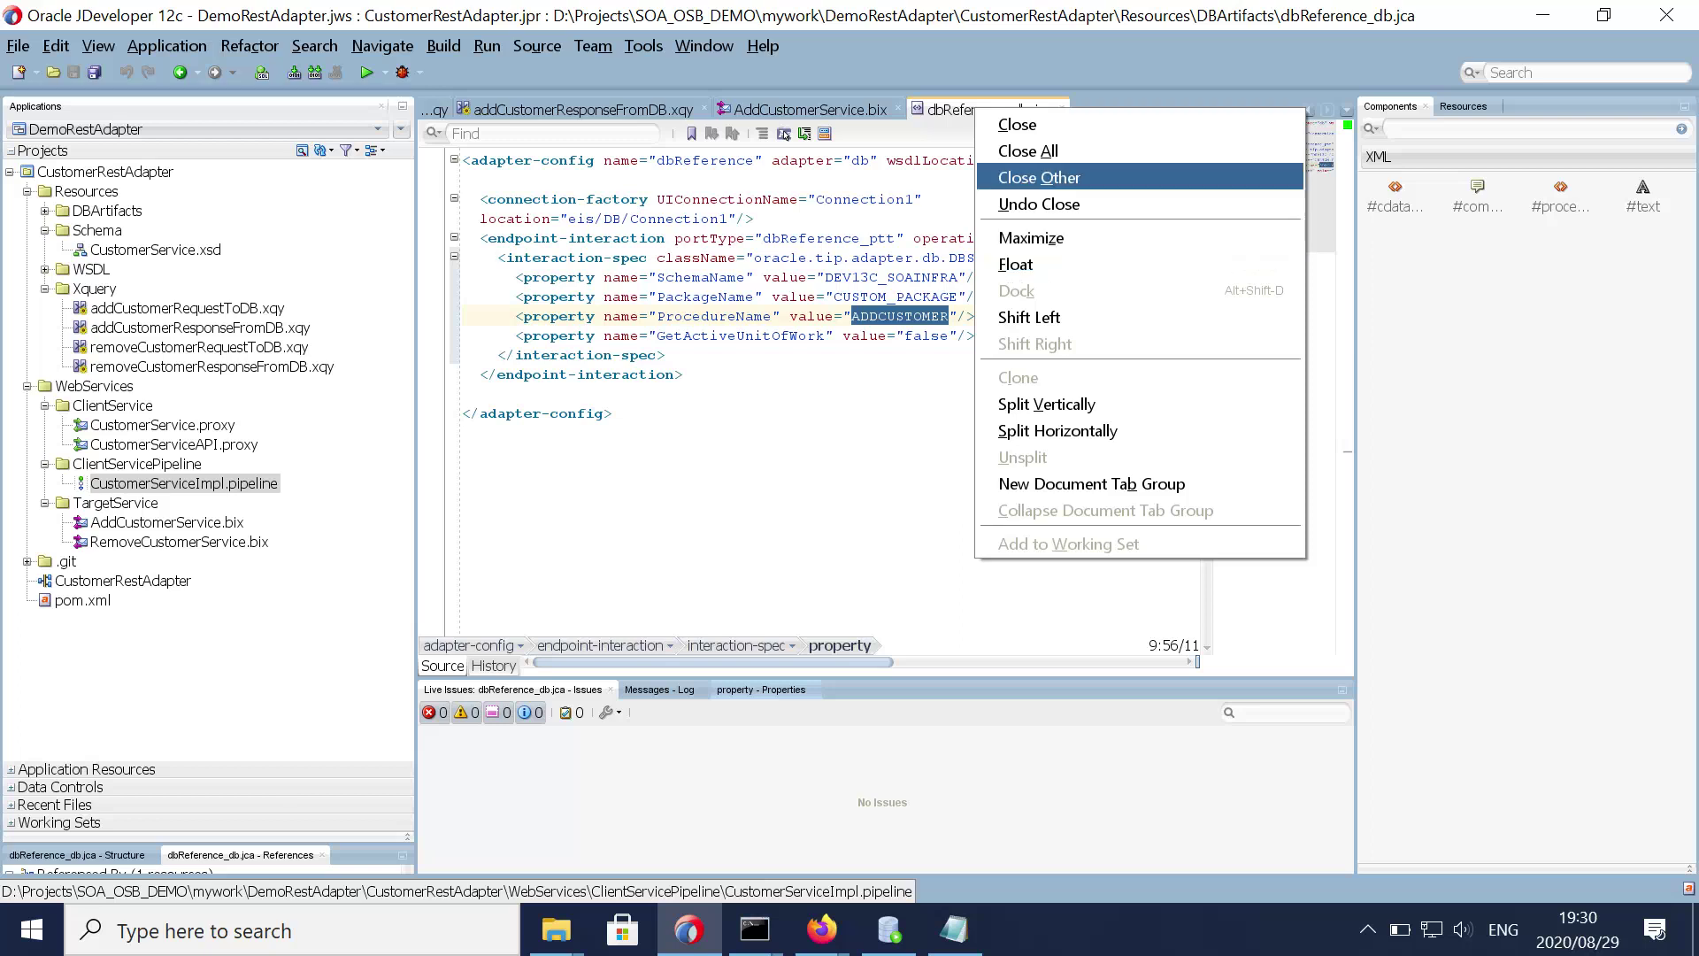
{"action": "left_click", "coordinate": [1029, 151]}
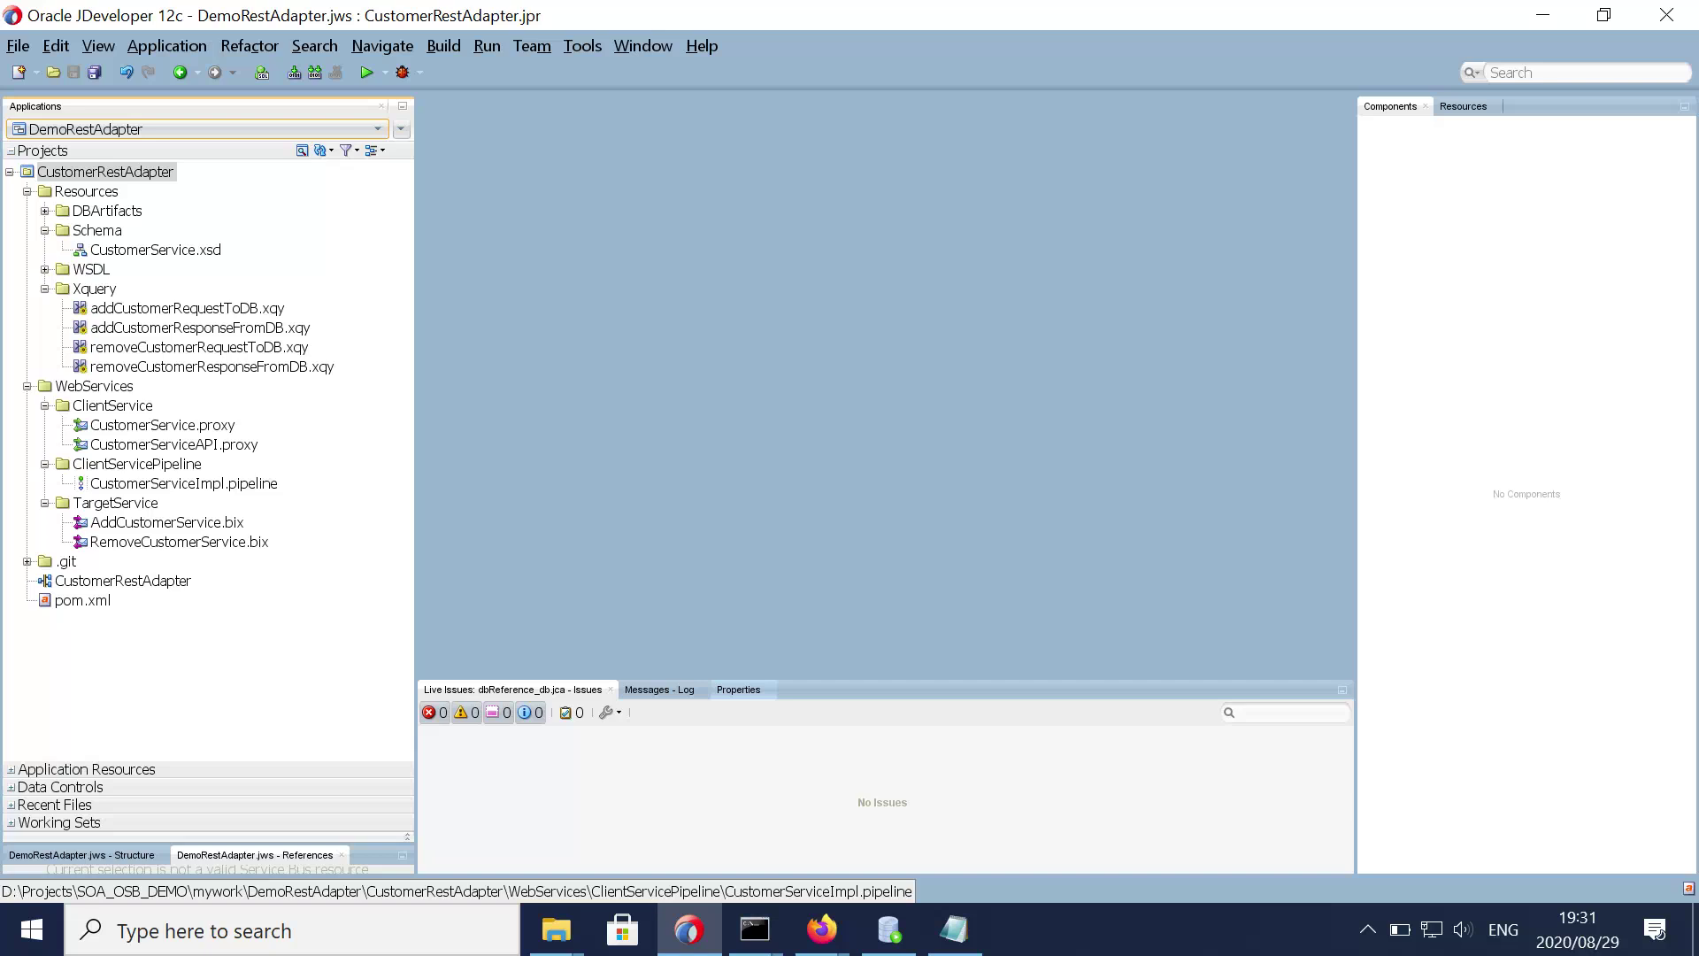
Step: Switch to the main Firefox window and show the SOASuiteDemo1 repository page on GitHub
{"action": "mouse_move", "coordinate": [821, 929]}
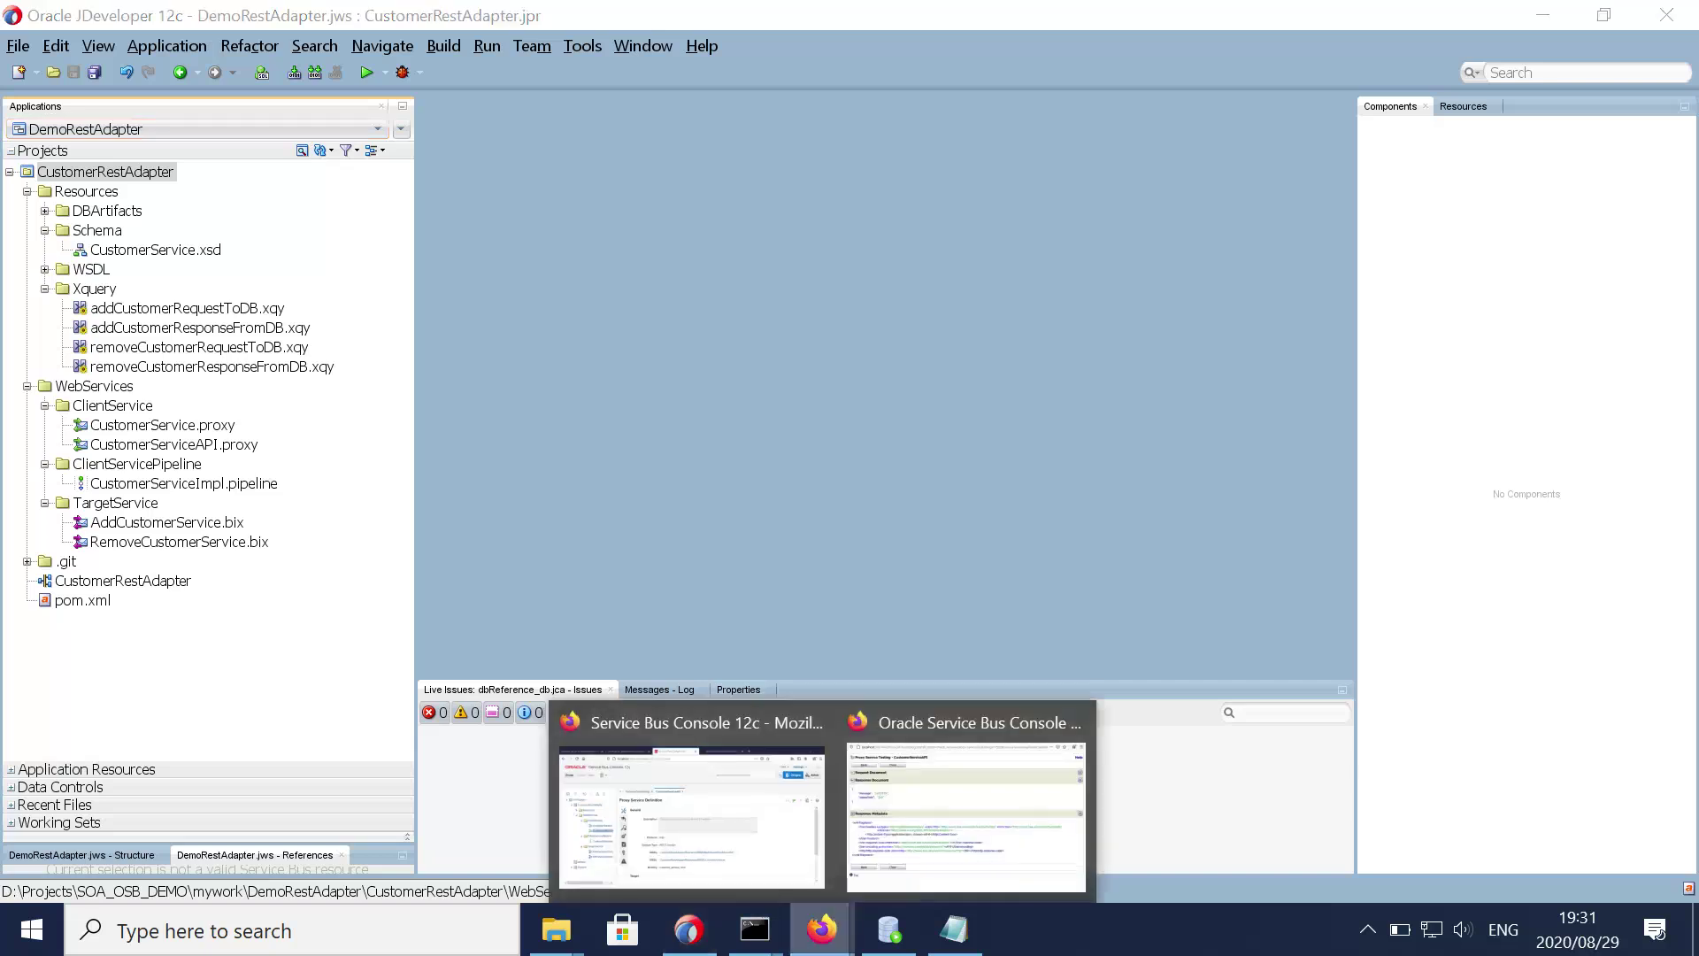
{"action": "left_click", "coordinate": [691, 796]}
{"action": "left_click", "coordinate": [1044, 23]}
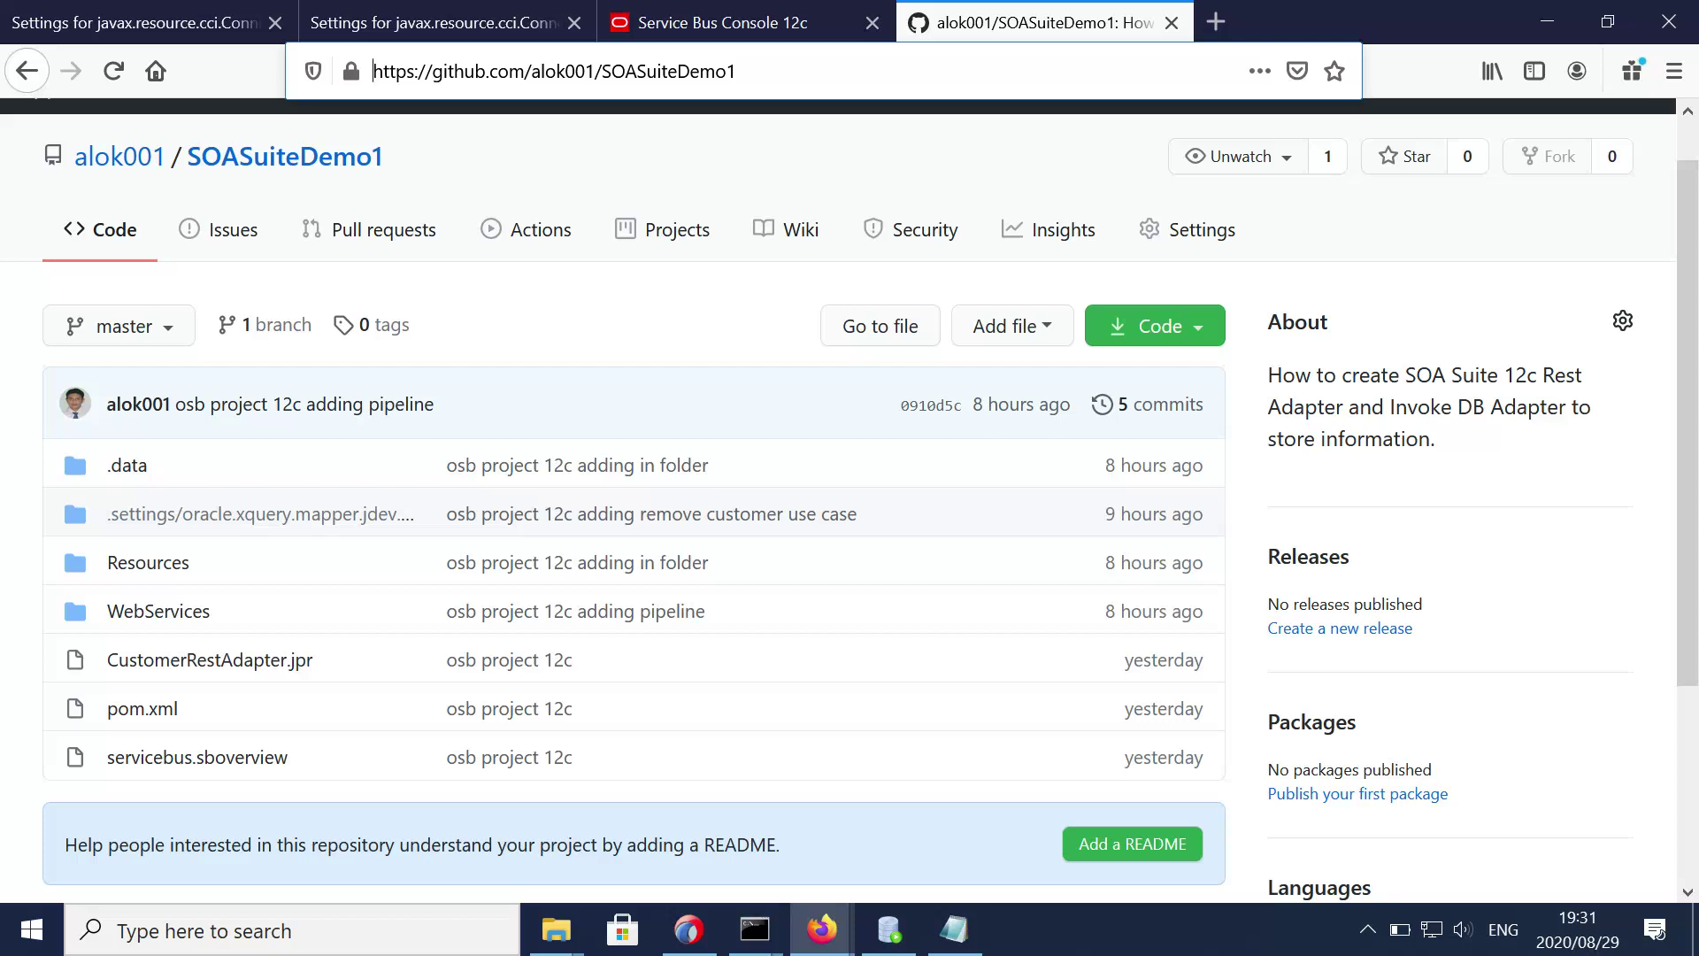
Step: Switch to Notepad and review the list of SOA Suite learning topics, from installation to adapter creation
{"action": "left_click", "coordinate": [955, 929]}
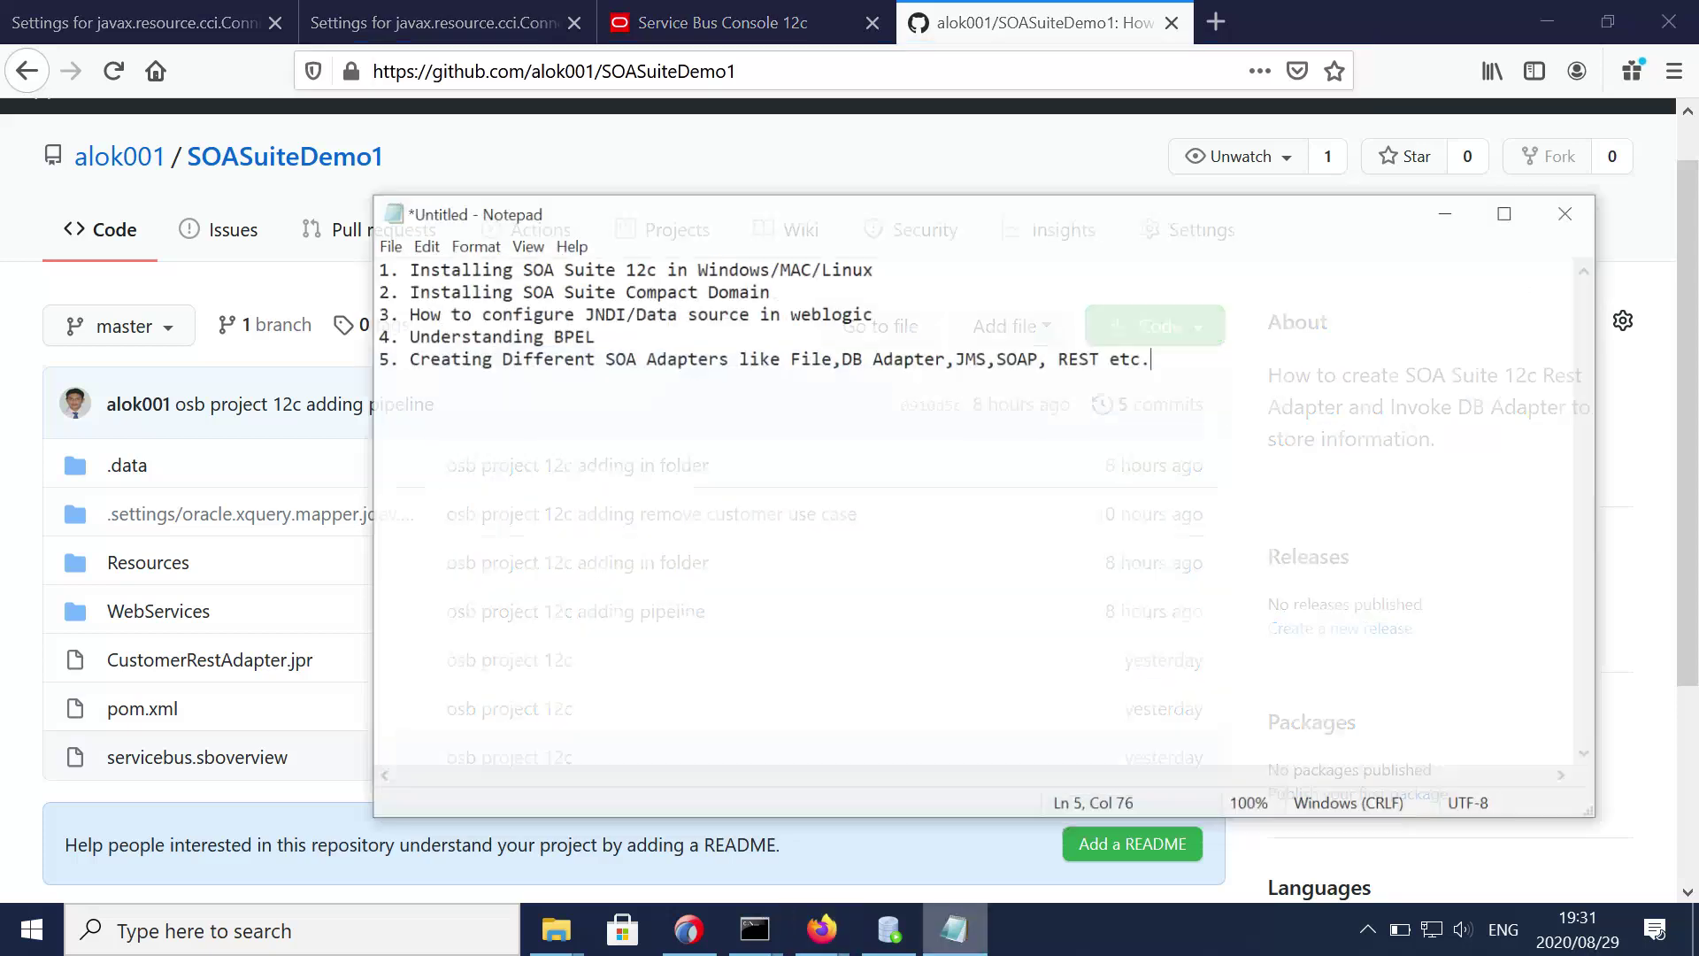
{"action": "left_click_drag", "start_coordinate": [1154, 336], "coordinate": [389, 246]}
{"action": "left_click", "coordinate": [431, 267]}
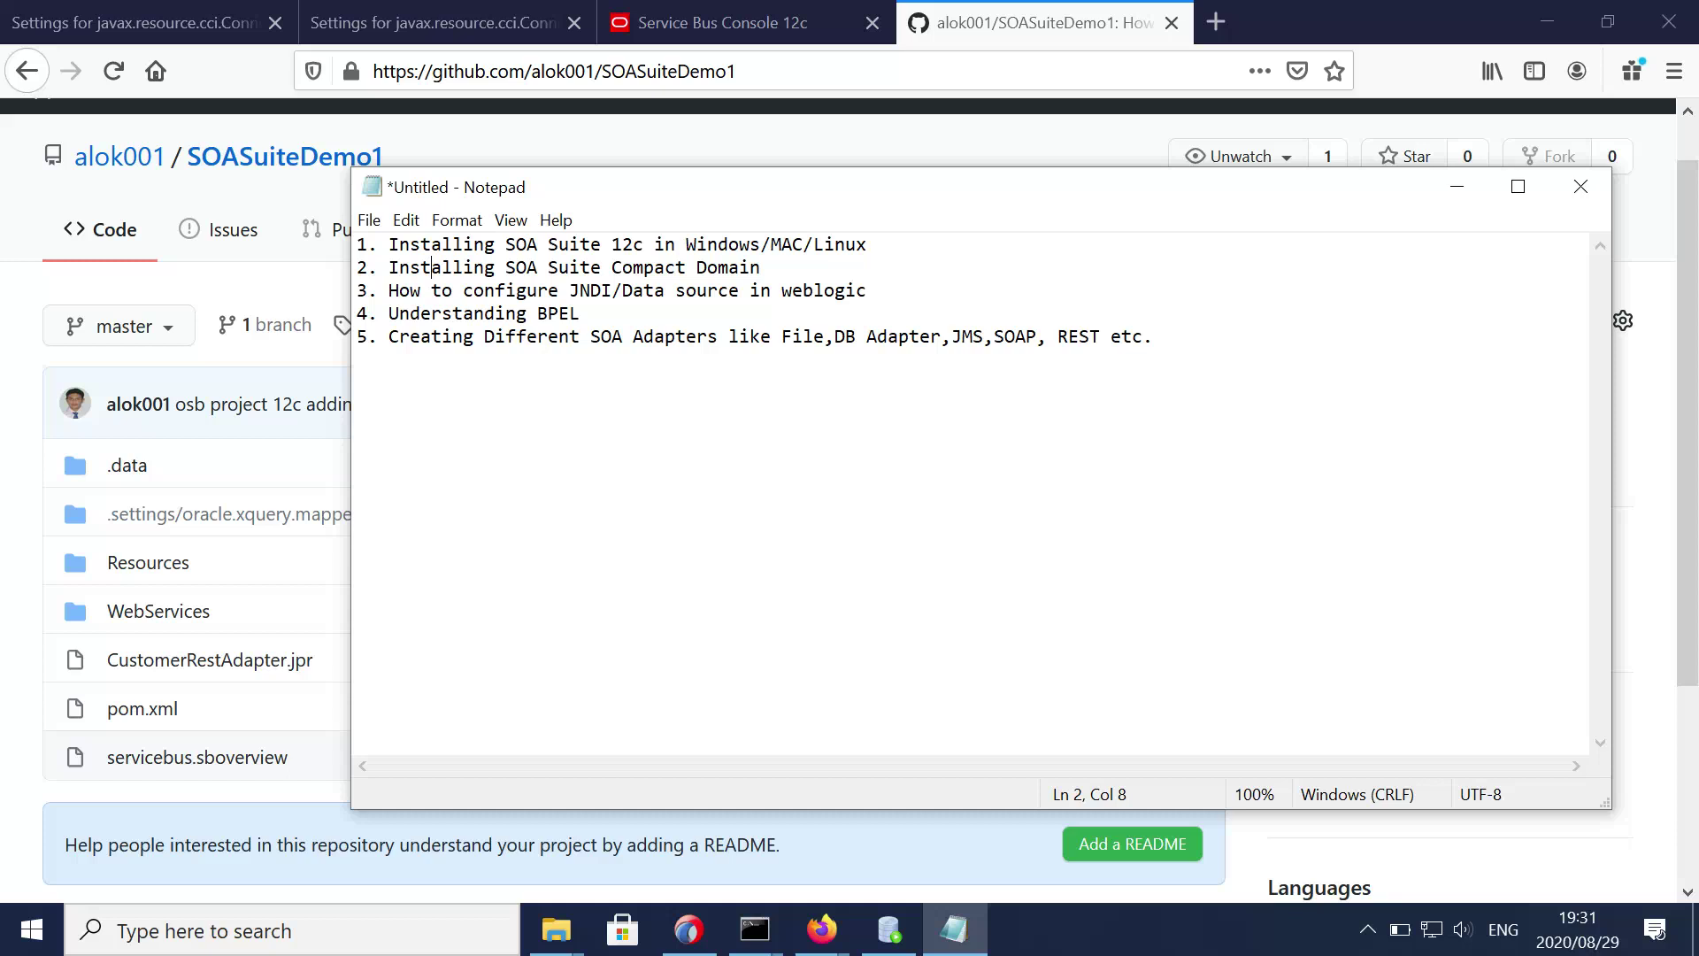
Step: View the DbAdapter outbound connection properties in the WebLogic console, then review the BPEL topic in the Notepad list and minimize Notepad
{"action": "left_click", "coordinate": [148, 23]}
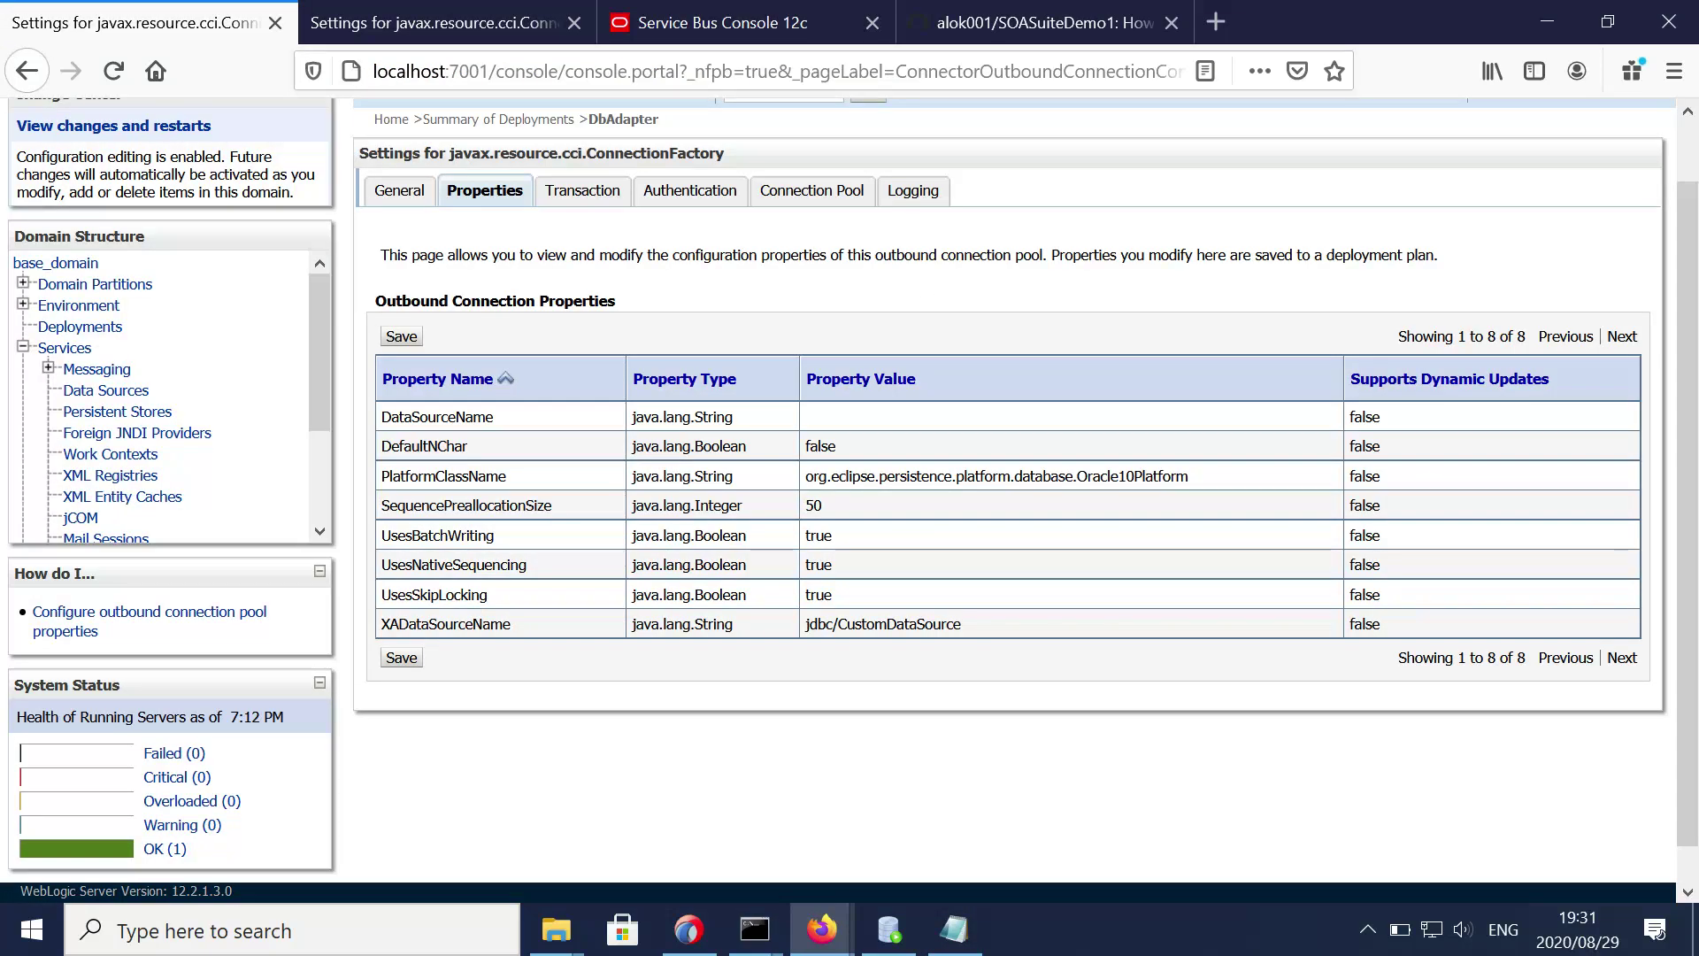
{"action": "left_click", "coordinate": [955, 929]}
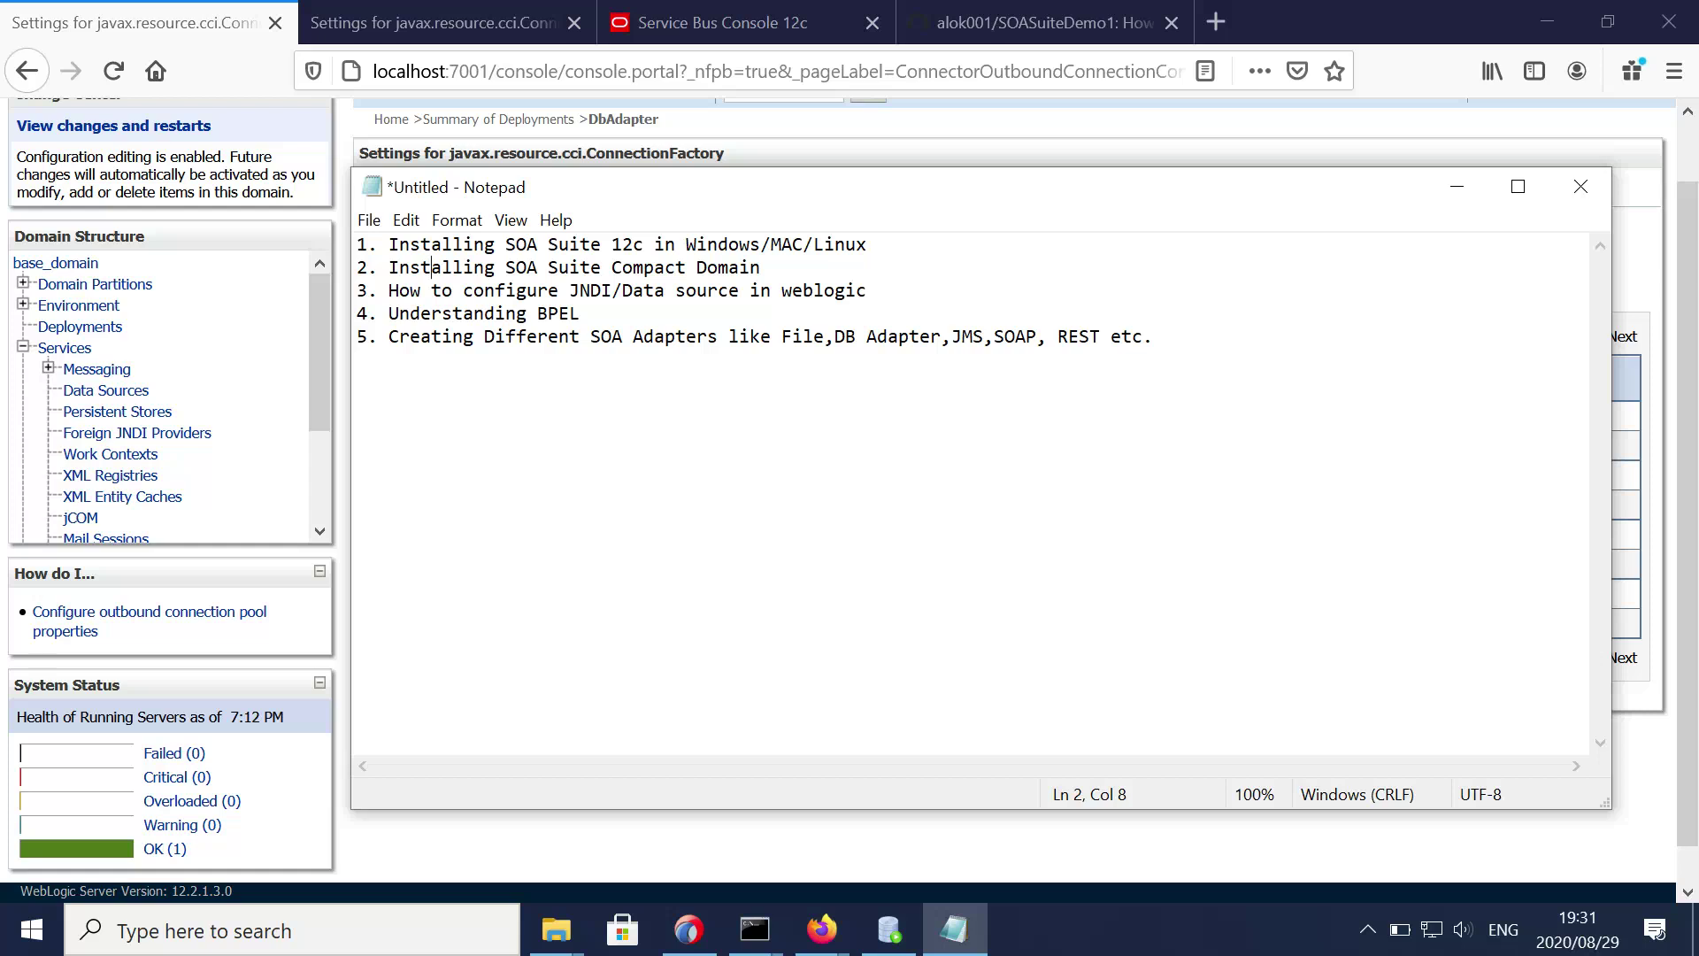
{"action": "left_click_drag", "start_coordinate": [581, 314], "coordinate": [463, 313]}
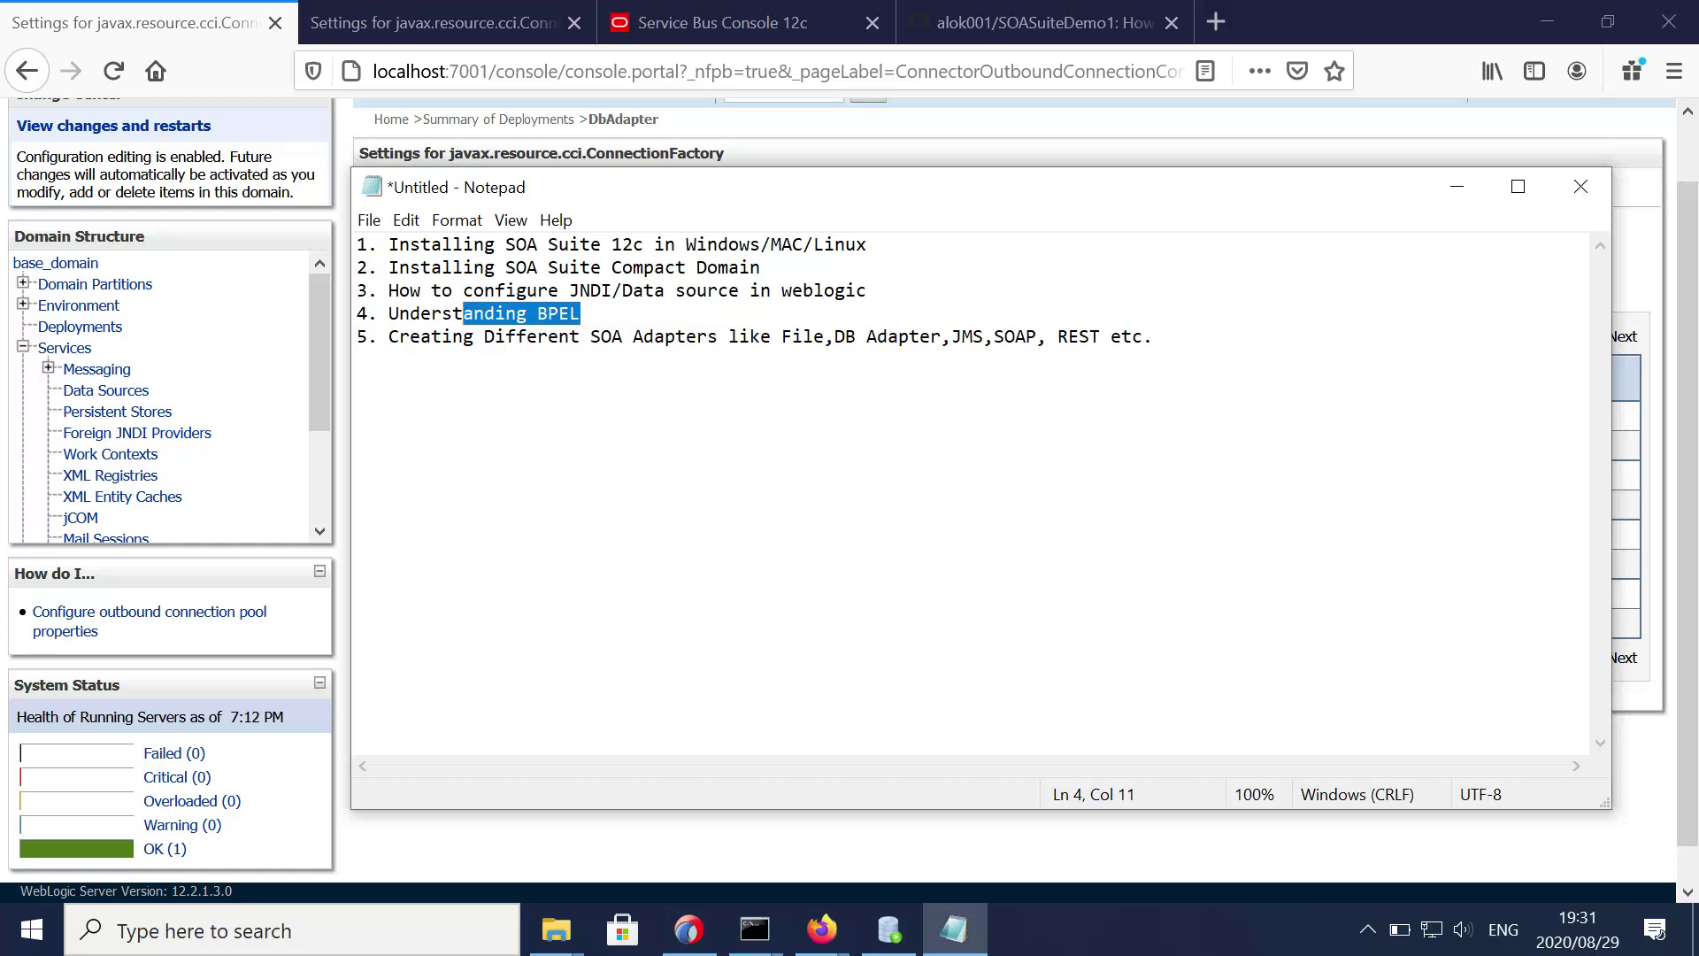
{"action": "left_click", "coordinate": [1457, 186]}
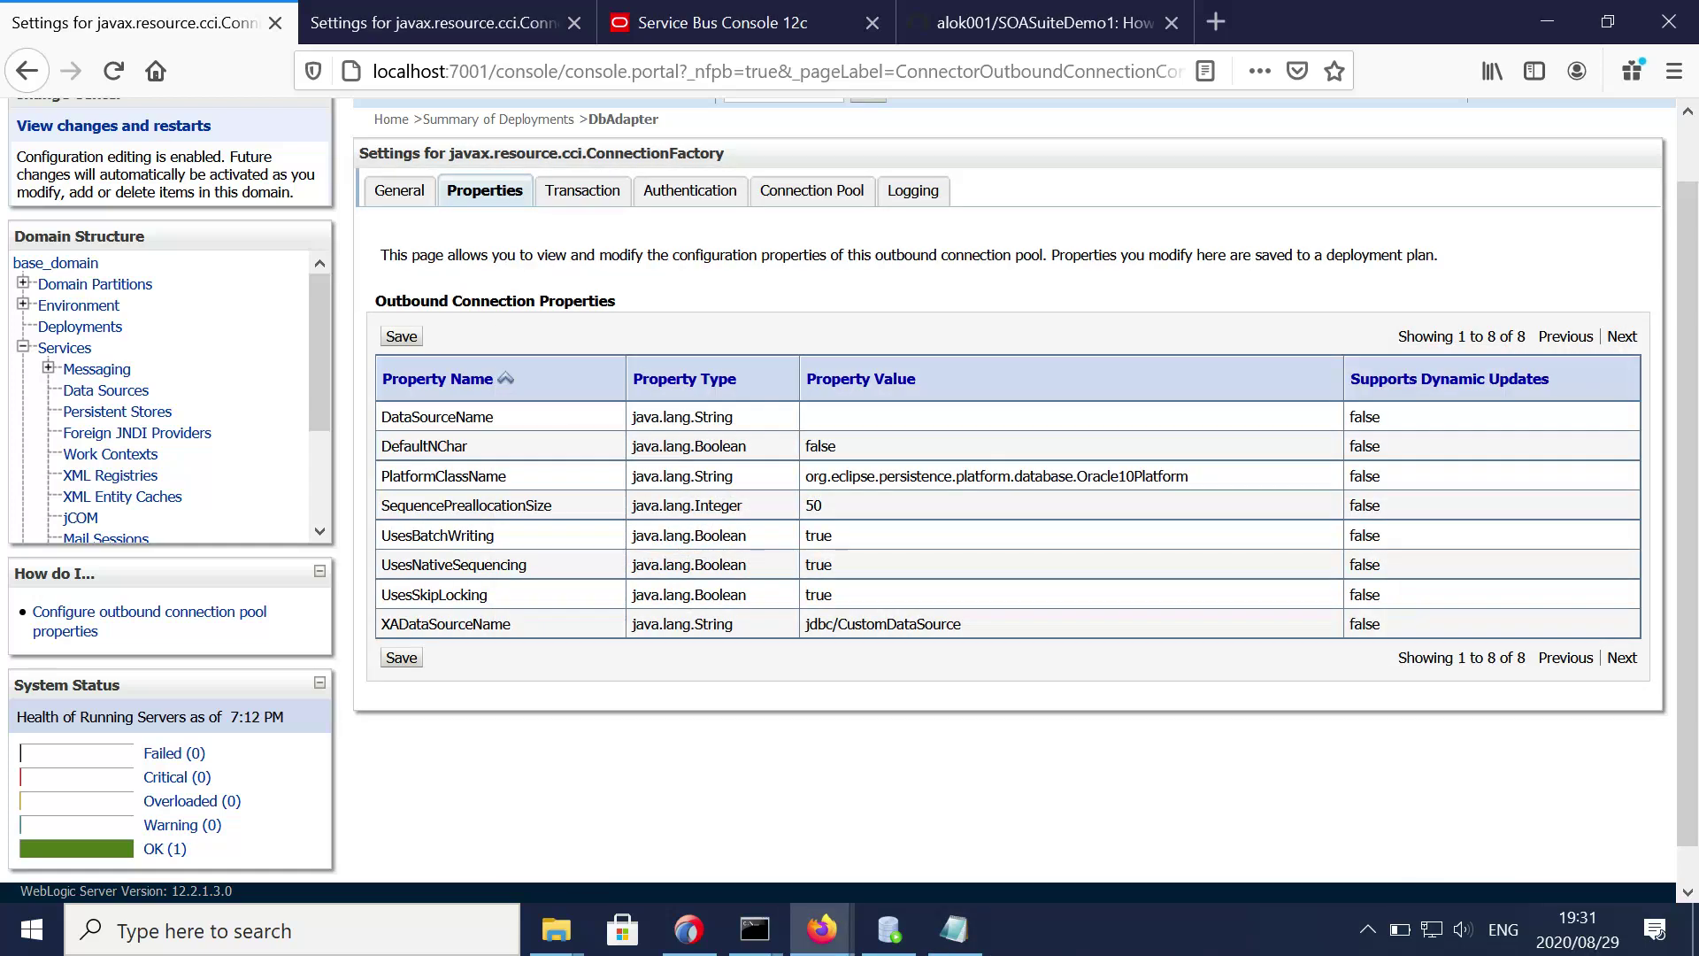
Step: Switch to JDeveloper and open the CustomerRestAdapter service bus overview diagram
{"action": "left_click", "coordinate": [690, 930]}
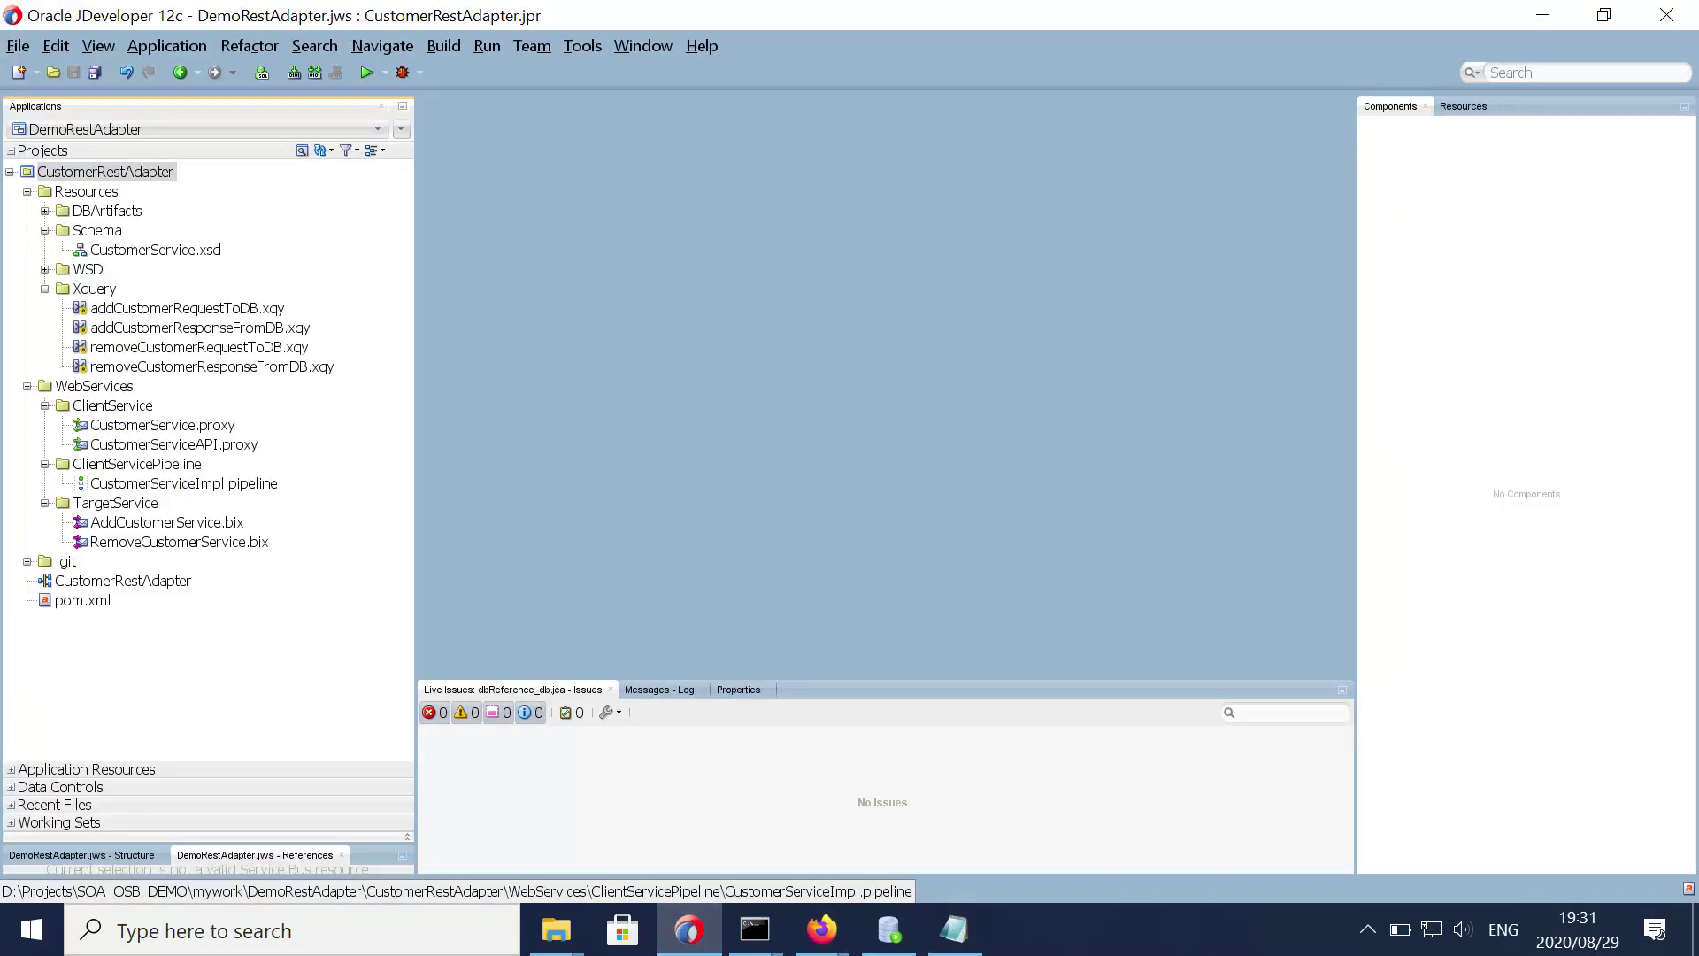
{"action": "double_click", "coordinate": [123, 581]}
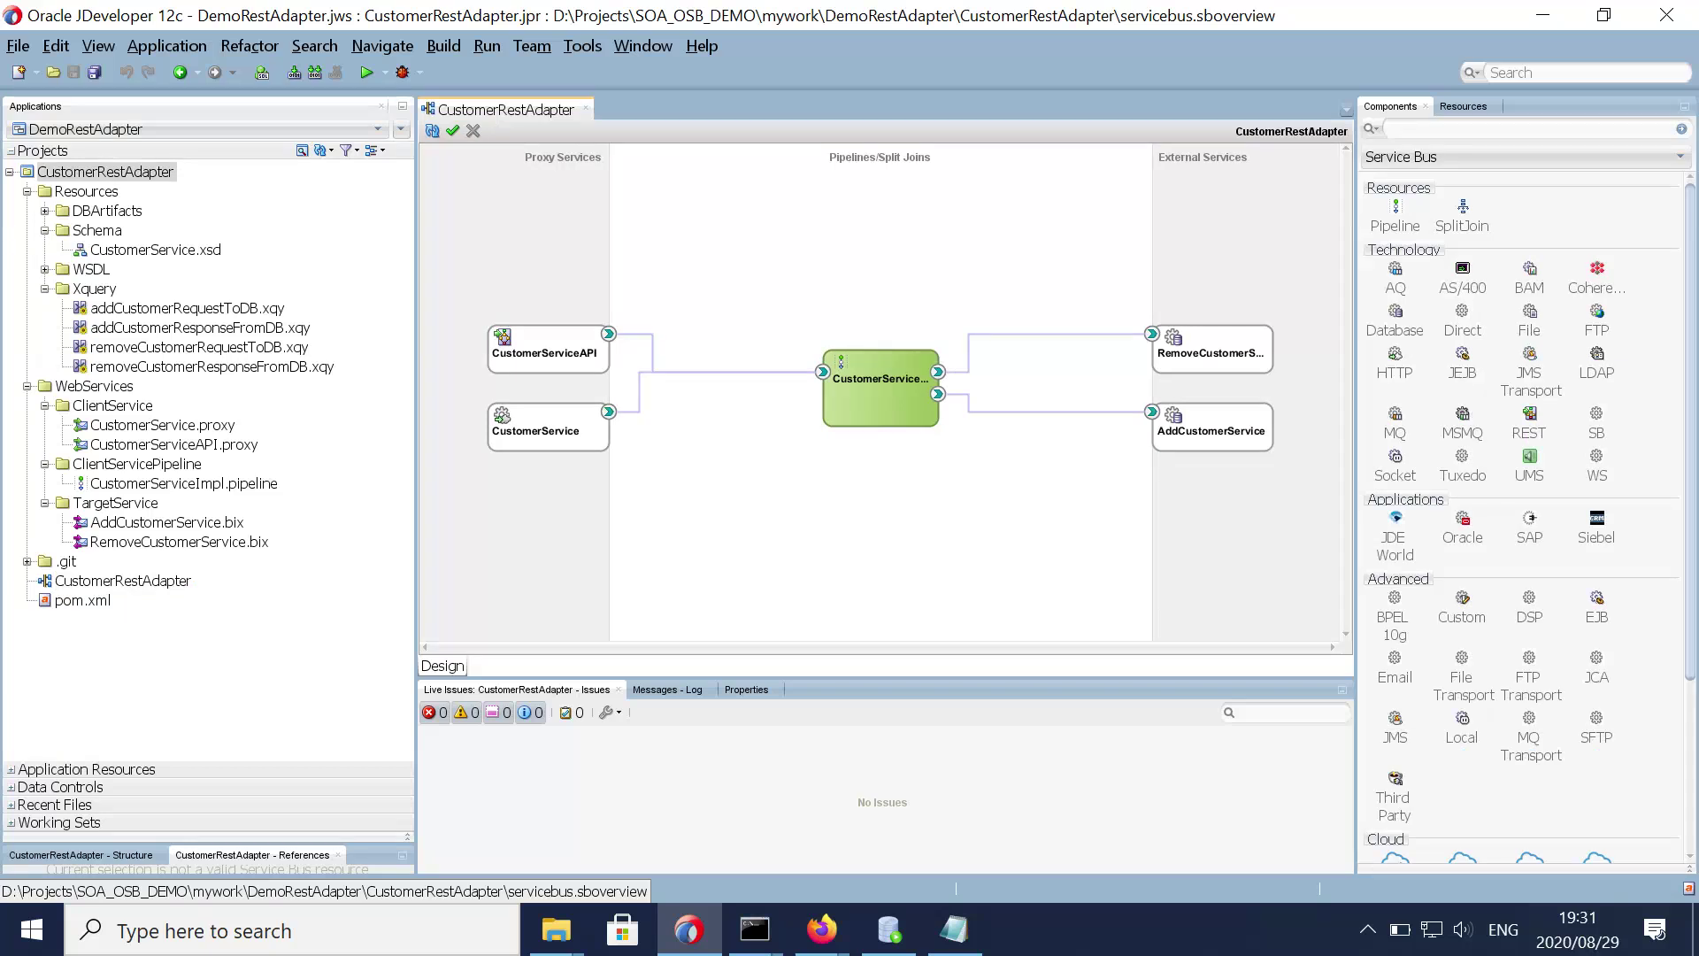